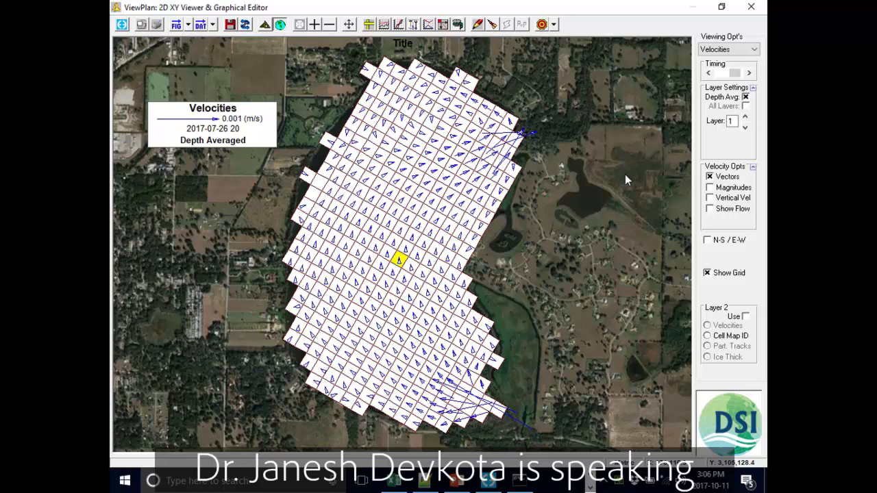
- Inspect the properties of three grid cells in the depth-averaged velocity plan view with the legend moved aside, and close the view
left_click_drag(603, 9, 497, 29)
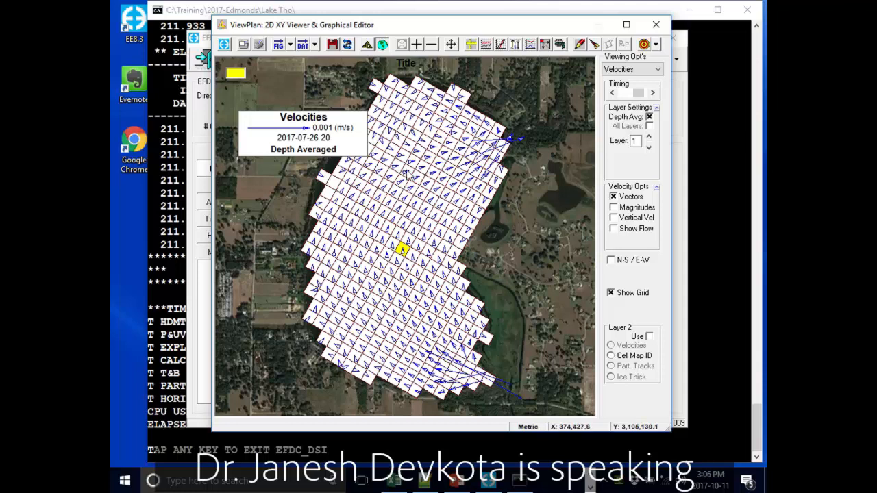
left_click_drag(327, 139, 299, 94)
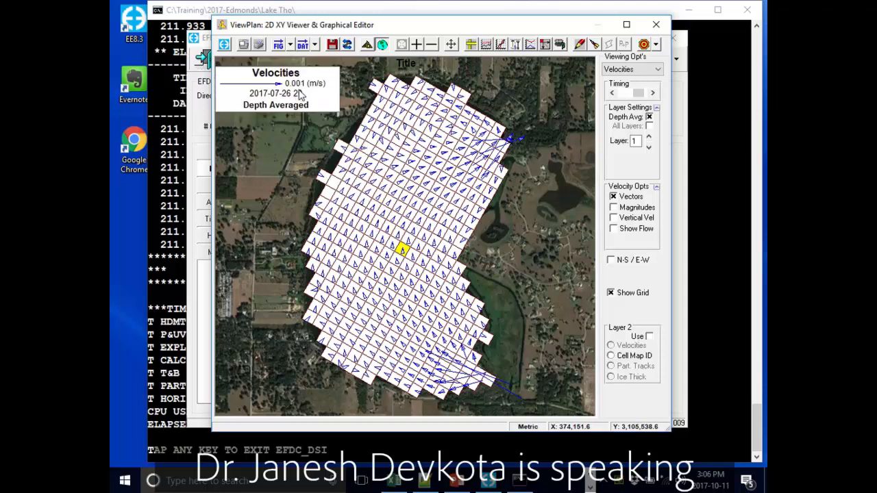
left_click(461, 95)
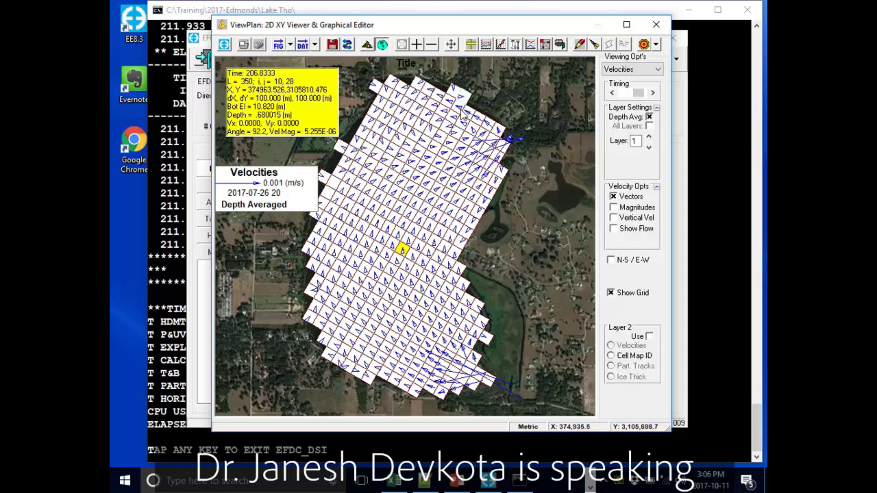
left_click(426, 160)
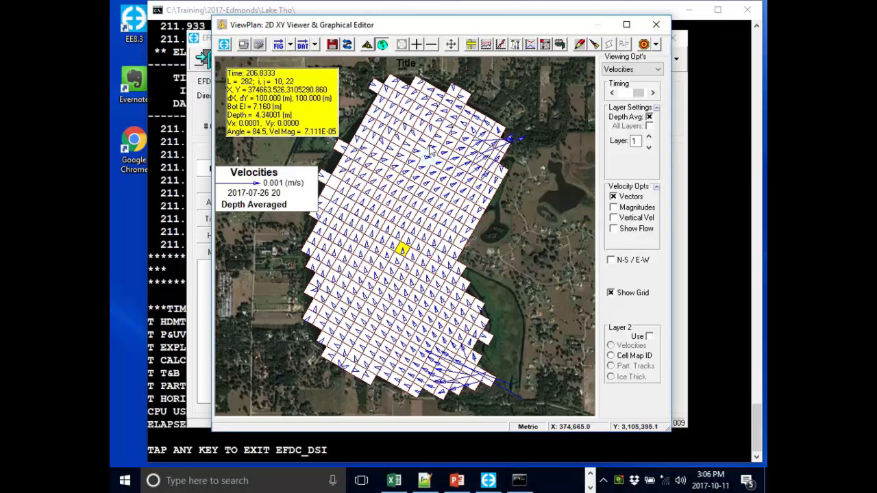
left_click(442, 137)
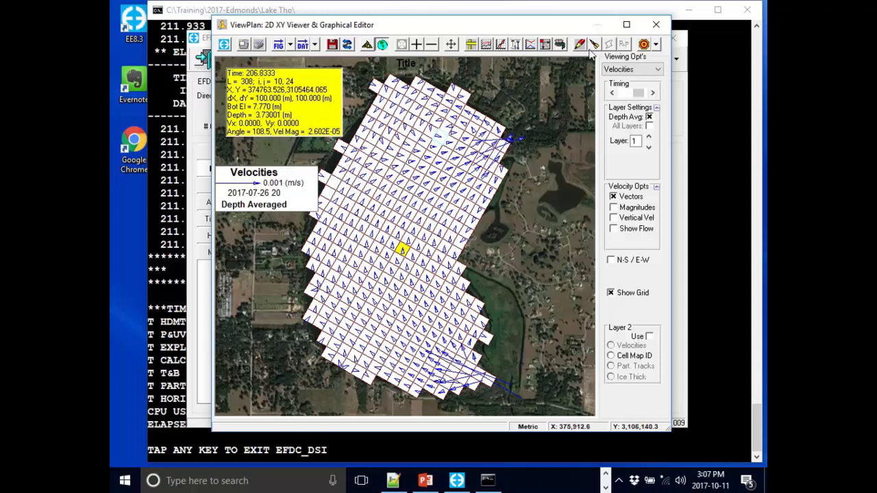
left_click(655, 24)
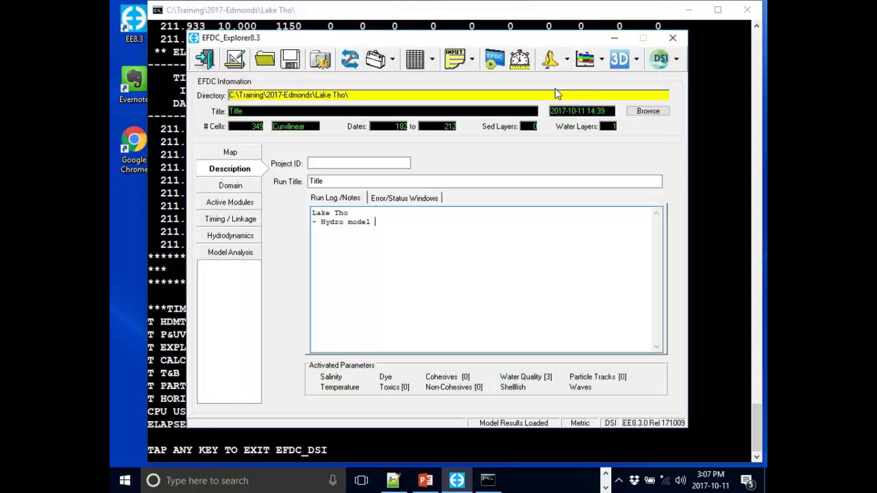
- Extract a 2D vertical slice of the model along I = 20
left_click(584, 60)
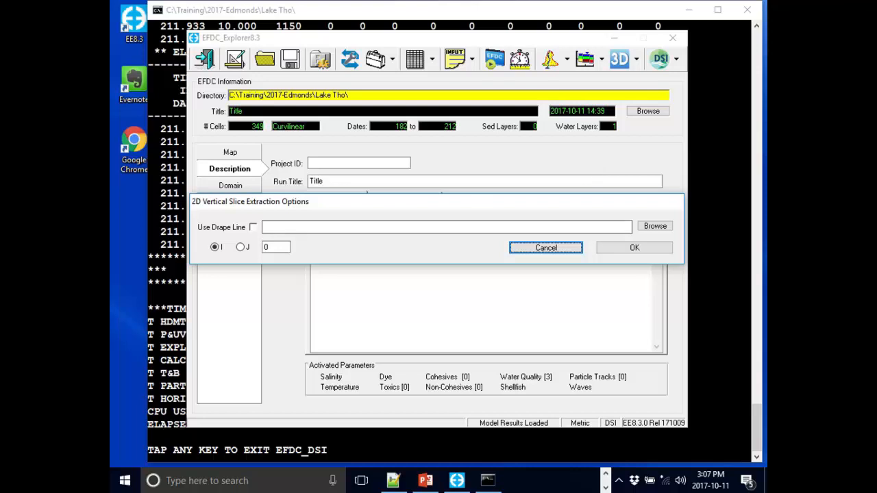
double_click(271, 246)
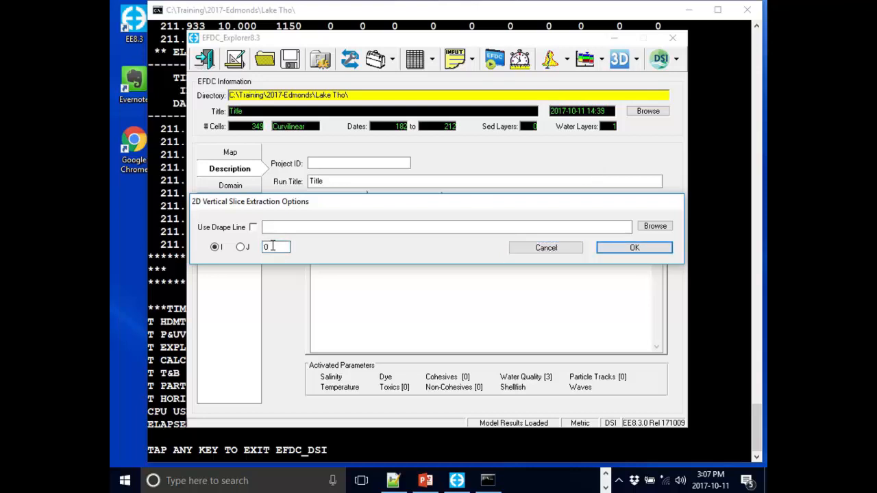
double_click(272, 246)
type("20")
left_click(636, 250)
- Move the legend clear of the vertical profile and inspect the properties of two water column cells
left_click_drag(336, 226, 663, 303)
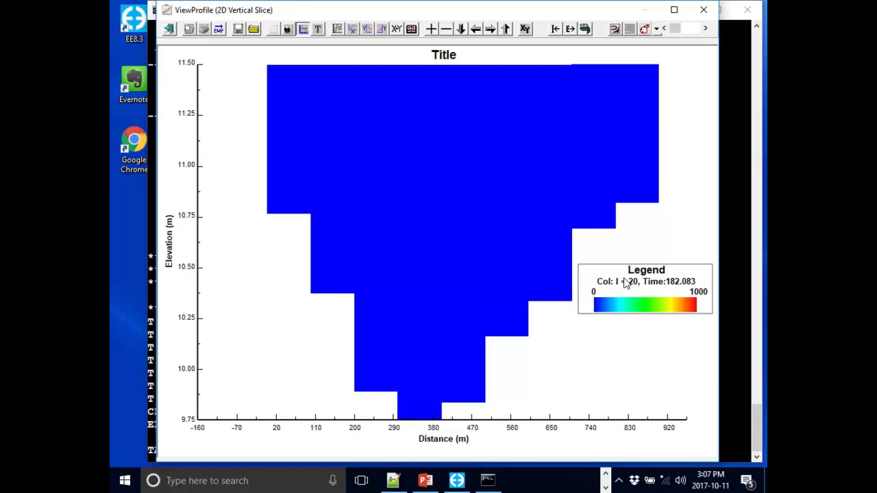
left_click(304, 161)
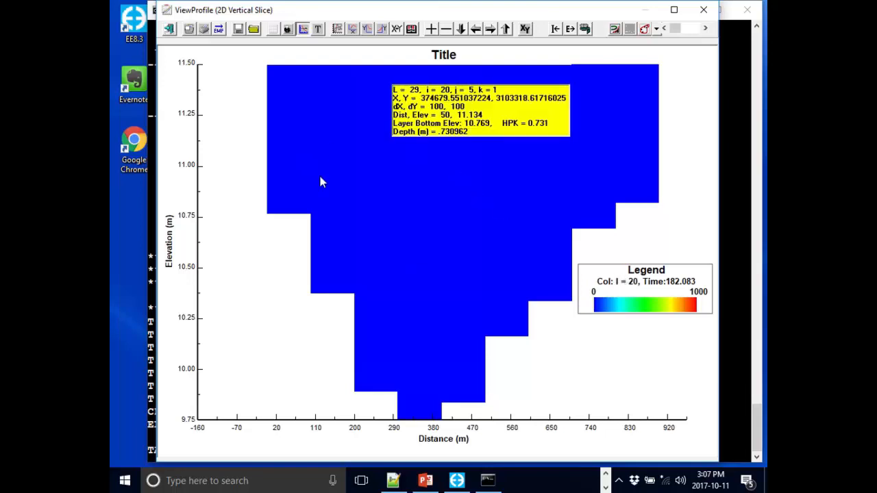
left_click(460, 200)
left_click_drag(655, 300, 644, 311)
- Set the velocity vector scale of the profile's water column to 0.01 (m/s)/in
right_click(637, 306)
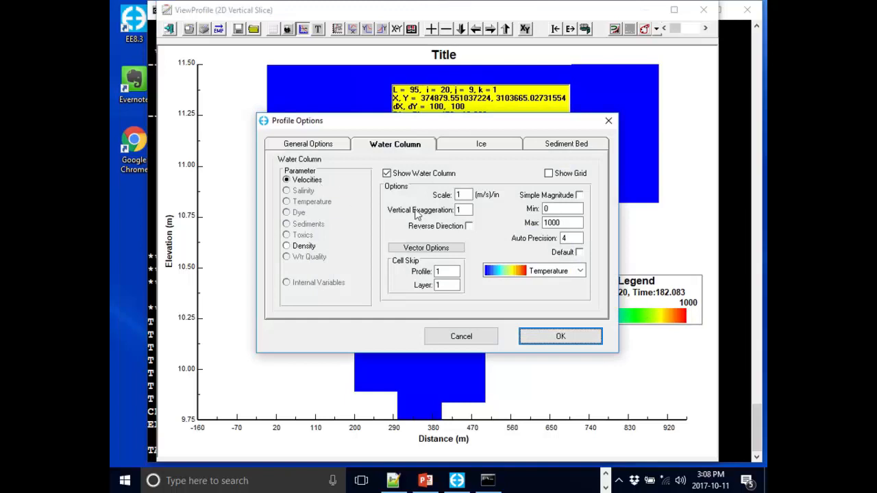
left_click_drag(529, 125, 388, 226)
left_click_drag(342, 252, 510, 164)
double_click(479, 238)
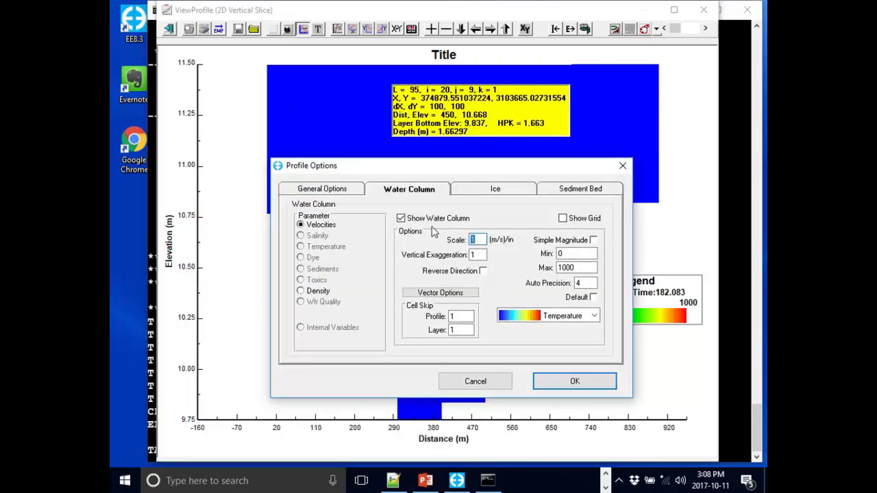
type("0.0")
left_click(558, 381)
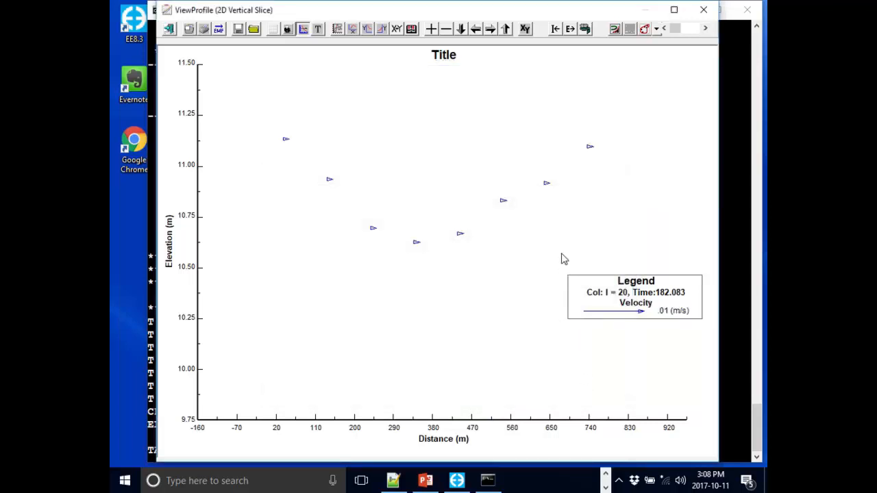
- Show the grid on the vertical velocity profile and close the profile view
right_click(607, 311)
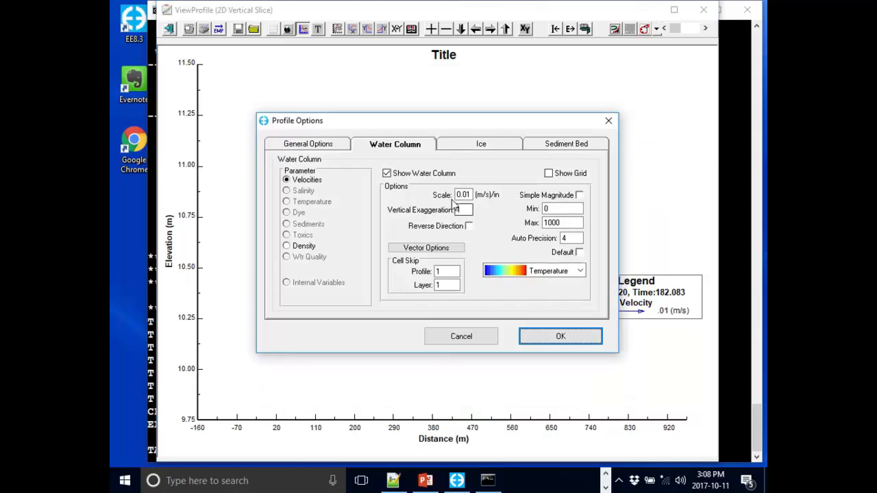
left_click(566, 174)
left_click(560, 335)
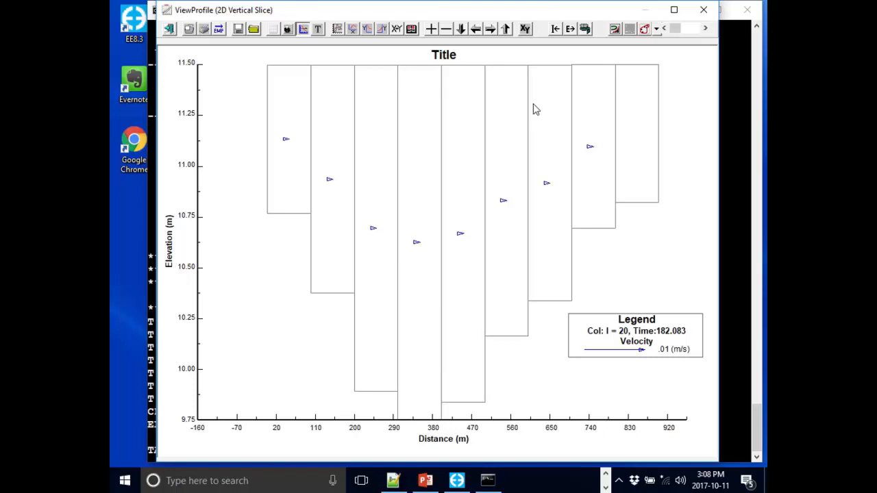
left_click(703, 10)
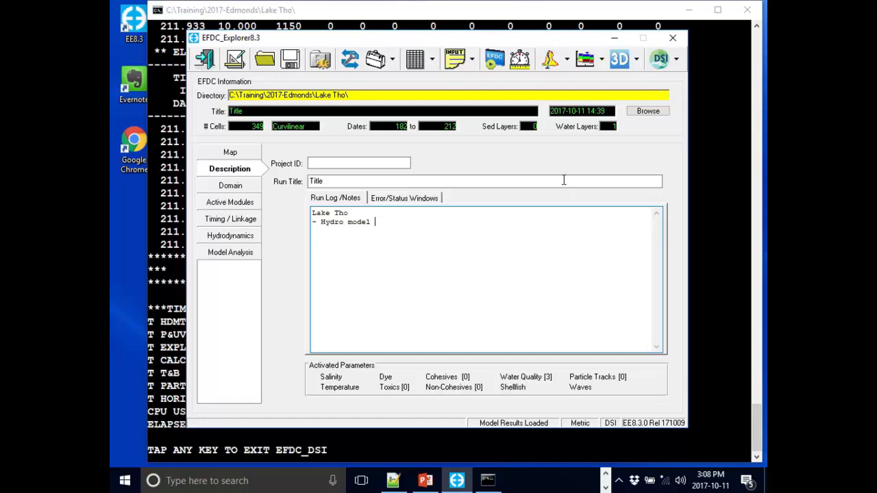
- Save the full project to a new directory named Lake Tho-sal inside C:\Training\2017-Edmonds
left_click_drag(526, 42, 510, 43)
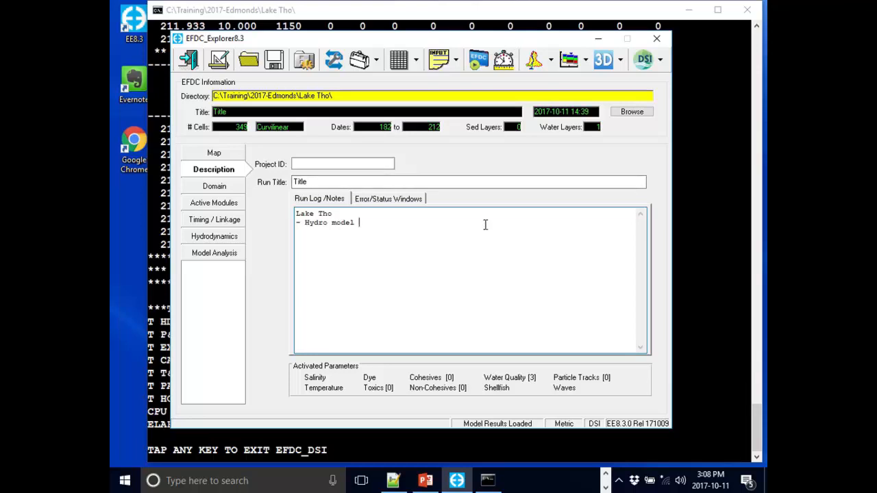
left_click(274, 62)
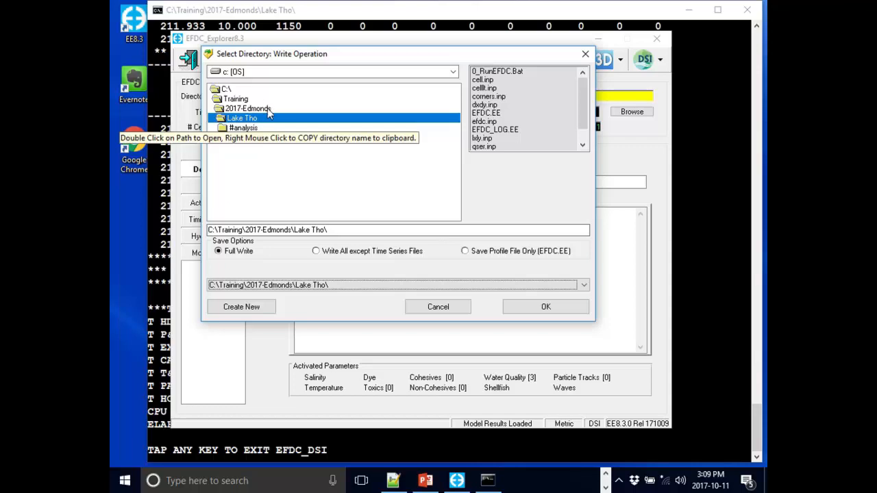
left_click(268, 110)
double_click(269, 113)
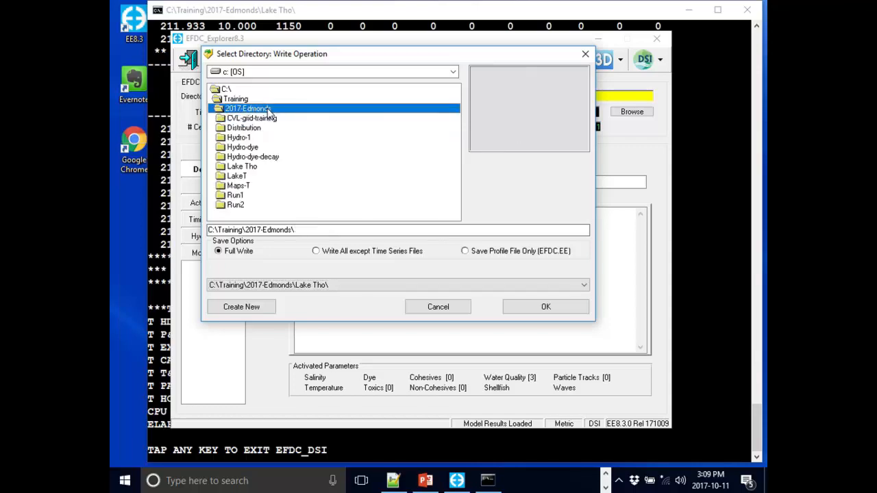
left_click(266, 308)
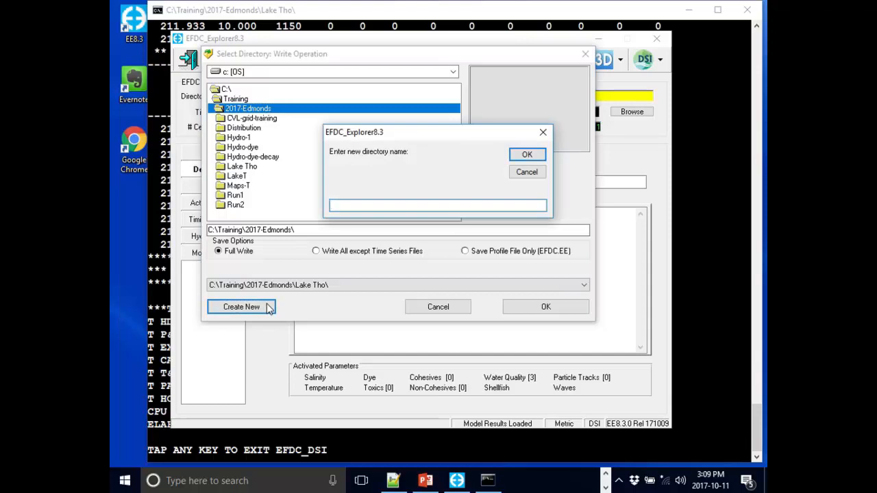
type("Lake Tho-sal")
left_click(538, 154)
left_click(549, 311)
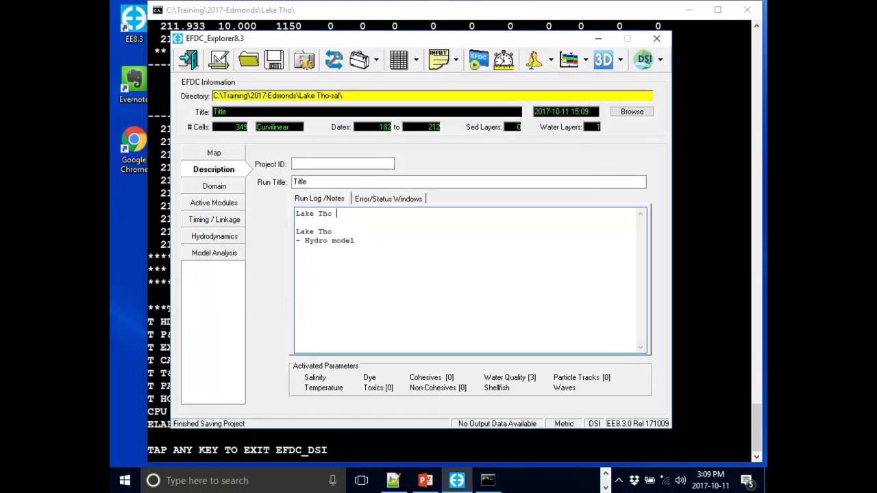
- Add the run note "Lake Tho-sal based on Lake Tho" with the items "Activate salinity" and "Add wind" above the existing notes
type("-sal based on Lake Tho")
key("Return")
type("- ")
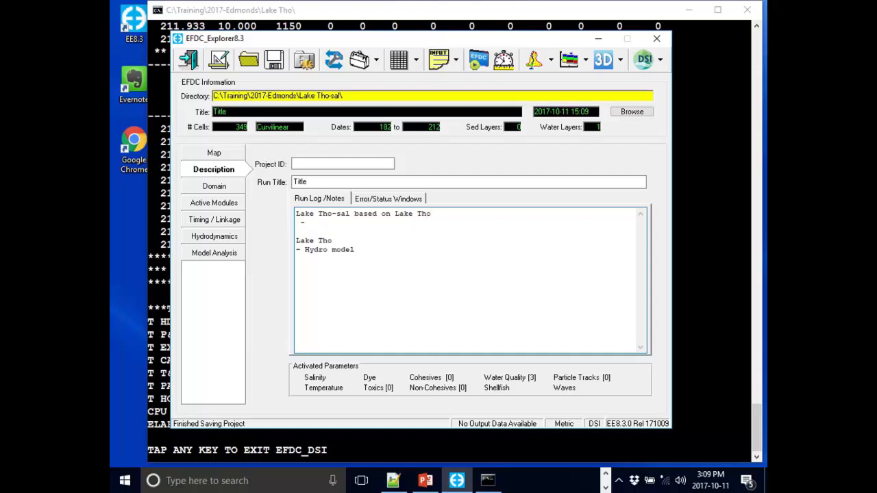
type("Activate salinity")
key("Return")
type("- ")
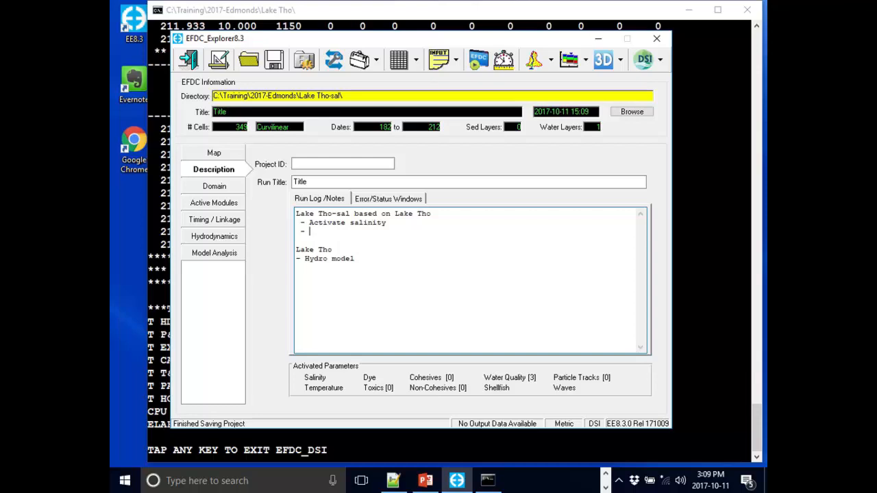
type("Add wind")
- Activate the salinity module for the model
left_click(219, 208)
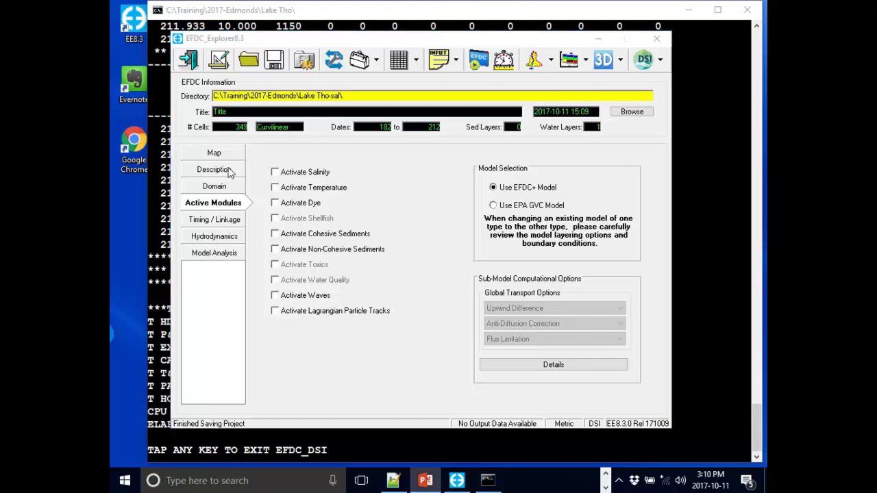
left_click(286, 177)
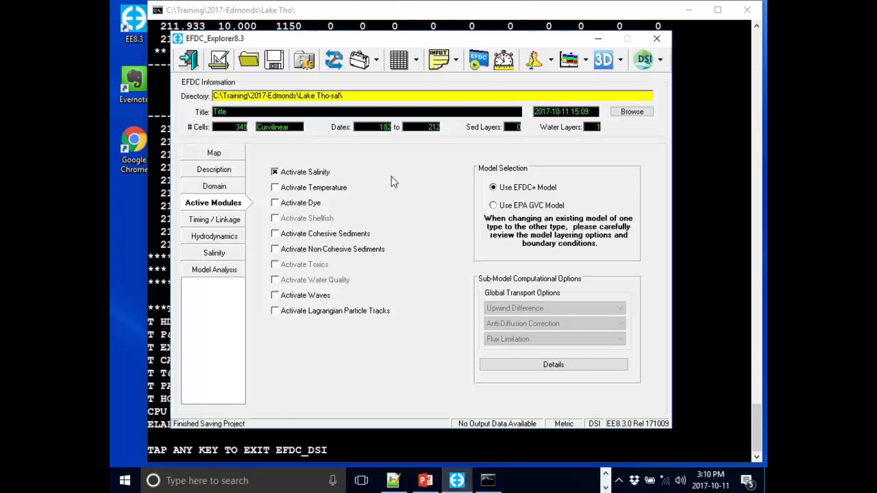
left_click(310, 176)
left_click(309, 176)
- Assign a constant initial salinity of 0.2 to the model cells in layer 1
left_click(214, 253)
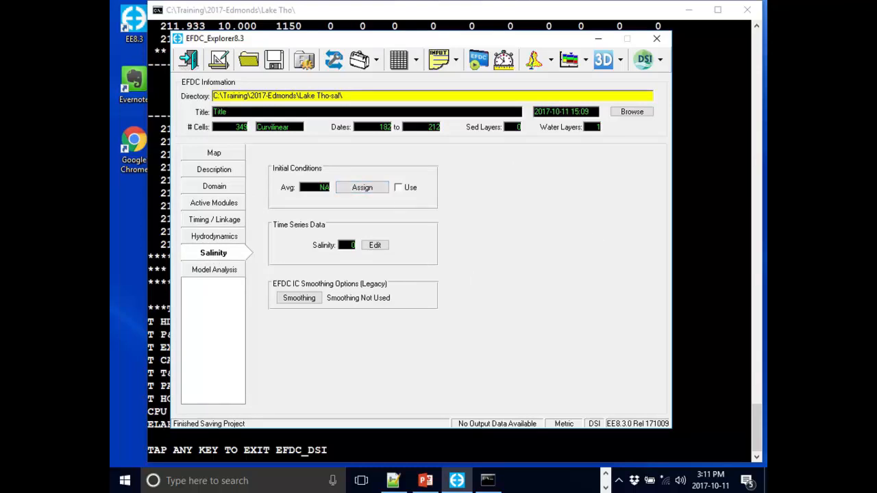
key("alt+Tab")
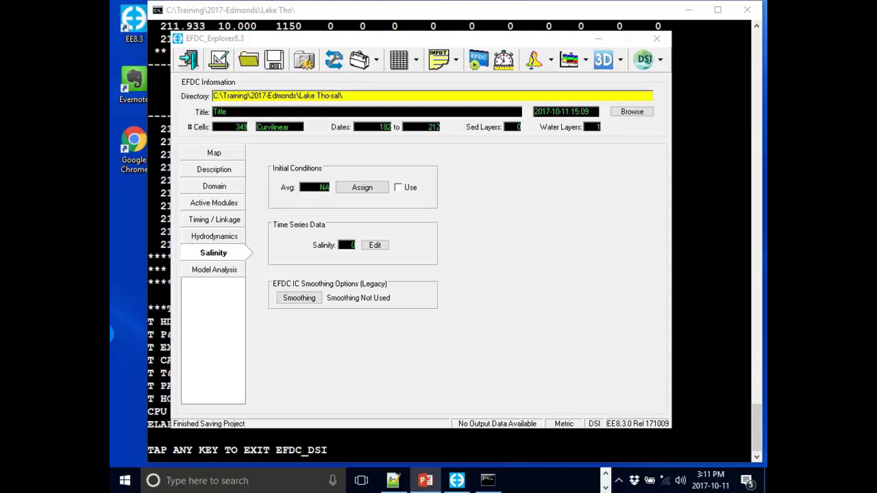
left_click(352, 189)
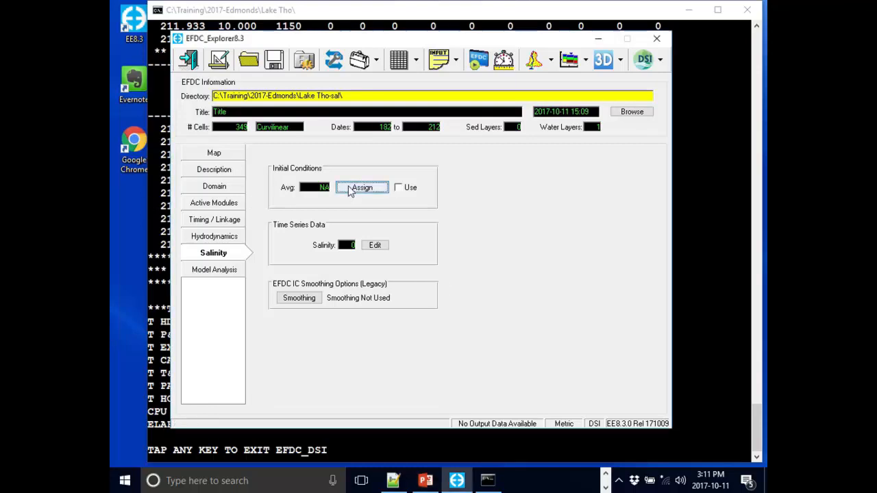
left_click(502, 198)
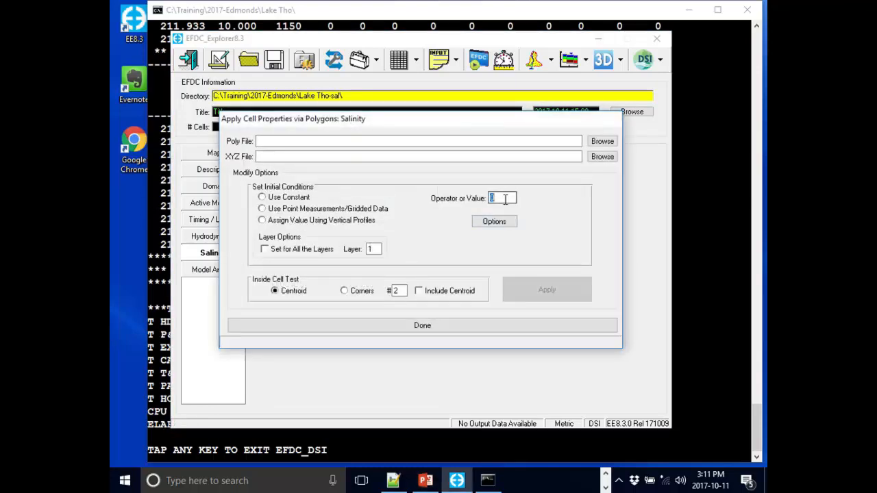
type("0.2")
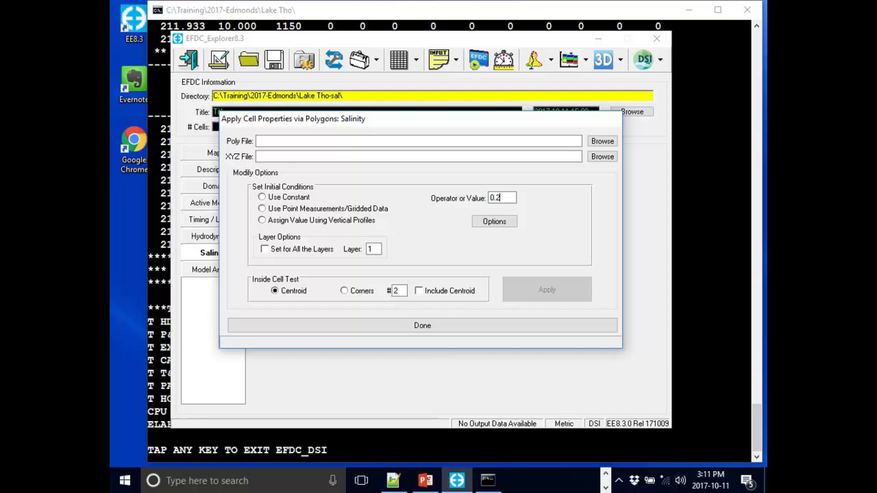
left_click(307, 198)
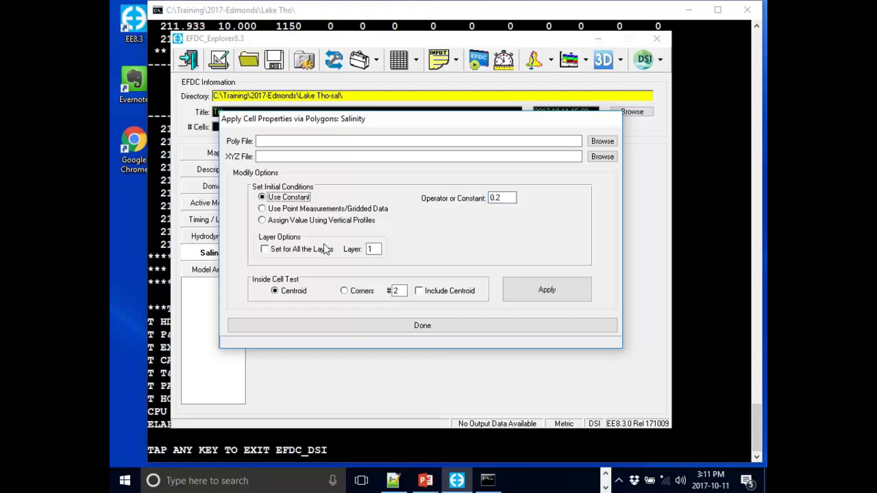
left_click(571, 293)
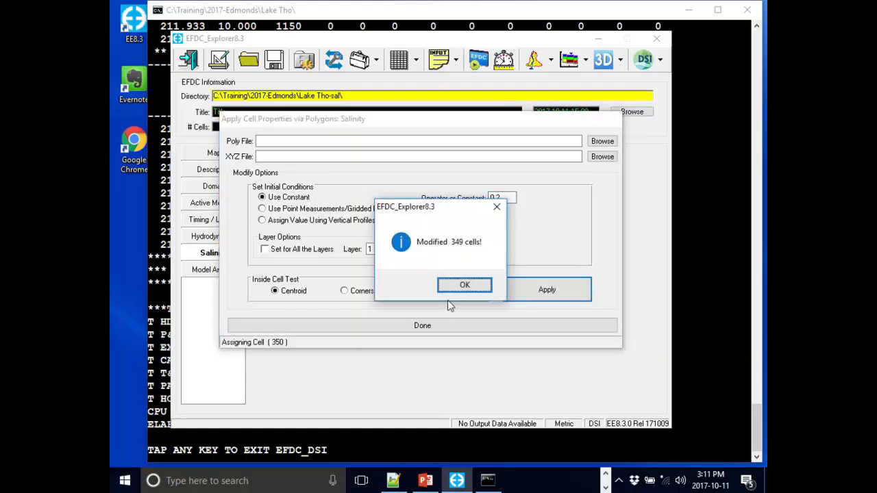
left_click(466, 290)
left_click(448, 324)
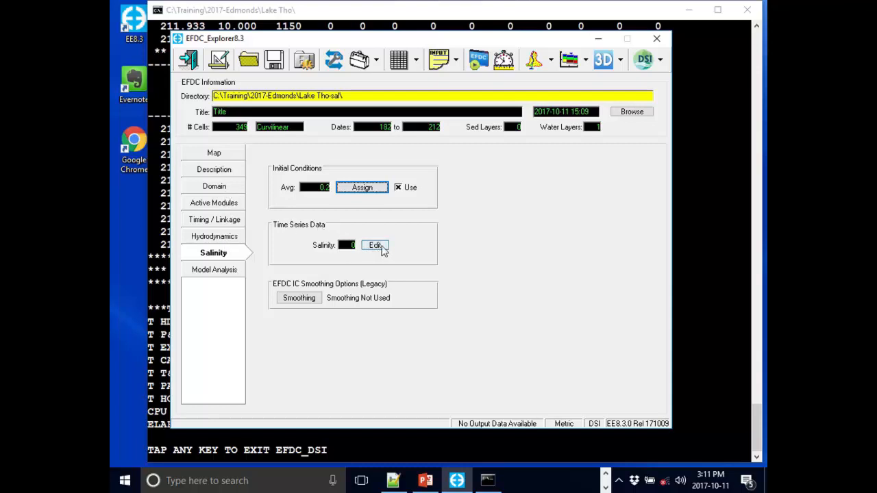
left_click(380, 247)
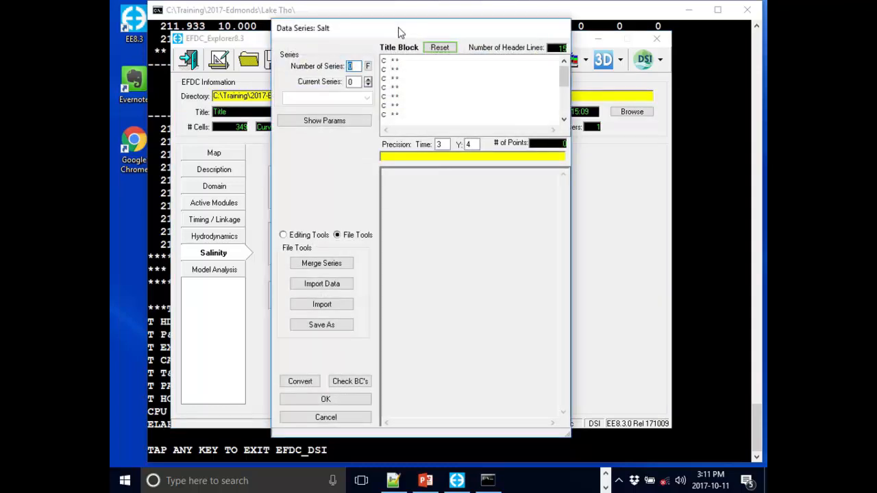
left_click_drag(401, 32, 401, 29)
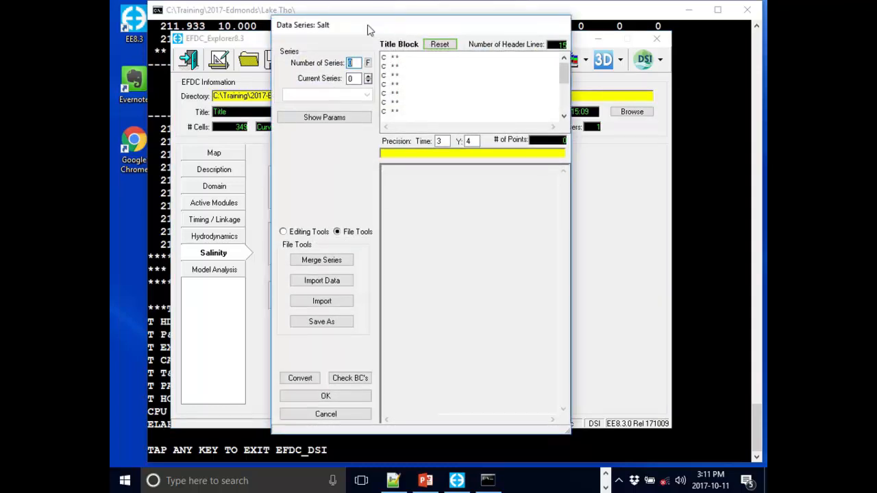
left_click(325, 414)
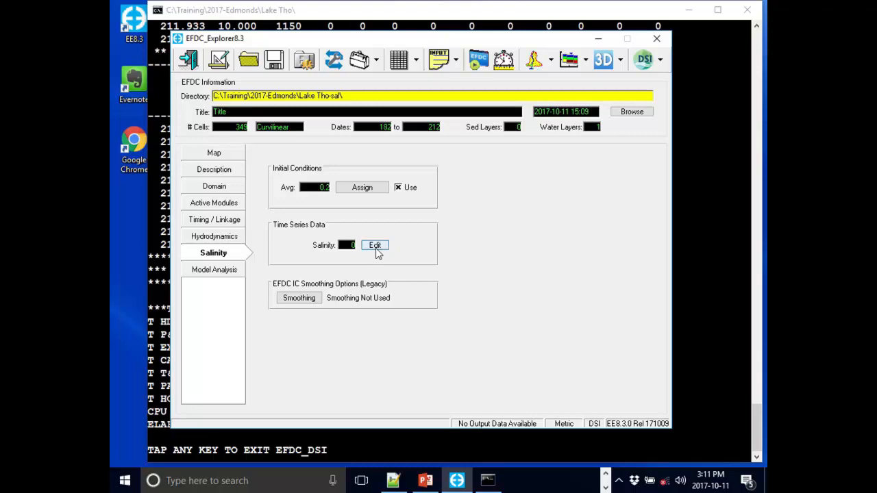
- Create one salinity data series in the domain's boundary conditions with a value of 5 at time 0 and 5 at time 300
left_click(237, 186)
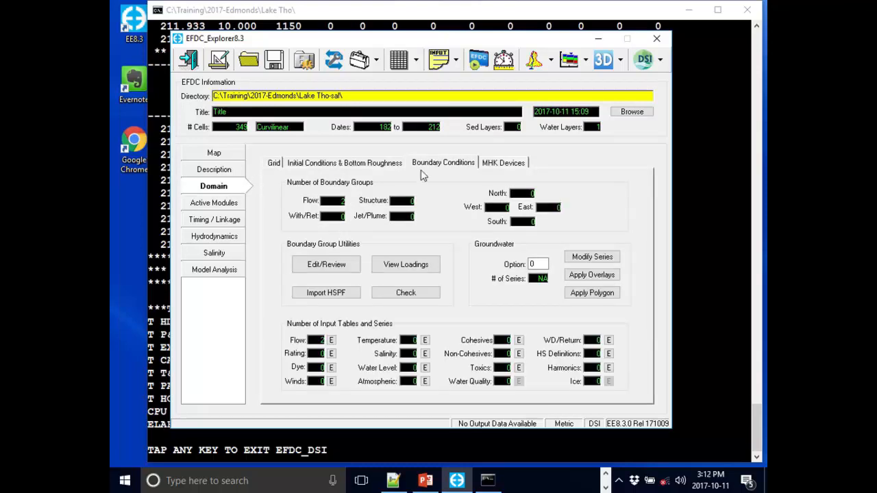
left_click(425, 353)
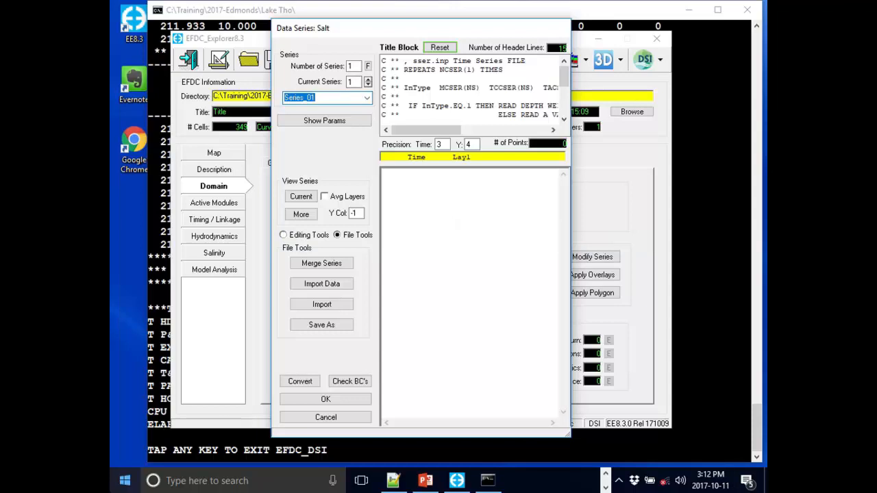
key("alt+Tab")
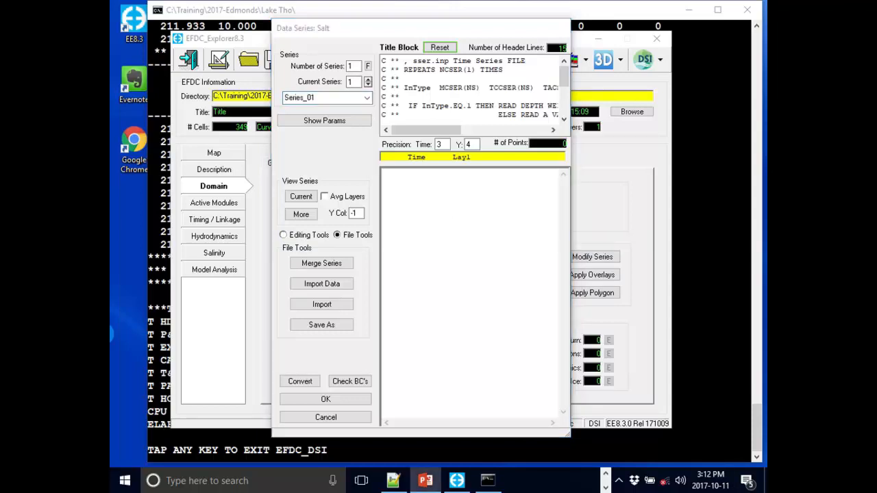
left_click(410, 191)
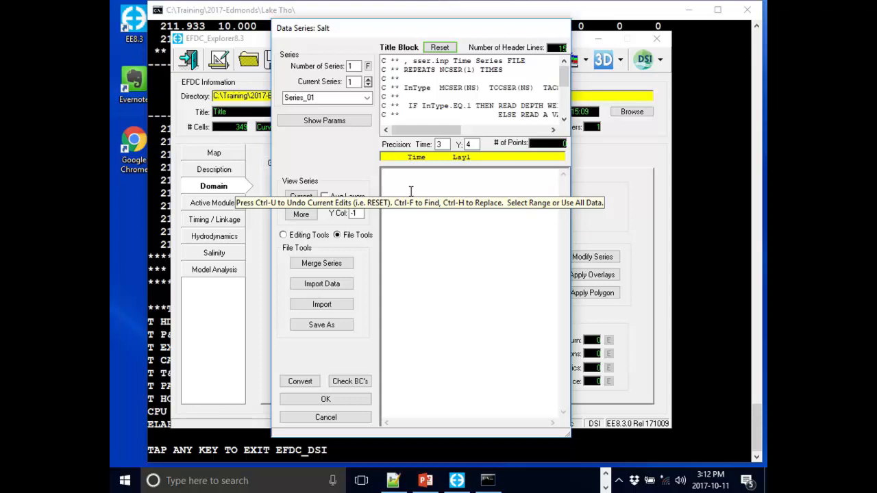
type("0 ")
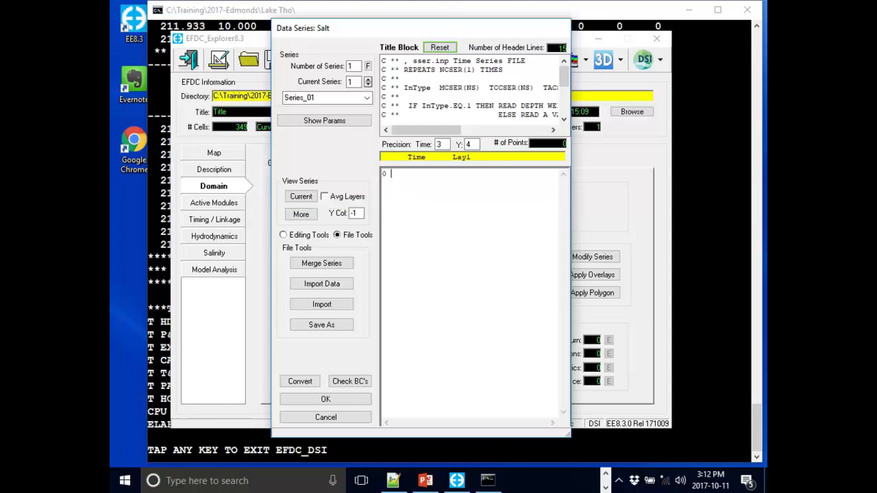
type("5")
key("Return")
type("300 5")
left_click_drag(431, 34, 492, 22)
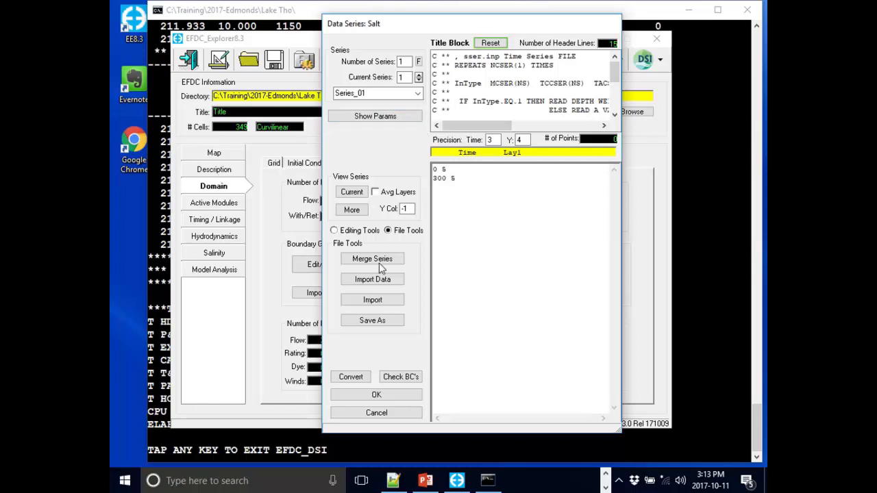
left_click(340, 396)
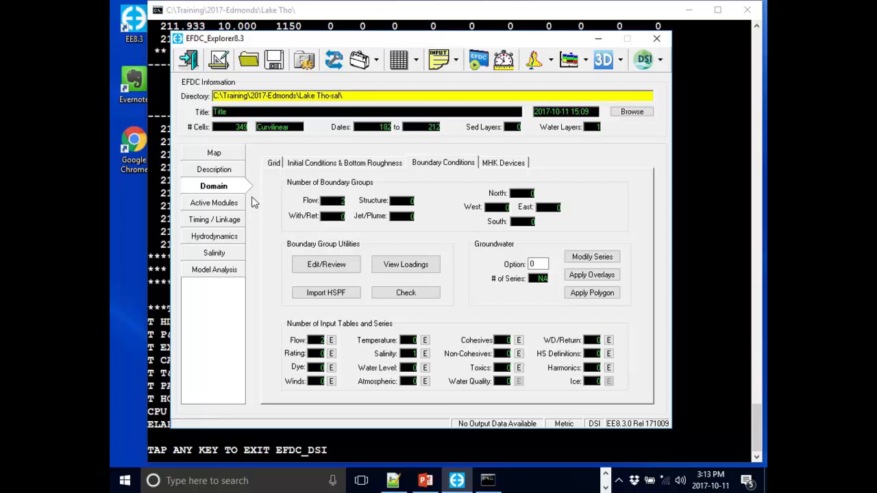
left_click(219, 254)
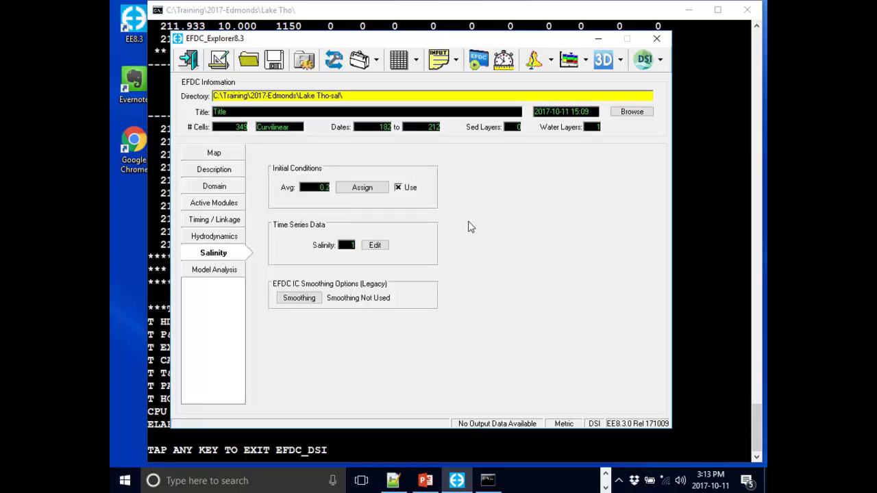
left_click(379, 248)
left_click(220, 188)
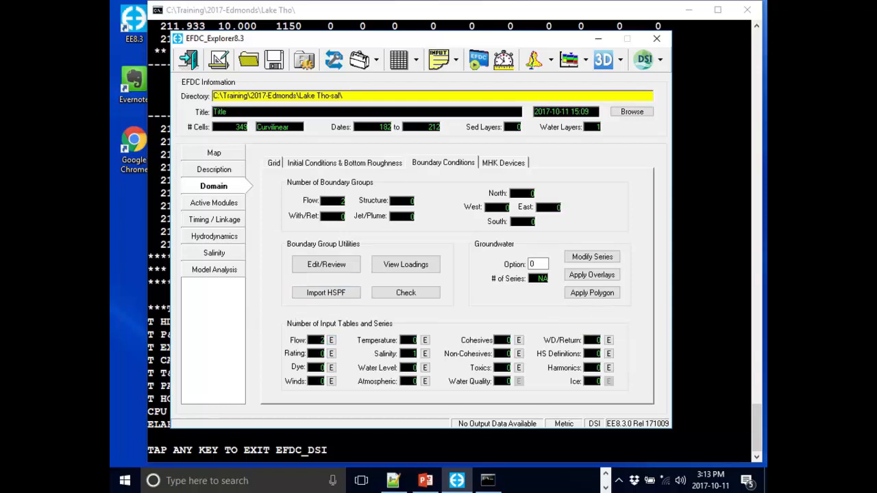
left_click(109, 334)
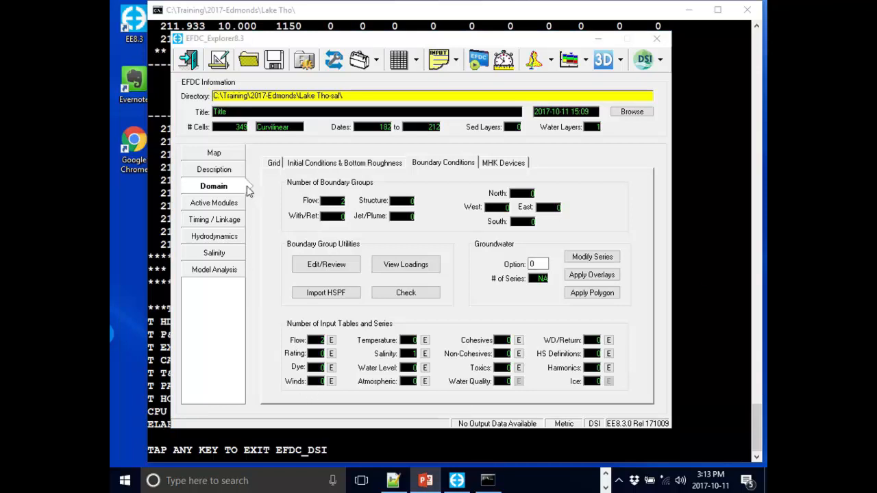
- Create one wind data series for the boundary conditions and widen its editor to read the title block notes
left_click(332, 381)
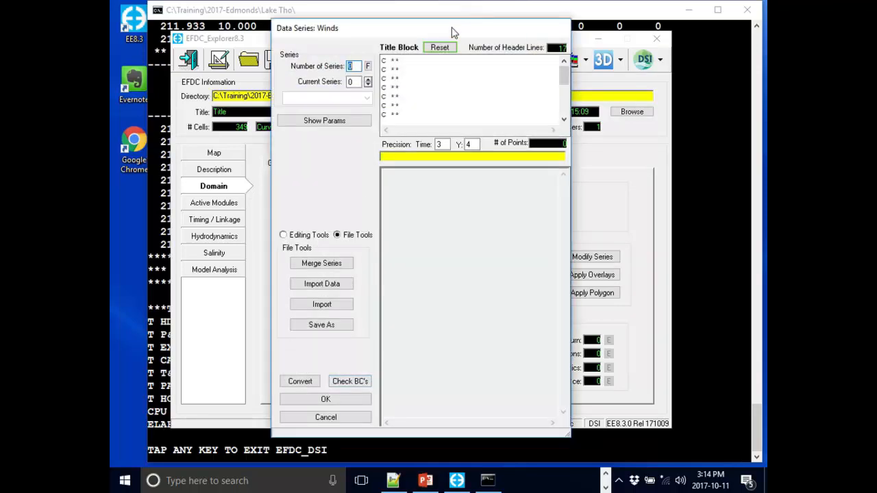
left_click_drag(452, 22, 448, 8)
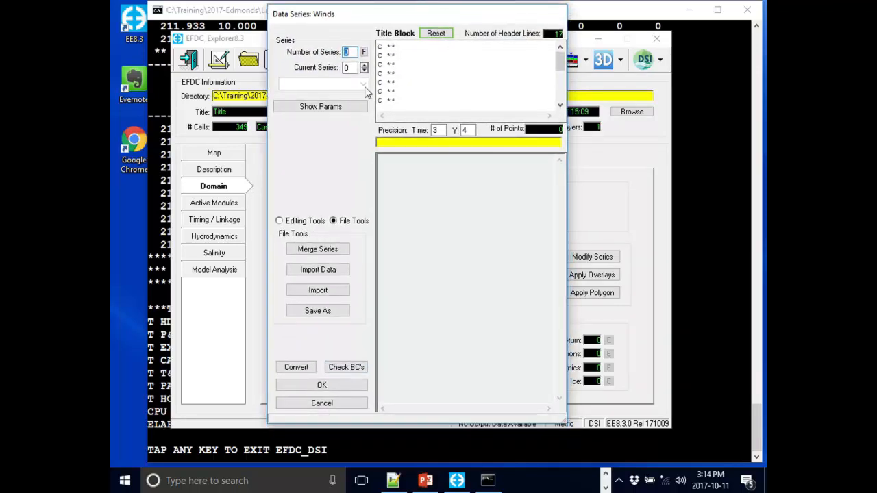
type("1")
key("Return")
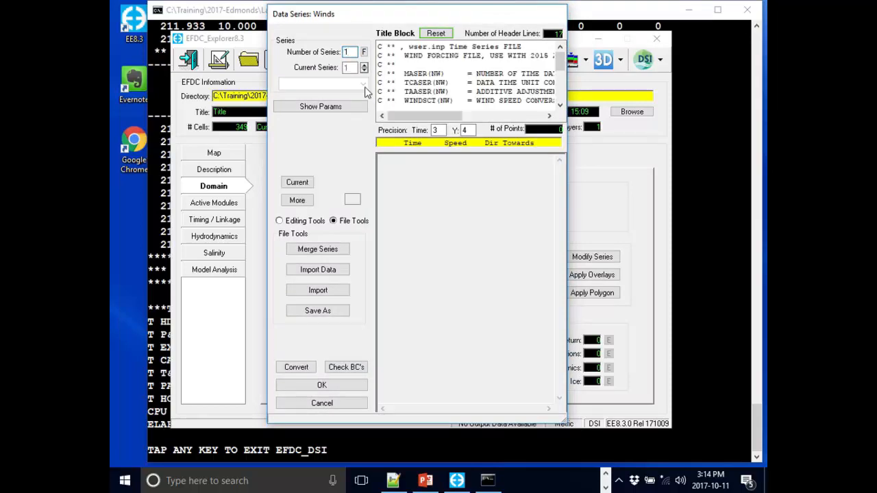
left_click(419, 164)
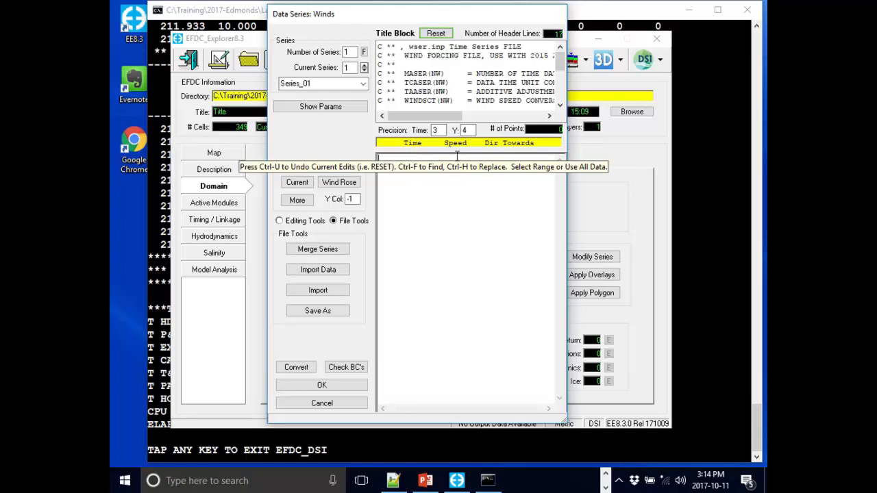
scroll(483, 98, "down", 1)
scroll(488, 98, "down", 2)
scroll(488, 103, "up", 2)
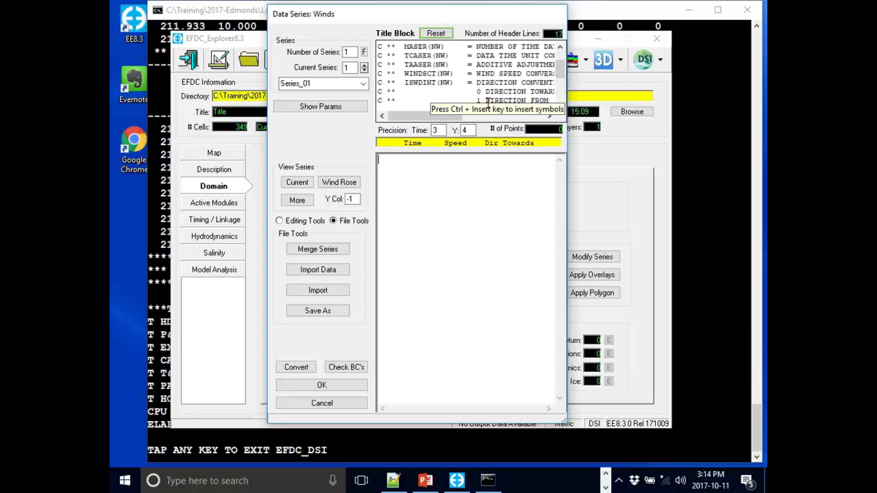
left_click_drag(567, 100, 644, 58)
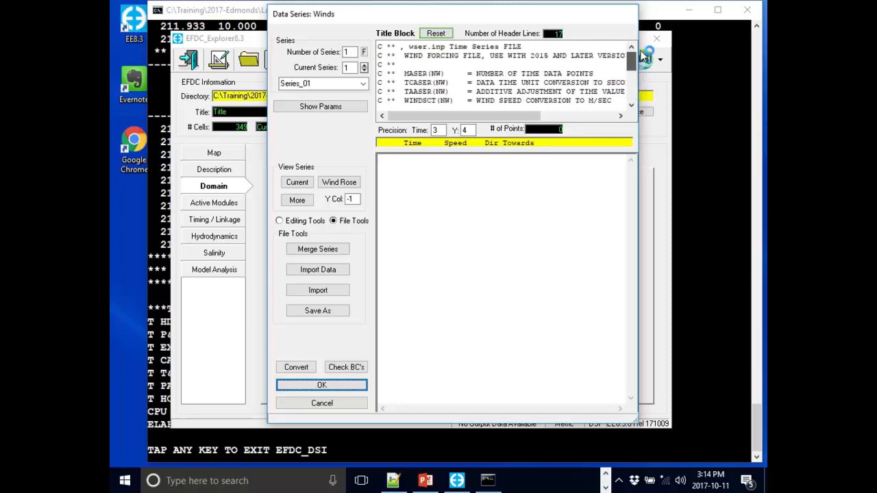
- Switch to File Explorer and open BC_Winds.dat from the 2DLake Data folder
left_click(510, 163)
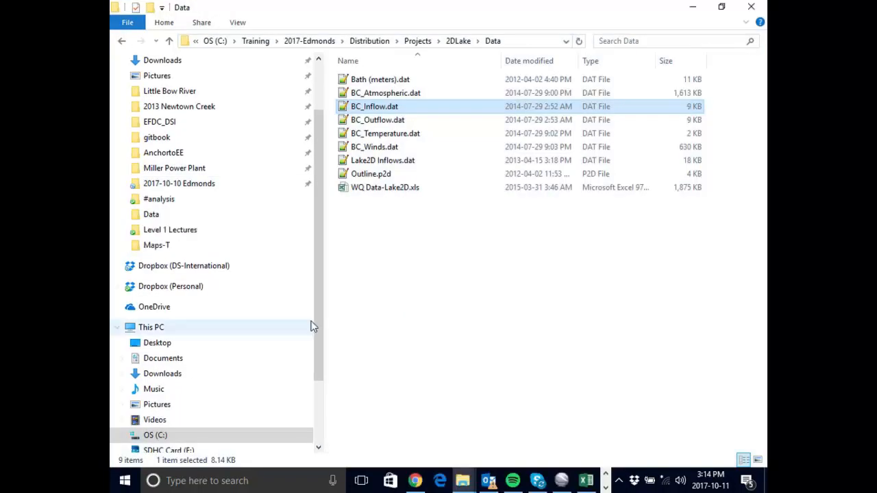
left_click_drag(594, 16, 765, 68)
left_click_drag(622, 12, 676, 49)
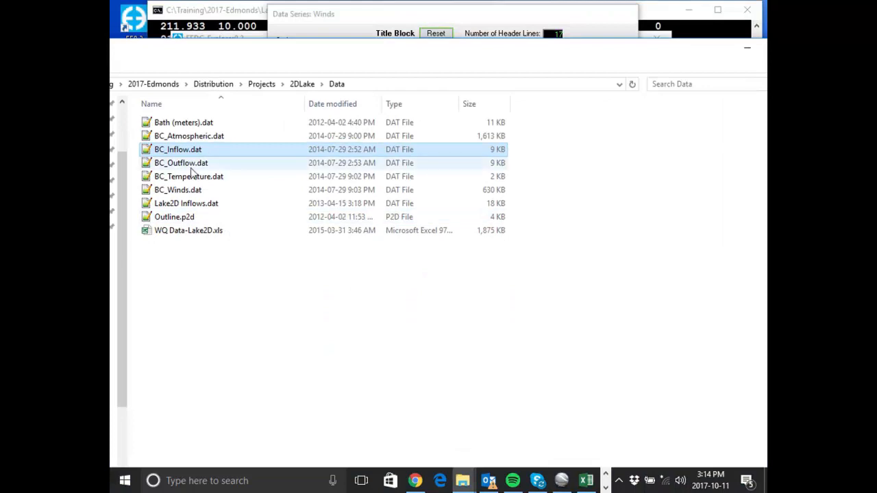
left_click(196, 191)
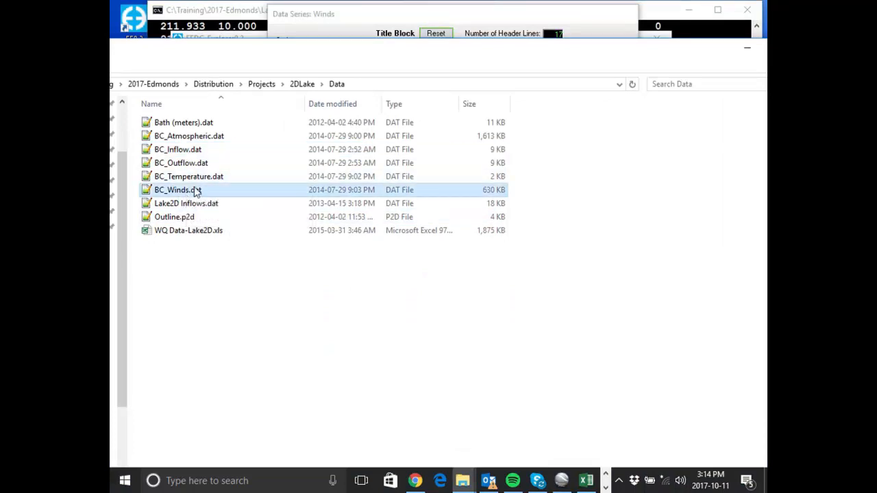
double_click(195, 190)
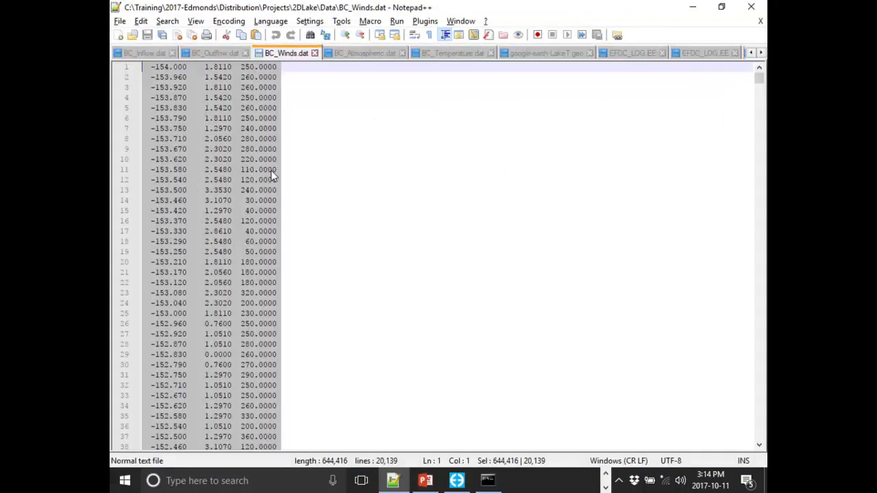
- Copy all the wind records from BC_Winds.dat and paste them into wind series Series_01 in EFDC_Explorer
left_click(275, 97)
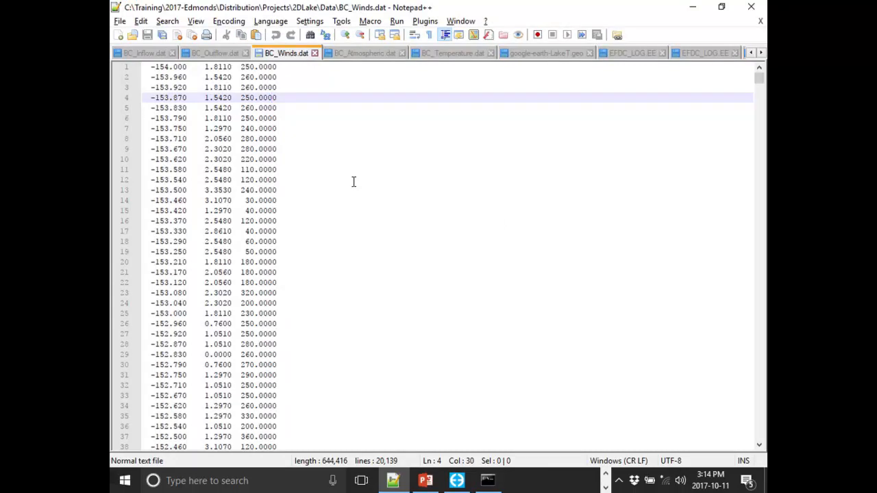
left_click(291, 66)
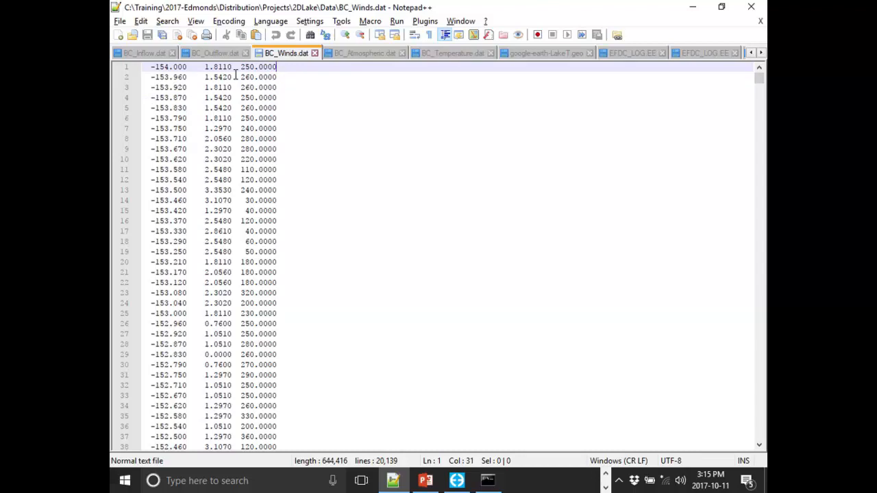
key("Home")
key("ctrl+a")
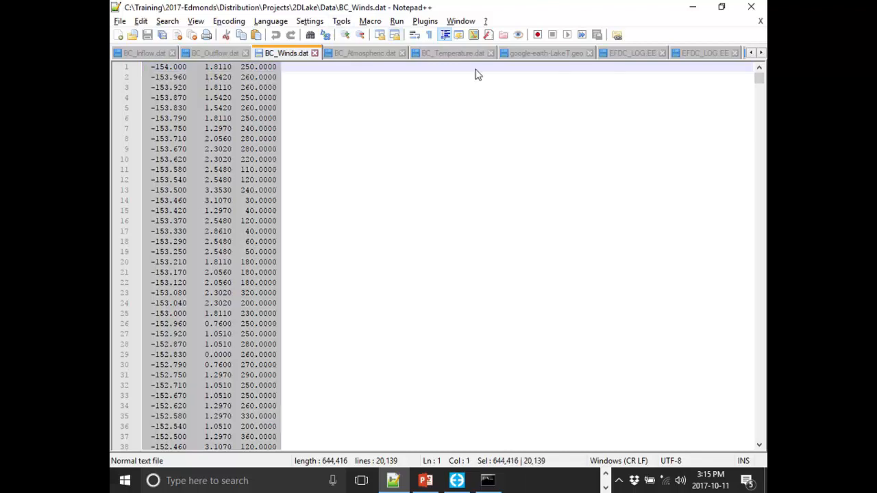
left_click(693, 7)
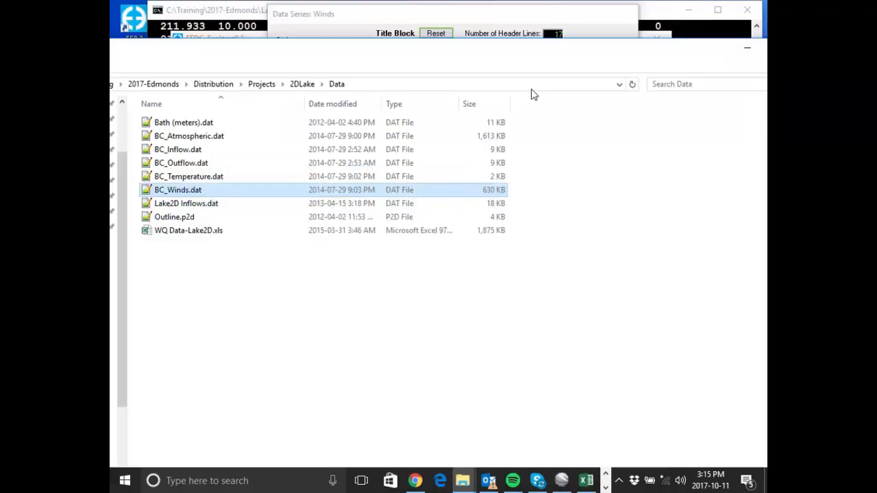
left_click_drag(636, 58, 443, 162)
left_click(552, 154)
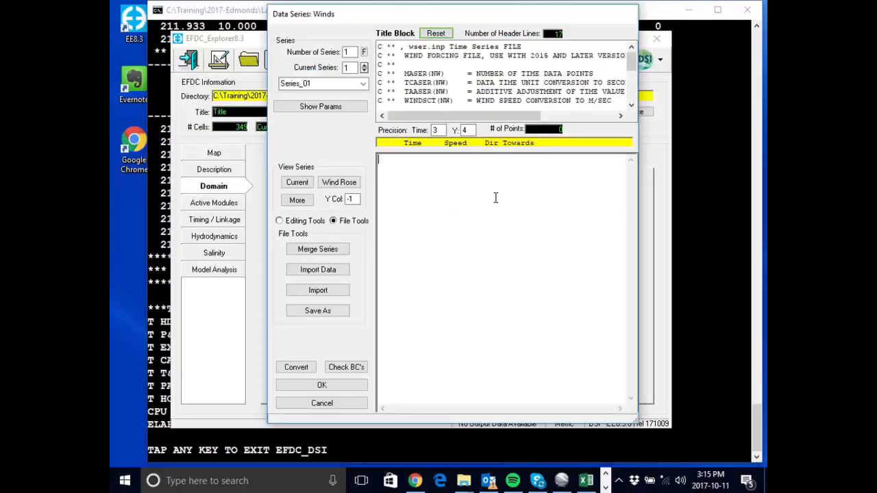
key("ctrl+v")
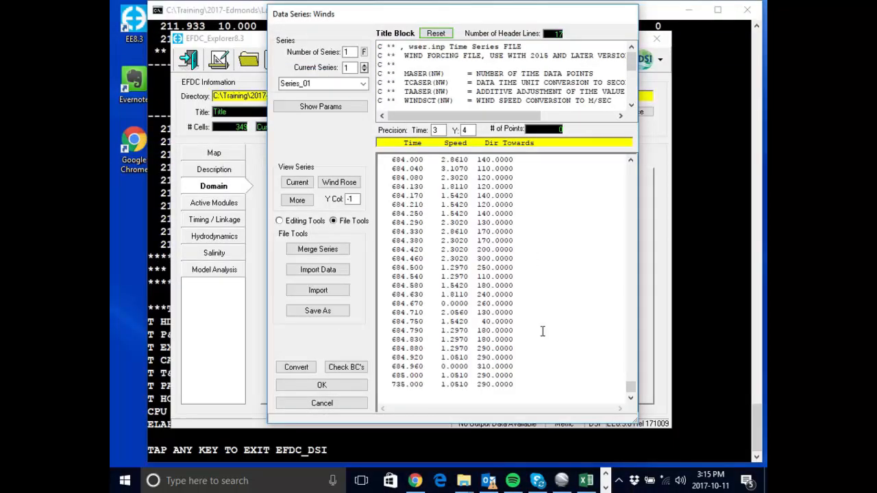
left_click_drag(631, 386, 644, 152)
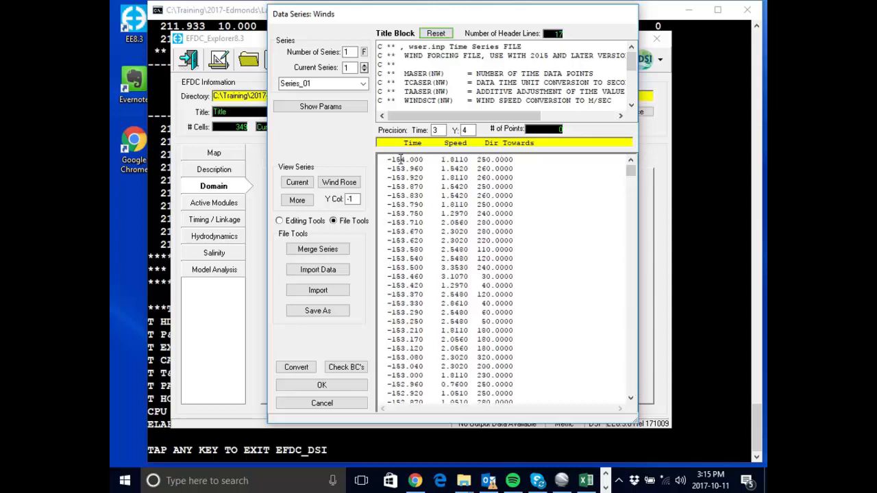
left_click_drag(426, 159, 388, 163)
left_click(449, 172)
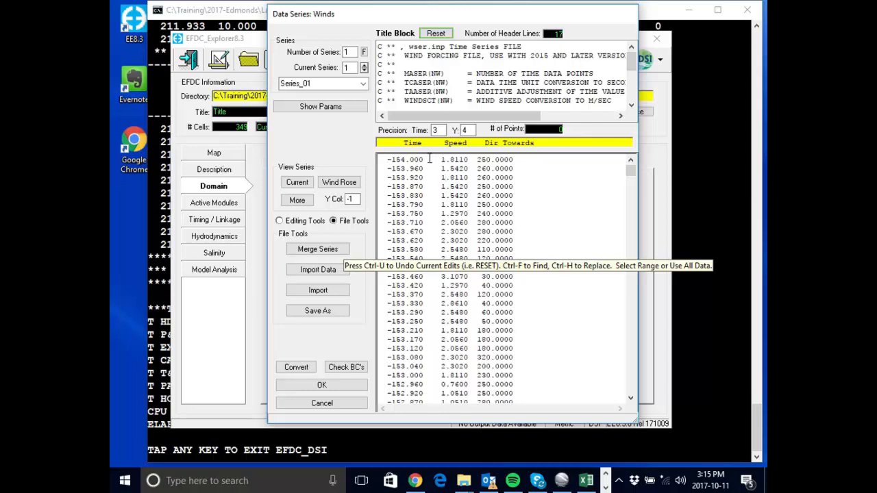
left_click(301, 368)
left_click_drag(479, 163, 537, 139)
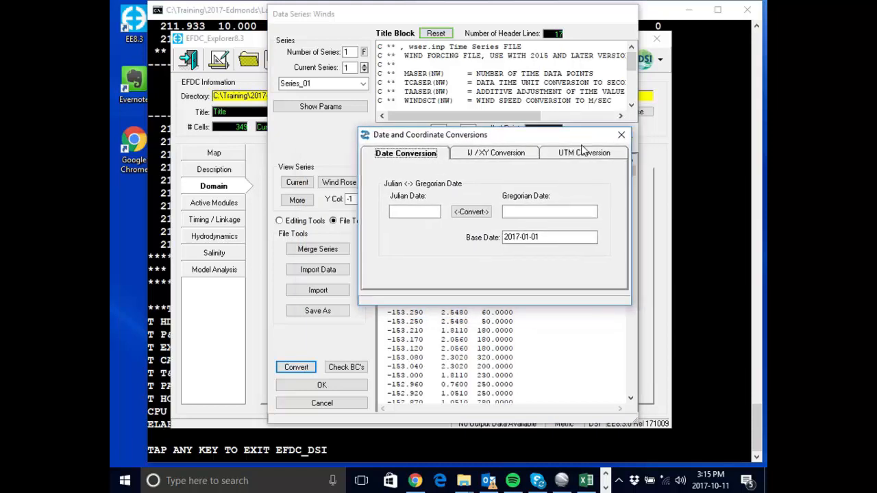
left_click(622, 135)
- Convert Julian date -154 to its Gregorian date with base date 2017-01-01, then close the date converter
left_click(298, 368)
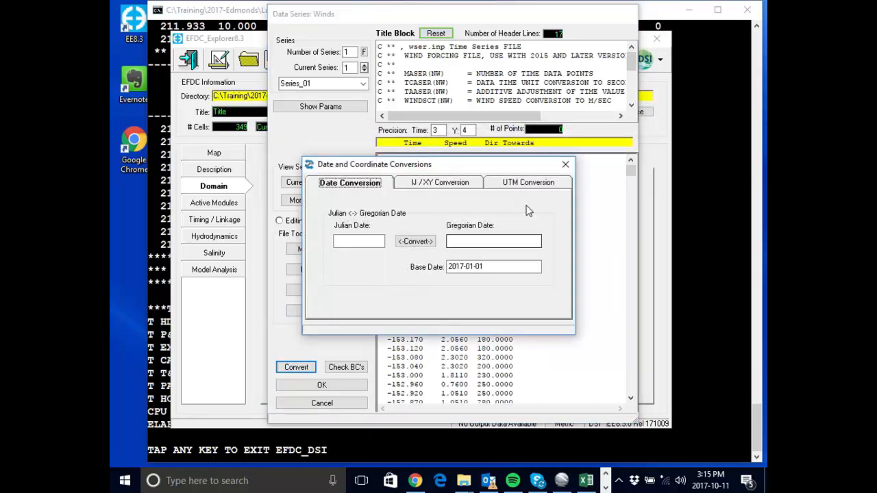
left_click_drag(527, 168, 527, 117)
left_click_drag(437, 110, 421, 179)
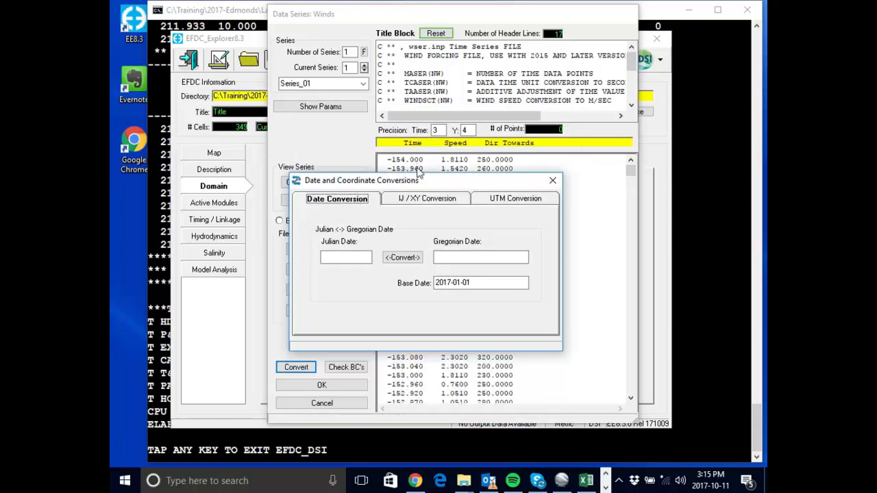
left_click(353, 257)
type("-154")
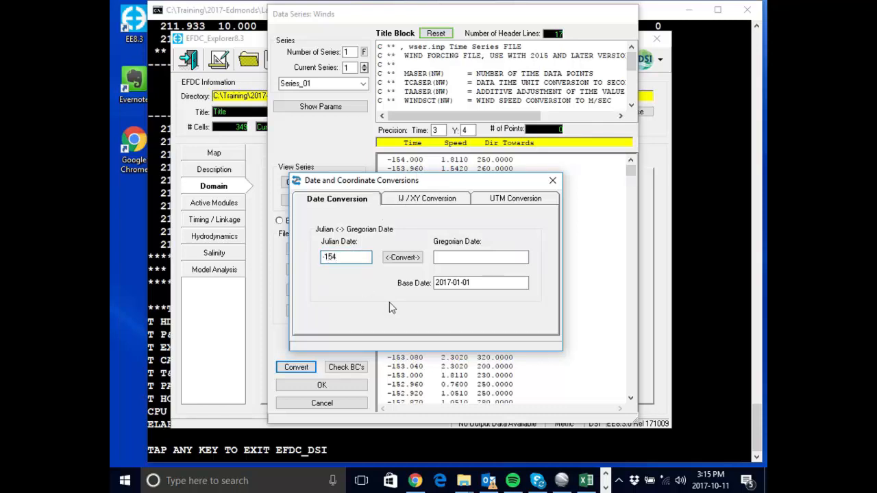
left_click(403, 258)
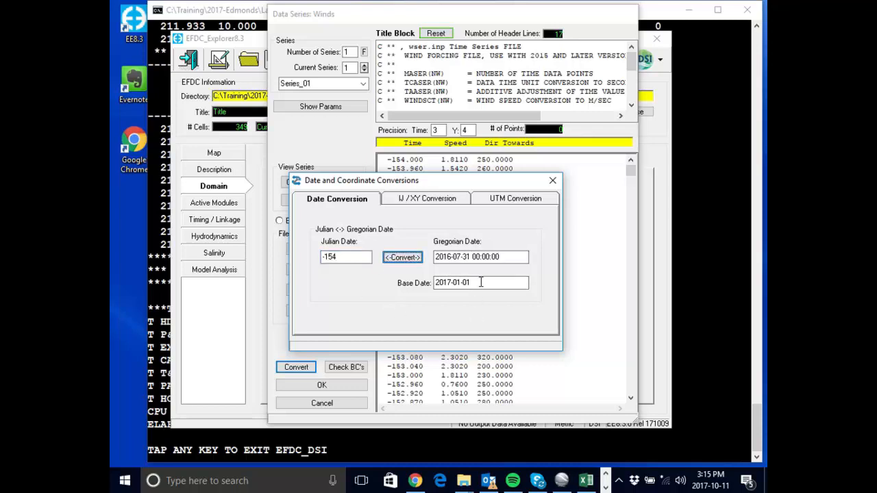
left_click(456, 259)
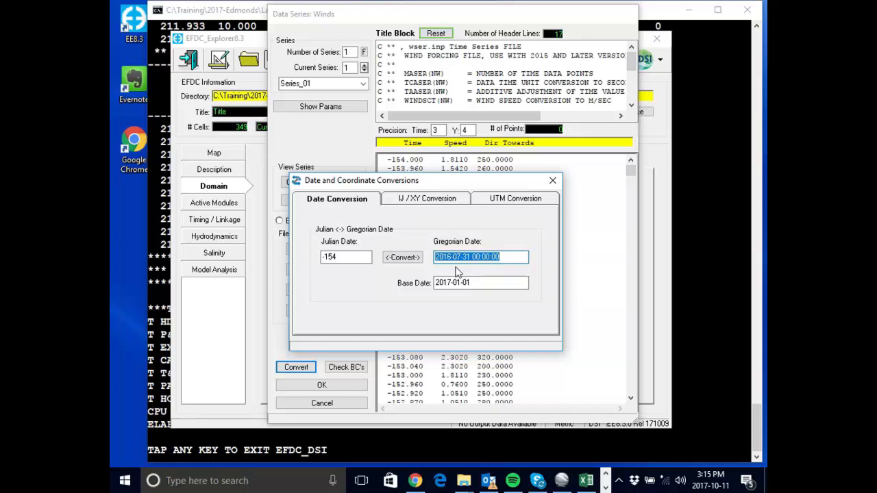
left_click(461, 258)
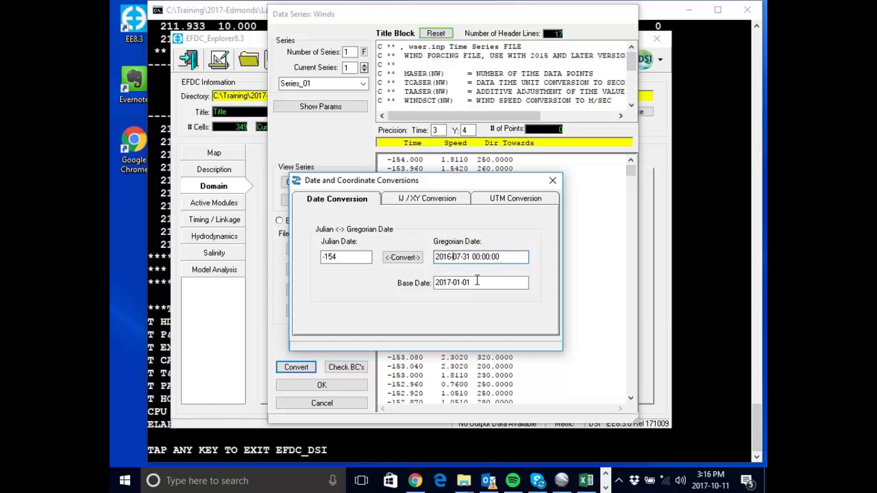
left_click_drag(478, 282, 417, 282)
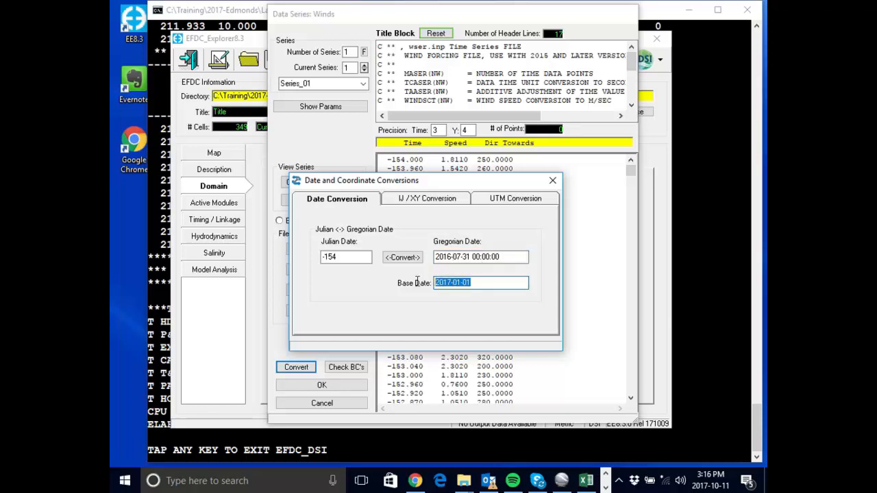
left_click(484, 285)
left_click_drag(524, 181, 465, 176)
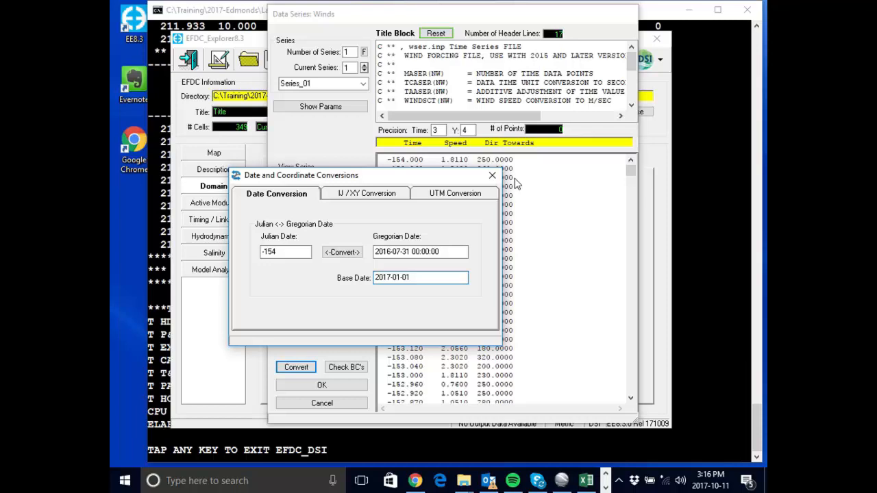
left_click(578, 153)
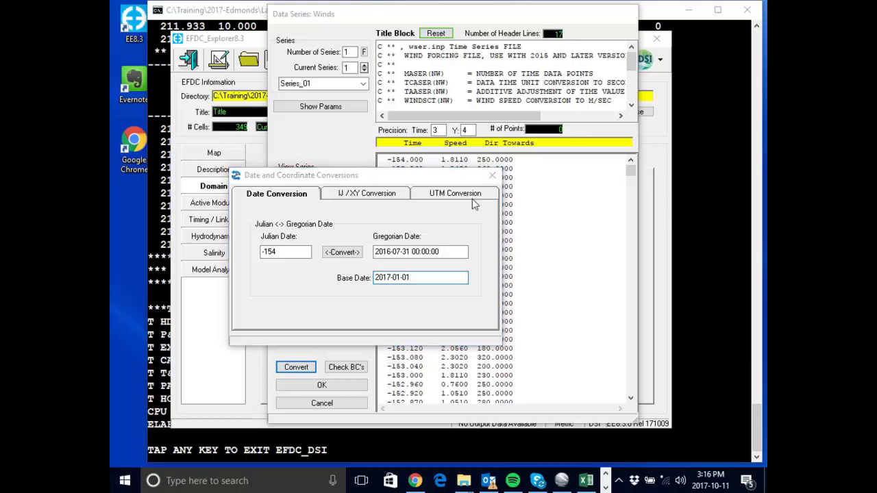
left_click(492, 175)
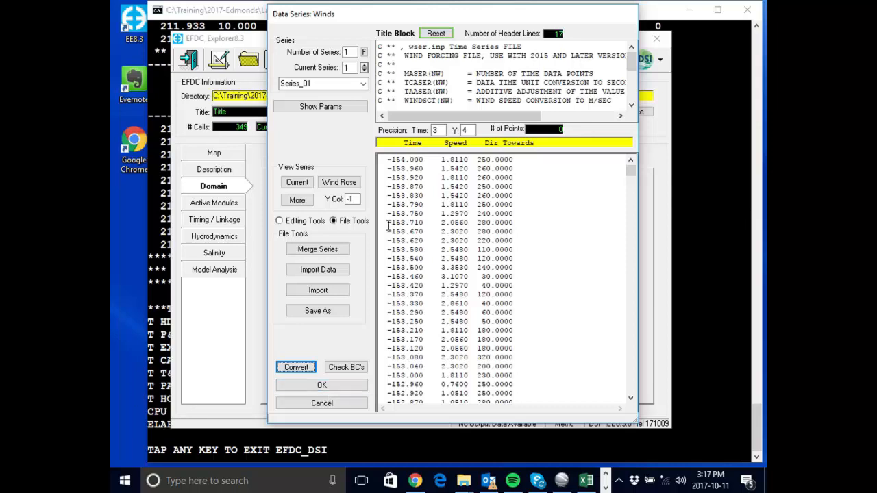
- Plot a wind rose of wind series Series_01 for the model run times
scroll(532, 202, "down", 2)
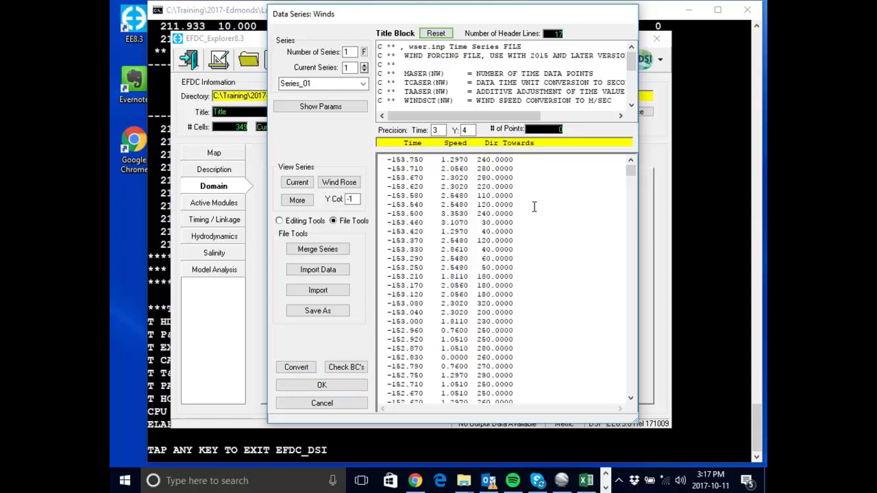
scroll(533, 198, "up", 2)
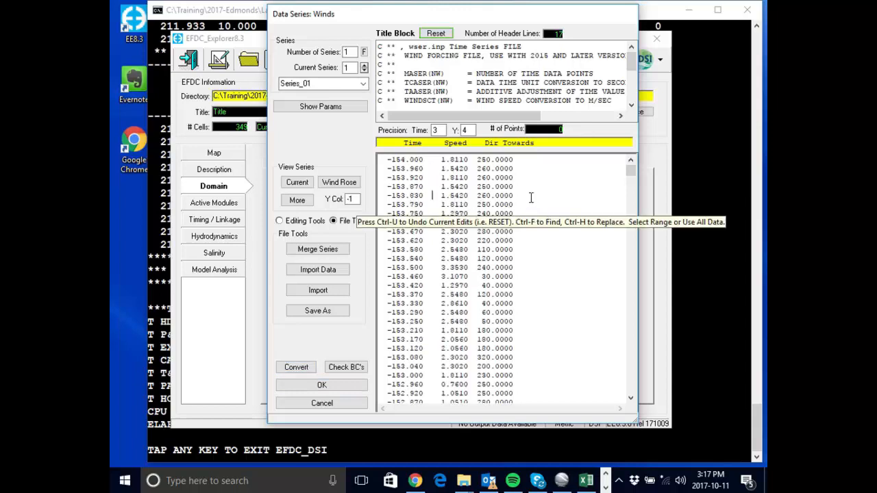
left_click(348, 186)
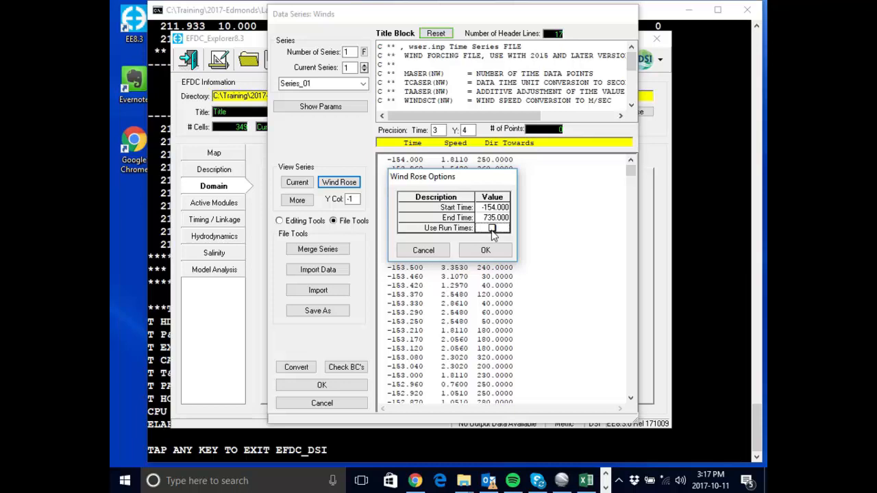
left_click(491, 250)
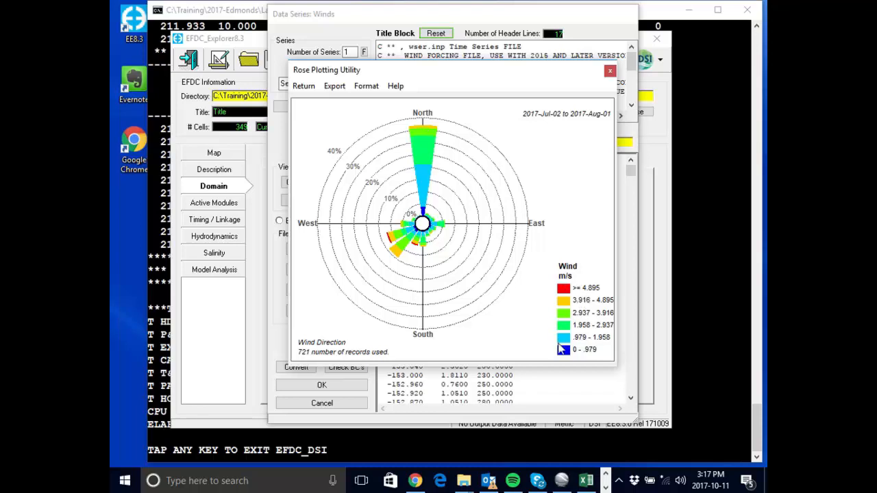
- Check the wind rose's sector options and cancel the dialog
left_click(366, 85)
left_click(366, 85)
left_click(367, 86)
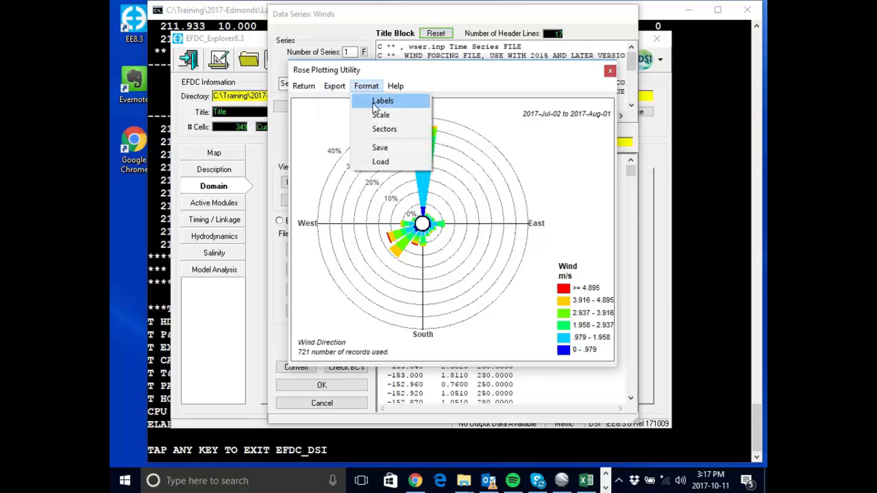
left_click(384, 128)
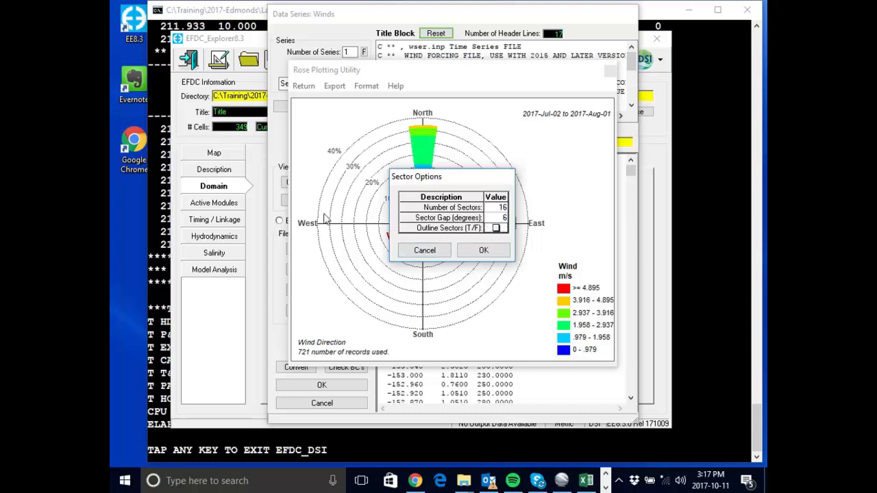
left_click(424, 251)
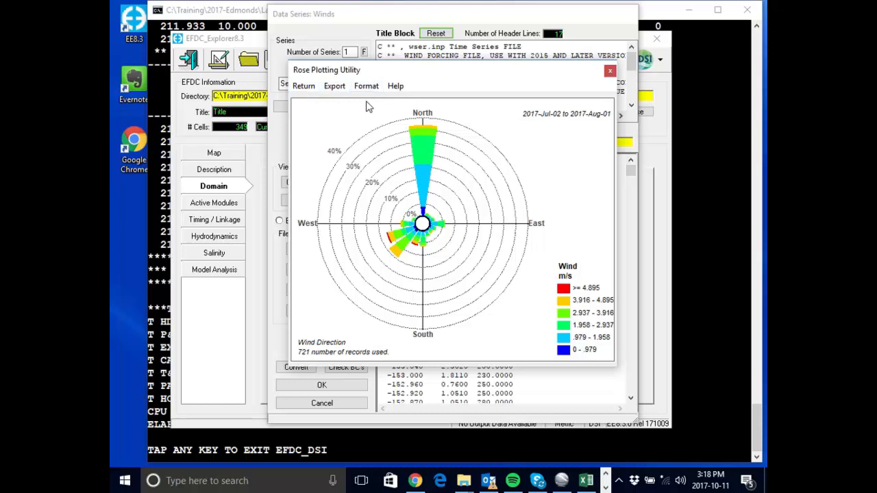
- Look through the wind rose's available export formats and formatting options
left_click_drag(445, 76, 422, 80)
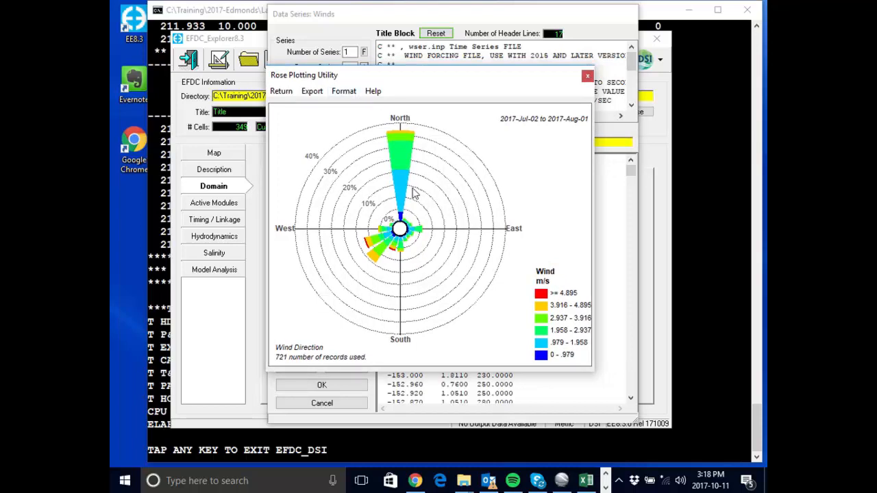
left_click(344, 93)
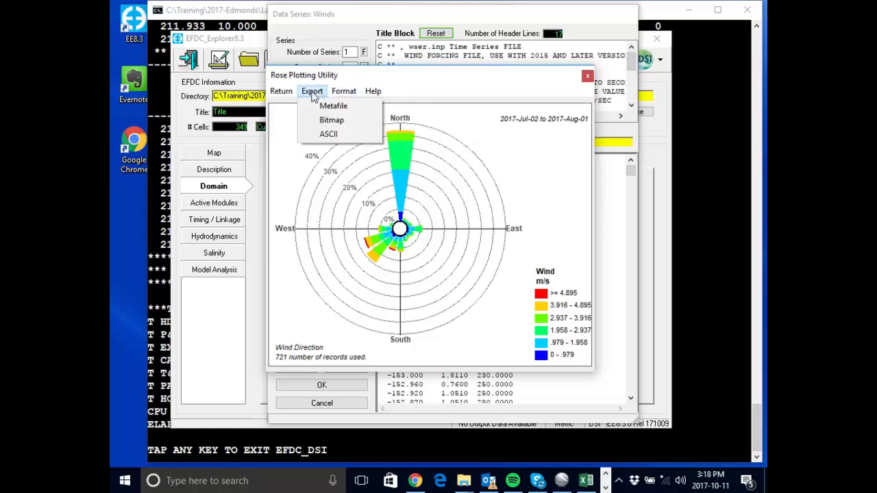
left_click(349, 94)
left_click(349, 94)
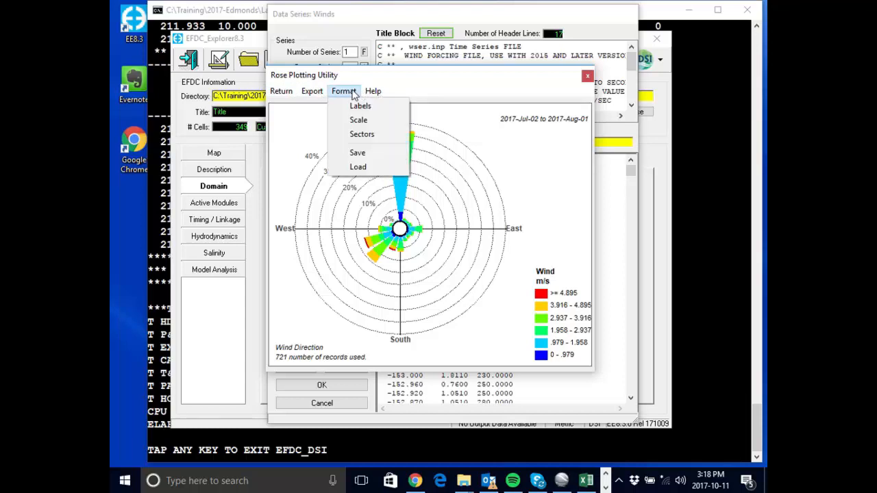
left_click(353, 94)
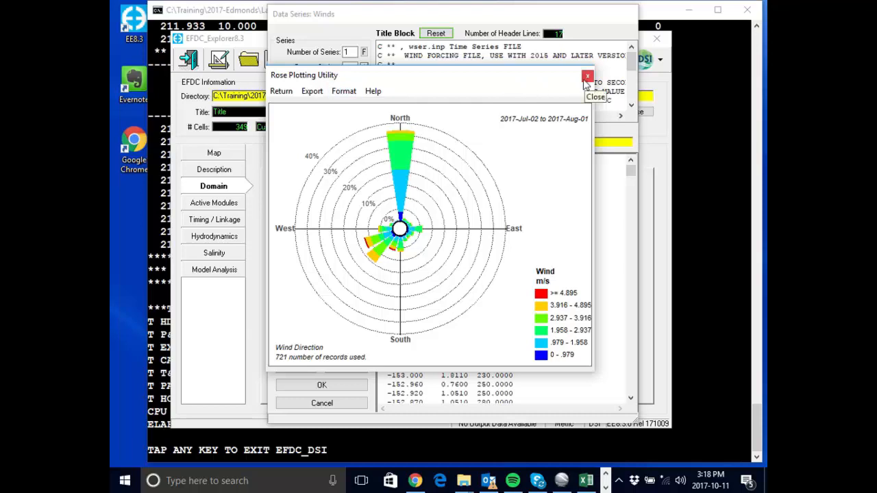
left_click_drag(505, 82, 522, 52)
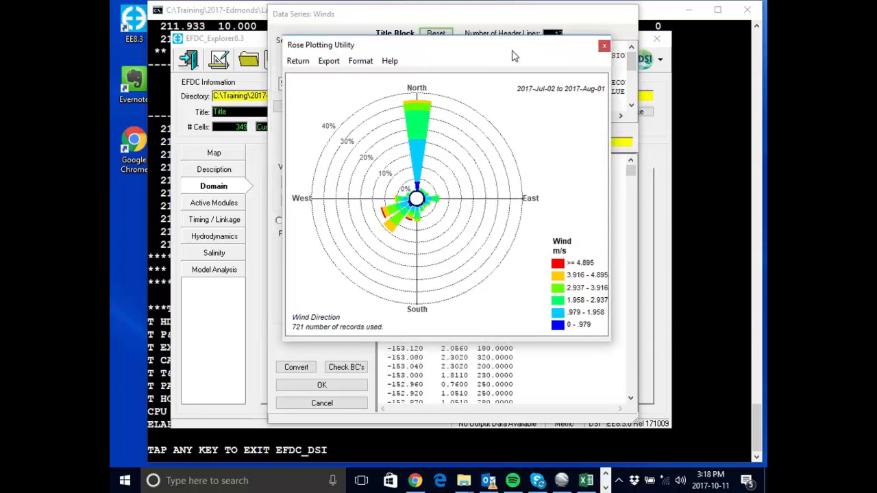
left_click(327, 62)
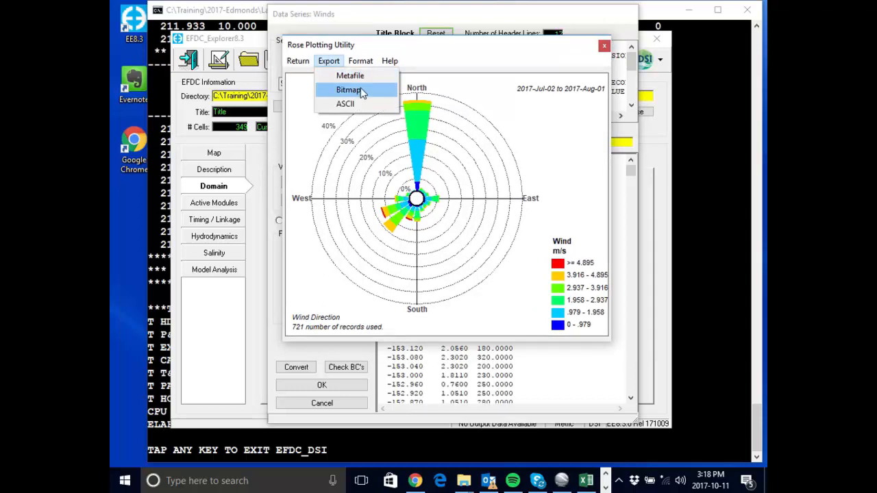
left_click(450, 51)
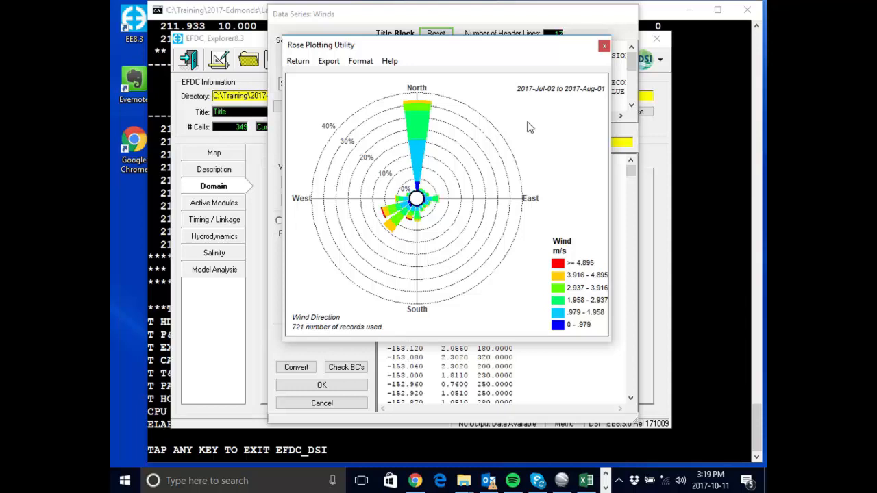
- Close the wind rose plot and accept the wind data series
left_click(604, 45)
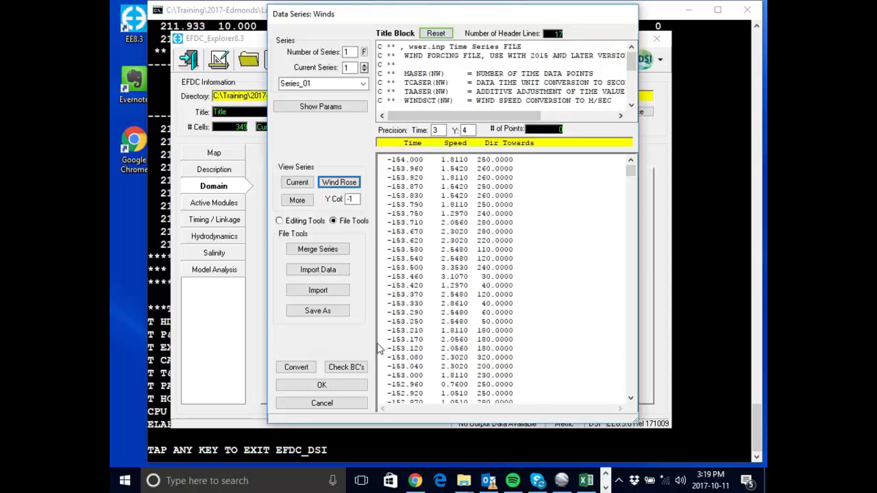
left_click(323, 385)
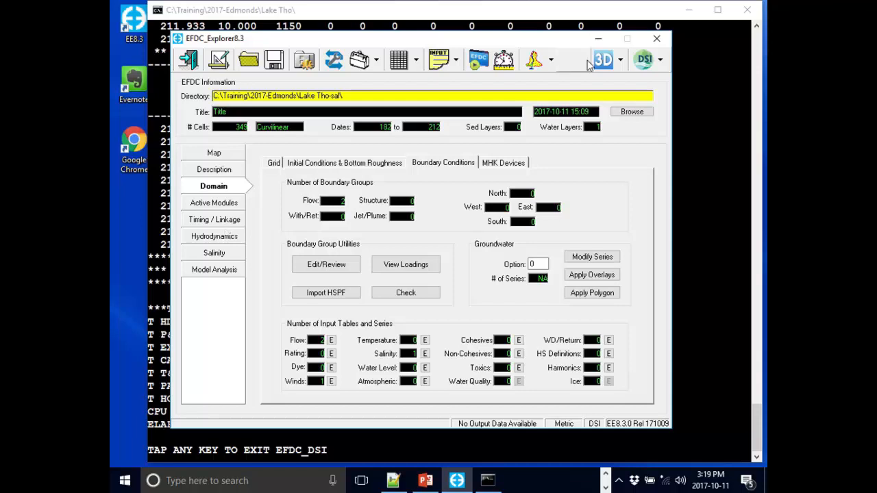
left_click(339, 266)
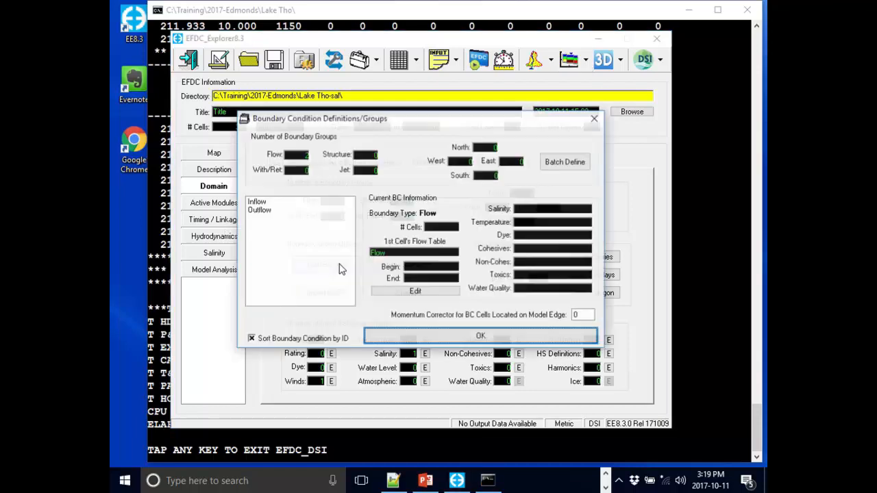
left_click(276, 204)
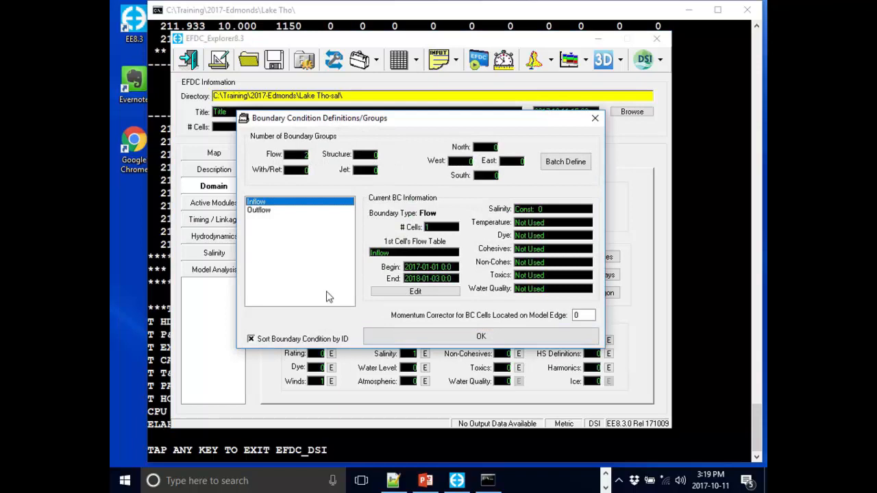
left_click(420, 338)
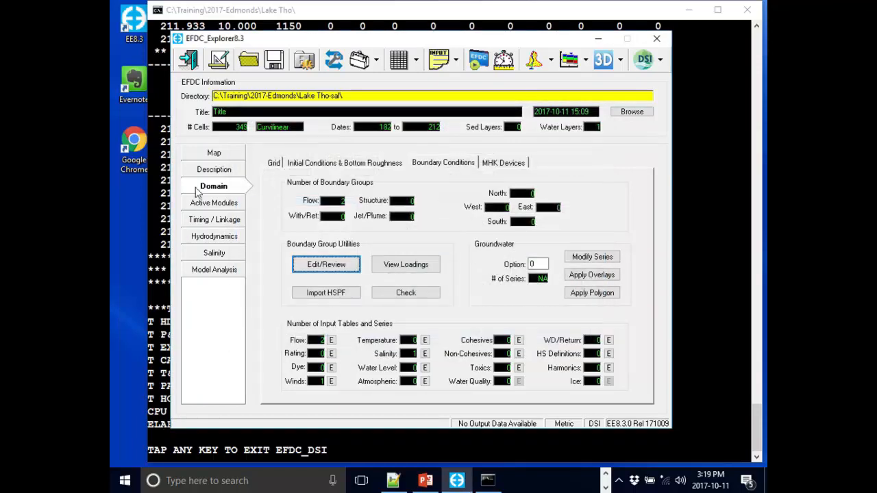
- Assign salinity concentration table Series_01 to the Inflow flow boundary group
left_click(327, 269)
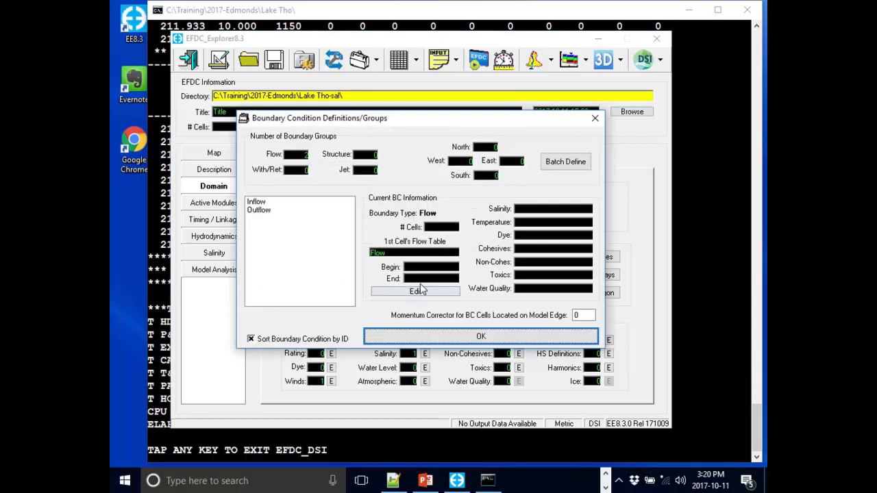
left_click(278, 204)
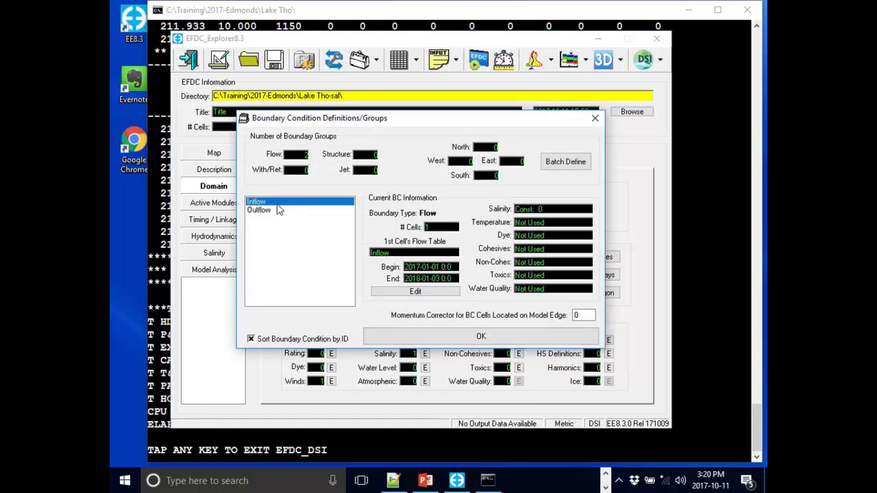
left_click(376, 290)
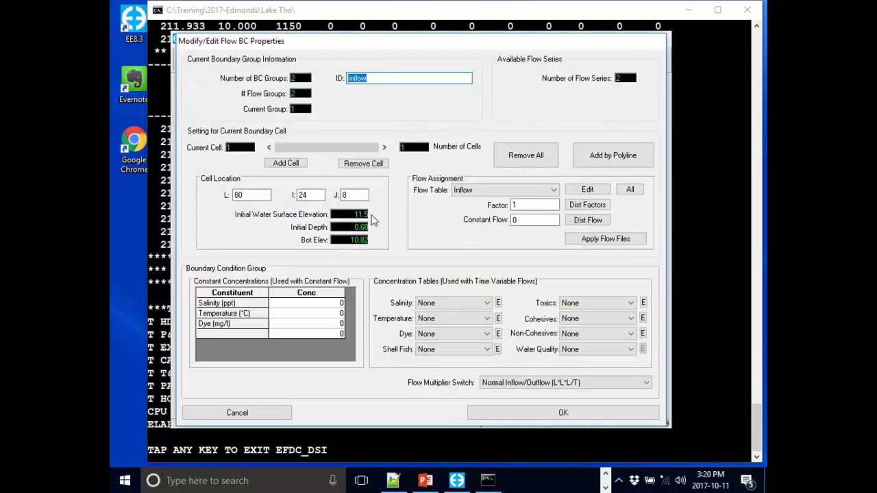
left_click(462, 302)
left_click(462, 303)
left_click(461, 303)
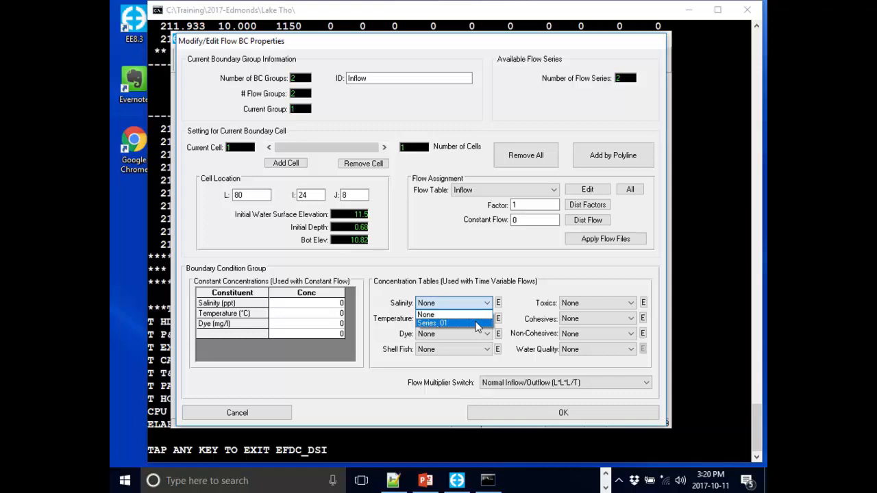
left_click(476, 323)
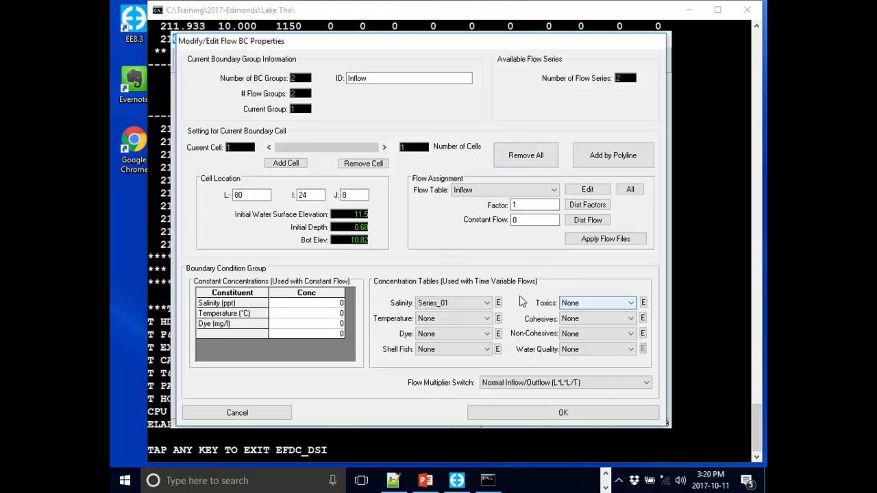
left_click(555, 414)
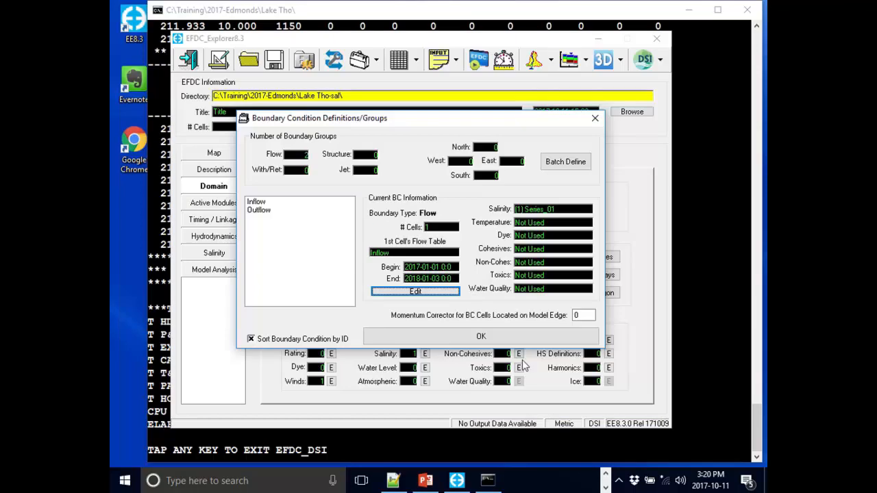
- Review the salinity settings of the Inflow and Outflow boundary groups and accept the boundary condition definitions
left_click(275, 203)
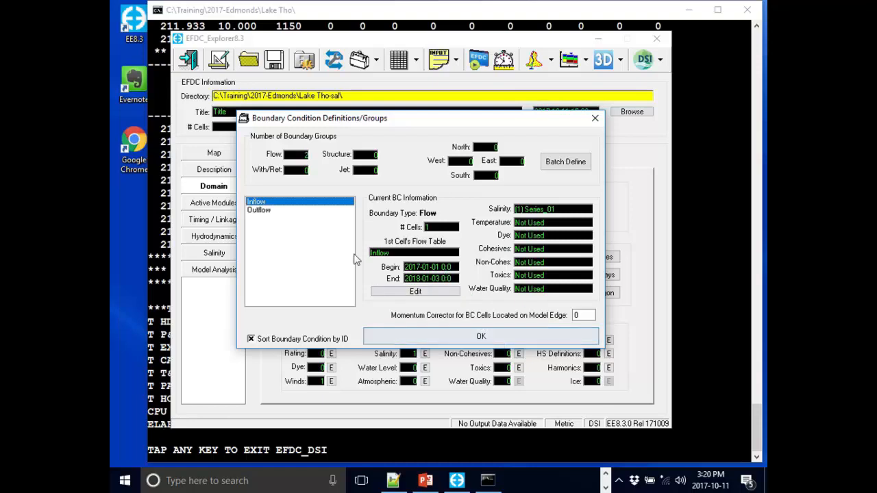
left_click(259, 212)
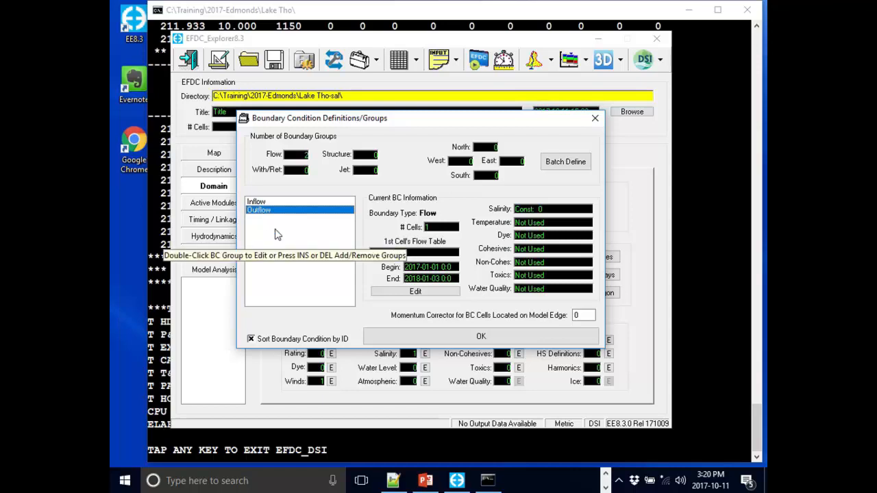
left_click(397, 336)
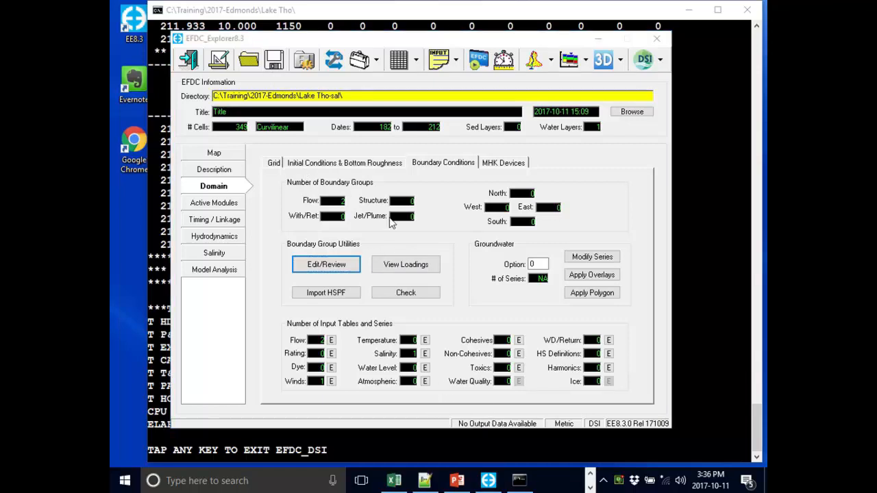
- Reopen the domain's boundary group definitions, check the Inflow group's current settings once more and close them
left_click(231, 205)
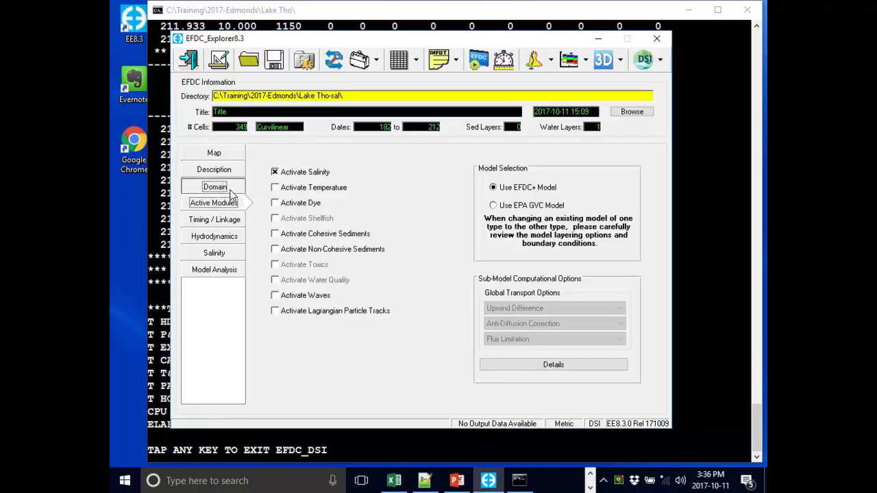
left_click(232, 188)
left_click(326, 262)
left_click(289, 203)
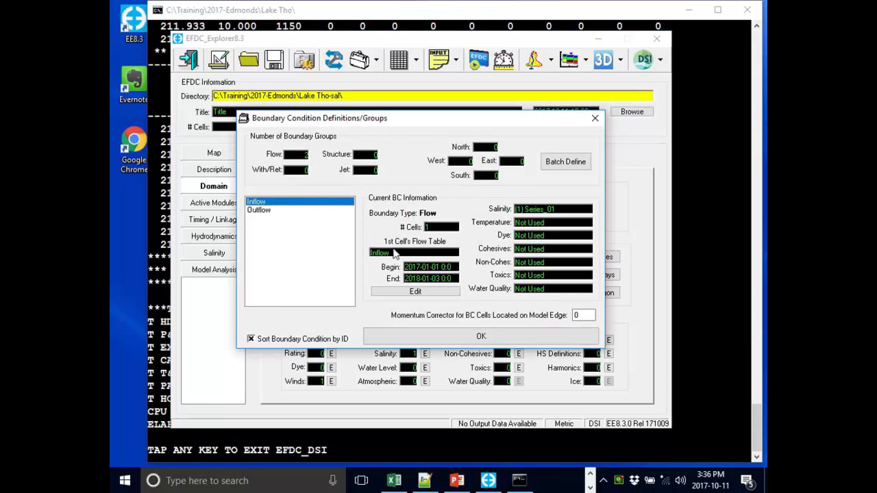
left_click(473, 336)
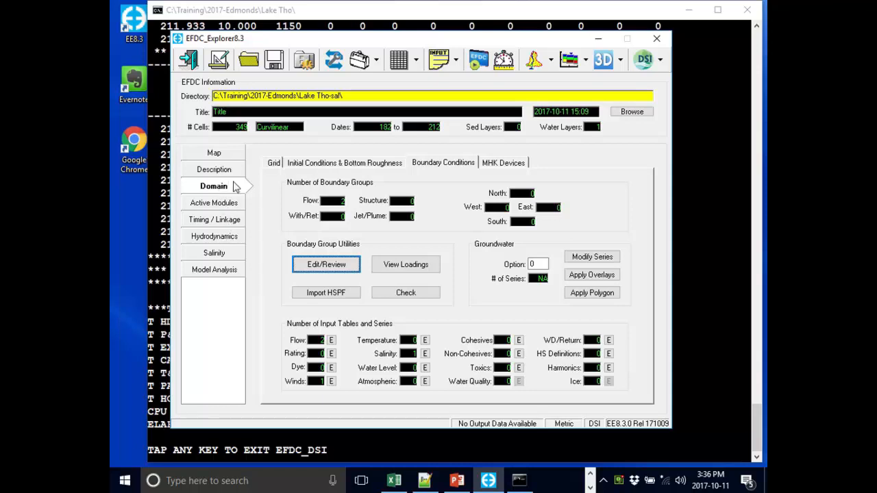
- Set the number of water layers in the domain grid to 5
left_click(275, 166)
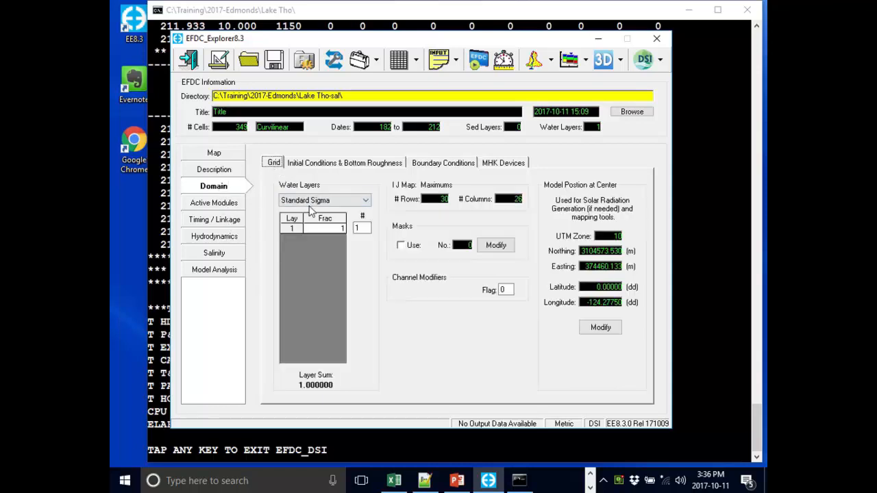
left_click(366, 227)
key("BackSpace")
type("5")
key("Return")
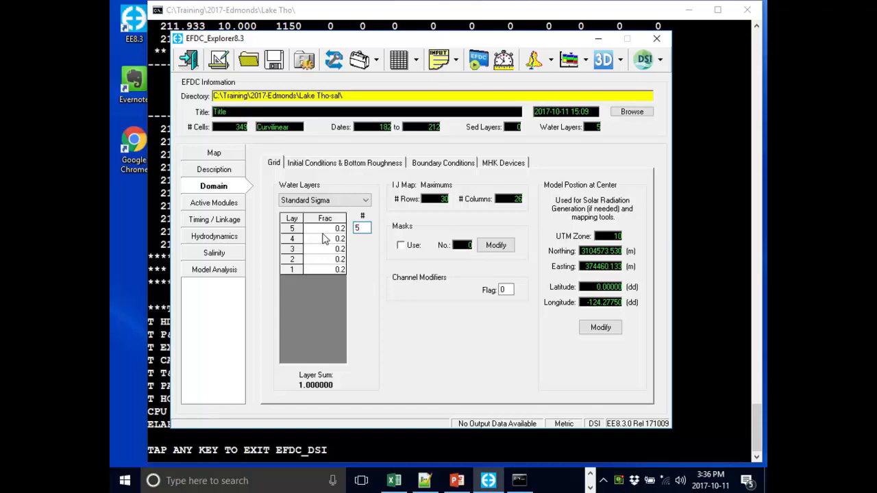
left_click_drag(365, 228, 350, 227)
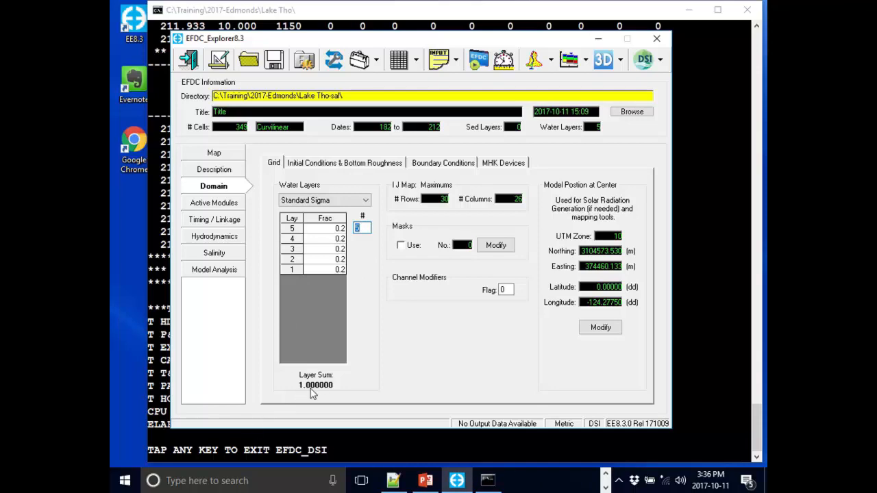
- Check the available vertical layering options for the water layers and keep Standard Sigma
left_click(335, 315)
left_click(339, 205)
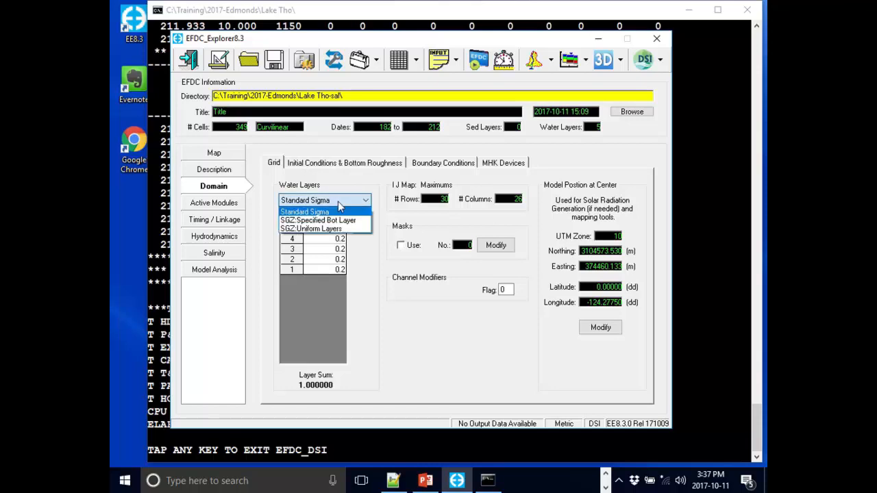
left_click(367, 250)
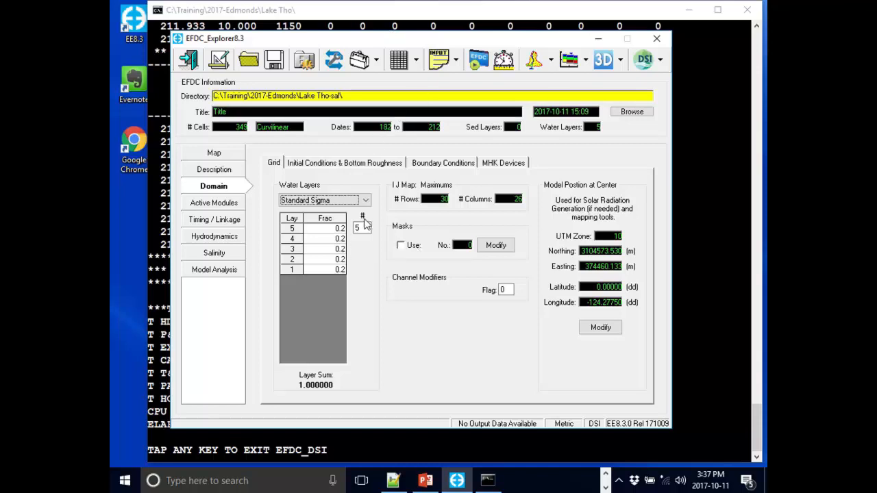
- Add the line "- 5 layers" to the Lake Tho-sal run notes and save the project with a full write
left_click(227, 171)
left_click(363, 232)
key("Return")
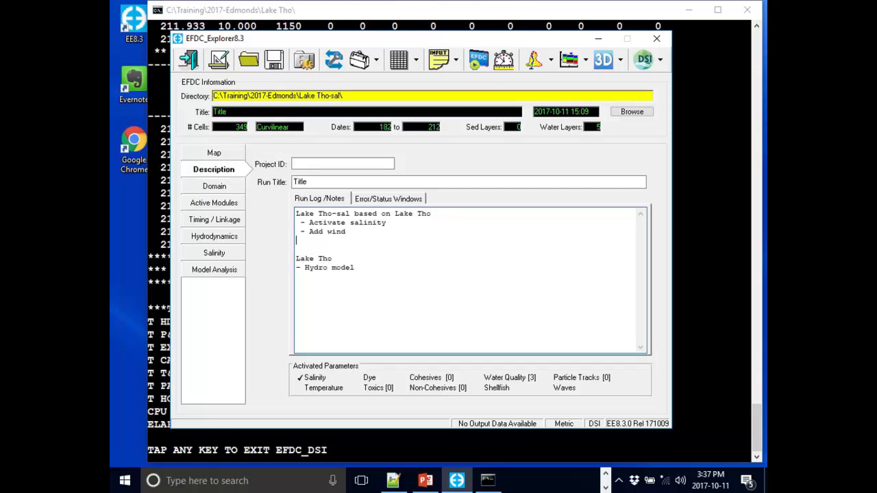
type("- 5 layers")
left_click(272, 63)
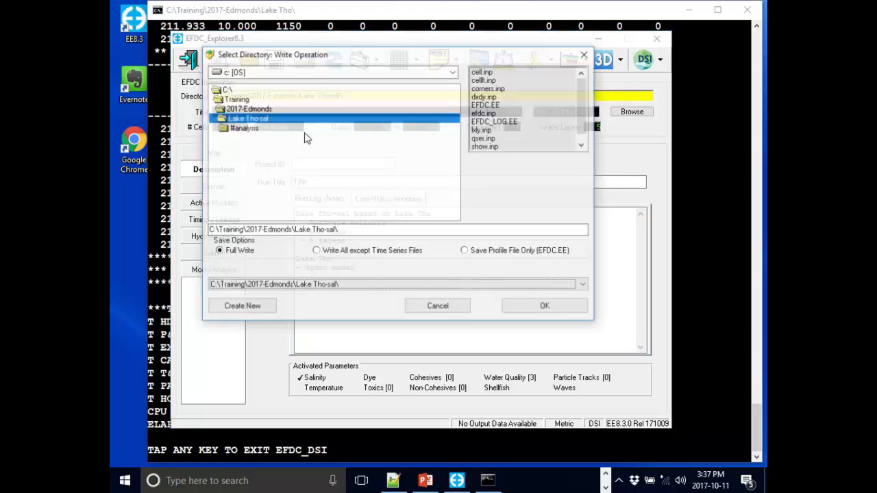
left_click(546, 308)
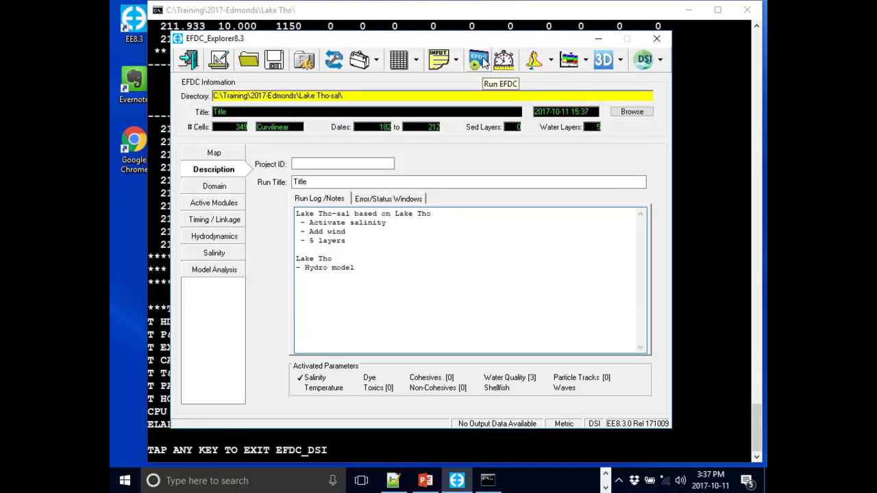
- Try to run the EFDC+ model, read the input data QA report and dismiss it
left_click(482, 61)
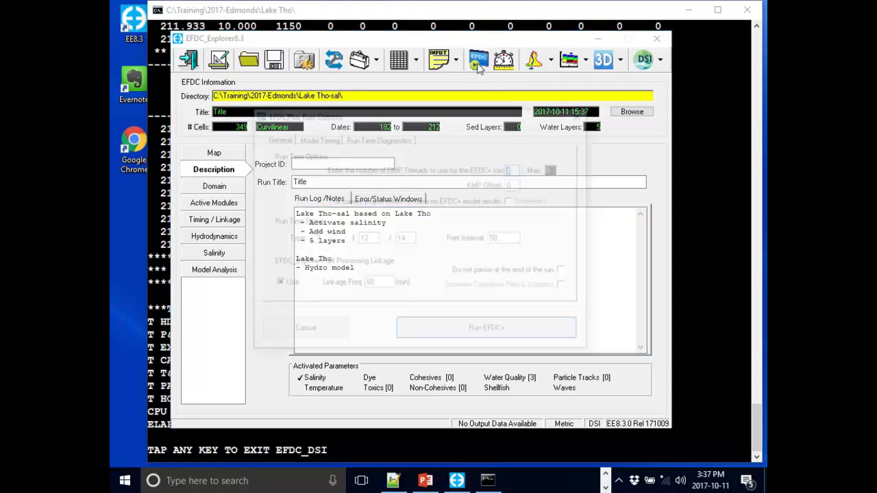
left_click(499, 333)
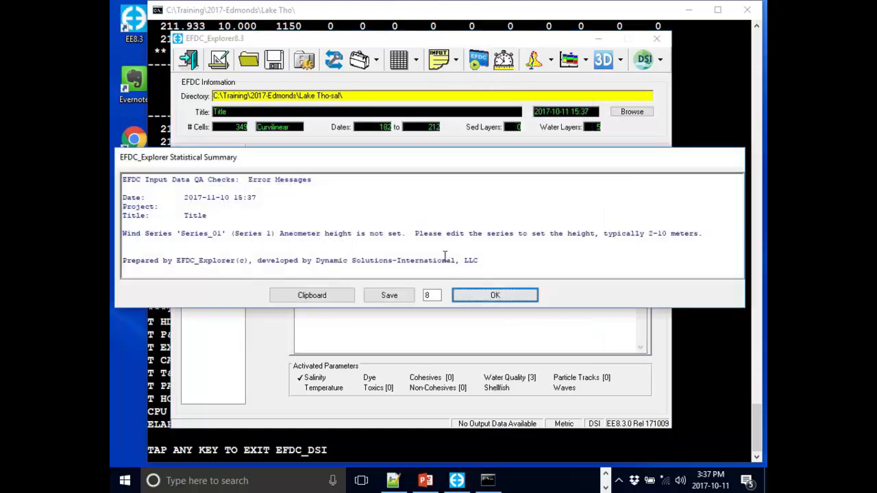
left_click_drag(454, 160, 464, 91)
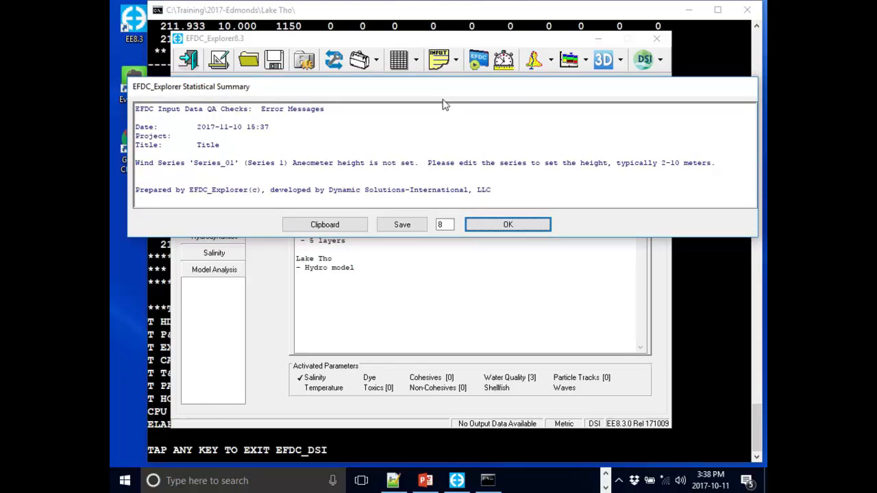
left_click(505, 226)
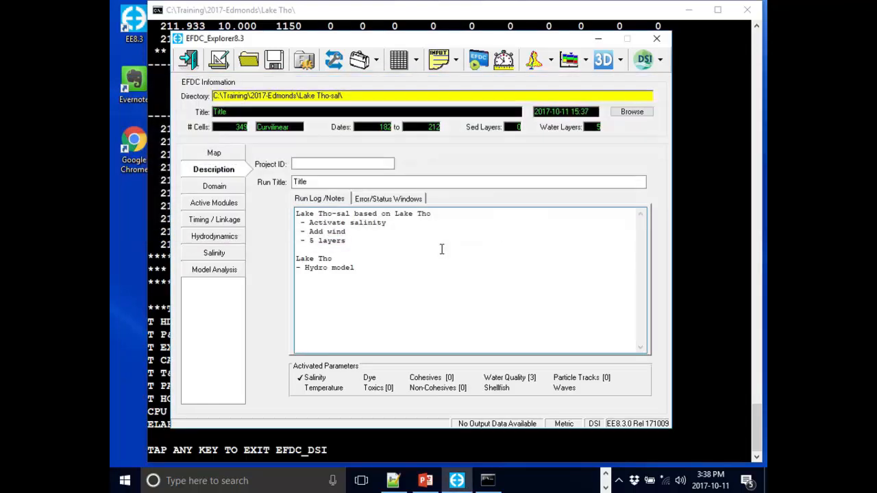
- Open the wind station parameters of wind series Series_01 from the domain's boundary condition input series
left_click(232, 254)
left_click(231, 239)
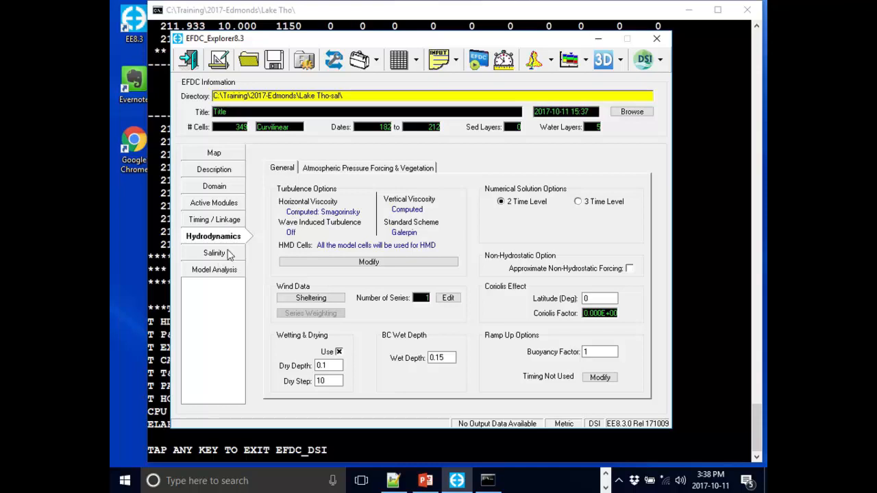
left_click(217, 189)
left_click(451, 166)
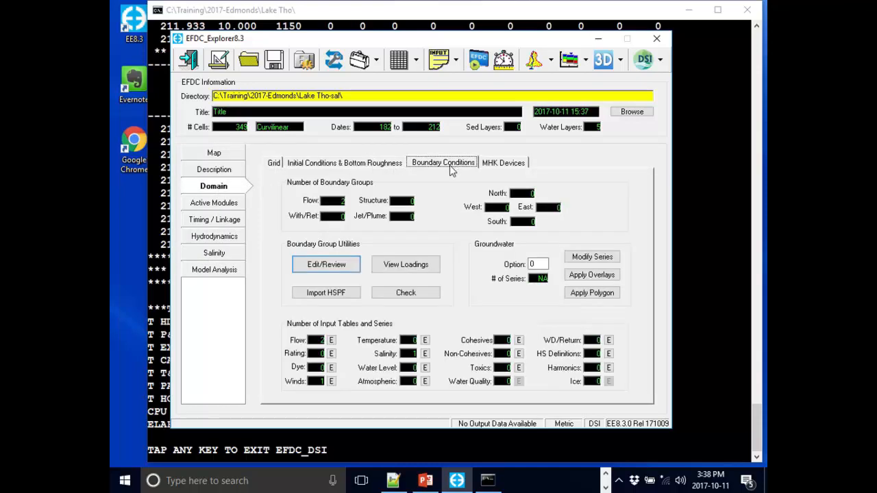
left_click(332, 382)
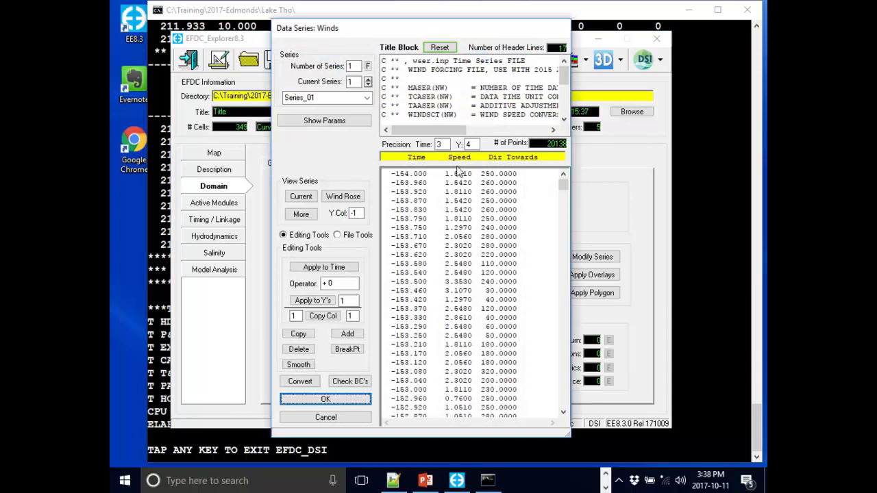
left_click(312, 129)
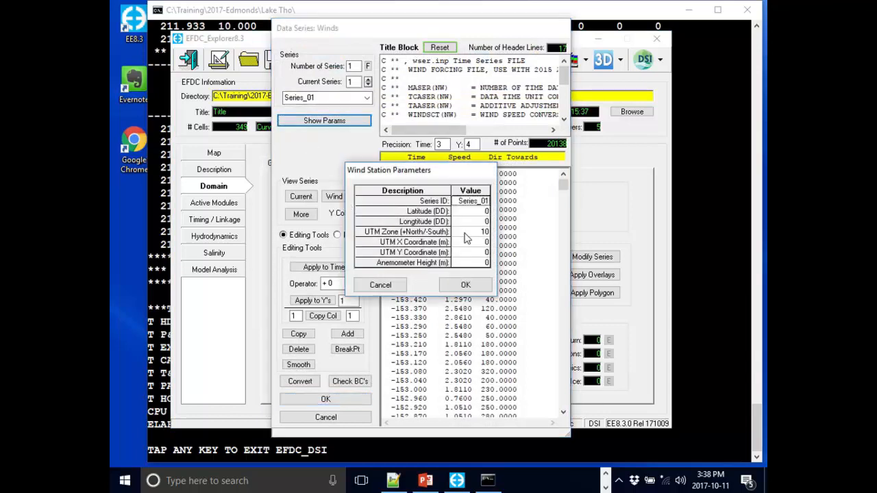
left_click_drag(406, 168, 352, 113)
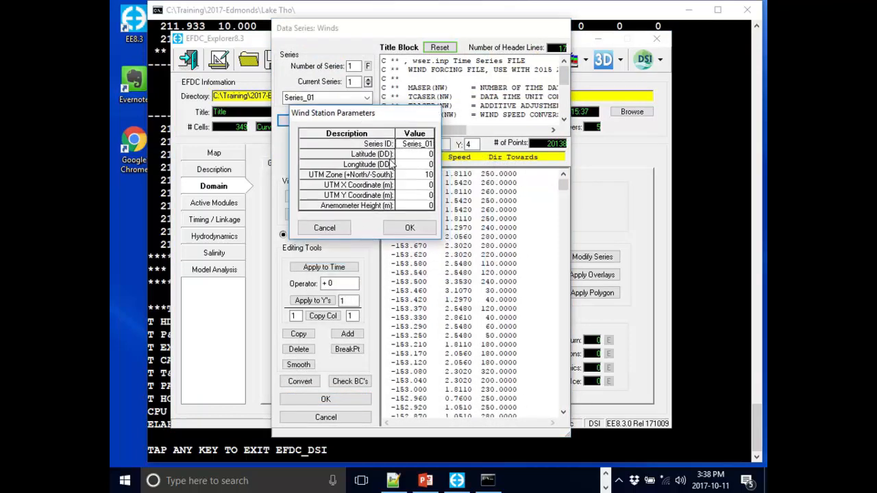
- Set the wind station's anemometer height to 10 m and accept the wind data series
left_click(421, 156)
key("Down")
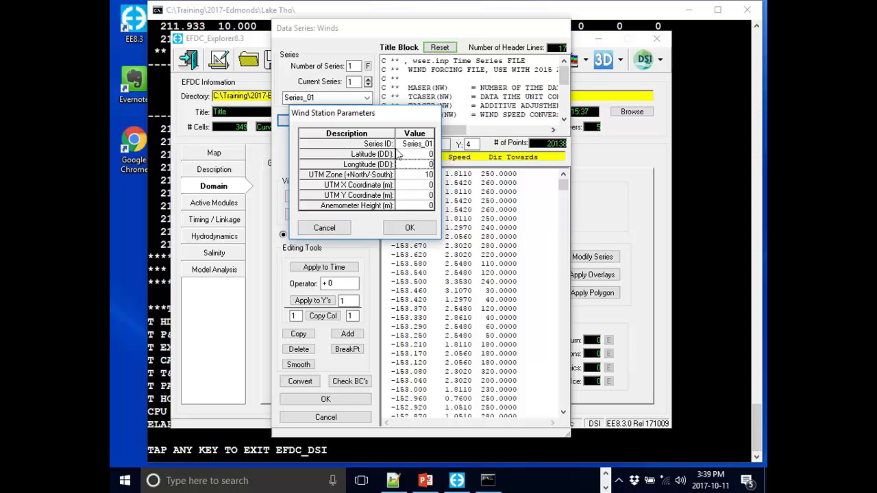
left_click(424, 207)
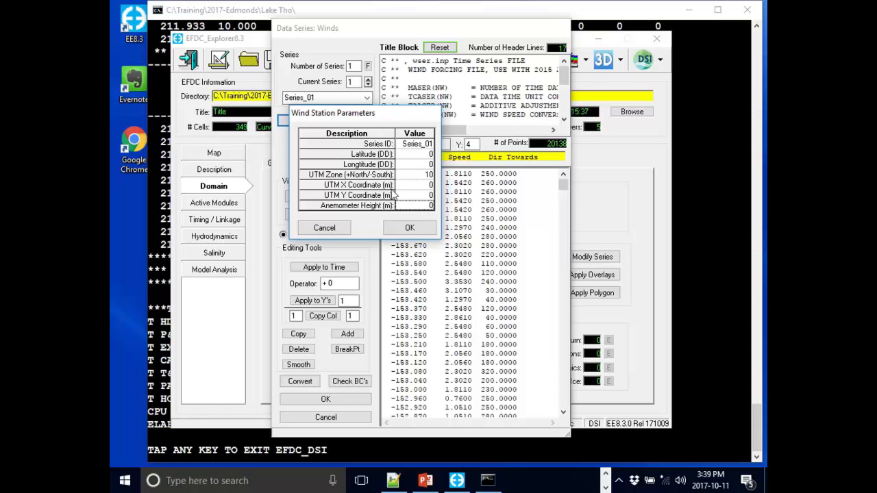
key("BackSpace")
type("10")
key("Return")
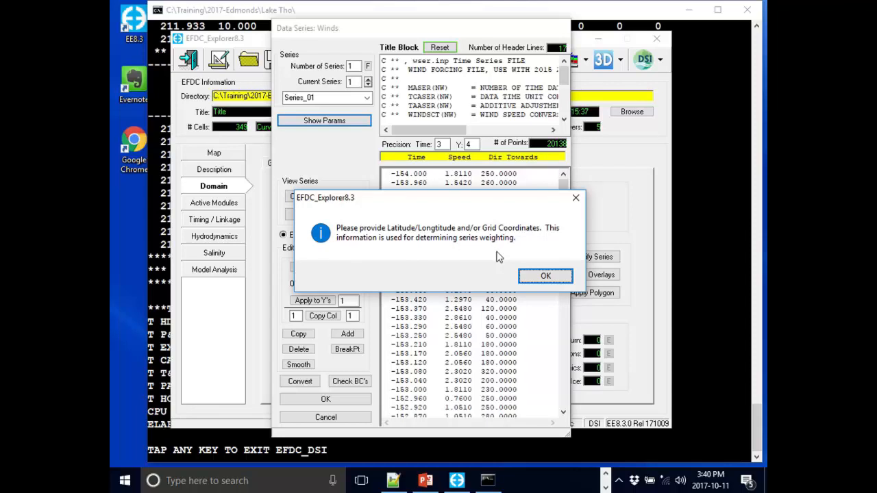
left_click(545, 277)
left_click(316, 399)
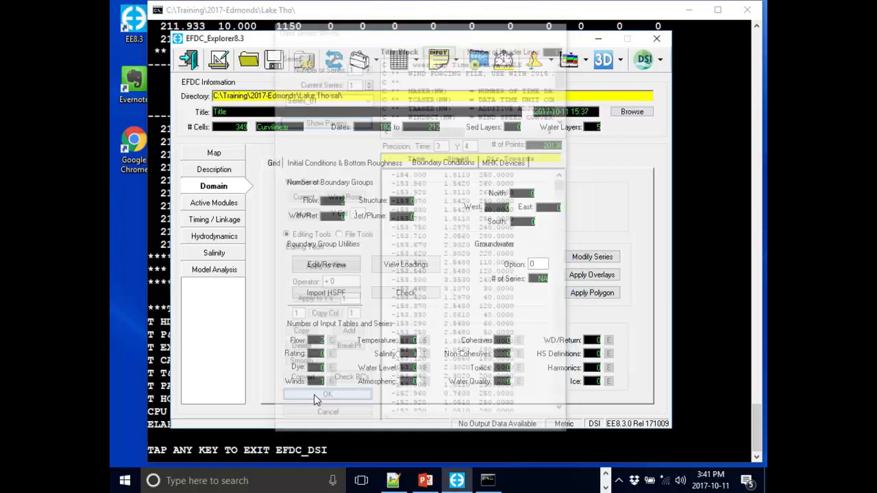
- Save the Lake Tho-sal project with a full write and start the EFDC+ model run
left_click(274, 61)
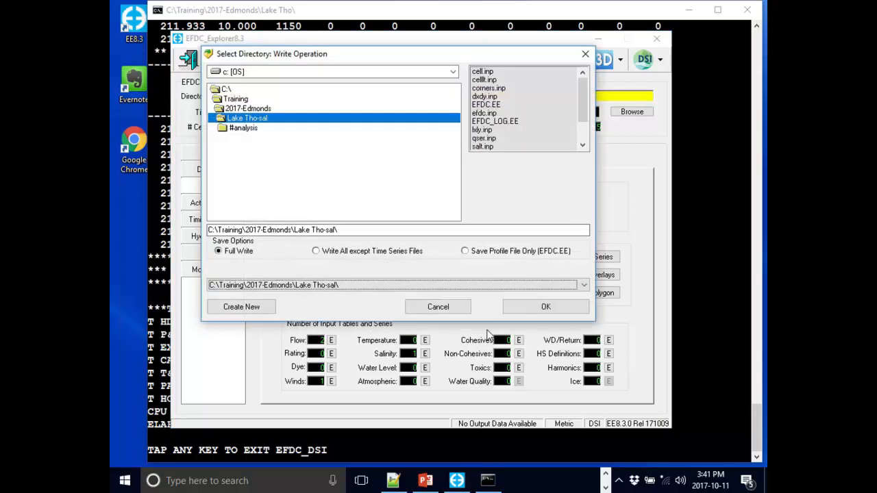
left_click(520, 309)
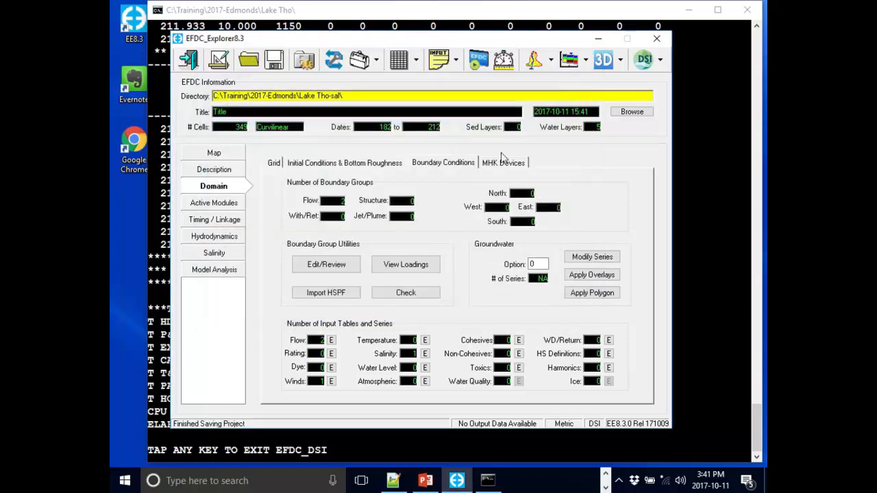
left_click(479, 60)
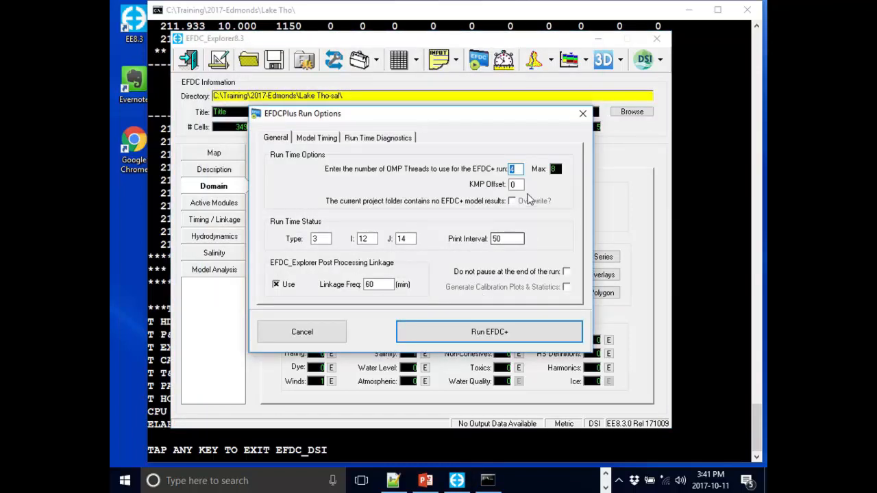
left_click(509, 334)
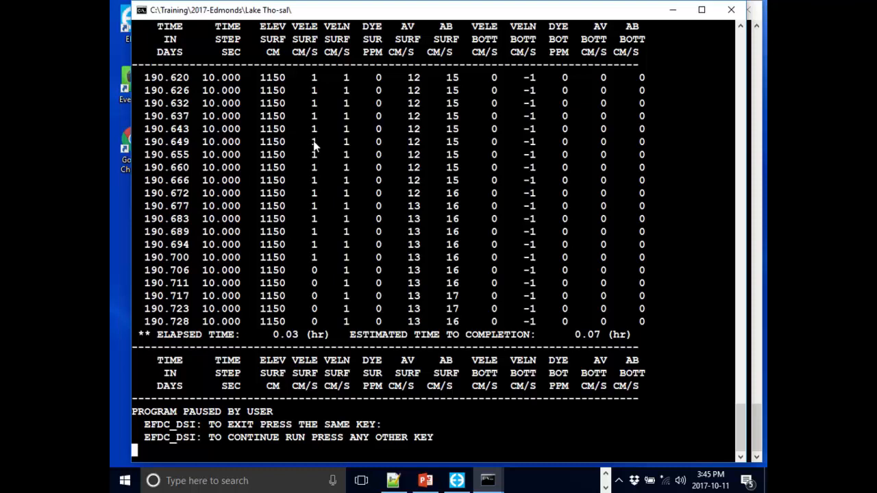
- Resume the paused EFDC+ run, let it continue briefly and pause it again
key("Return")
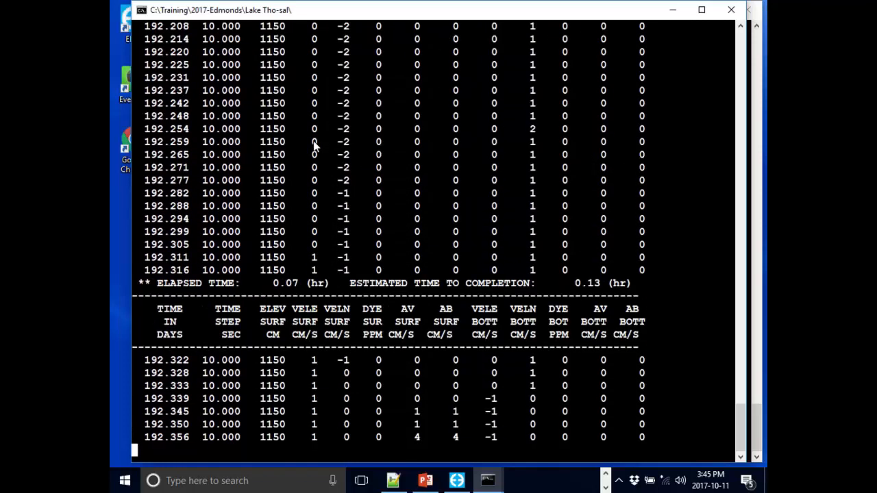
key("p")
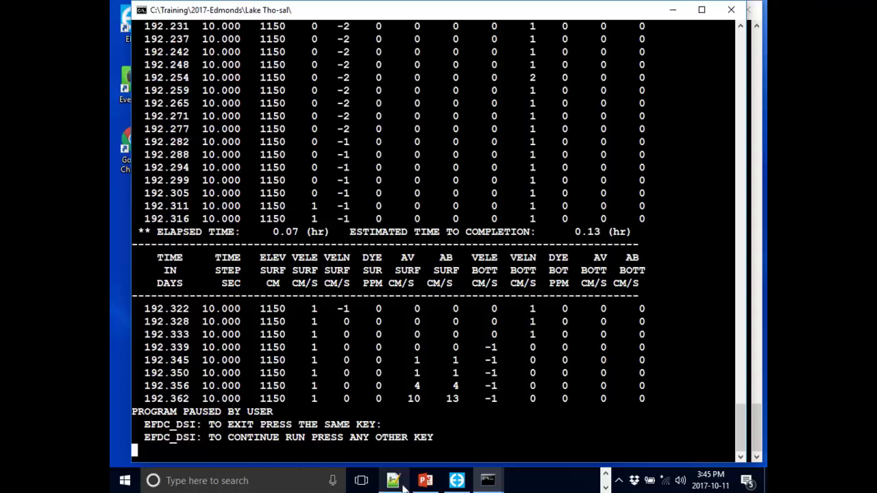
- Switch to EFDC_Explorer and review the hydrodynamic turbulent diffusion options, including the background vertical eddy viscosity, and cancel without changes
left_click(455, 483)
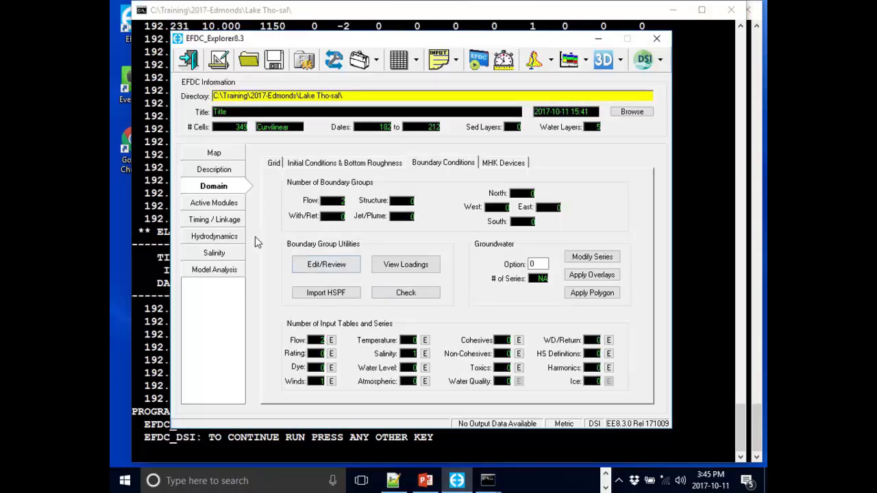
left_click(230, 236)
left_click(340, 266)
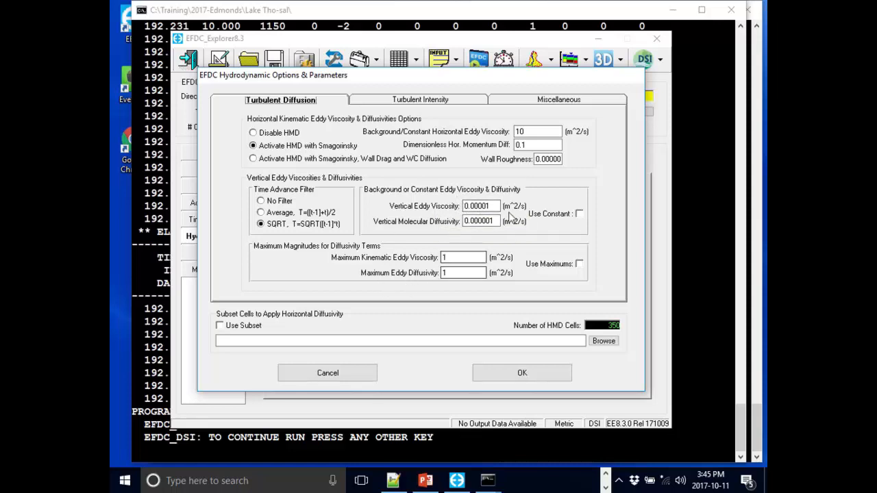
left_click(469, 207)
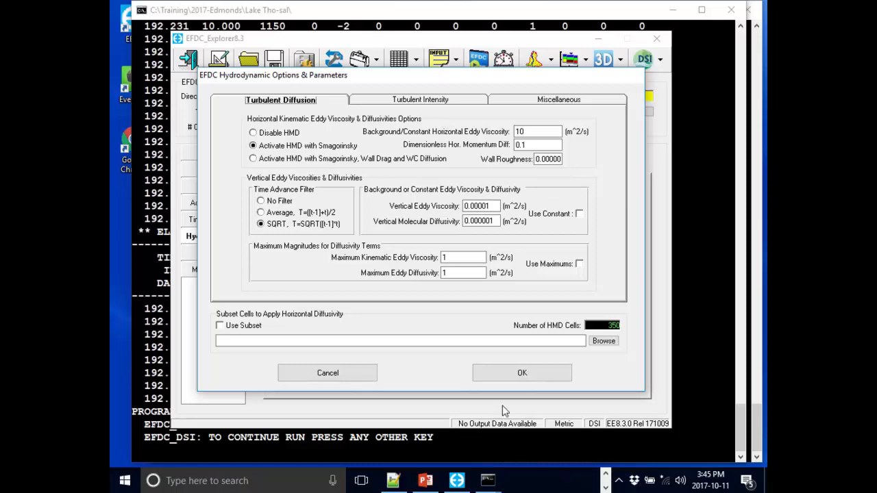
left_click(322, 372)
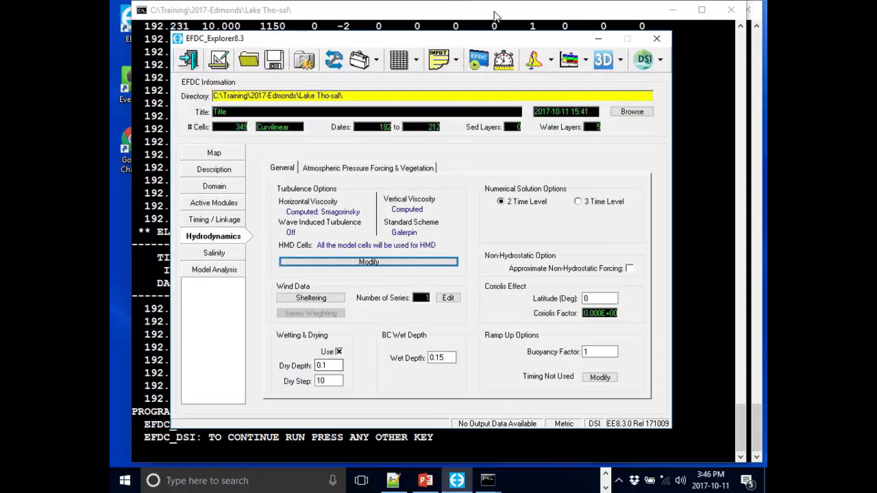
- Resume the paused EFDC+ run of Lake Tho-sal, let it continue for a while, pause it again and end it early
left_click(499, 11)
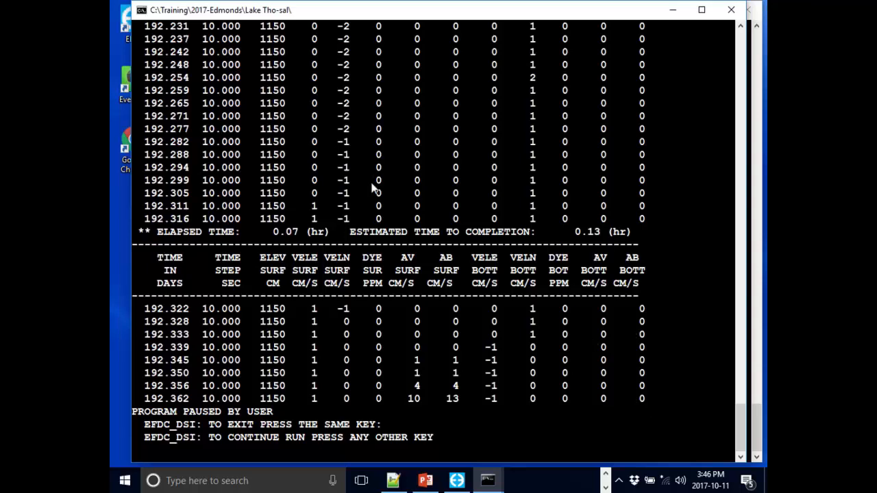
key("Return")
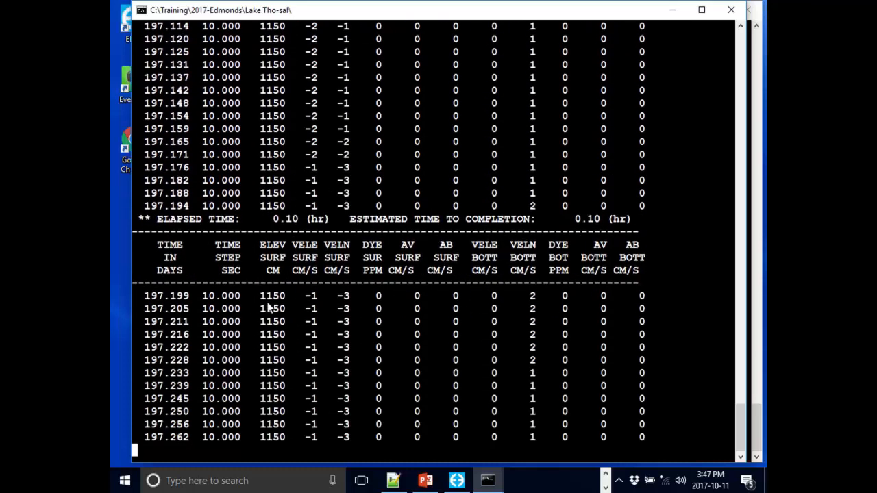
key("p")
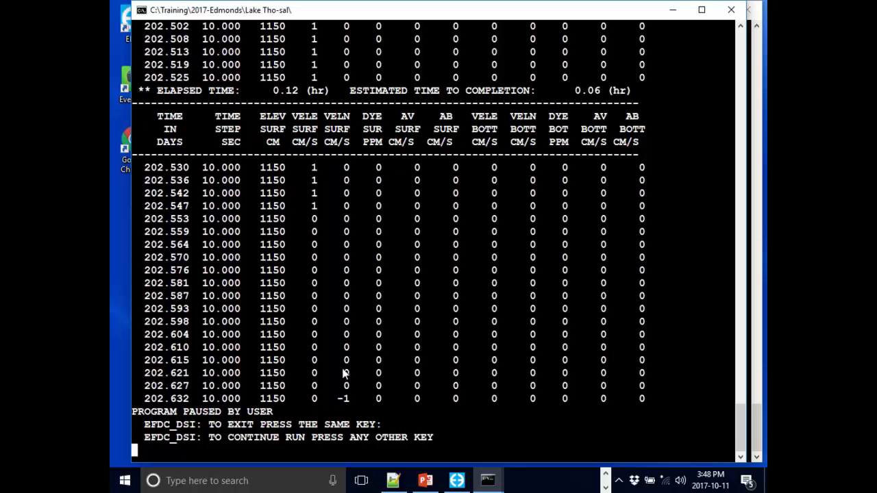
key("p")
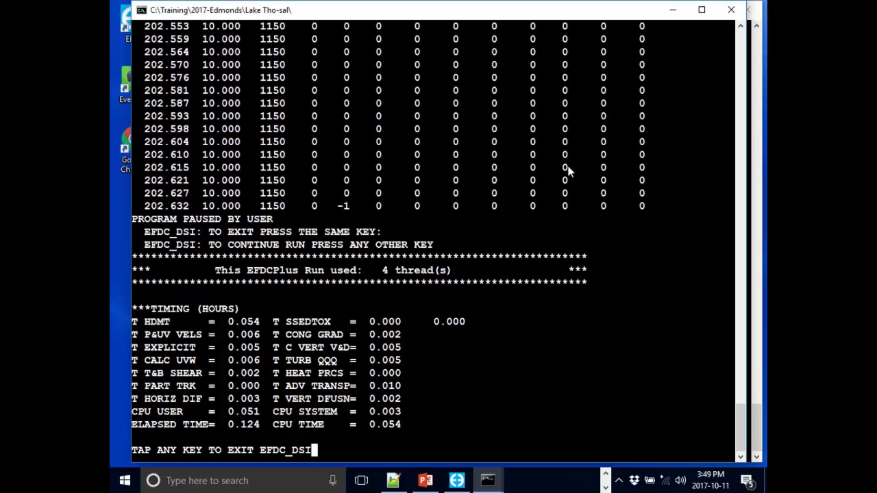
- Review the last time steps and the timing summary of the ended EFDC+ run, and exit the run window
scroll(528, 187, "up", 3)
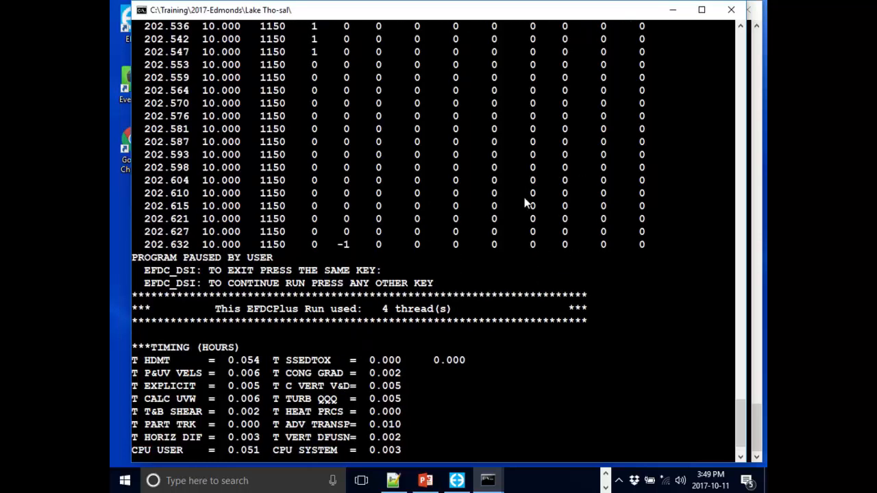
scroll(523, 216, "up", 2)
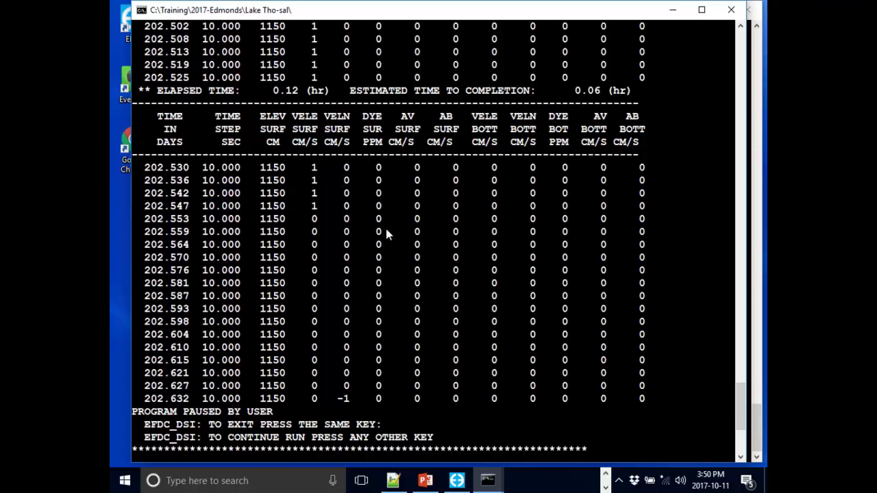
key("Escape")
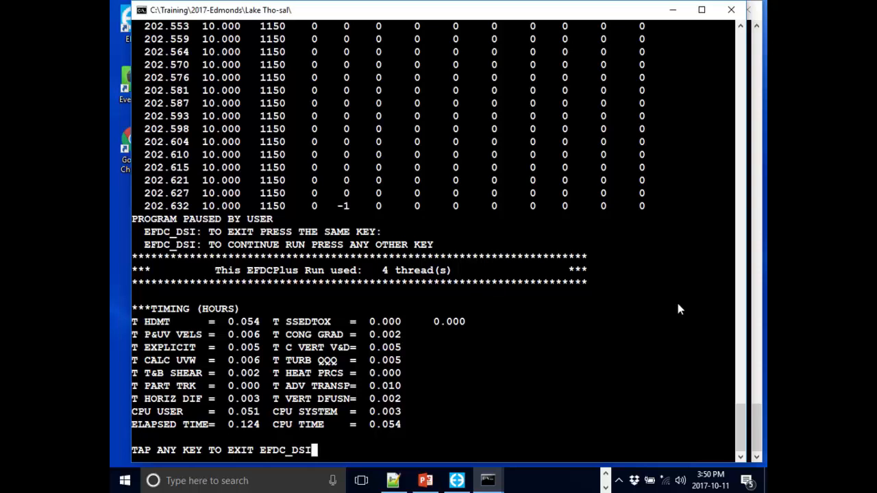
key("Return")
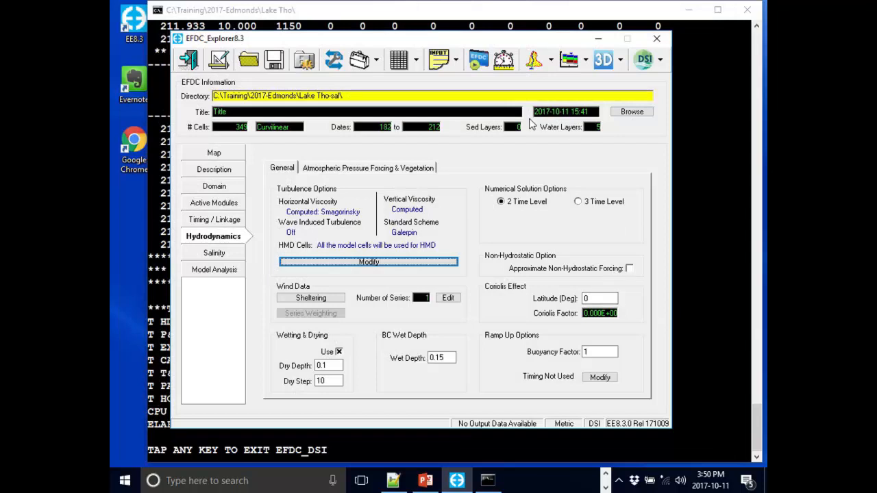
- Open the 2D plan view of the depth-averaged salinity and place the legend clear of the lake grid
left_click(532, 63)
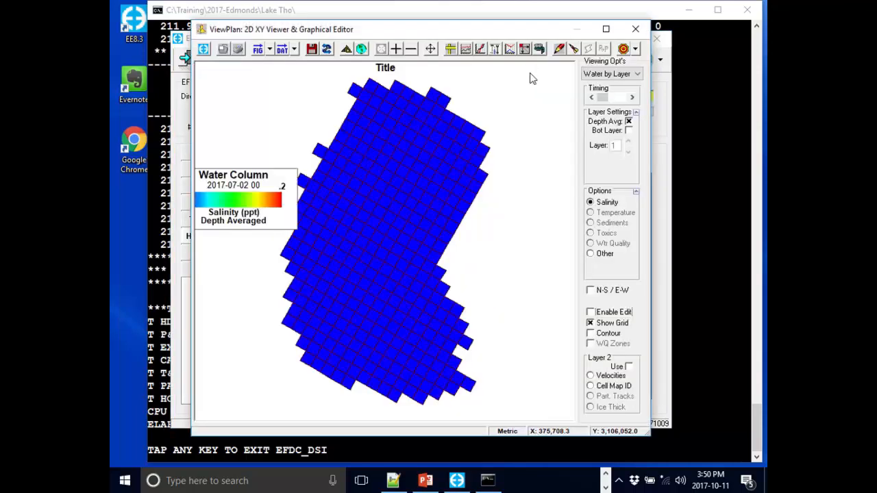
left_click_drag(222, 213, 264, 115)
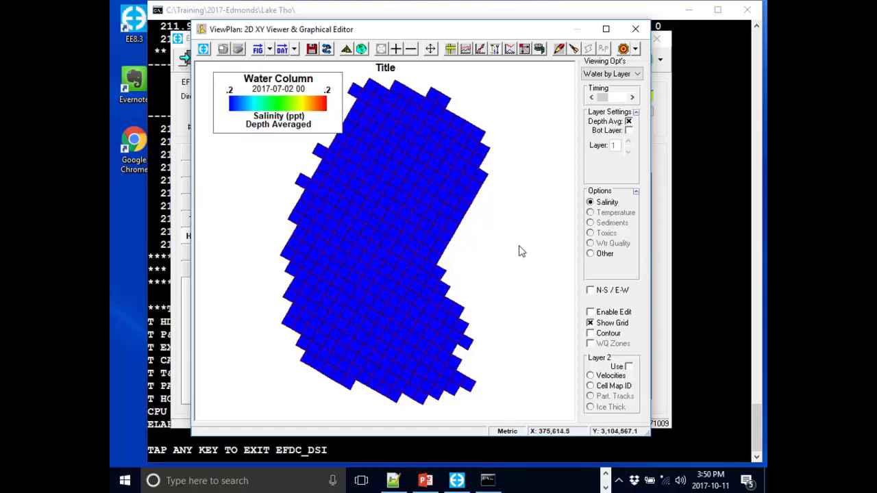
scroll(518, 251, "down", 2)
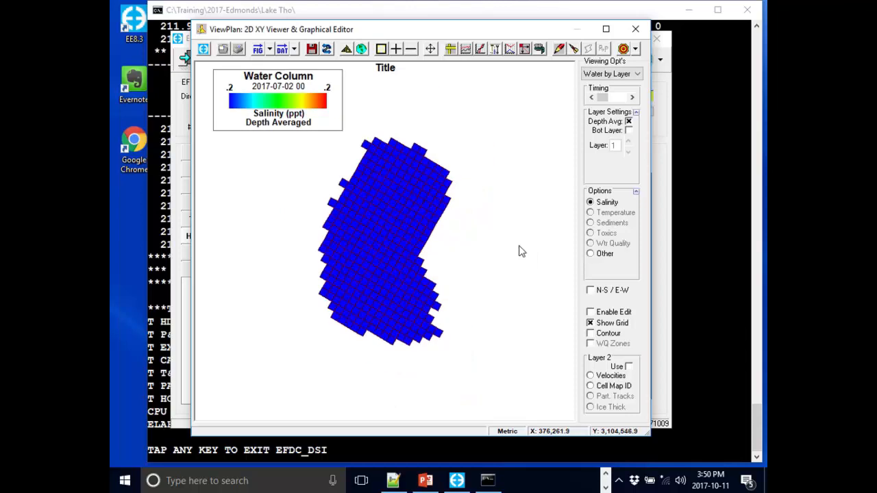
left_click_drag(287, 136, 504, 354)
scroll(539, 305, "down", 2)
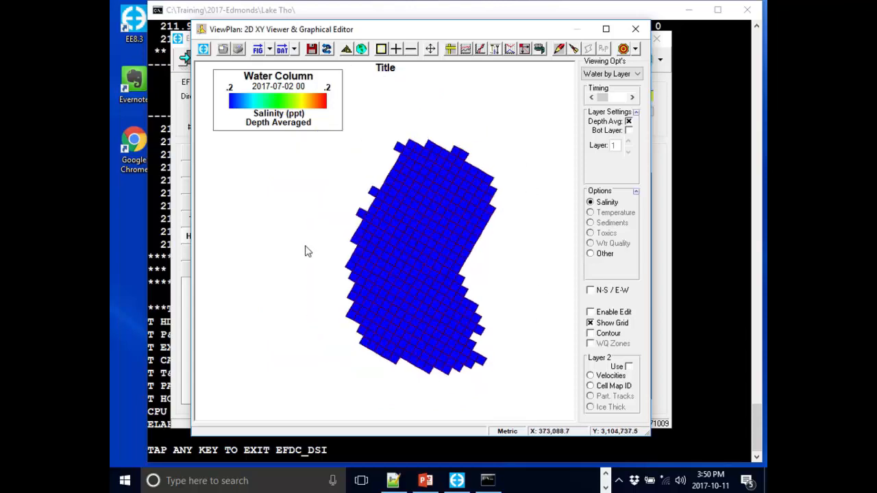
scroll(310, 159, "down", 1)
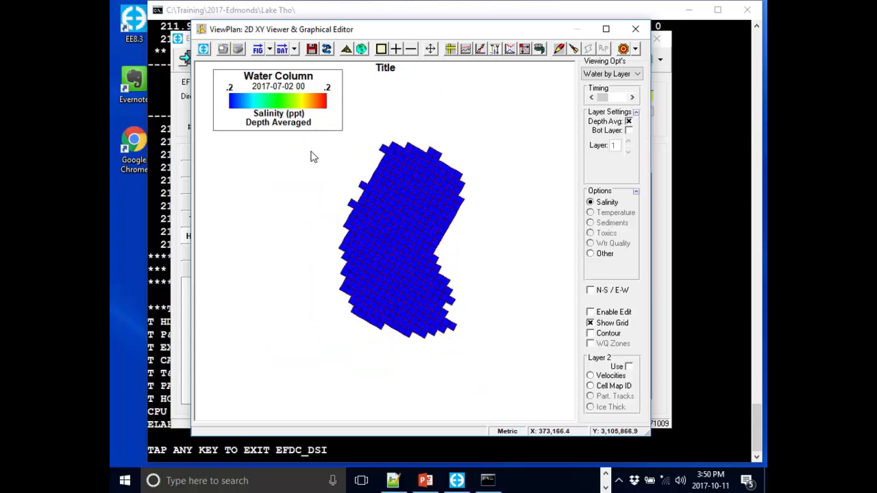
- Advance the salinity plot through the first hours of 2017-07-02 and return it to the starting time
left_click(633, 99)
left_click(633, 98)
left_click(633, 98)
left_click(633, 98)
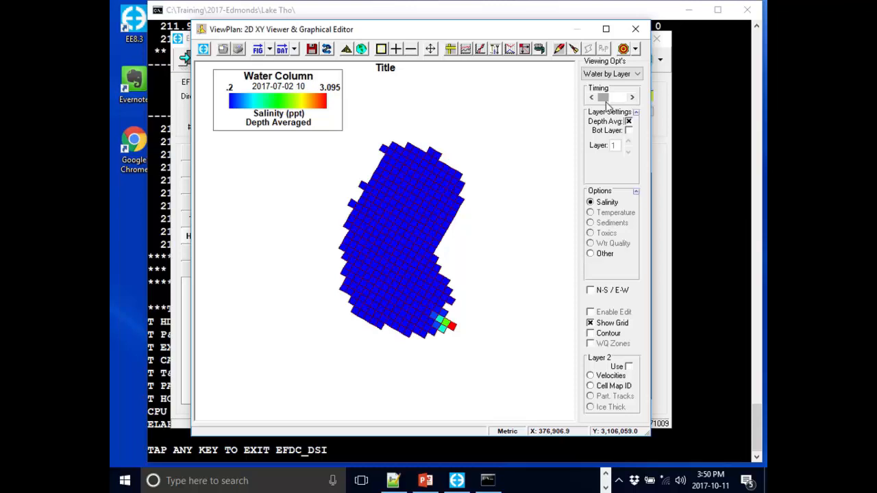
left_click_drag(605, 100, 598, 101)
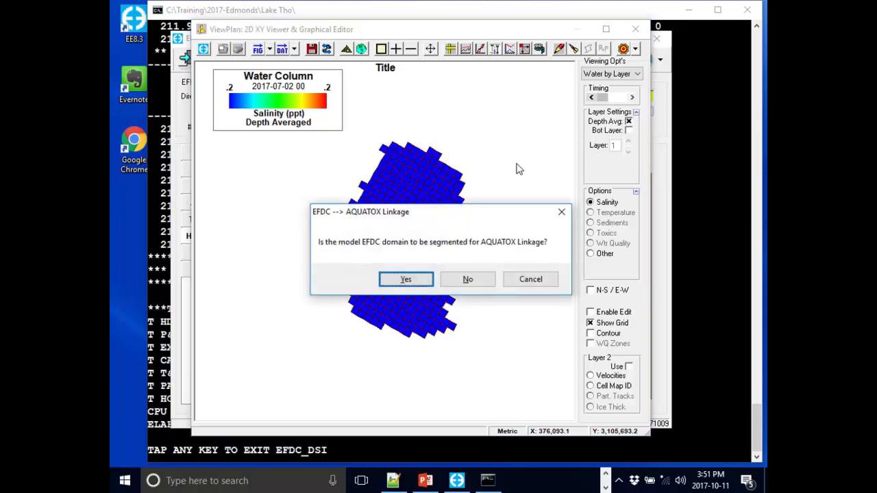
- Dismiss the AQUATOX linkage and play the salinity animation without AVI, using snapshot skip 1 and frame delay 0.1 s, until early 2017-07-04
left_click(533, 279)
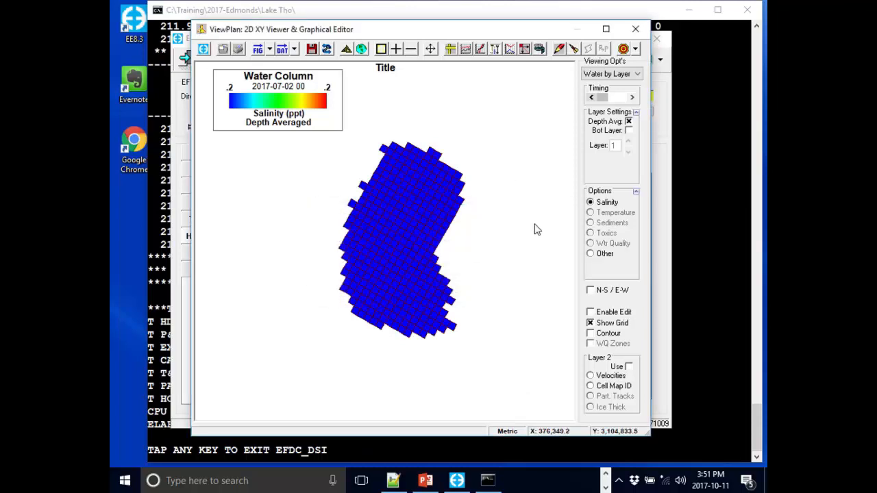
left_click_drag(503, 215, 480, 190)
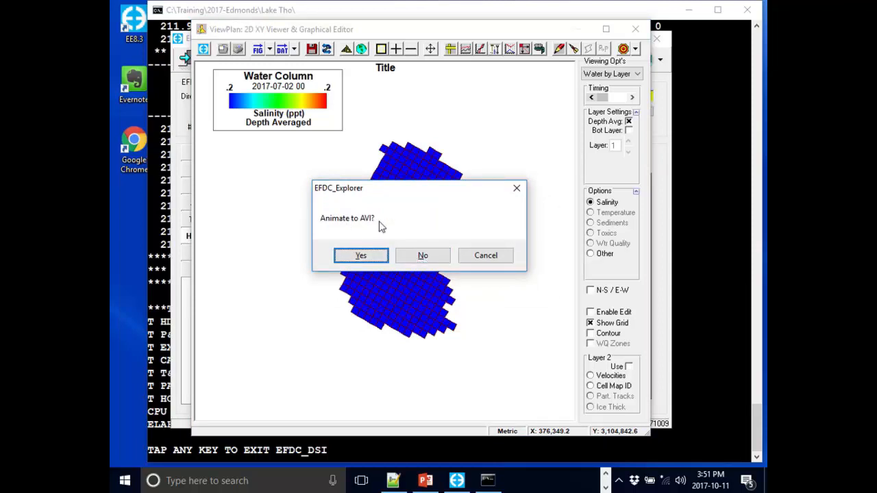
left_click(423, 255)
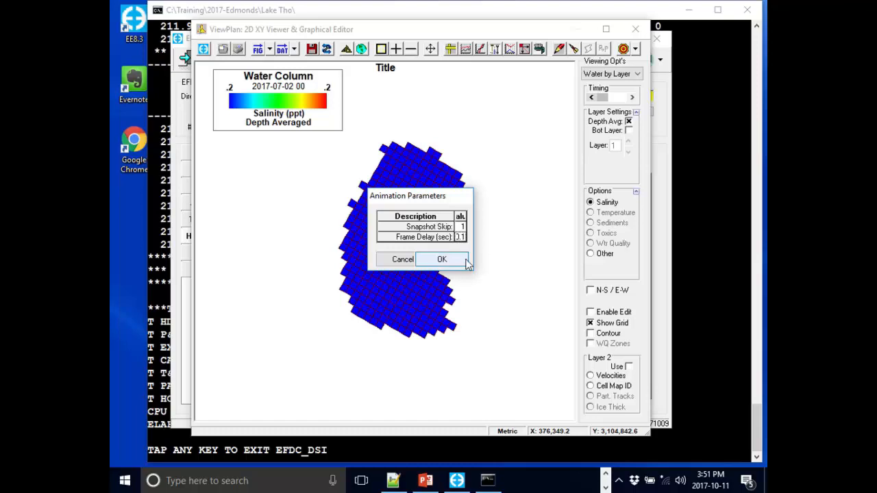
left_click(464, 261)
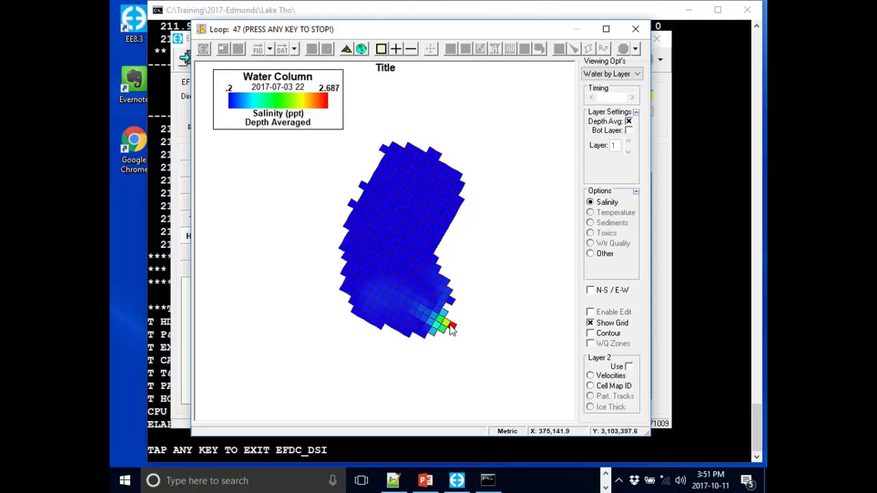
key("Escape")
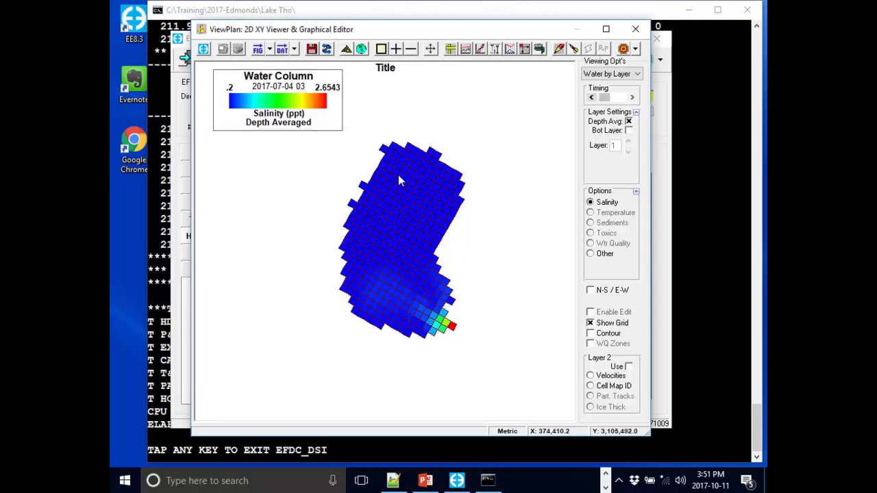
- Review the plot's general, velocity and boundary group display options, cancel them, and shift the salinity legend slightly above the grid
left_click_drag(313, 89, 314, 116)
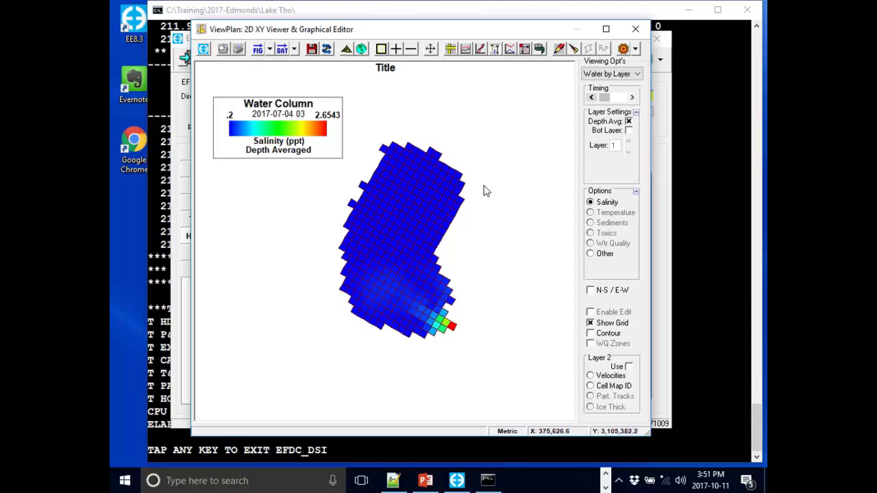
double_click(274, 132)
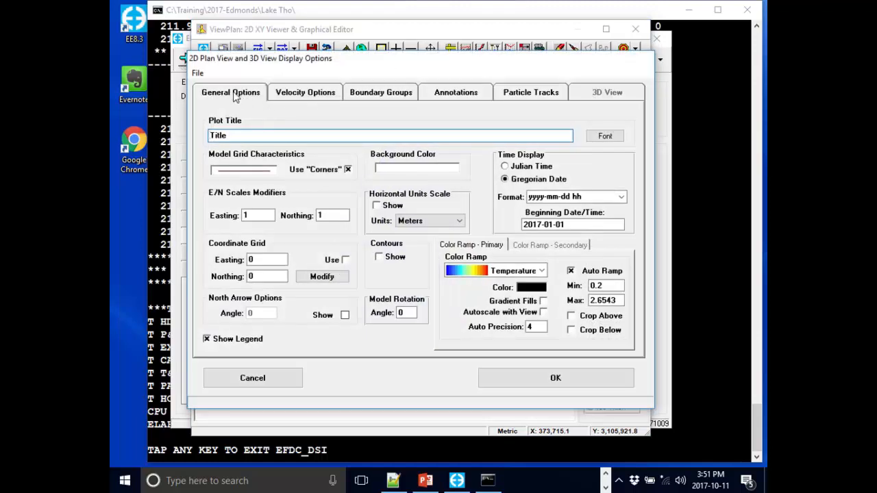
left_click(289, 96)
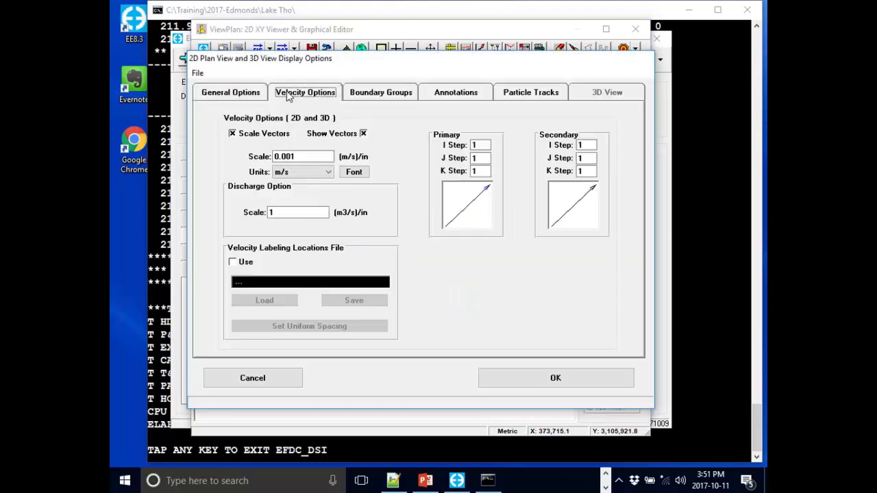
left_click(370, 94)
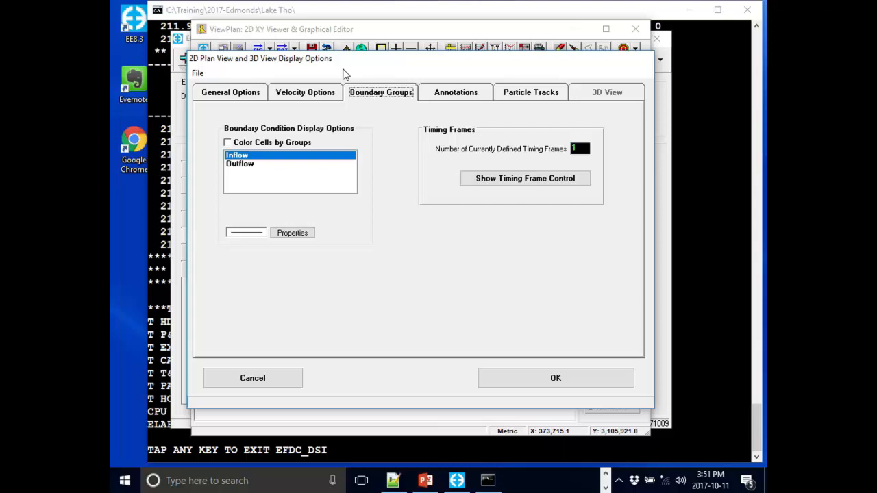
left_click(243, 377)
left_click_drag(316, 130, 329, 116)
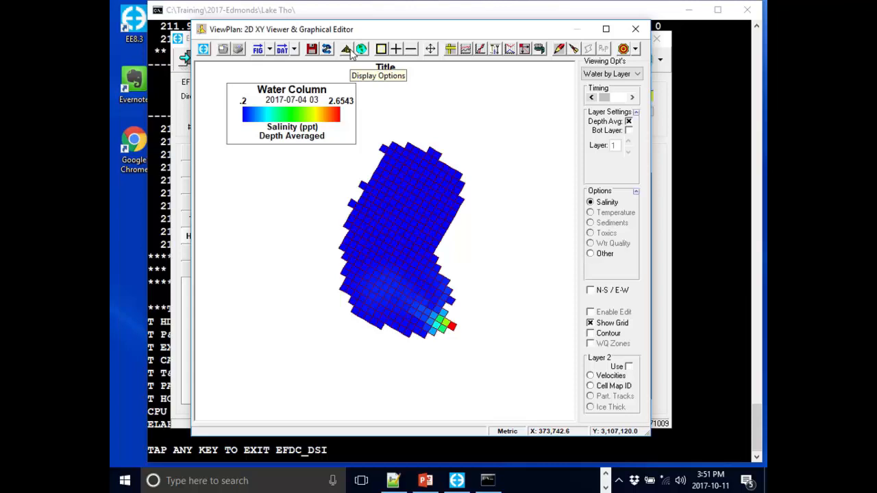
- Add a boundary condition timing frame for the Inflow group with scale 5 in the plot's display options
double_click(272, 101)
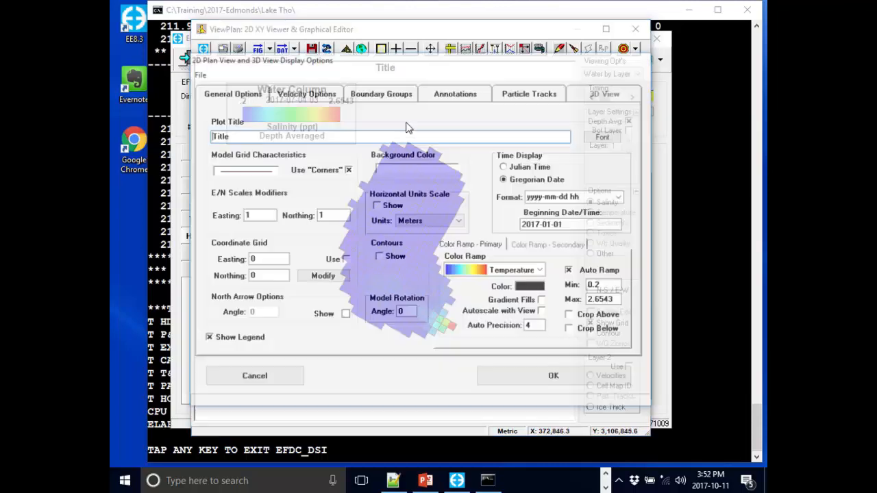
left_click_drag(441, 62, 442, 30)
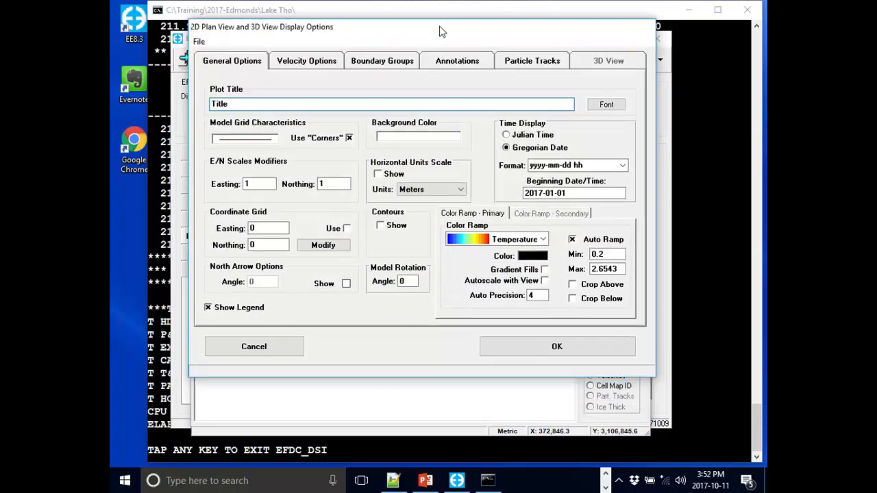
left_click(385, 69)
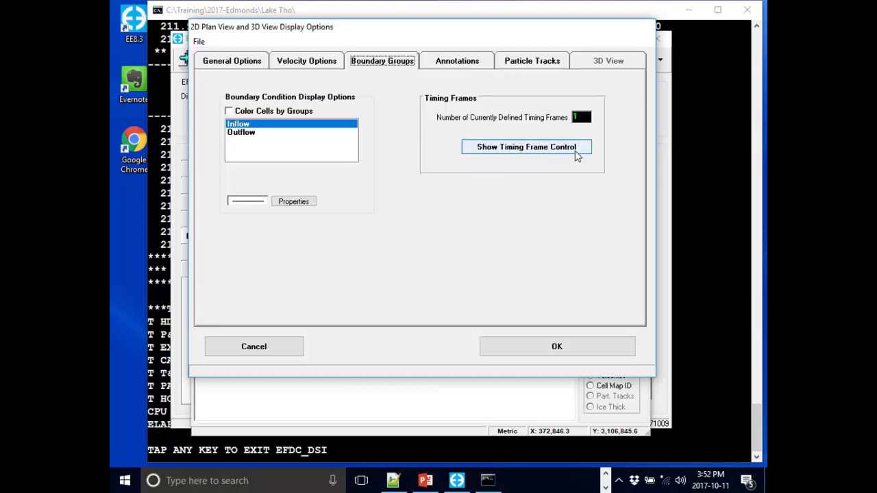
left_click(527, 154)
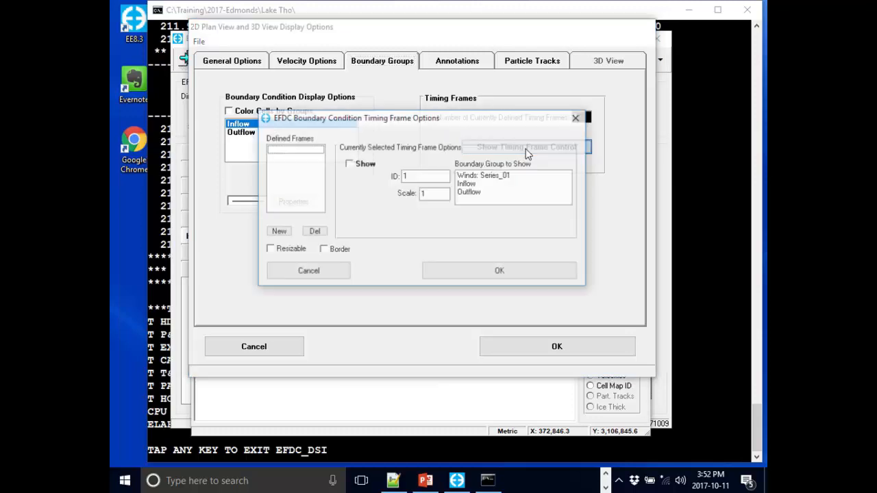
left_click_drag(454, 124, 443, 149)
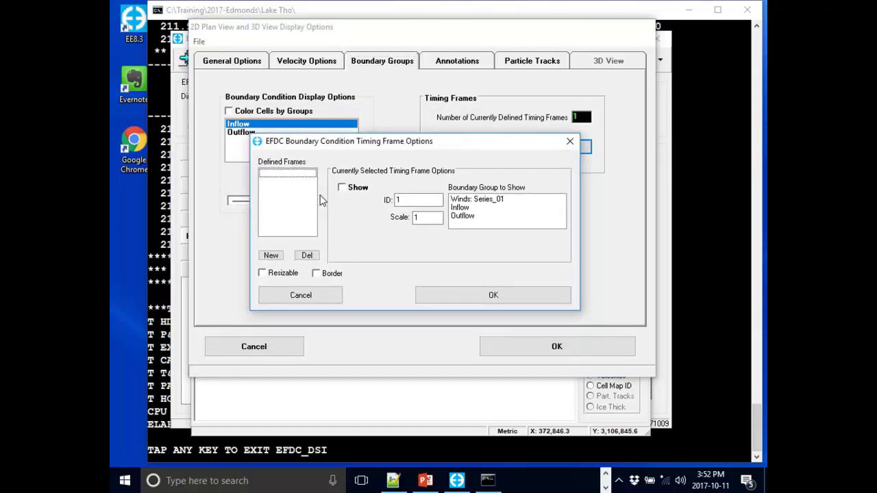
left_click_drag(312, 150, 347, 132)
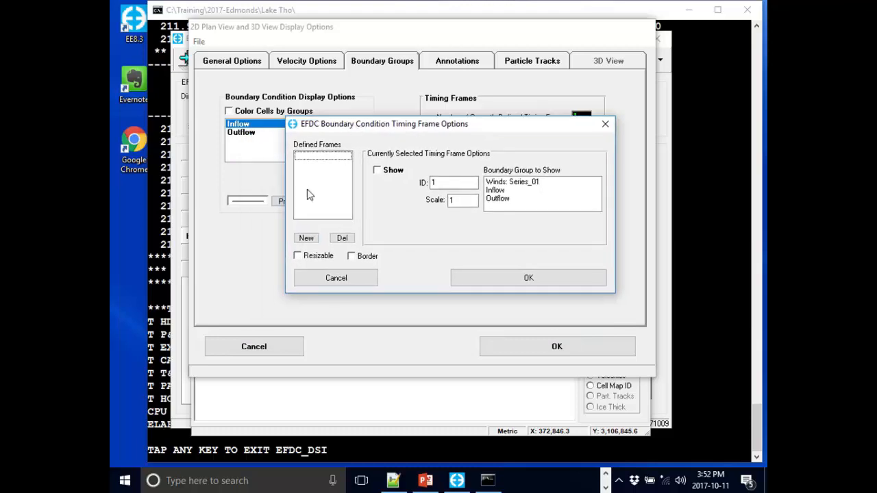
left_click(307, 238)
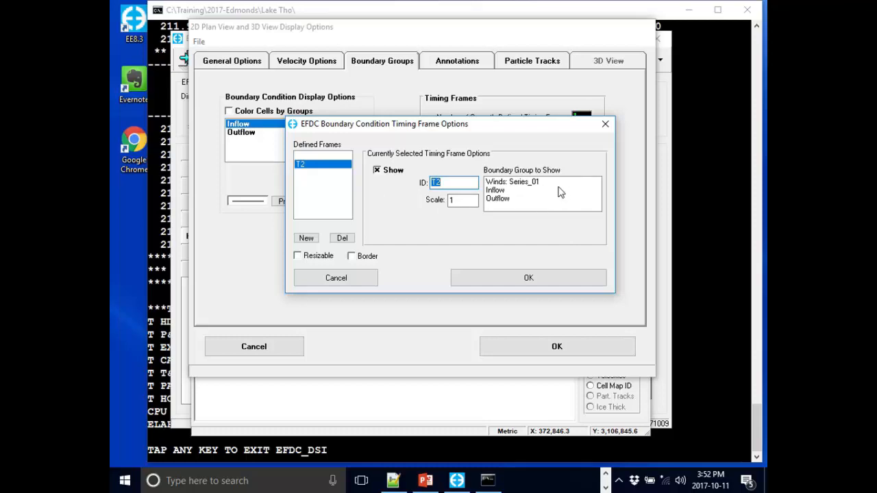
left_click(496, 189)
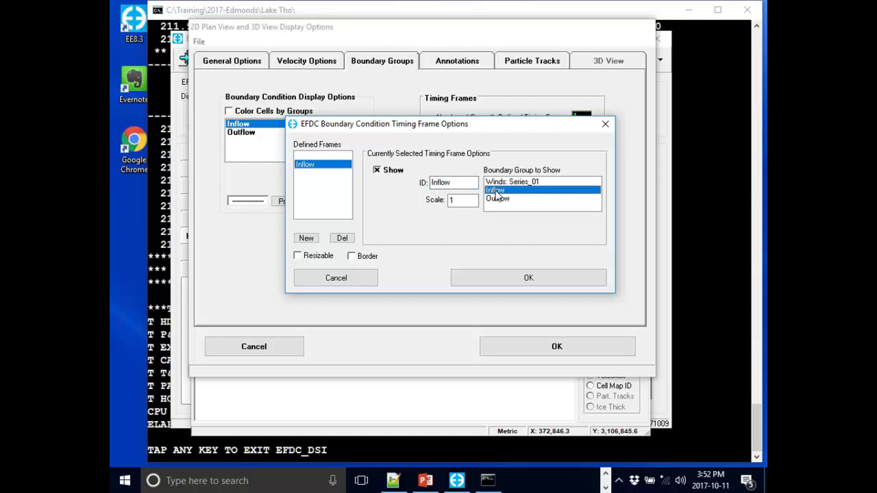
left_click(465, 181)
left_click(472, 179)
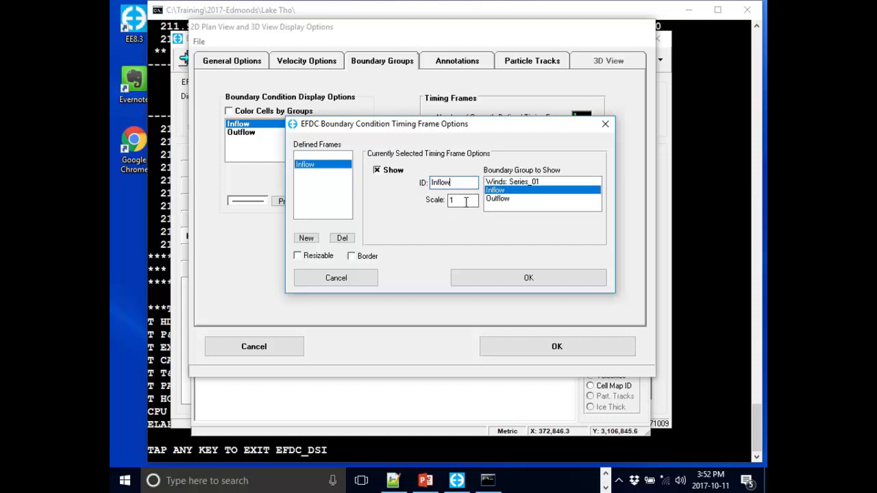
double_click(467, 200)
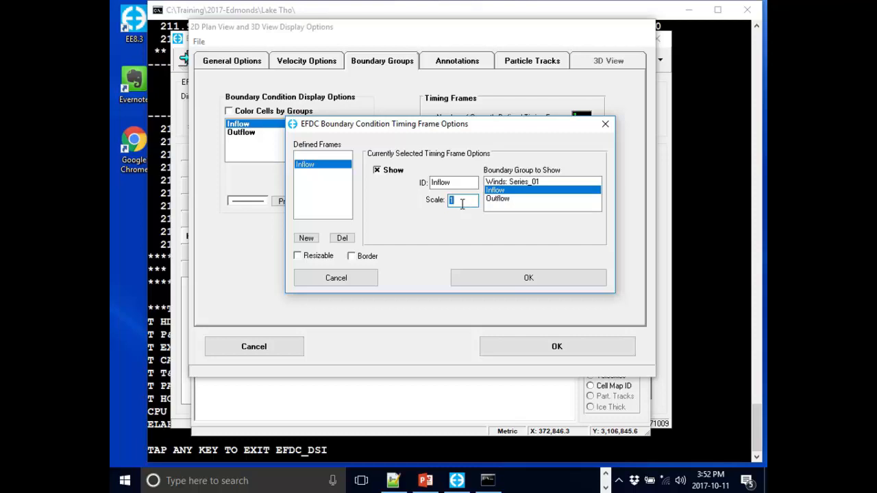
type("5")
- Assign the first defined timing frame to the Outflow boundary group, set its scale to 5 and turn on its display
left_click(314, 158)
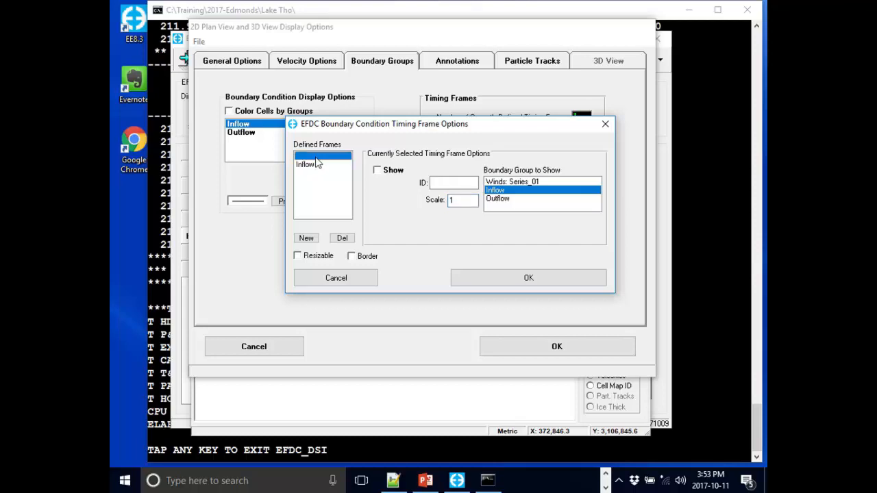
left_click(442, 184)
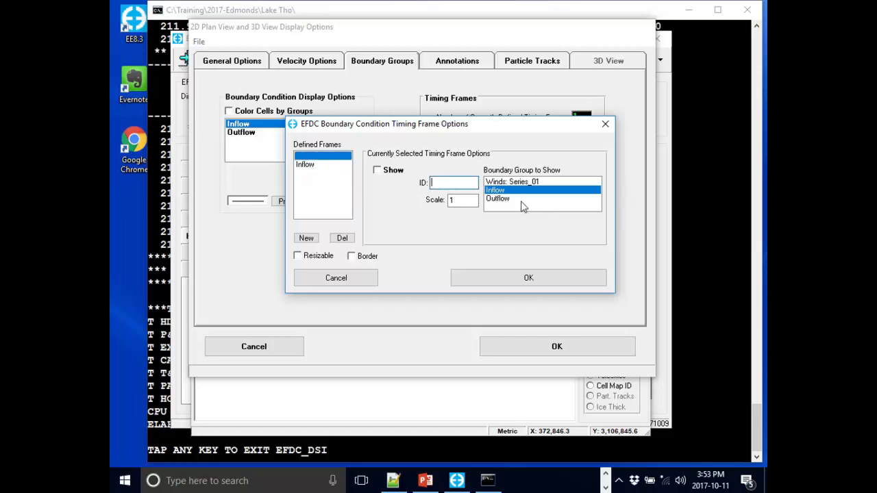
left_click(513, 199)
double_click(467, 182)
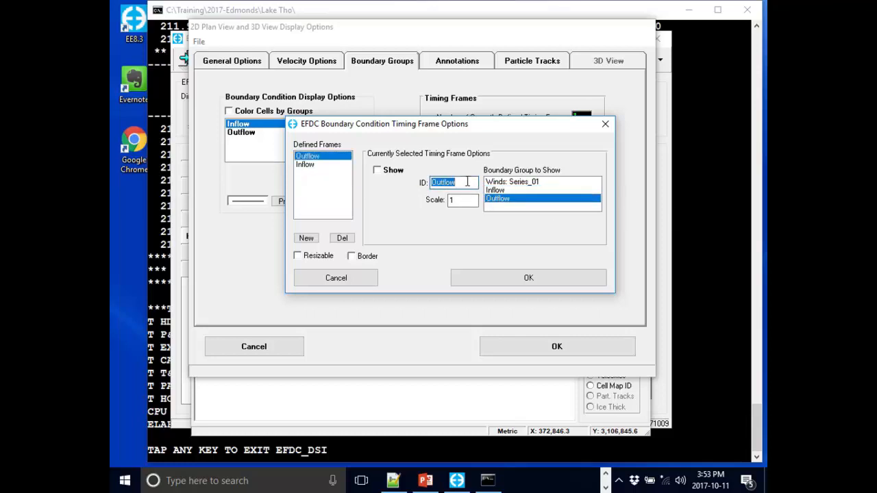
double_click(463, 200)
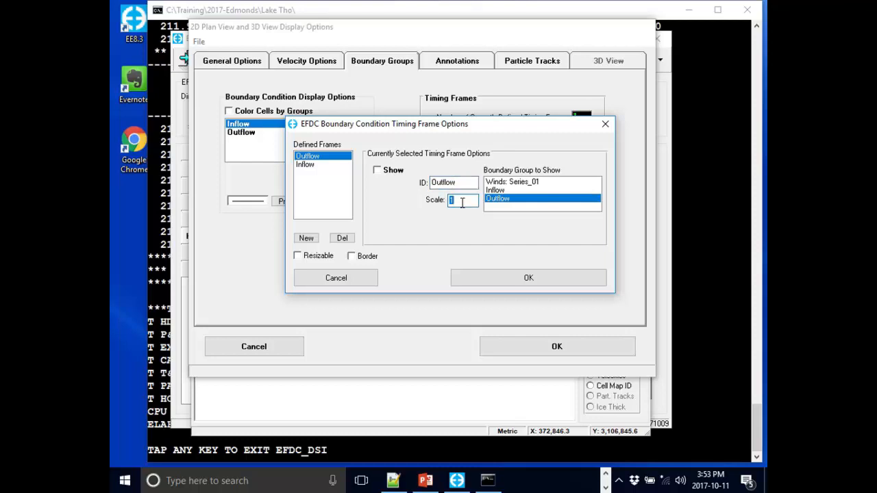
type("5")
left_click(377, 169)
left_click(322, 164)
left_click(319, 157)
- Add a third timing frame for the Winds: Series_01 group with scale 5
left_click(306, 238)
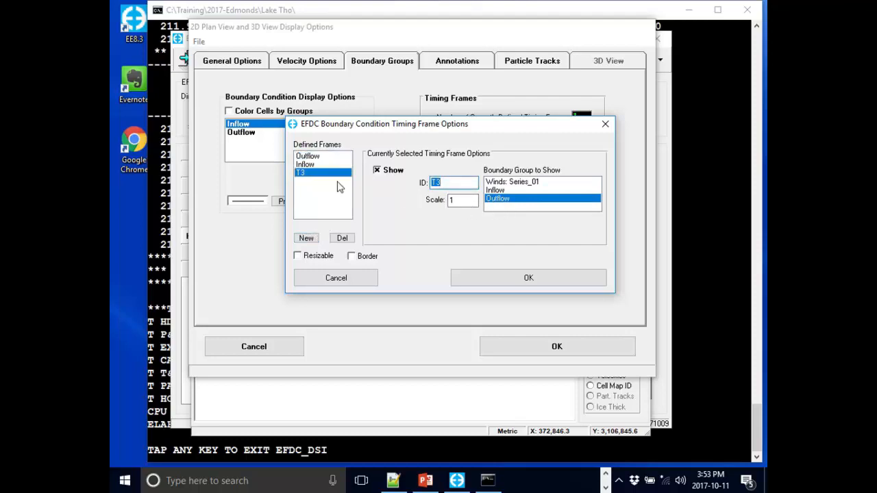
left_click(518, 182)
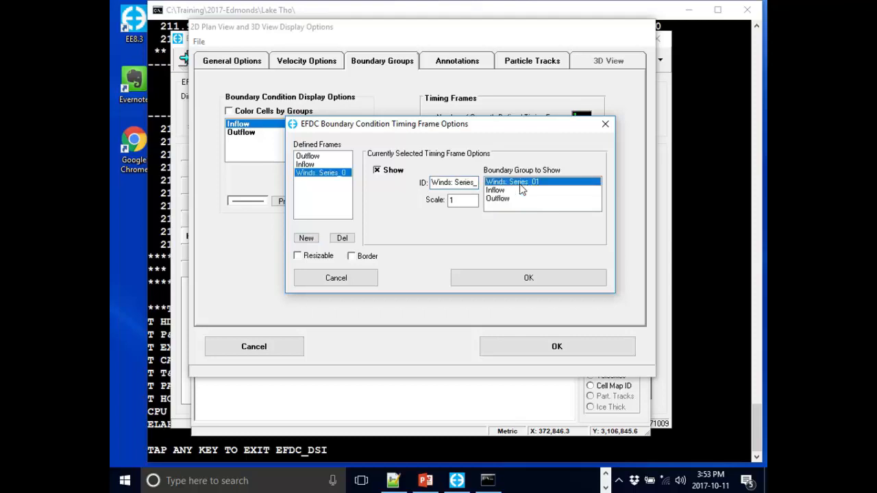
double_click(463, 200)
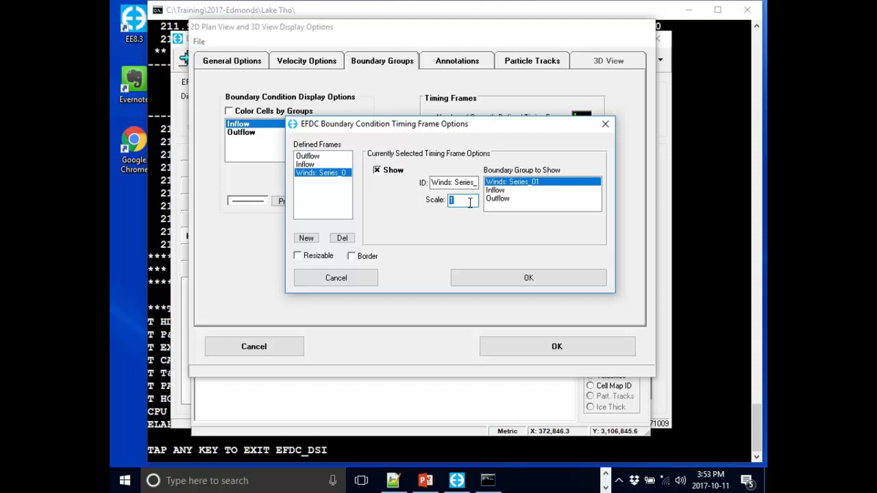
type("5")
key("shift+Tab")
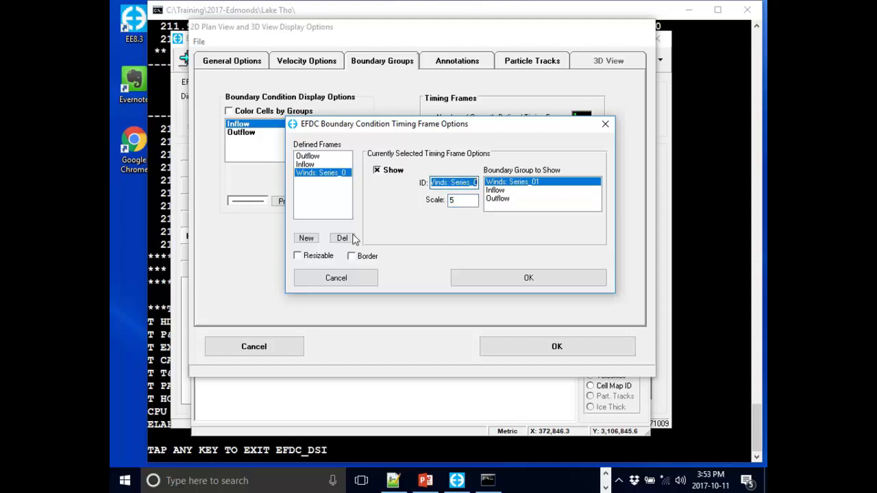
- Make the timing frames resizable with a border and try to apply them to the salinity plot, dismissing any errors
left_click(305, 266)
left_click(350, 257)
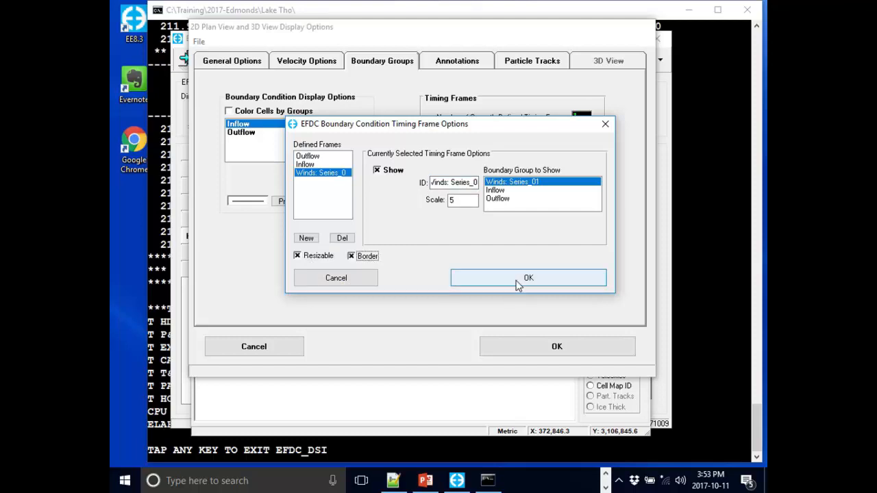
left_click(518, 284)
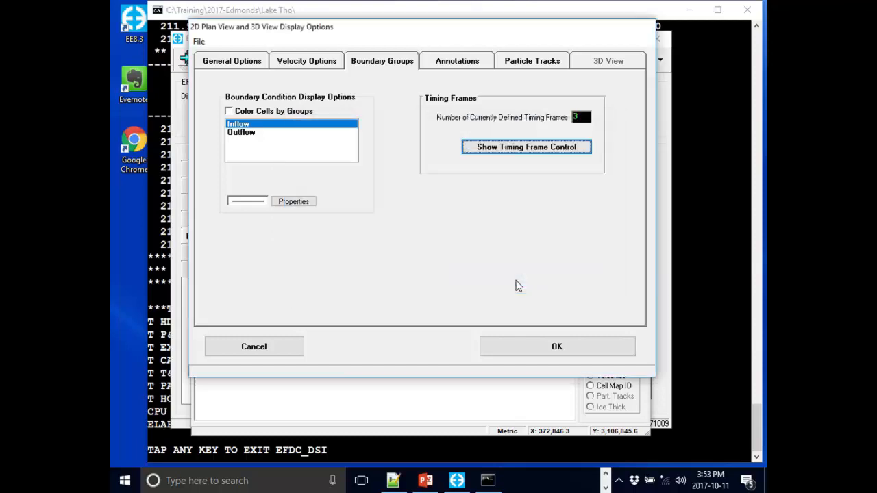
left_click(541, 352)
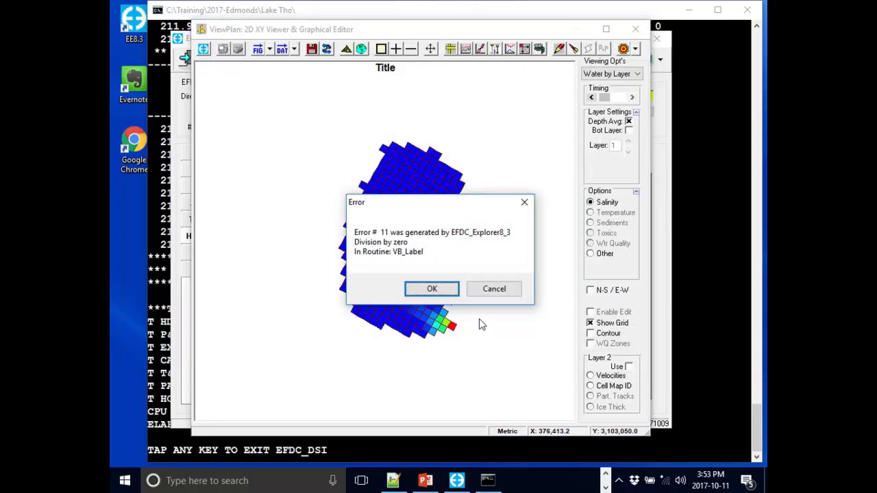
left_click(444, 289)
left_click(456, 282)
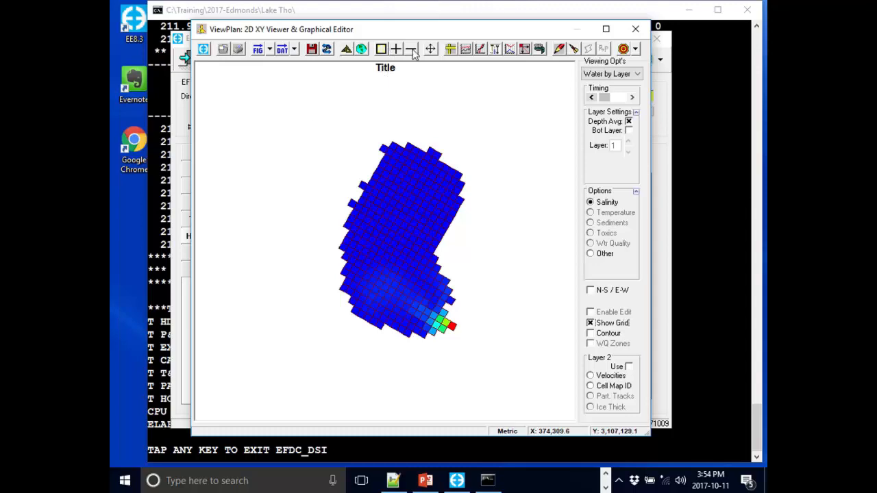
- Try to reapply the plot's display options unchanged, dismiss the error messages and close the plan view
left_click(350, 50)
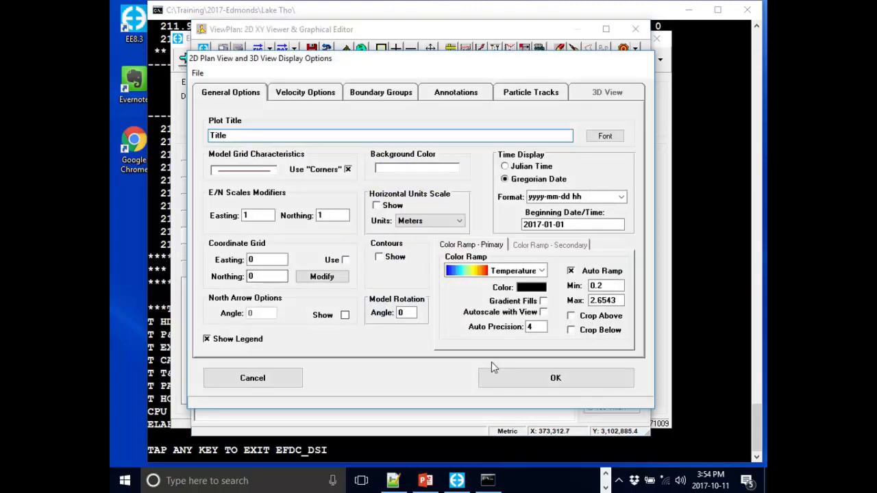
left_click(554, 378)
left_click(468, 280)
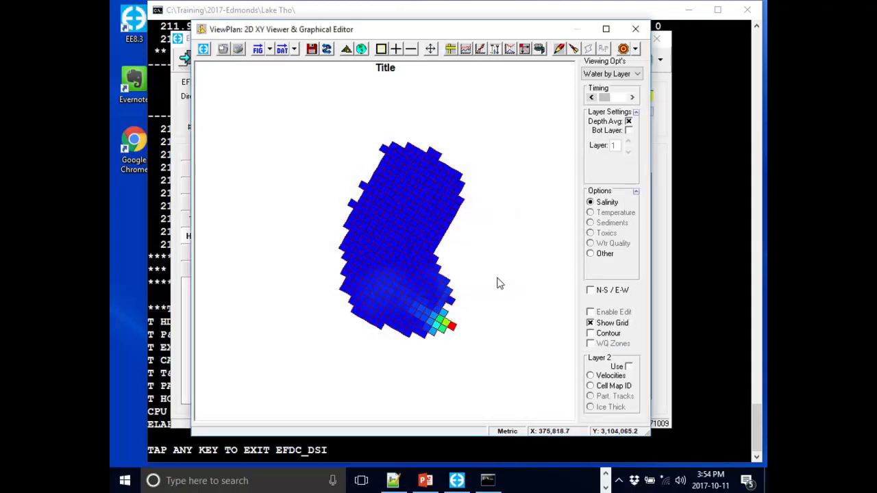
left_click(486, 282)
left_click(635, 29)
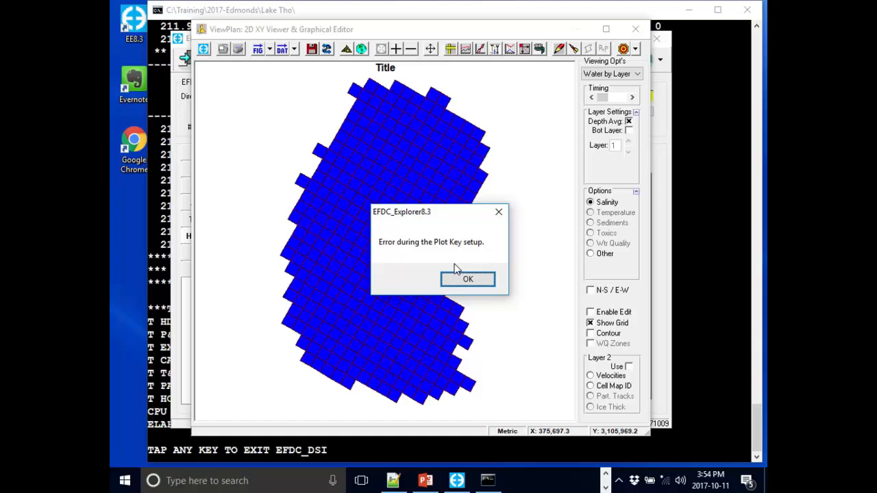
left_click(468, 278)
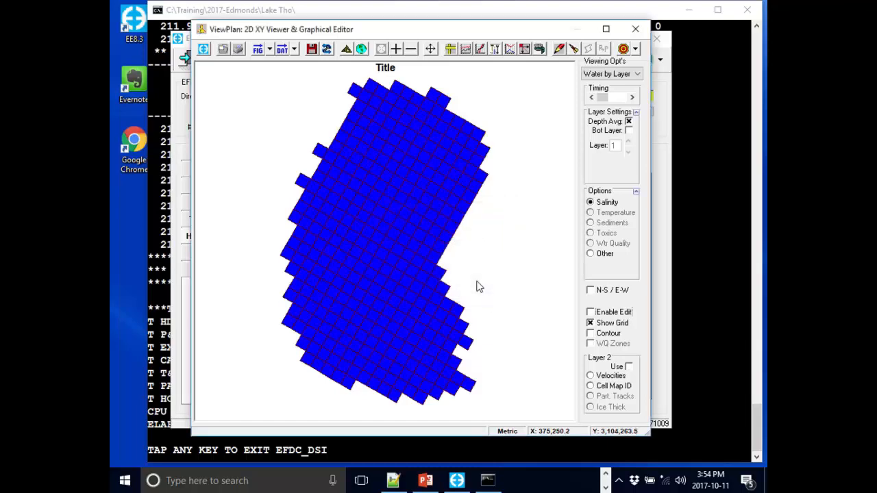
left_click(635, 29)
- Reload the Lake Tho-sal project from its folder and open its 2D plan view of bottom elevation
left_click(632, 111)
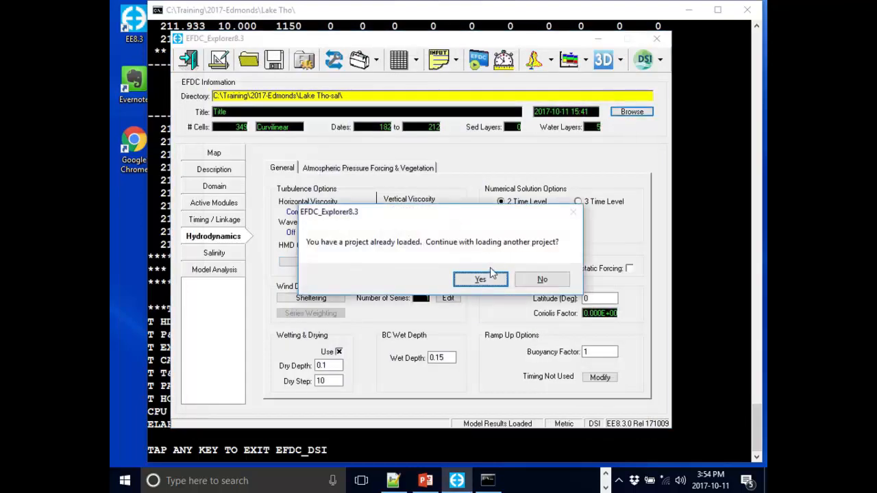
left_click(494, 282)
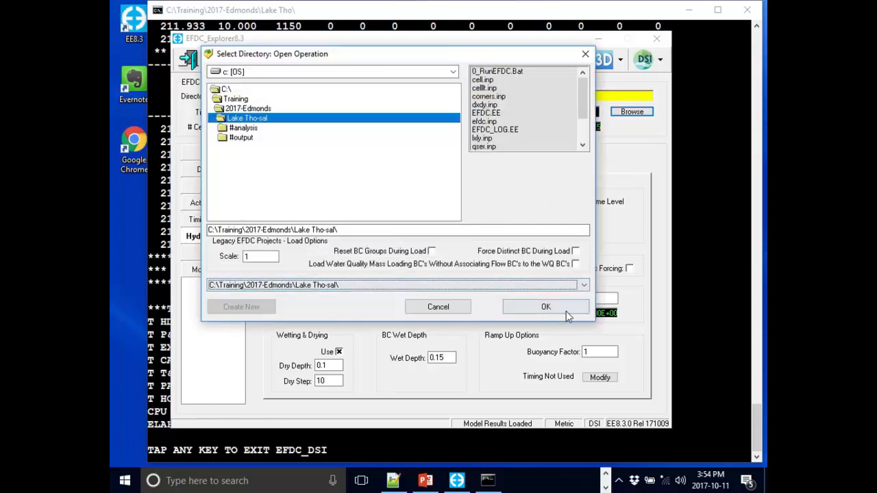
left_click(572, 304)
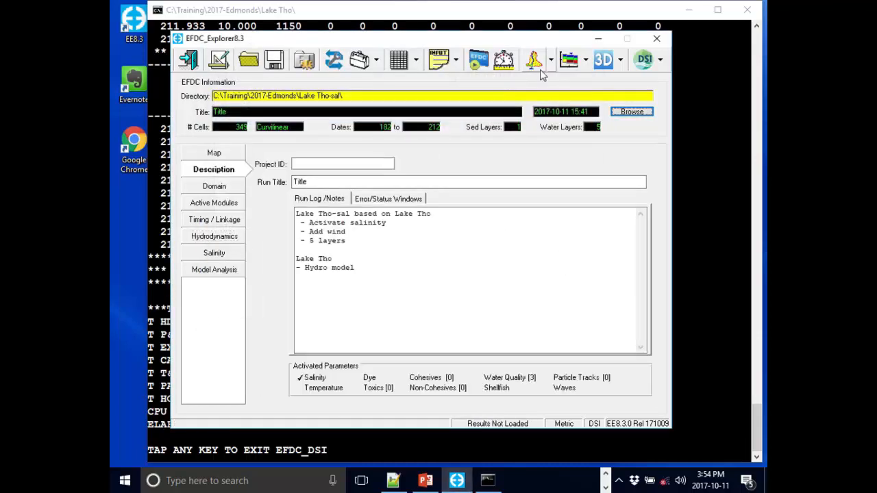
left_click(539, 70)
left_click_drag(448, 209, 319, 129)
left_click(628, 72)
left_click(506, 78)
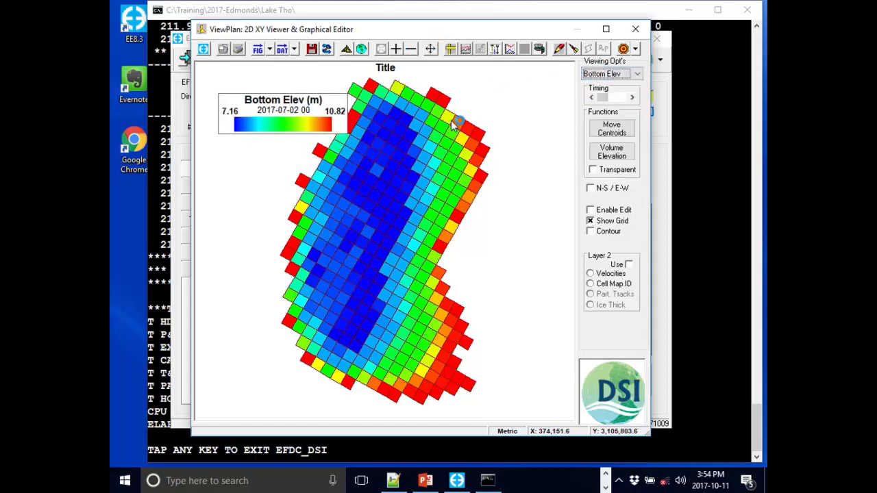
- Assign the single defined timing frame to the Inflow boundary group and apply the plan view's display options
double_click(484, 106)
left_click(454, 94)
left_click(378, 95)
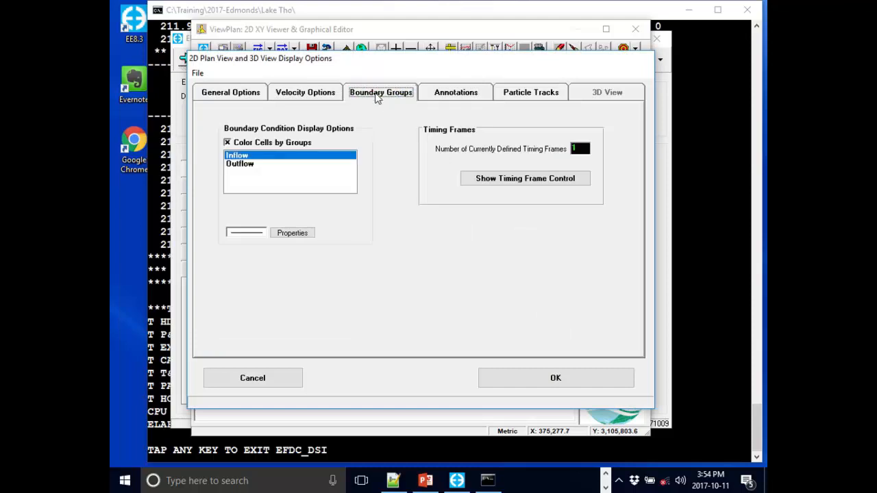
left_click(562, 178)
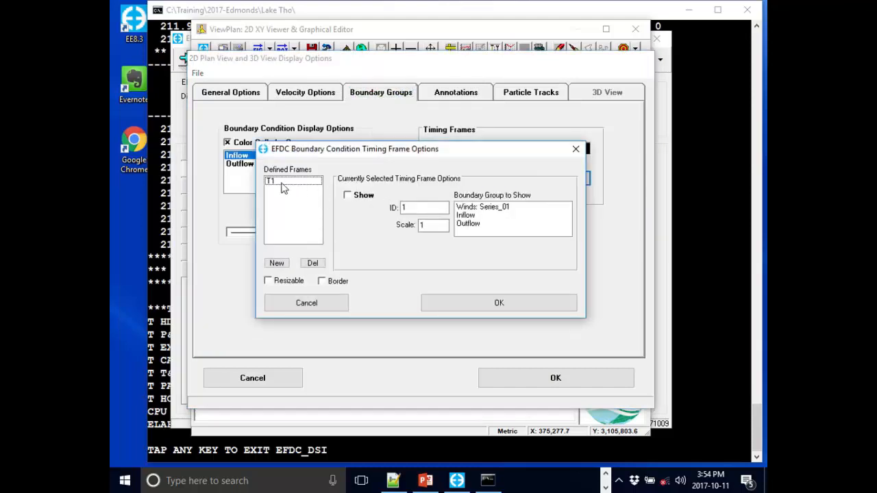
left_click(298, 191)
double_click(408, 207)
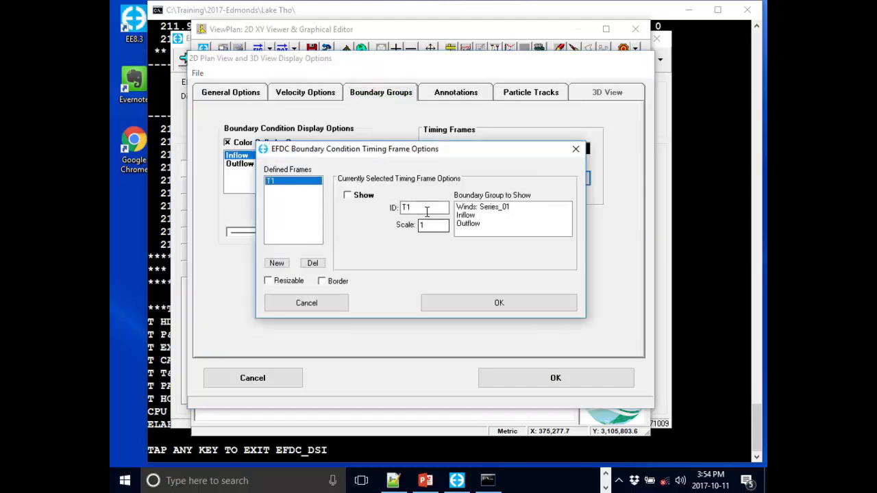
left_click(464, 215)
double_click(442, 228)
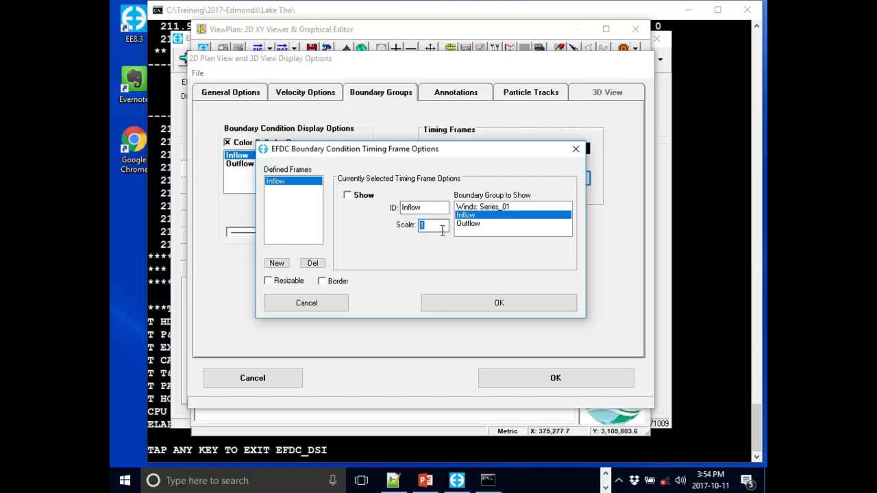
left_click(498, 302)
left_click(556, 376)
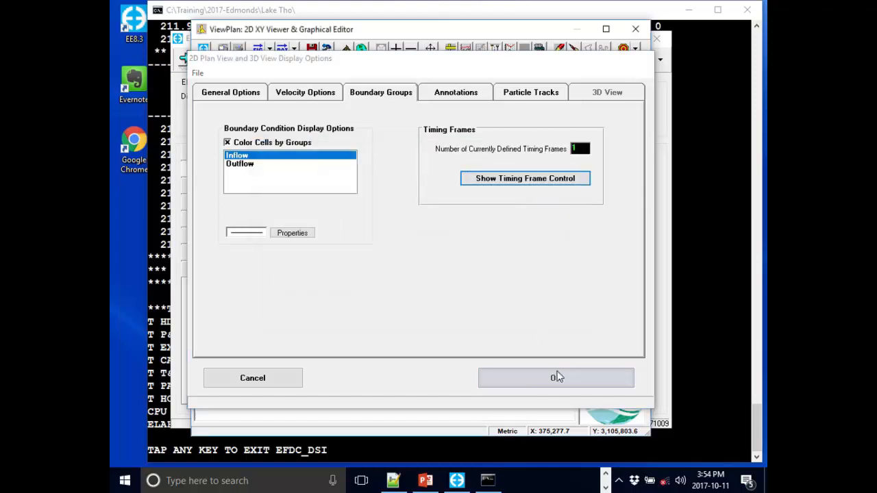
- Move the Inflow timing frame beside the lake's southeast side and add an Outflow boundary timing frame with scale 5
left_click_drag(219, 411, 515, 307)
right_click(514, 297)
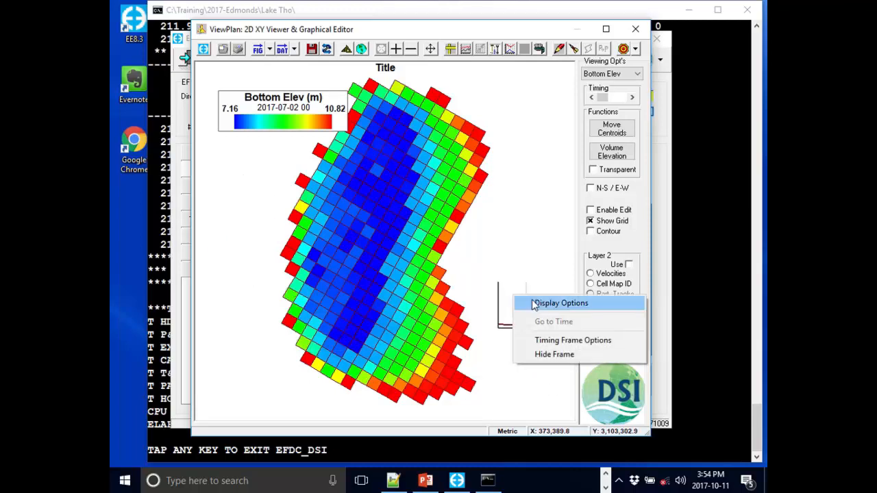
left_click(621, 341)
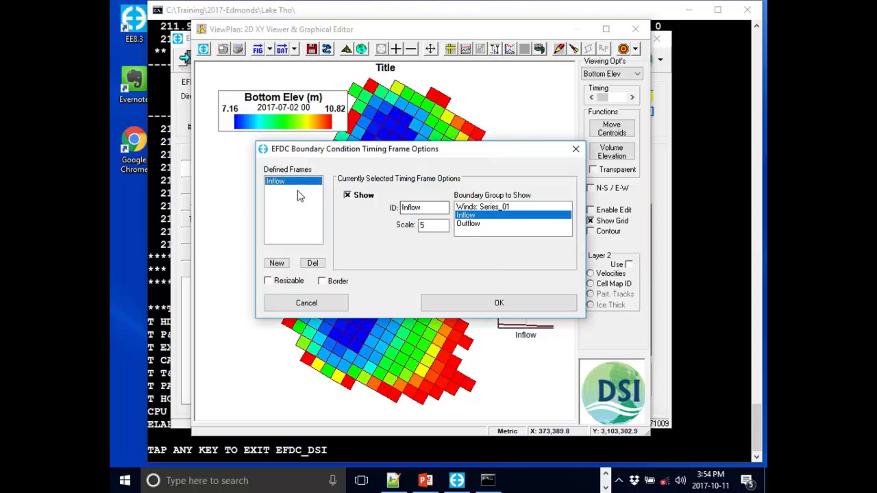
left_click(287, 262)
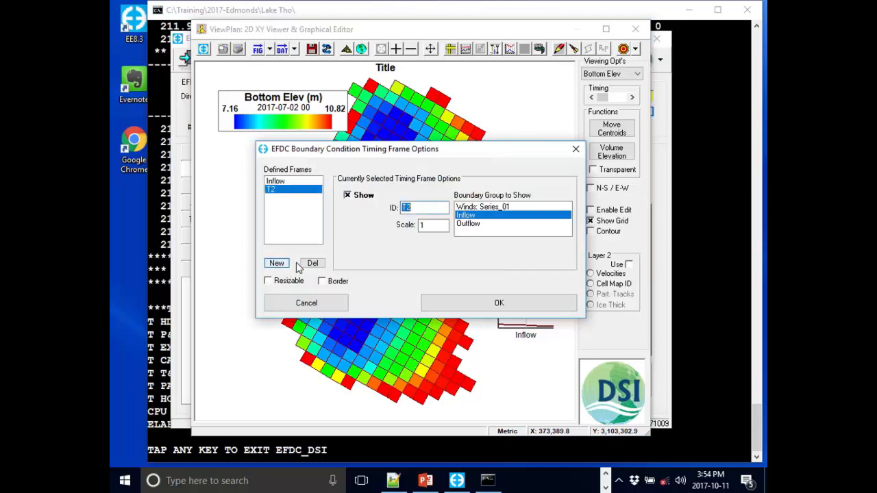
left_click(492, 223)
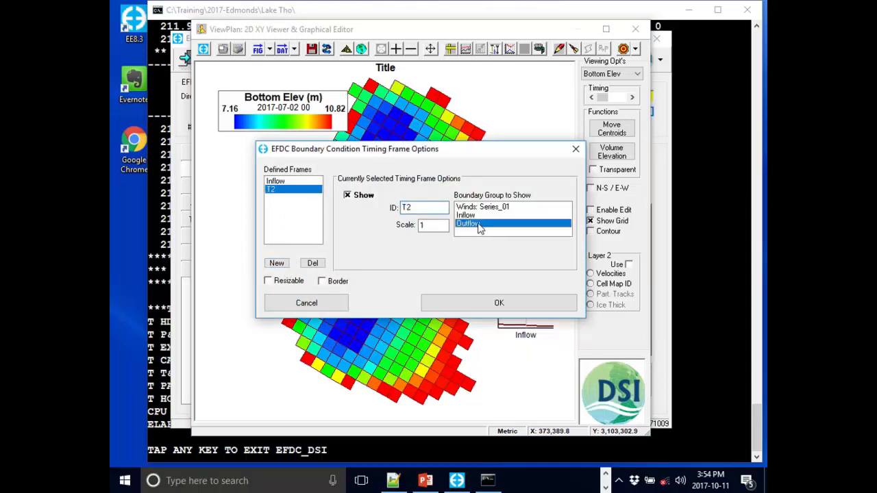
double_click(434, 226)
type("5")
left_click(296, 181)
double_click(430, 226)
- Add a third timing frame showing the Winds: Series_01 boundary group with scale 5 and apply the timing frame options
left_click(278, 263)
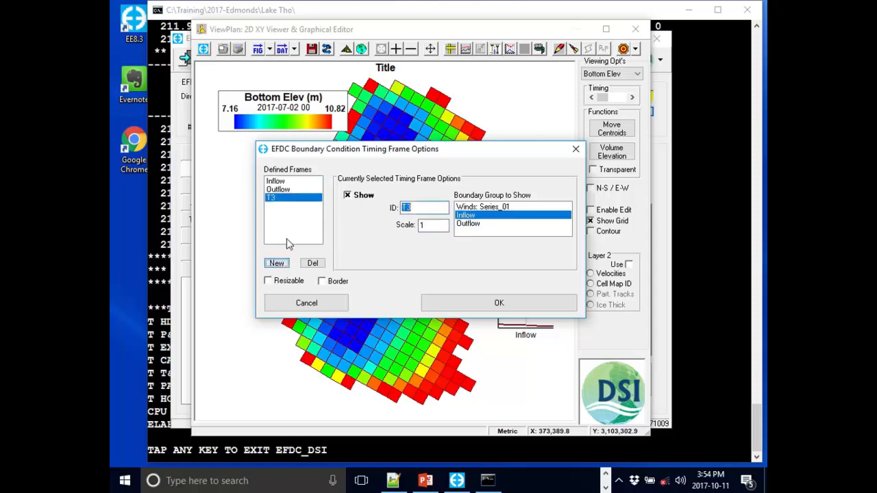
left_click(513, 207)
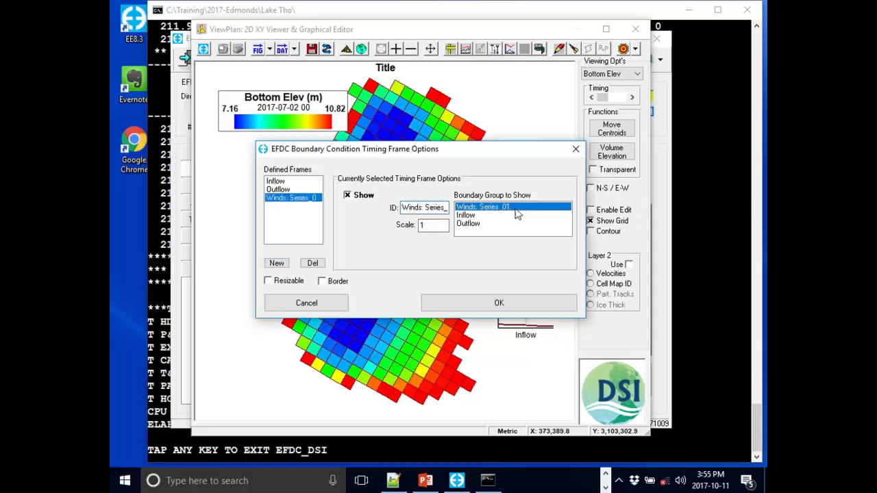
double_click(431, 226)
type("5")
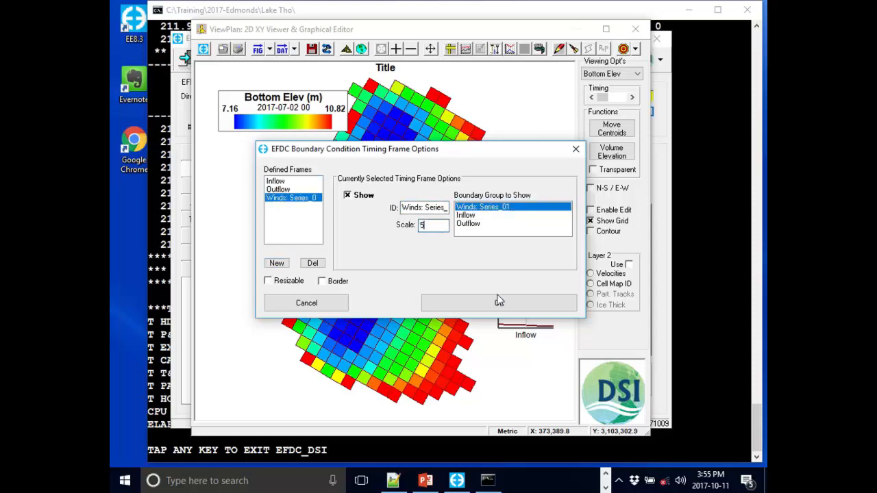
left_click(493, 301)
- Maximize the plan view and arrange the Outflow frame northeast, the Inflow frame southeast and the wind rose southwest of the lake
left_click_drag(457, 259, 549, 385)
left_click_drag(528, 299, 527, 127)
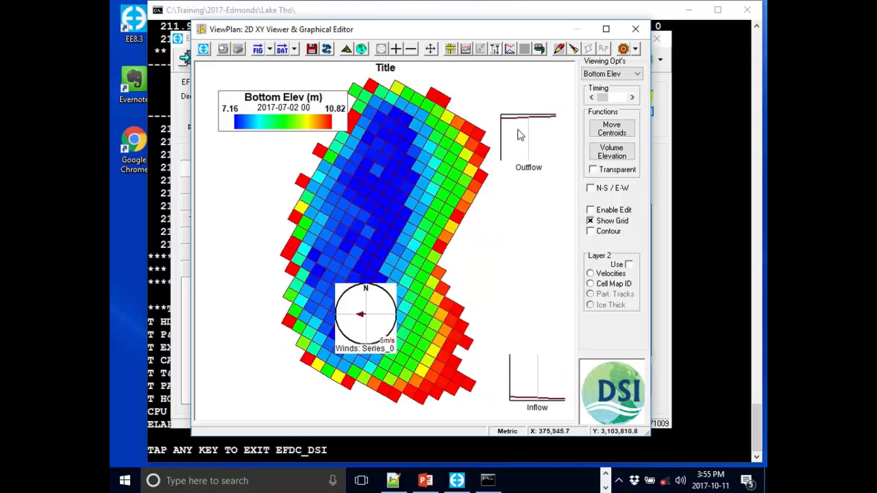
left_click(606, 28)
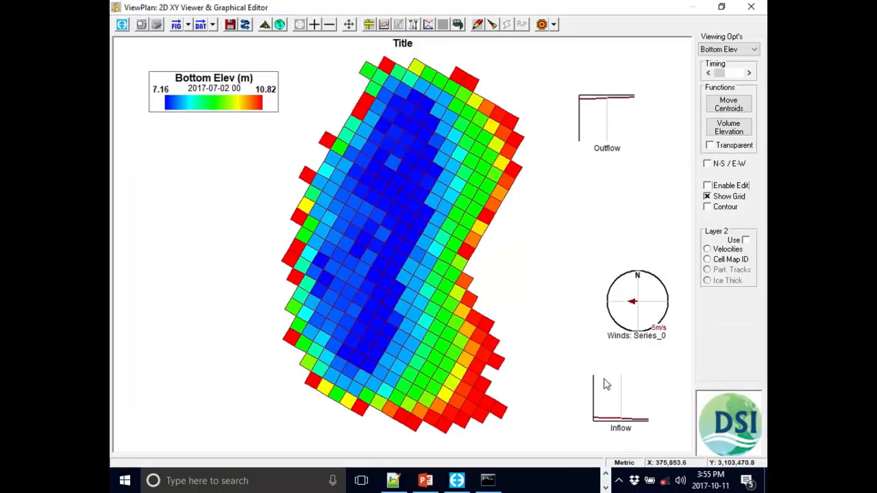
left_click_drag(630, 313, 170, 395)
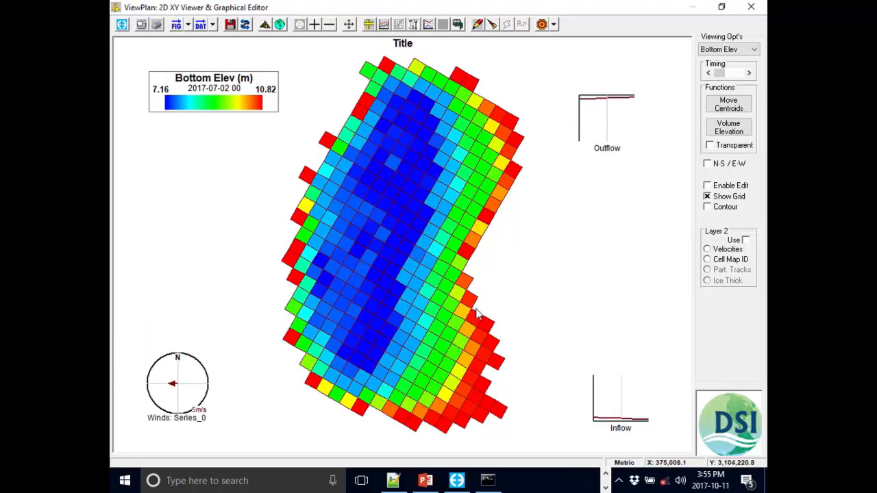
left_click_drag(600, 111, 570, 125)
left_click_drag(620, 405, 555, 411)
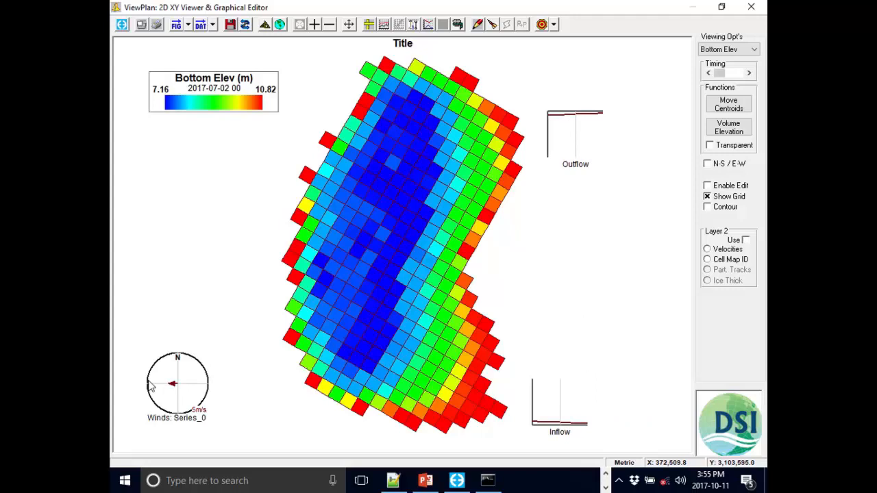
left_click_drag(174, 385, 191, 372)
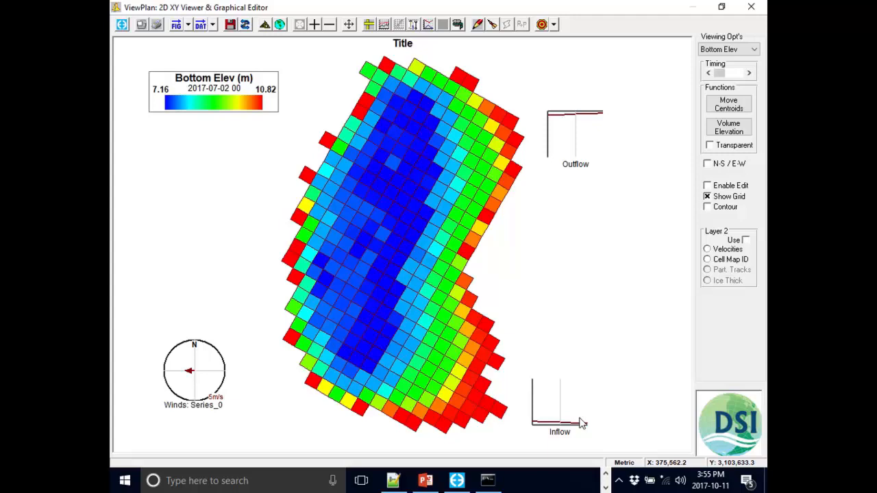
right_click(580, 423)
left_click(581, 423)
right_click(581, 421)
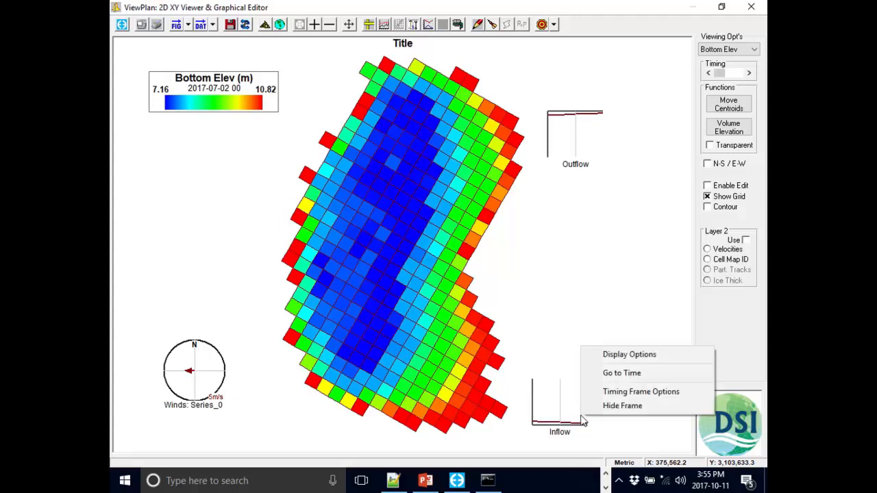
left_click(619, 374)
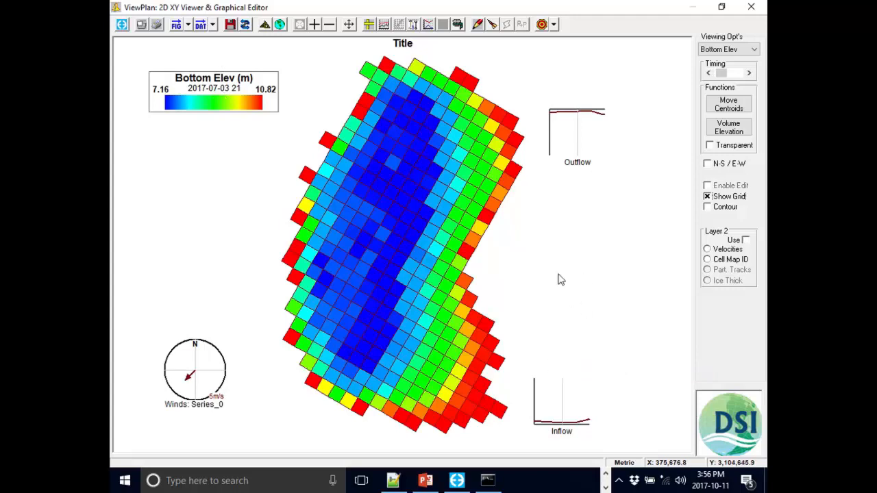
right_click(587, 426)
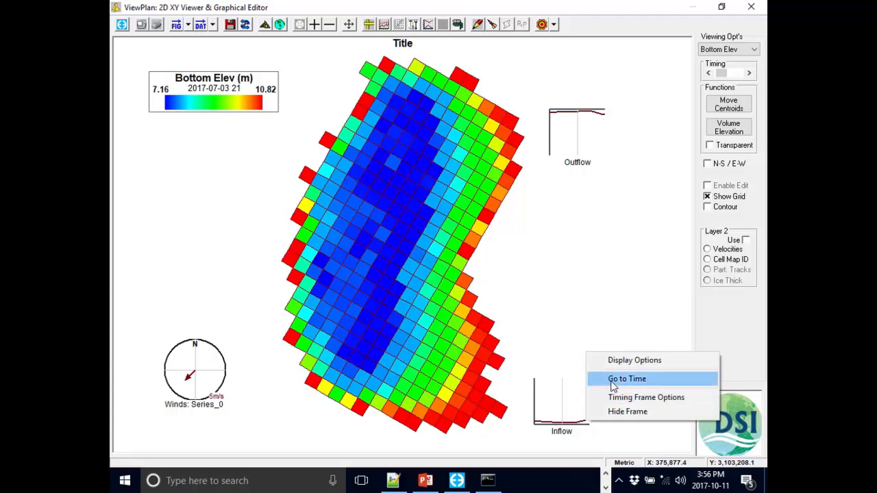
left_click(613, 376)
right_click(577, 424)
left_click(600, 378)
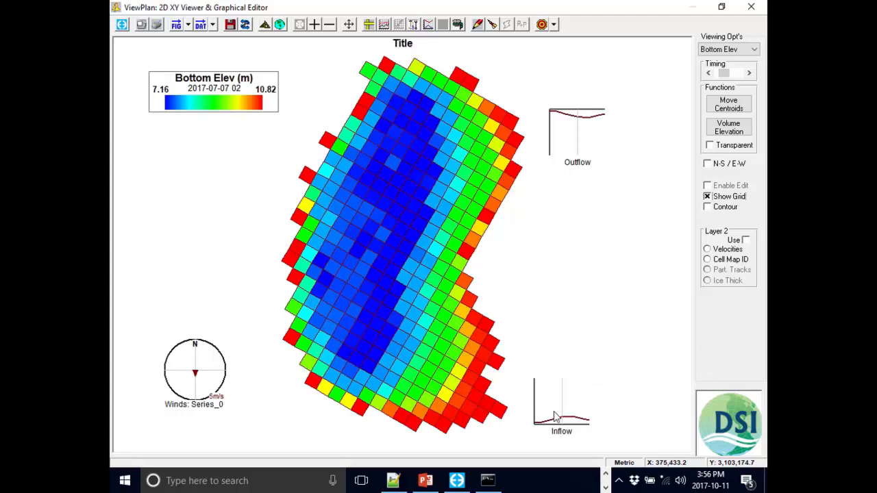
left_click_drag(554, 412, 557, 411)
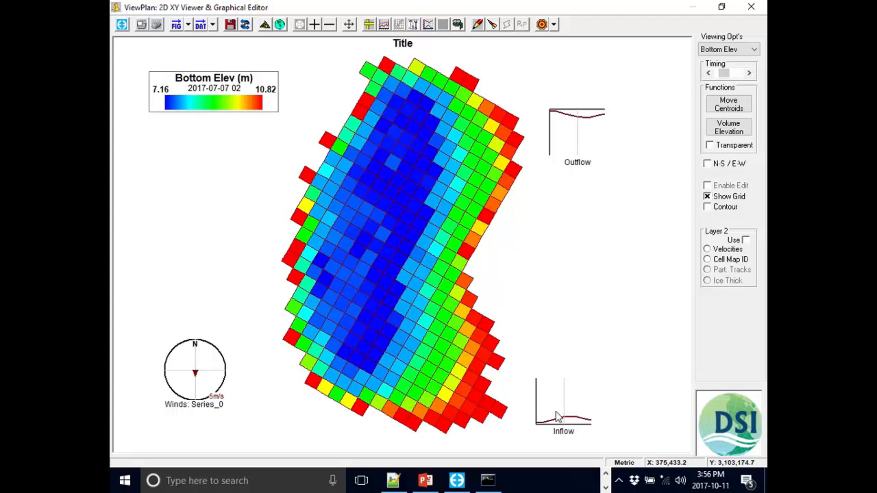
- Show depth-averaged salinity with Water by Layer and animate it on screen without AVI, using snapshot skip 1 and 0.1 s delay, then stop
left_click(735, 56)
left_click(736, 142)
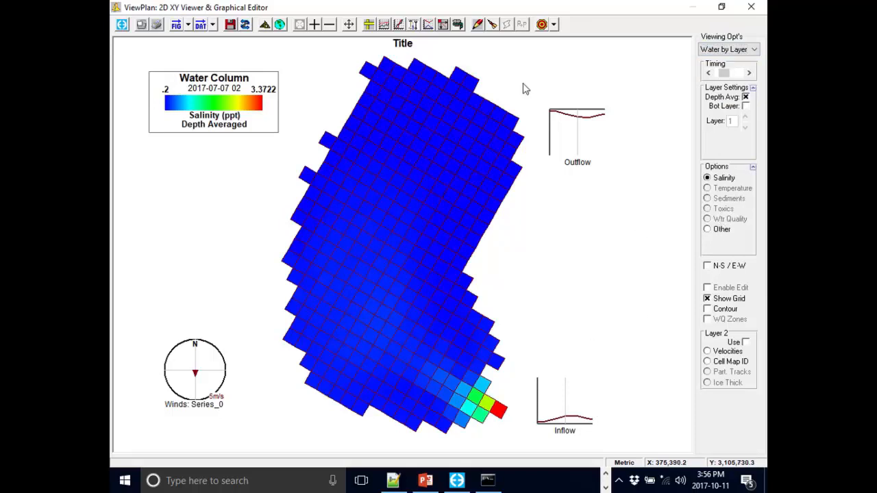
left_click(458, 25)
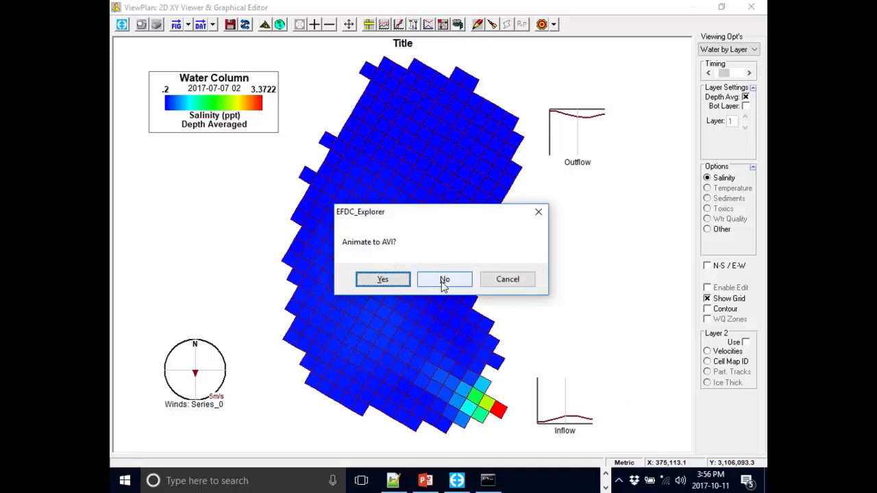
left_click(442, 283)
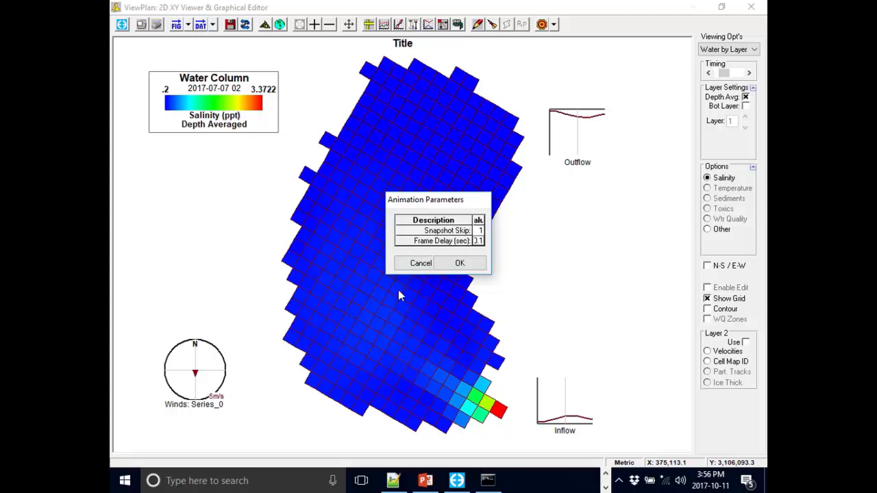
left_click(477, 266)
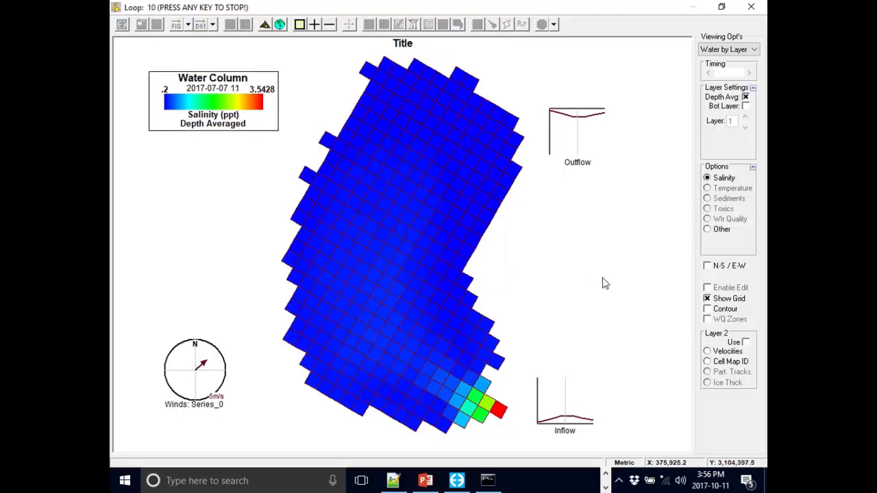
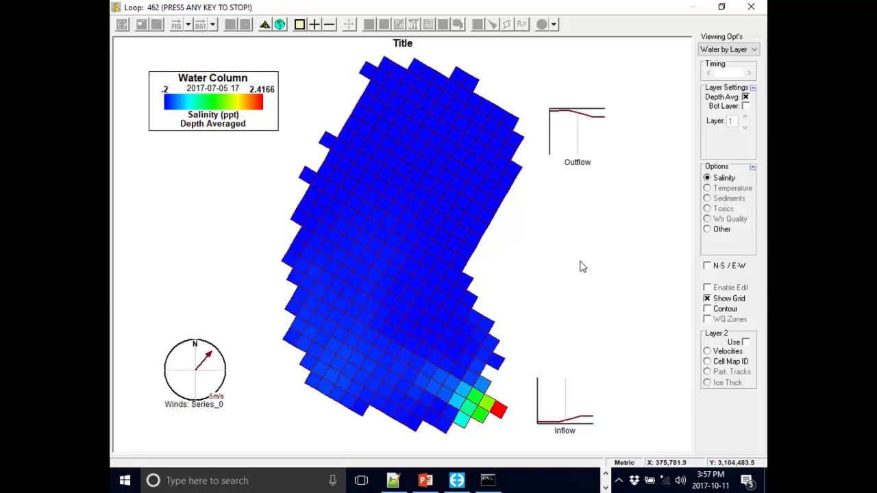
key("Escape")
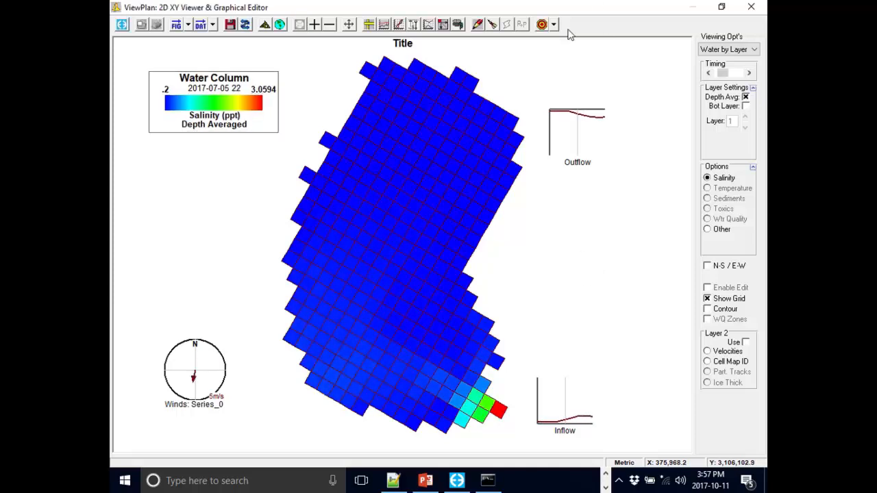
- Compare depth-averaged with layer 1 salinity, leave depth averaging off, and move the Outflow timing frame clear of the grid
double_click(590, 10)
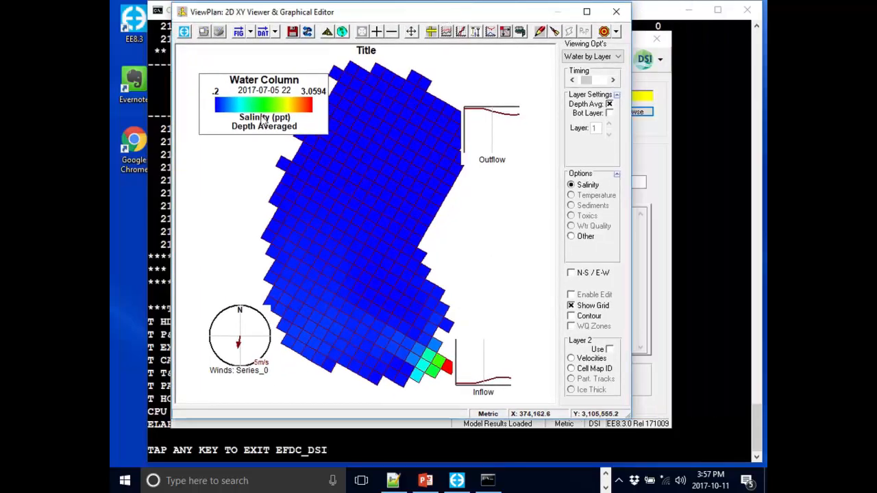
left_click(609, 104)
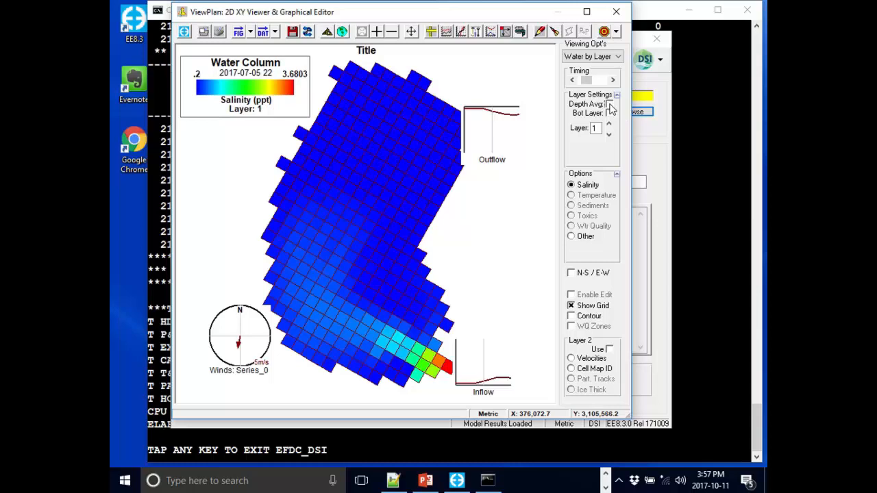
left_click(609, 104)
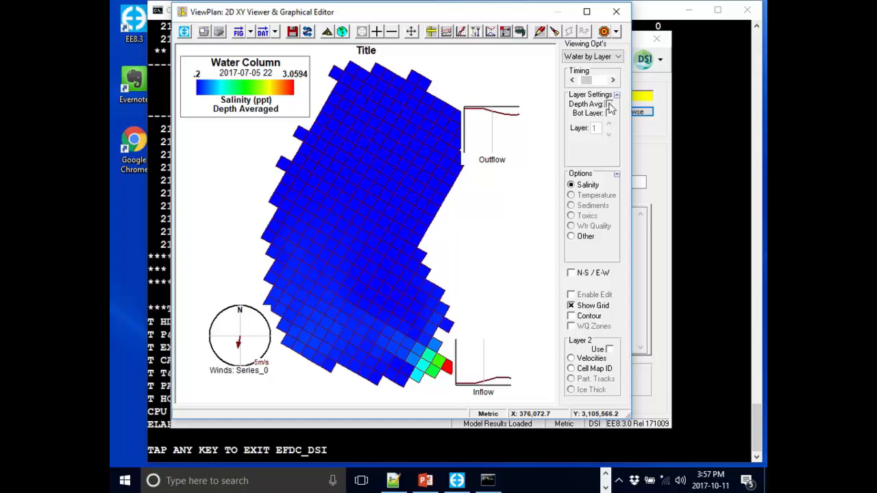
left_click(608, 104)
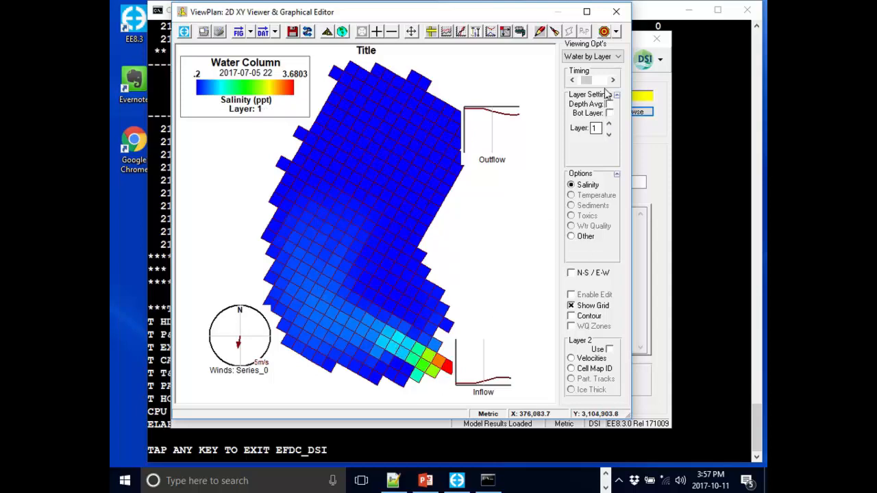
left_click_drag(492, 134, 515, 108)
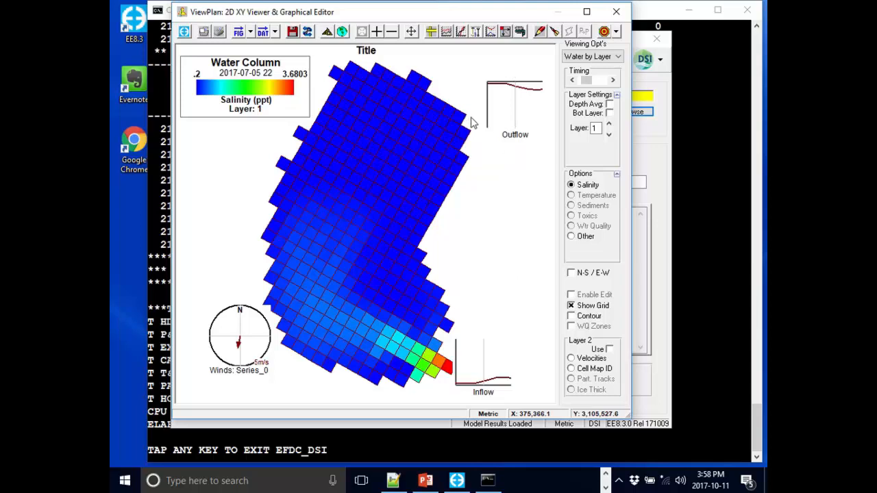
double_click(515, 14)
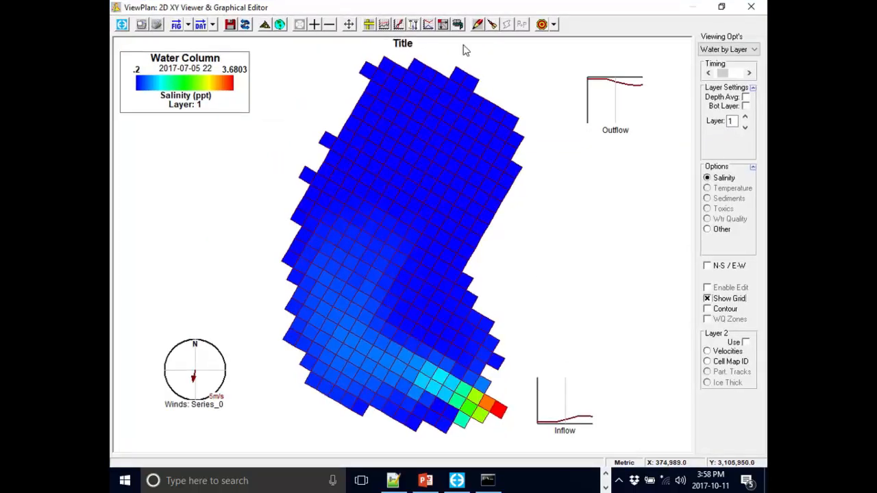
- Animate the layer 1 salinity on screen without exporting to AVI, and stop the animation after watching it
left_click(457, 25)
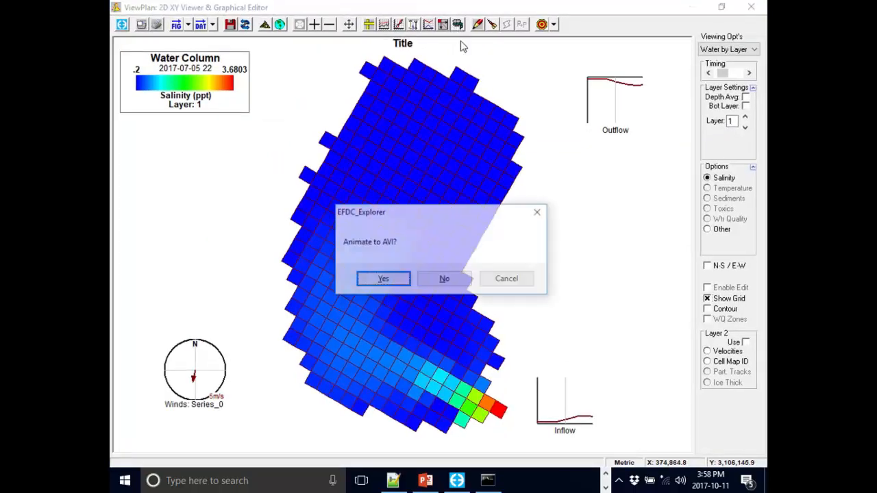
left_click(449, 278)
left_click(481, 261)
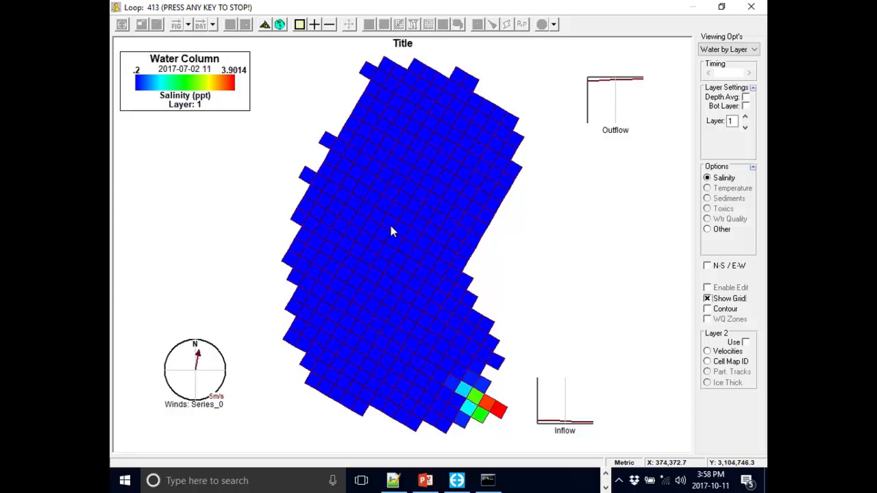
key("Escape")
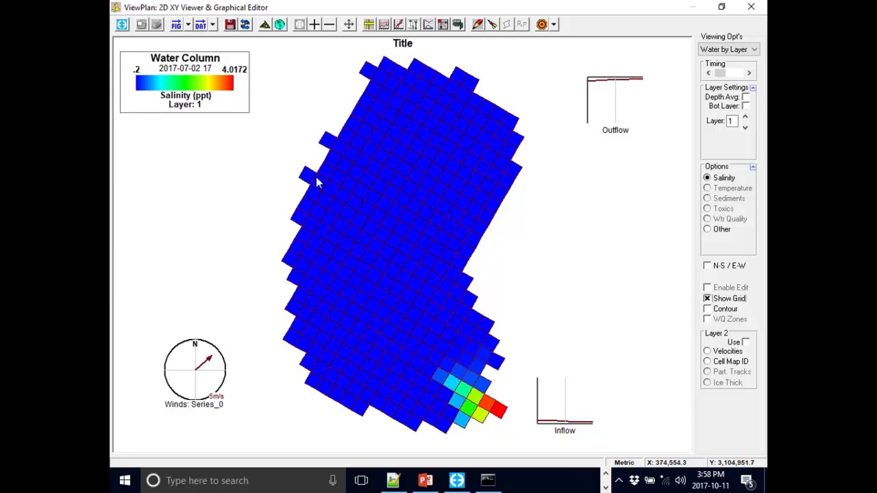
- Move the plot legend lower beside the lake and switch the plan view to Velocities
left_click_drag(158, 60, 165, 106)
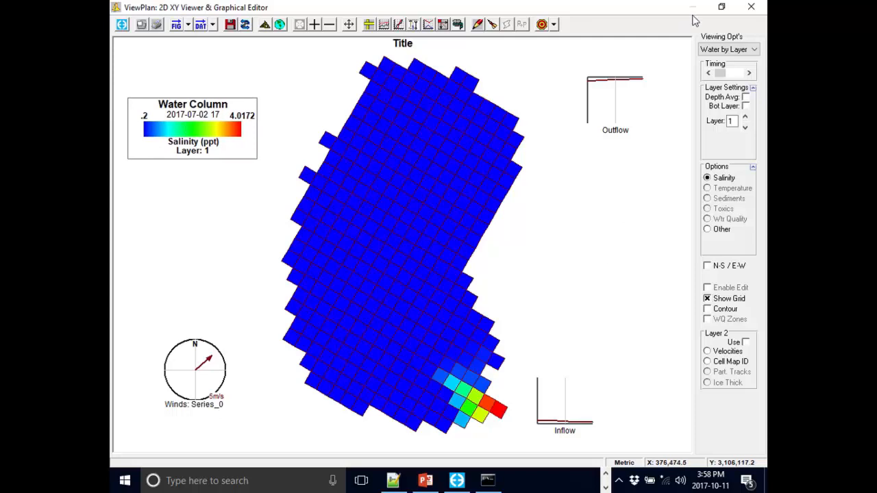
left_click(719, 52)
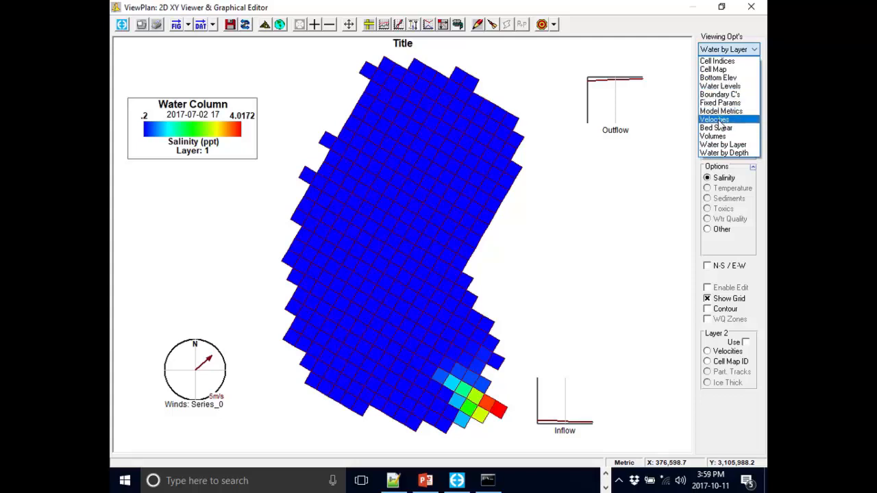
left_click(719, 119)
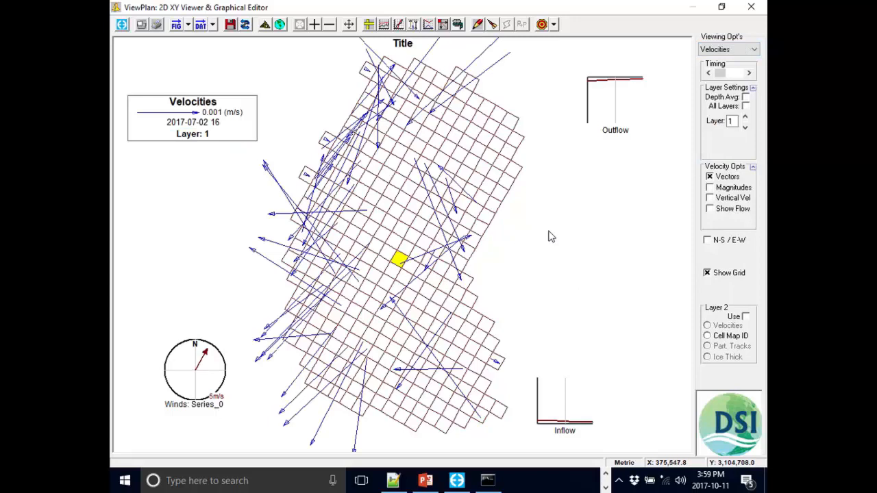
right_click(425, 254)
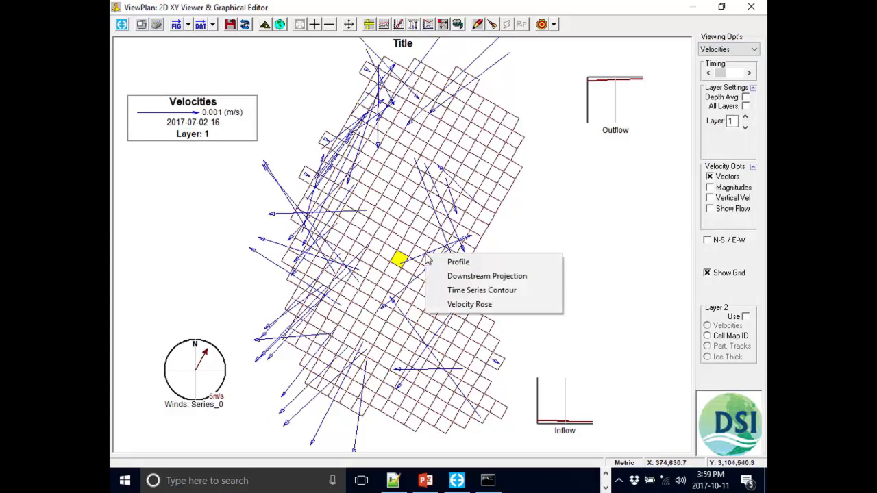
left_click(553, 221)
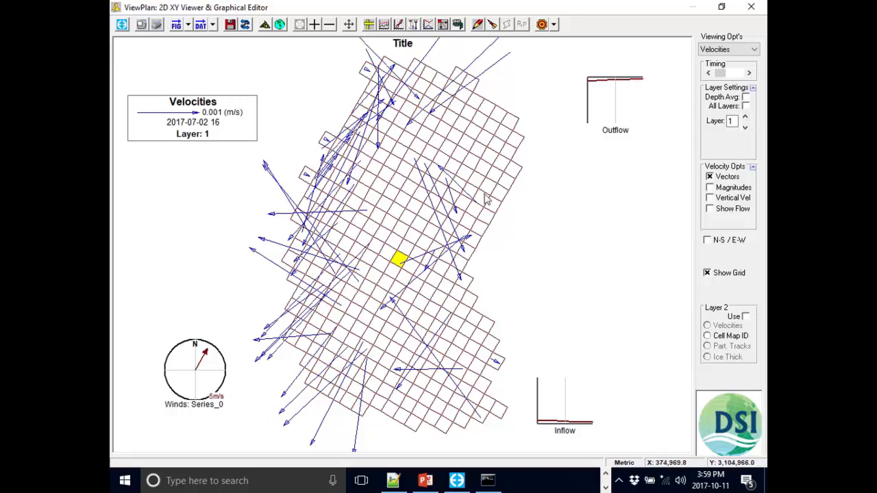
right_click(389, 186)
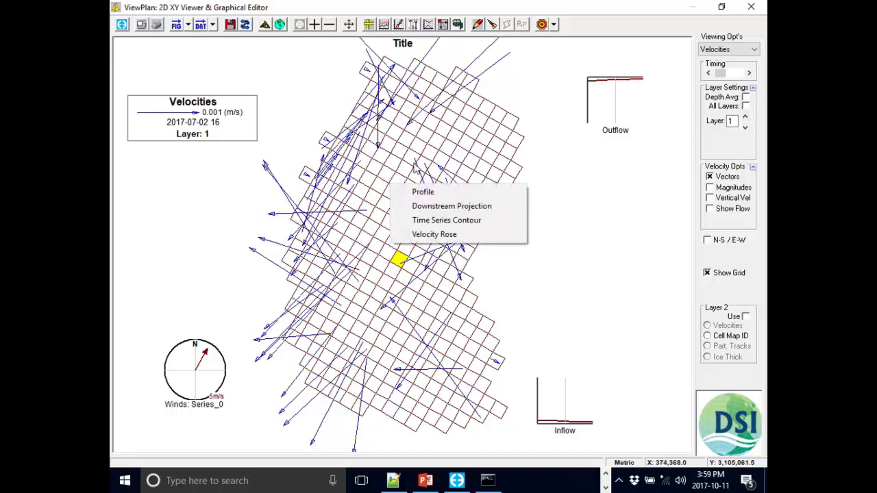
right_click(441, 156)
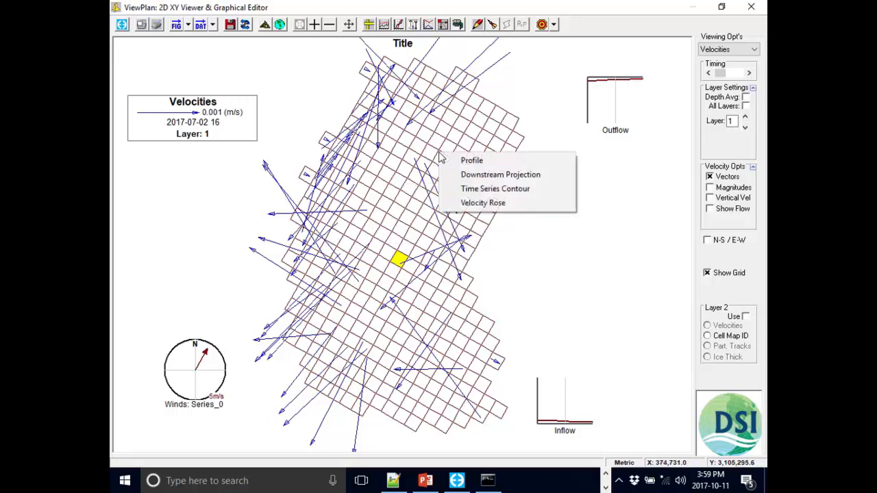
right_click(478, 102)
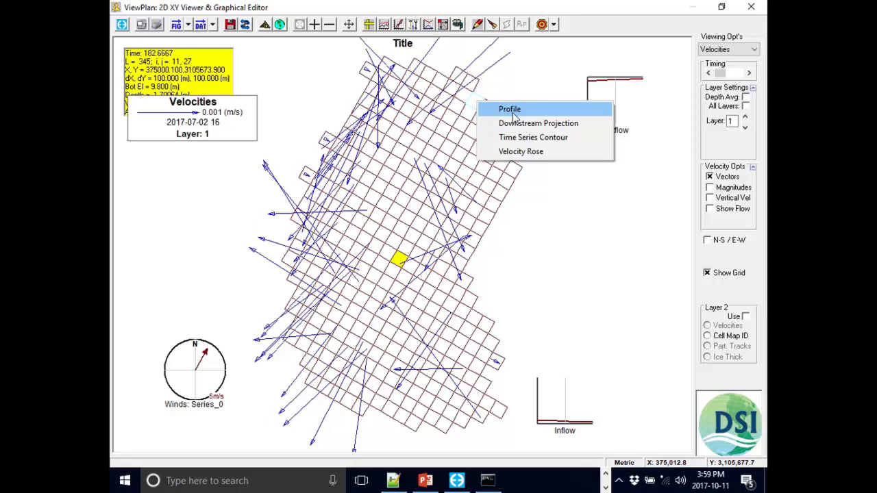
left_click(537, 65)
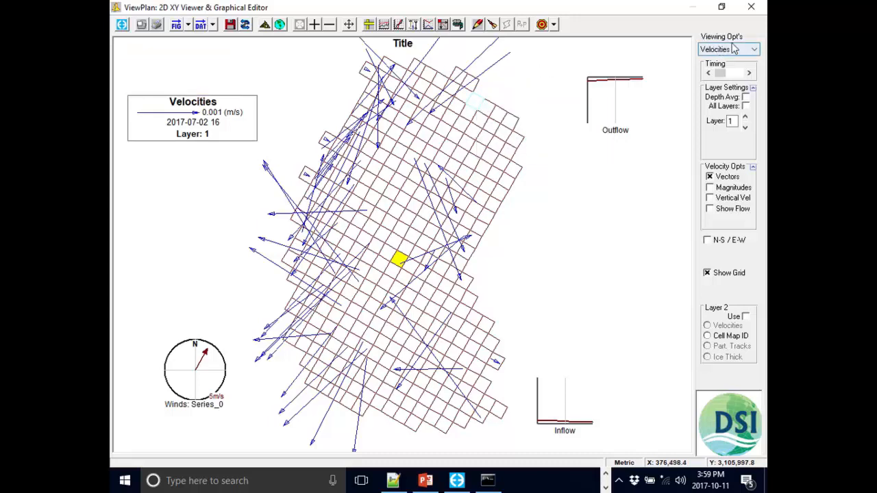
right_click(505, 133)
left_click(420, 135)
right_click(396, 183)
right_click(386, 235)
right_click(409, 190)
right_click(508, 140)
left_click(552, 96)
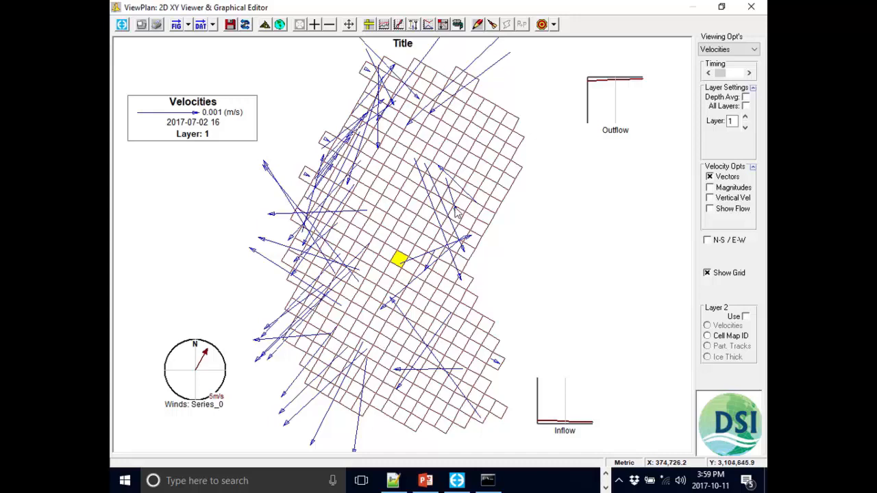
- Plot the velocity profile from cell 14, 27 to cell 14, 8, and move its legend to the plot's upper middle before closing it
right_click(513, 121)
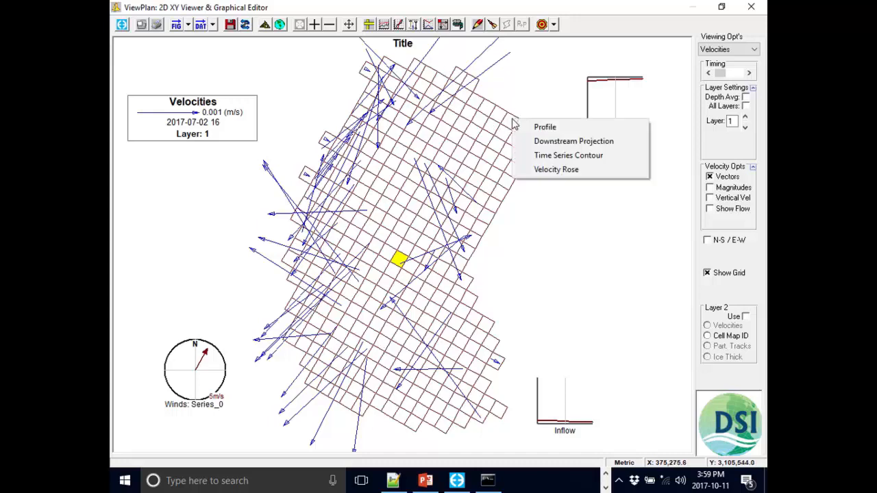
left_click(540, 131)
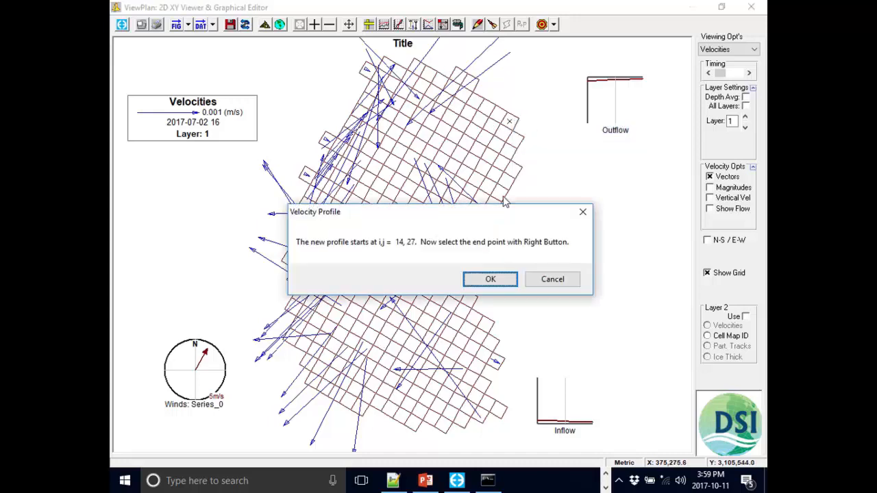
left_click_drag(421, 217, 240, 132)
left_click_drag(305, 130, 369, 135)
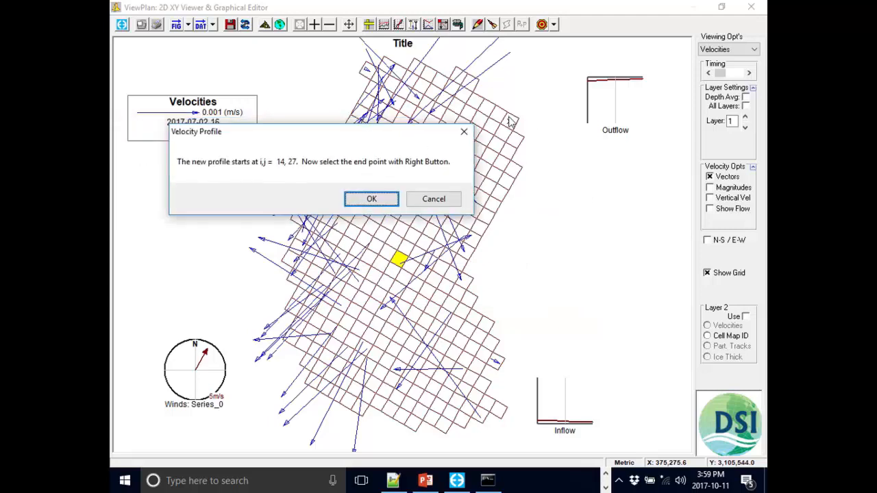
left_click(371, 199)
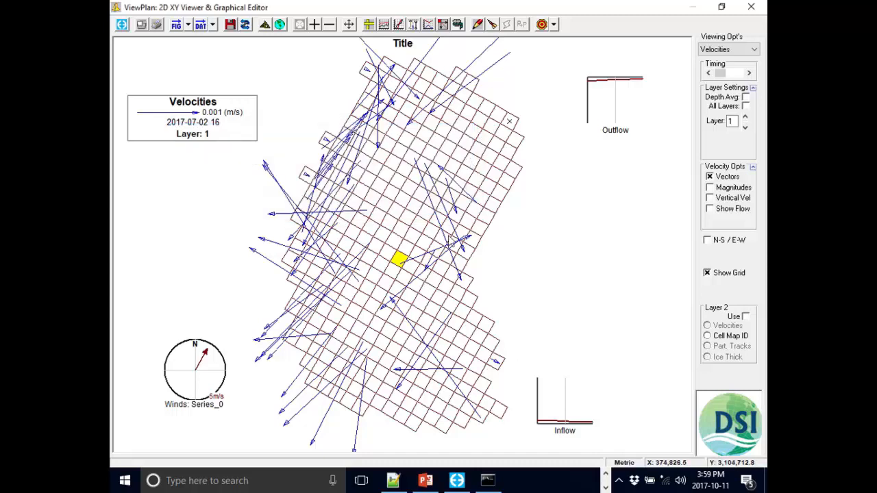
left_click(385, 347)
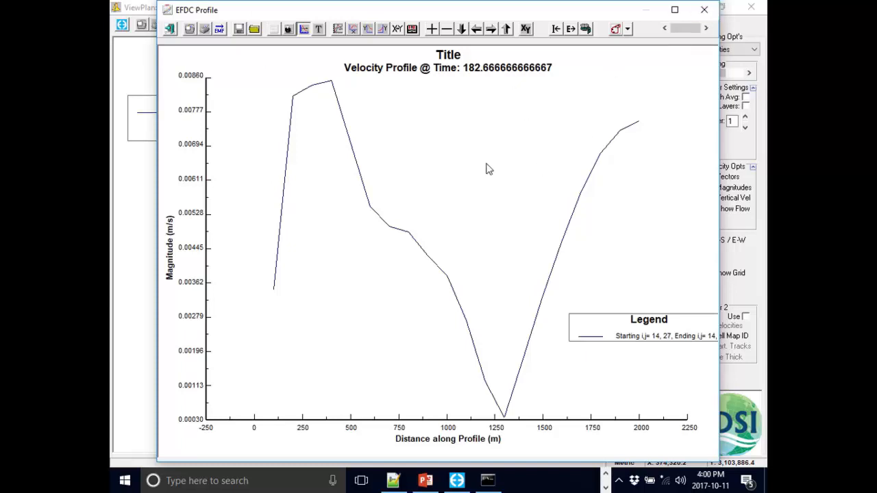
left_click_drag(635, 345, 470, 122)
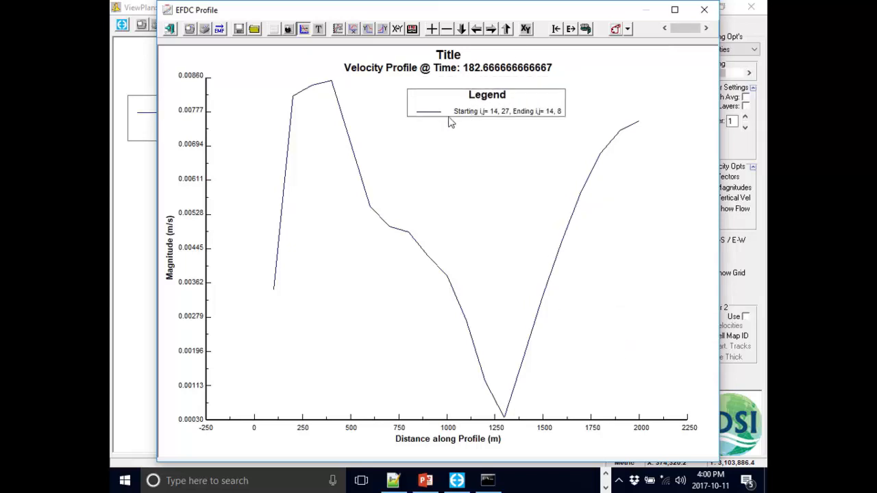
left_click(703, 10)
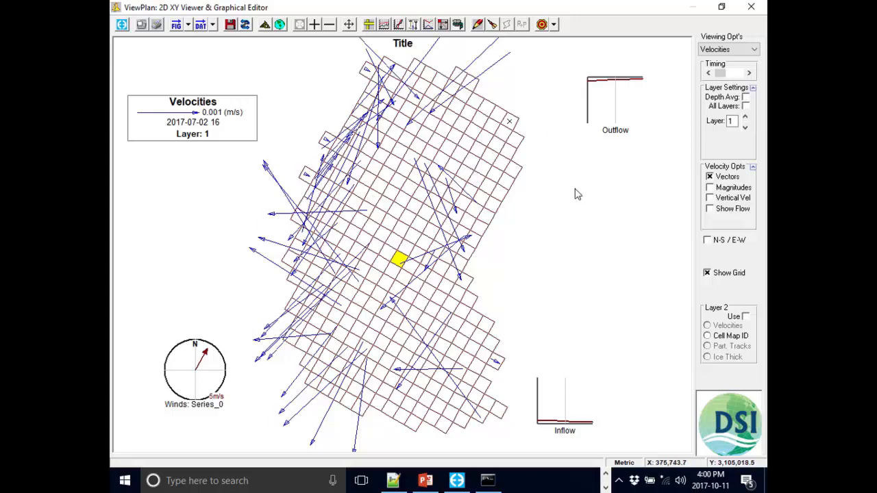
- Show layer 1 velocities as colored magnitudes instead of vectors, with the whole lake grid in view
scroll(533, 192, "down", 2)
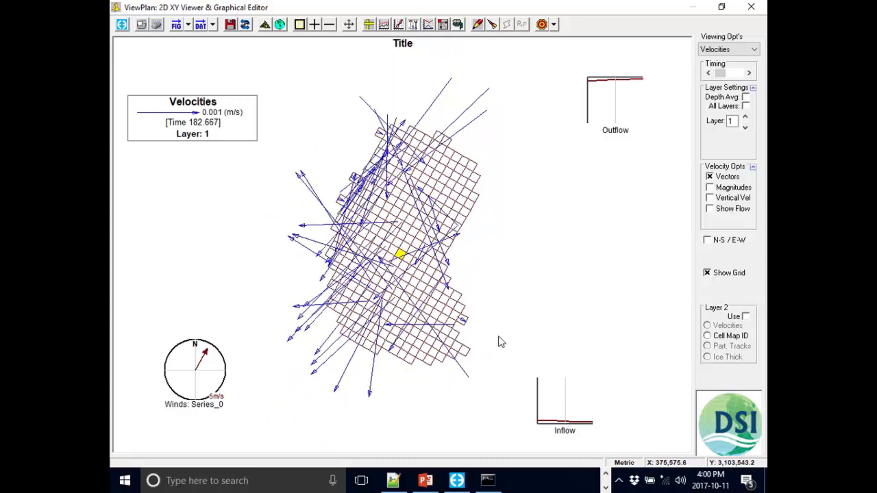
scroll(496, 353, "up", 2)
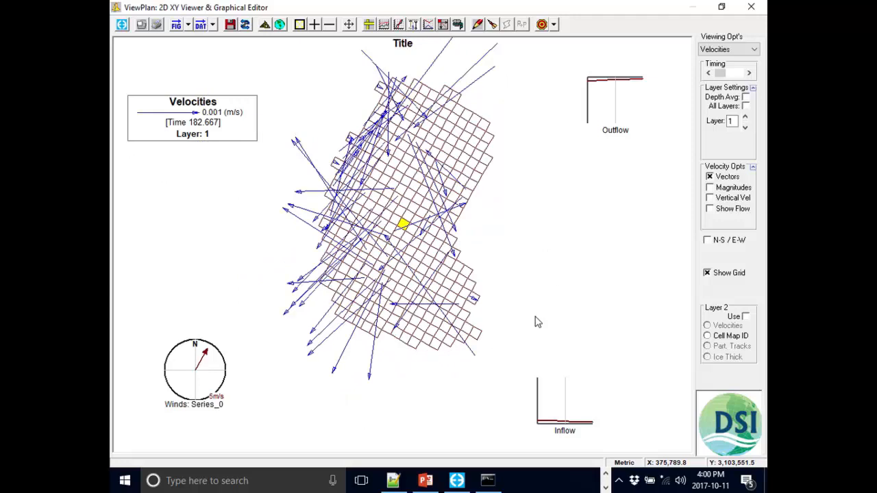
left_click(710, 177)
left_click(710, 188)
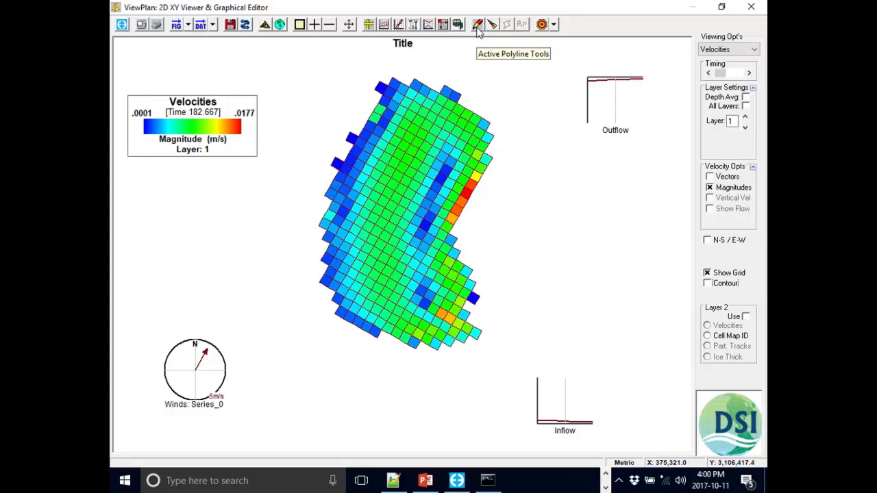
- Draw a polyline along the lake's centerline from the inflow cell in the southeast to the outflow corner in the northeast
left_click(477, 30)
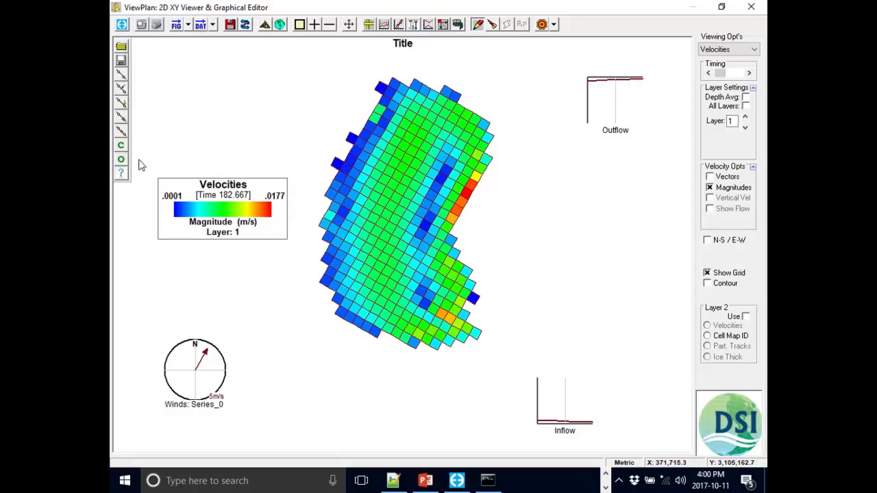
left_click(122, 76)
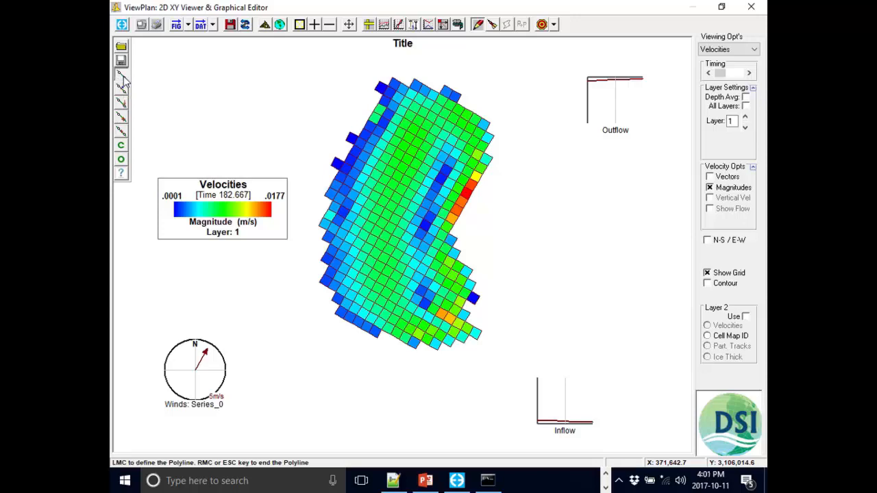
left_click(477, 335)
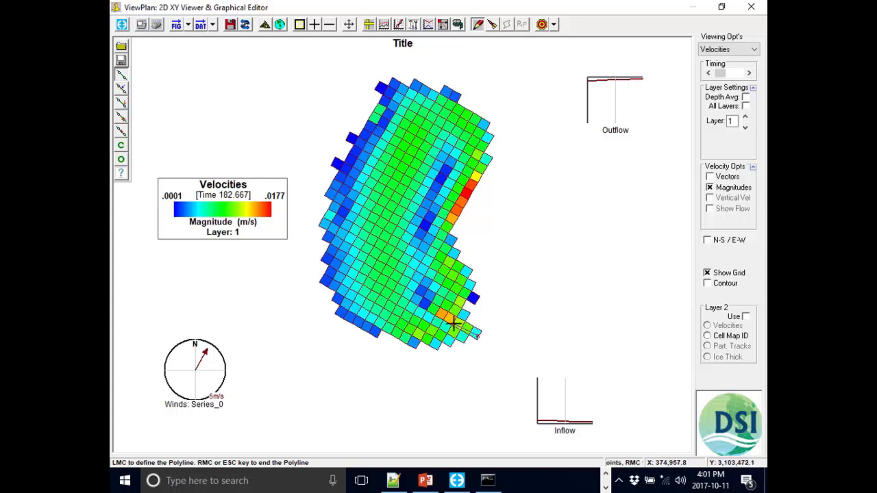
left_click(425, 304)
left_click(402, 280)
left_click(379, 253)
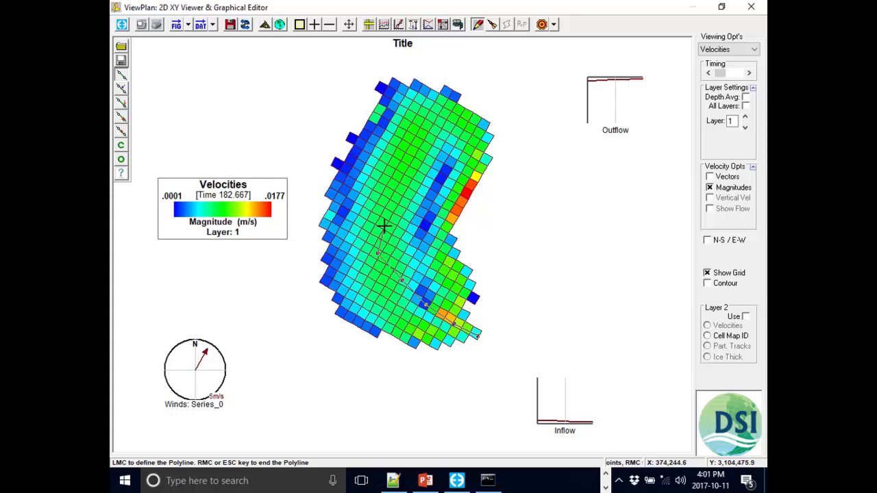
left_click(379, 179)
left_click(411, 141)
left_click(454, 128)
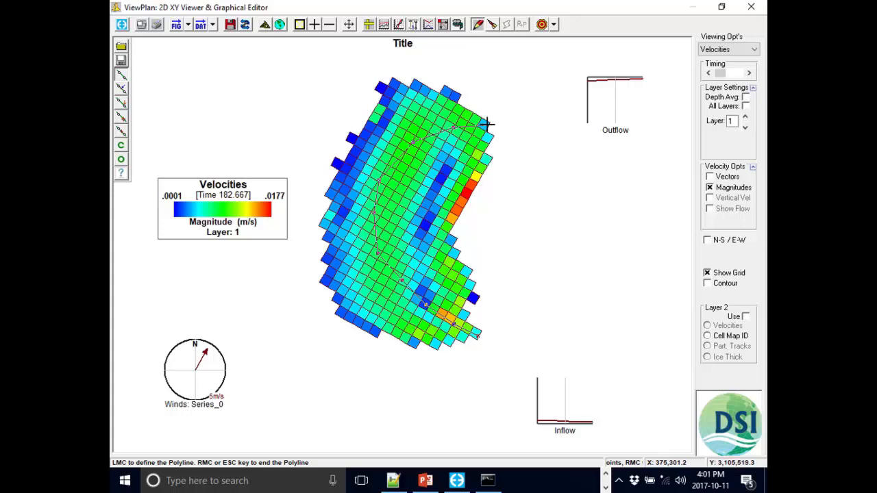
right_click(484, 123)
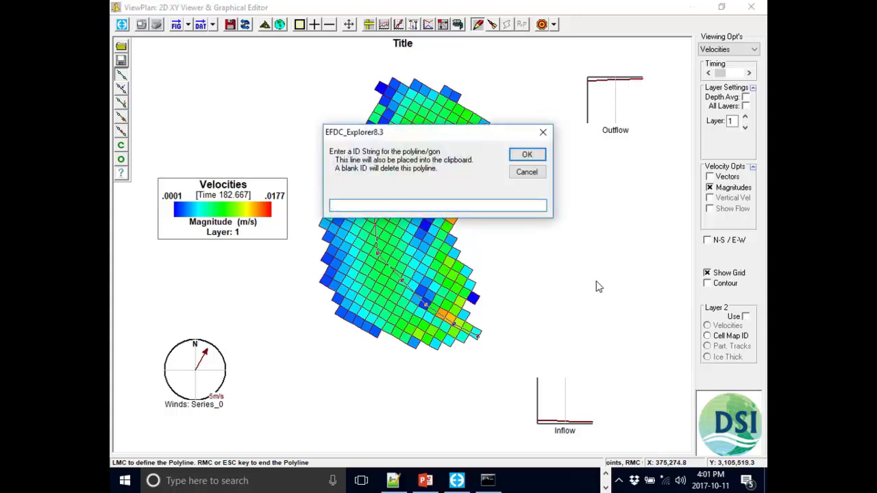
- Give the new polyline the ID centerline-from-inflow-to-outflow
left_click_drag(474, 135, 299, 312)
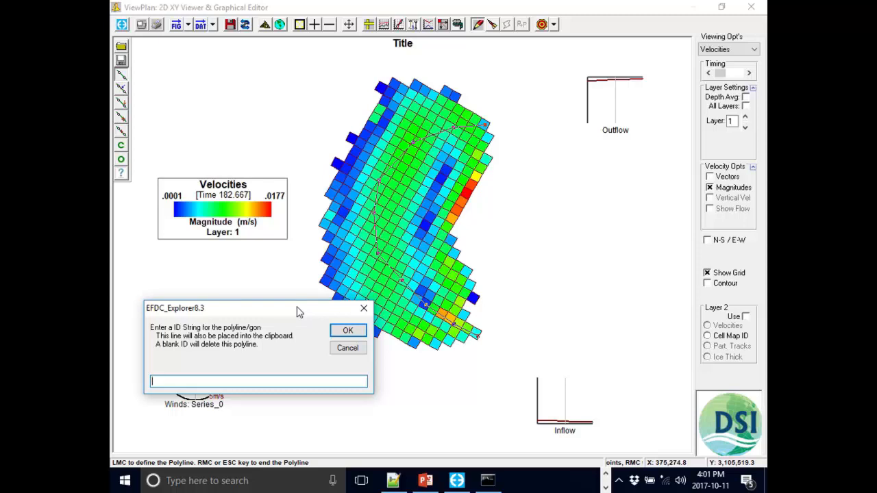
type("centerline-from-inflow-to-outflow")
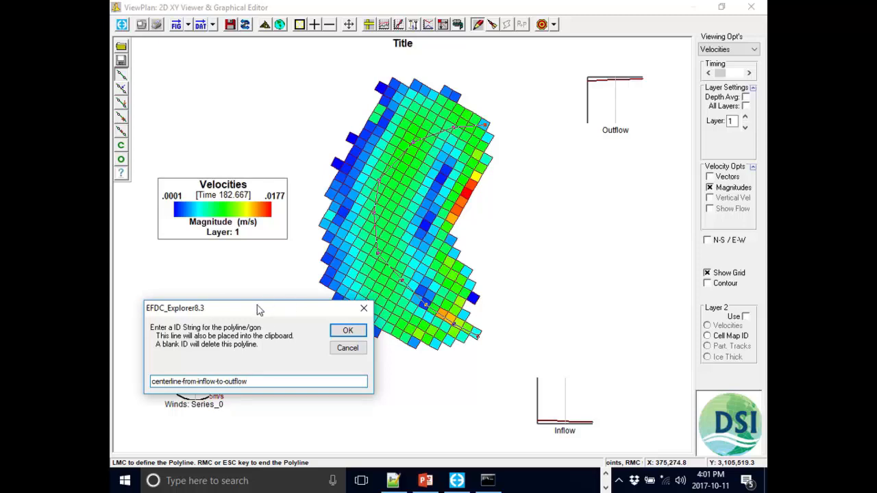
left_click_drag(259, 308, 273, 274)
left_click(367, 302)
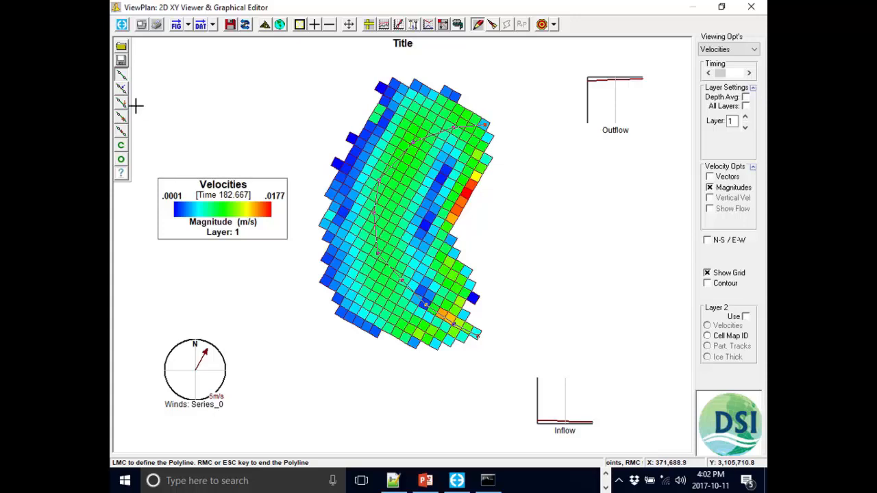
- Save the polyline as "Centerline inflow-outflow" in the #analysis folder and close the polyline tools
left_click(122, 58)
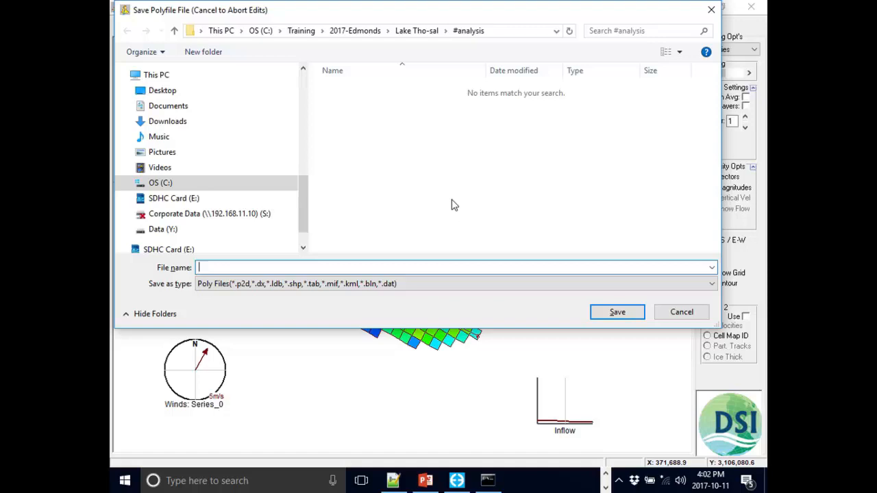
type("Centerline")
type("inflow-outflow")
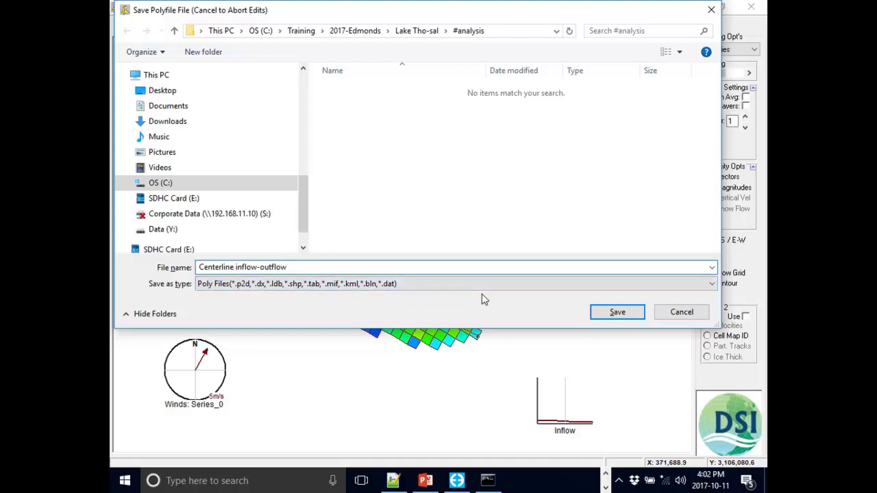
left_click(615, 318)
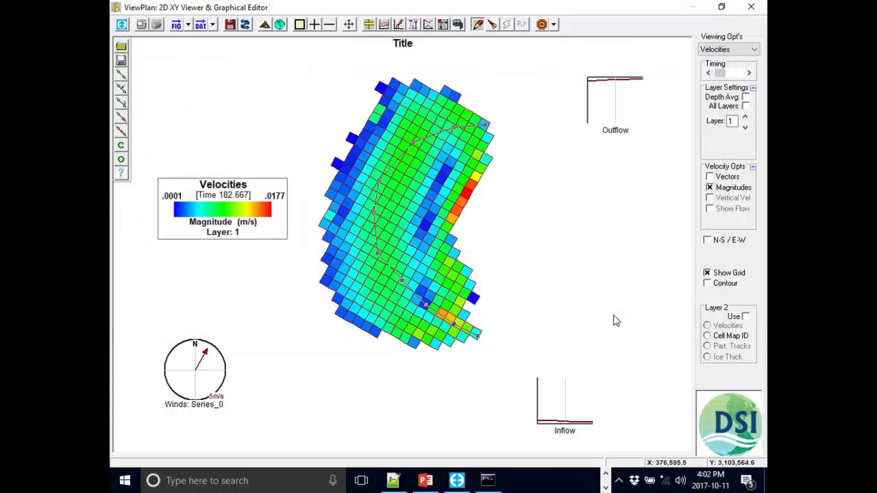
left_click(477, 25)
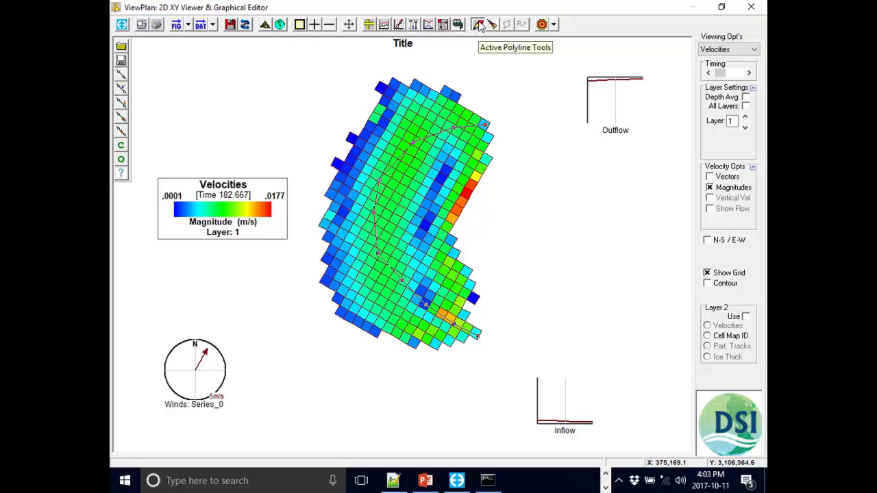
left_click(479, 24)
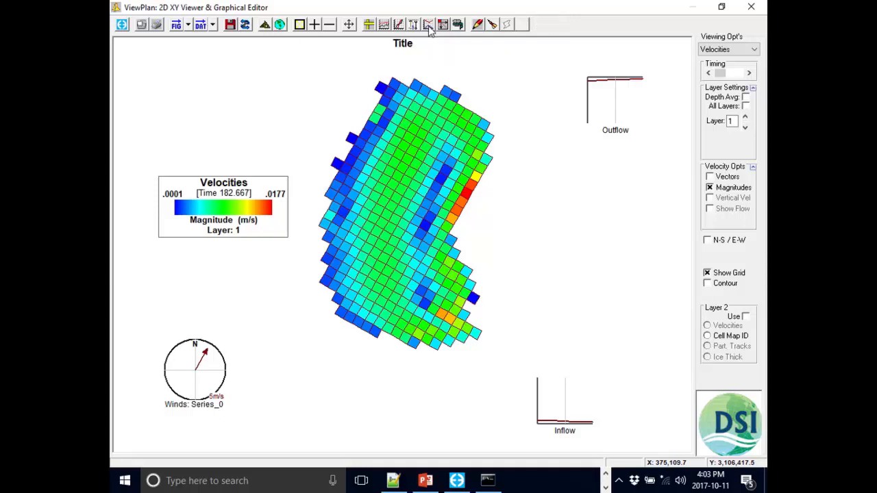
- Start a longitudinal velocity profile extraction that uses a drape line, ready for its first line's layer definition
left_click(429, 25)
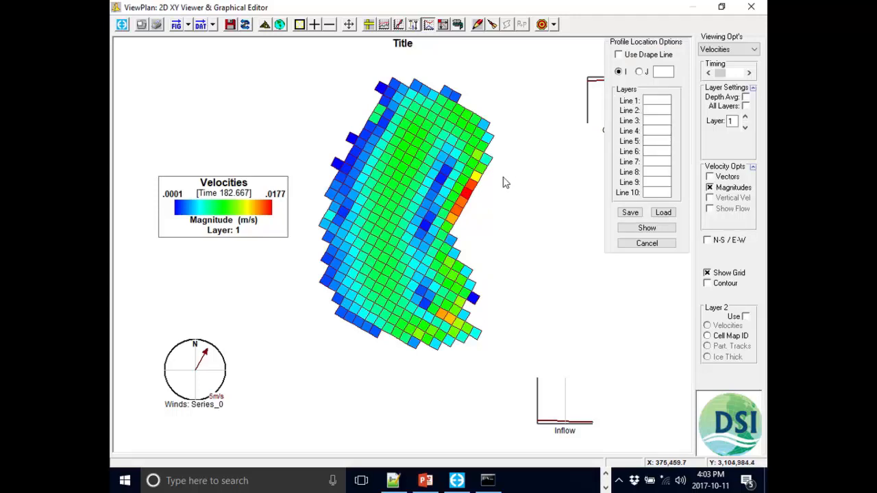
left_click(647, 56)
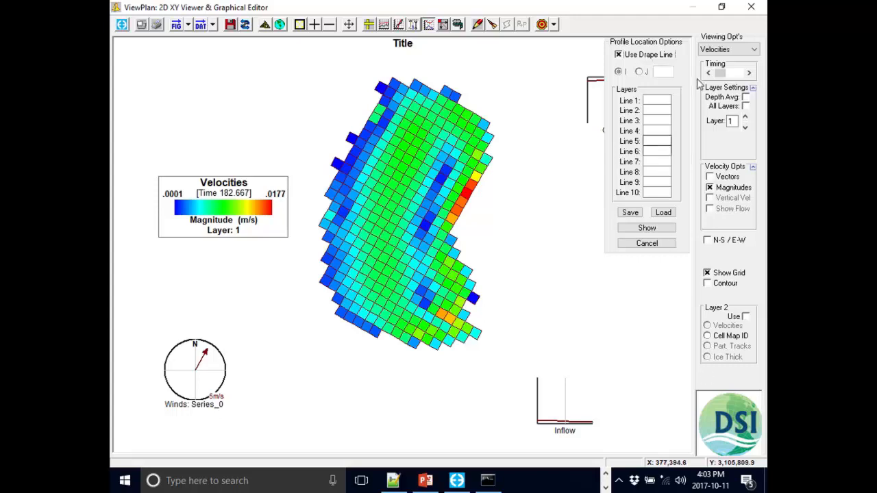
left_click(657, 101)
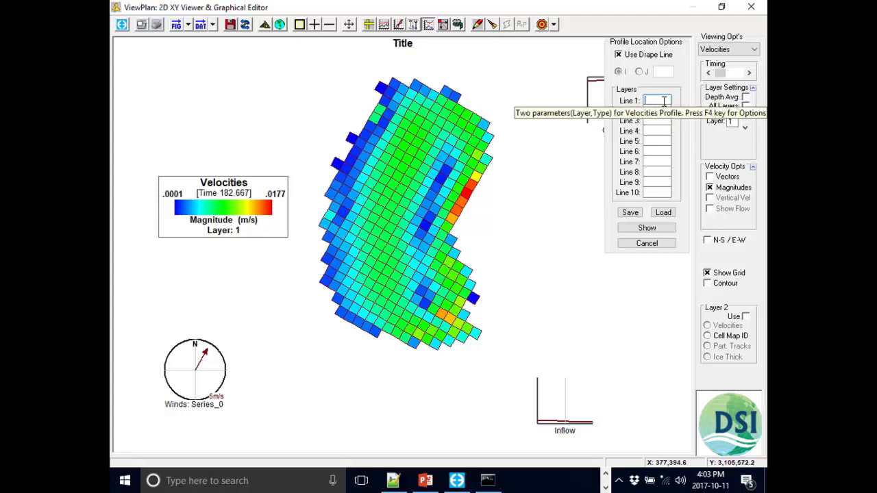
- Examine the help on layer and velocity option codes for the profile lines
right_click(663, 102)
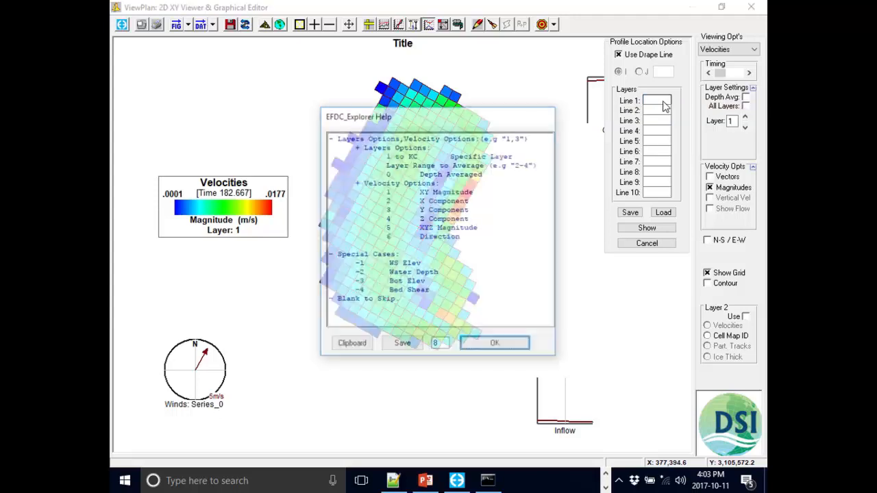
left_click_drag(393, 115, 283, 56)
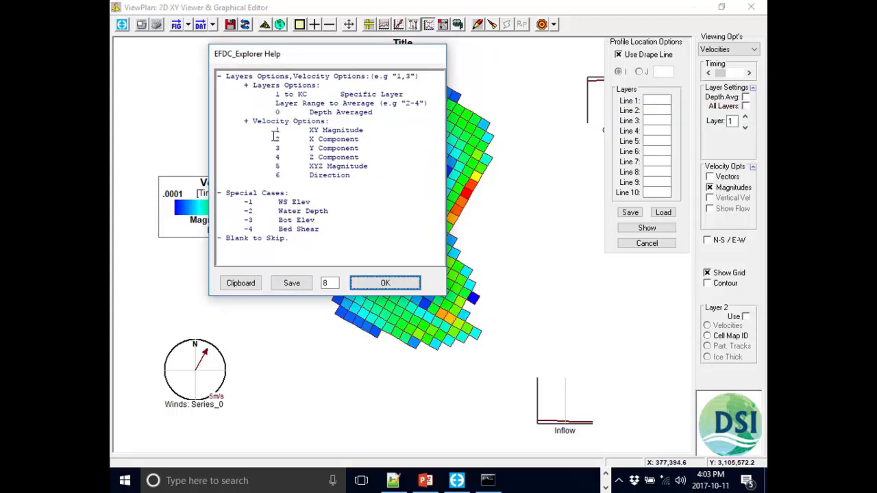
left_click(281, 130)
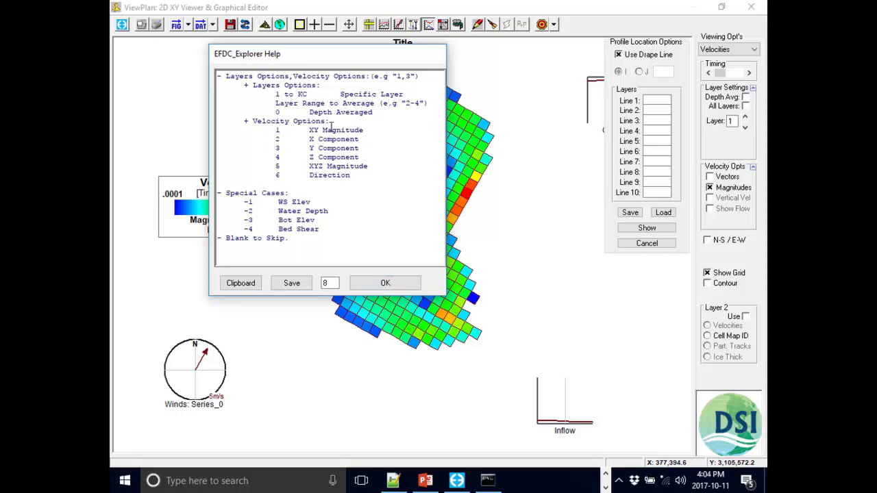
left_click_drag(332, 130, 417, 135)
left_click(377, 137)
left_click_drag(273, 139, 361, 141)
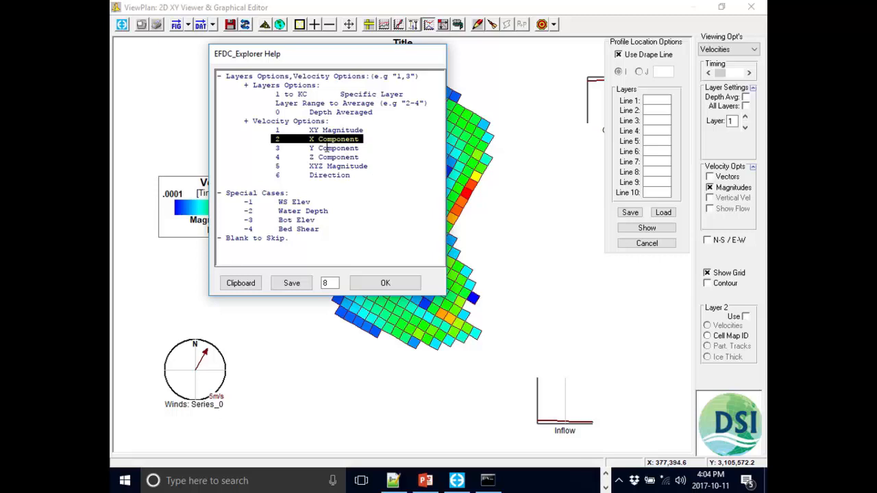
left_click_drag(272, 148, 382, 161)
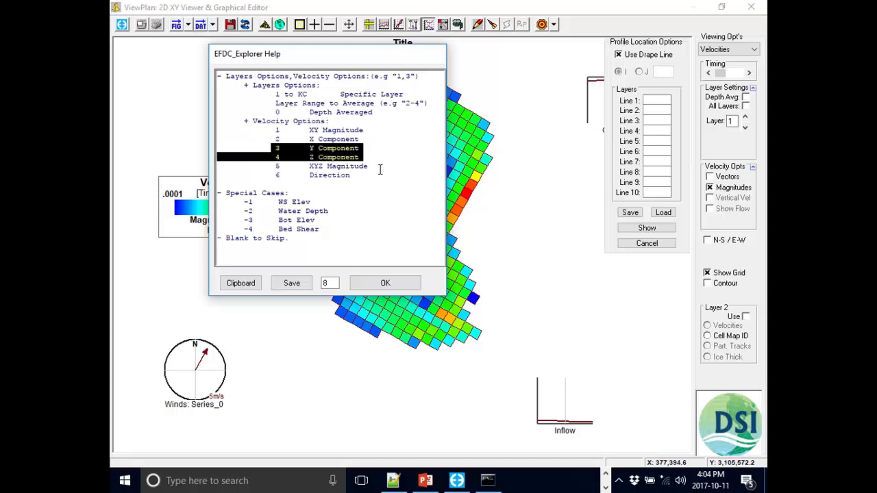
left_click(378, 166)
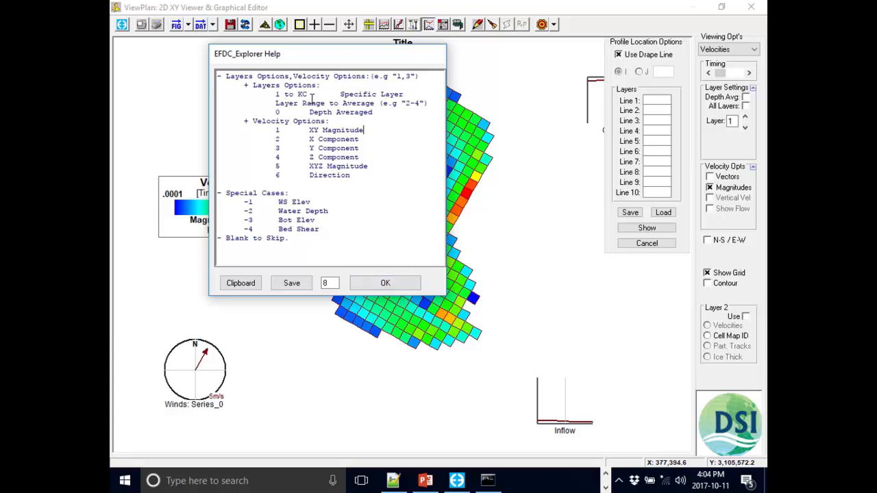
left_click(410, 286)
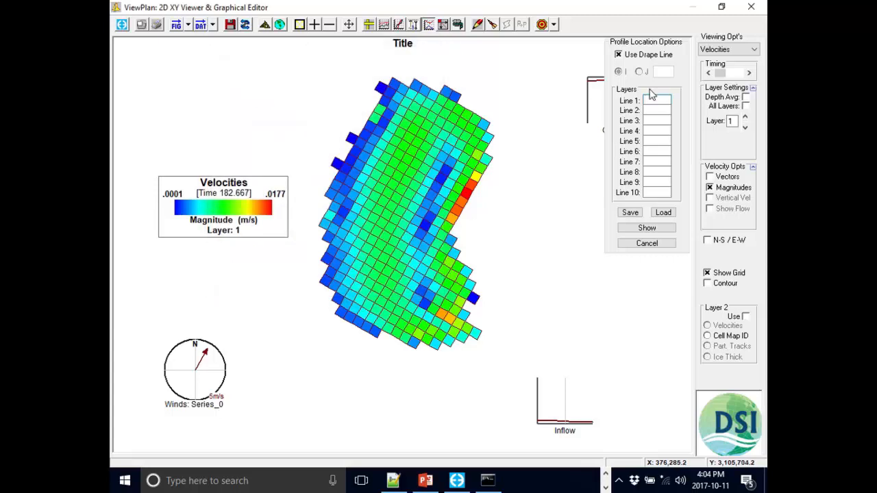
- Try to show the profile with Line 1 set only to layer 1
type("1")
left_click(651, 230)
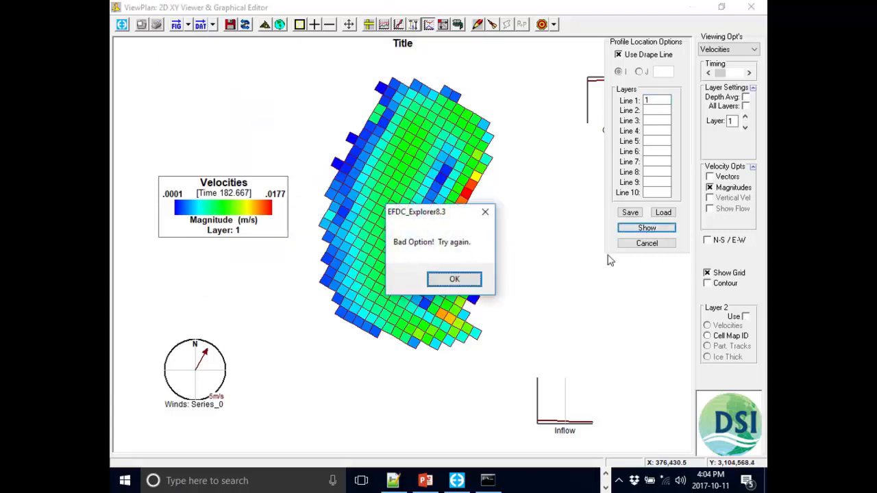
left_click(453, 281)
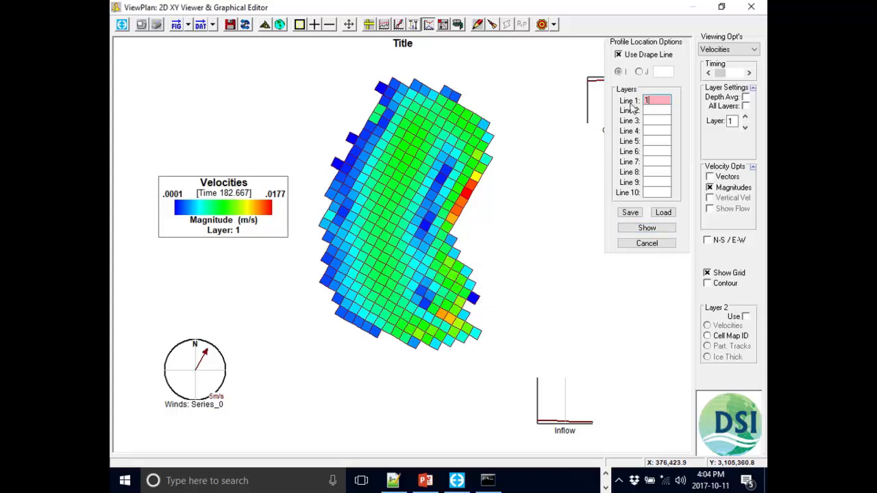
- Recheck the profile line help for the two-parameter format and the XY magnitude code
left_click_drag(659, 102, 605, 110)
type("?")
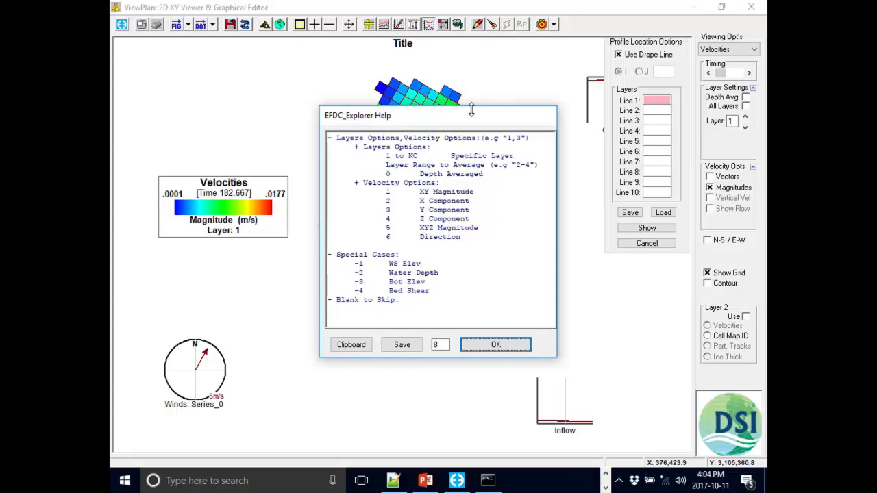
left_click_drag(464, 118, 342, 116)
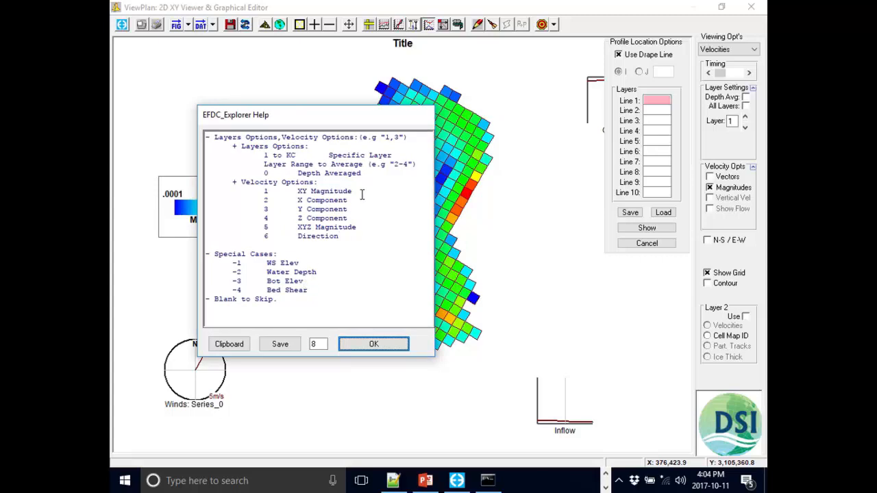
left_click_drag(415, 138, 384, 139)
left_click(382, 145)
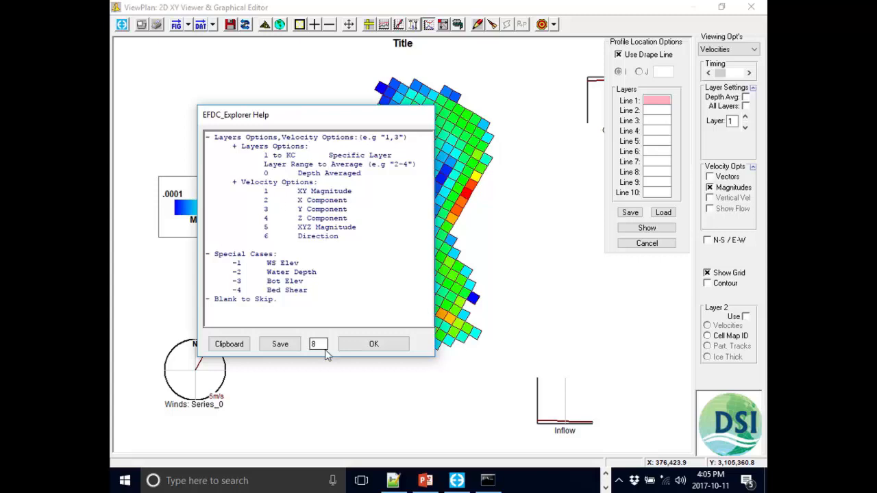
left_click(372, 345)
left_click(340, 144)
left_click_drag(301, 192, 357, 194)
left_click(390, 342)
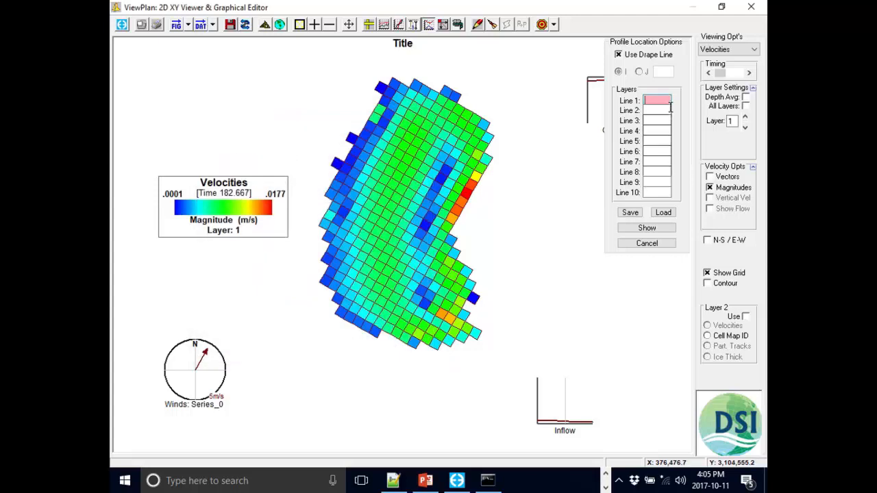
- Set Line 1 to 1,1 and plot the velocity profile along the drape line file Centerline inflow-outflow.p2d
type("1,1")
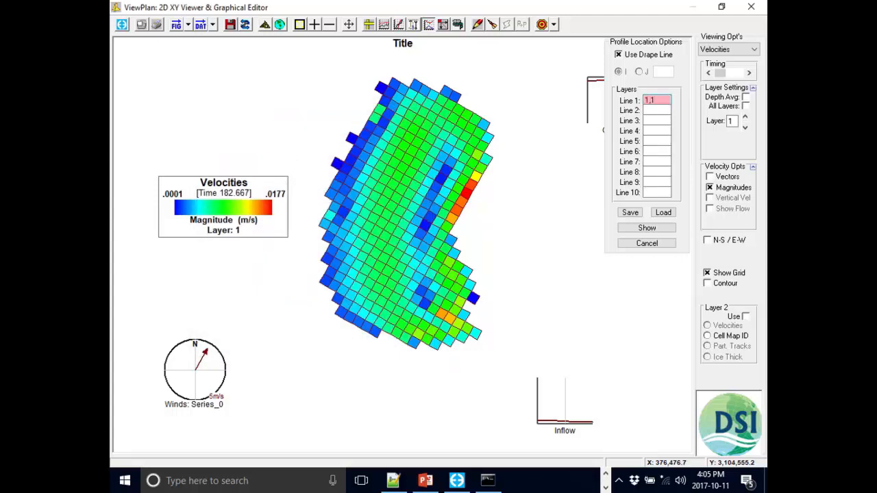
left_click(647, 228)
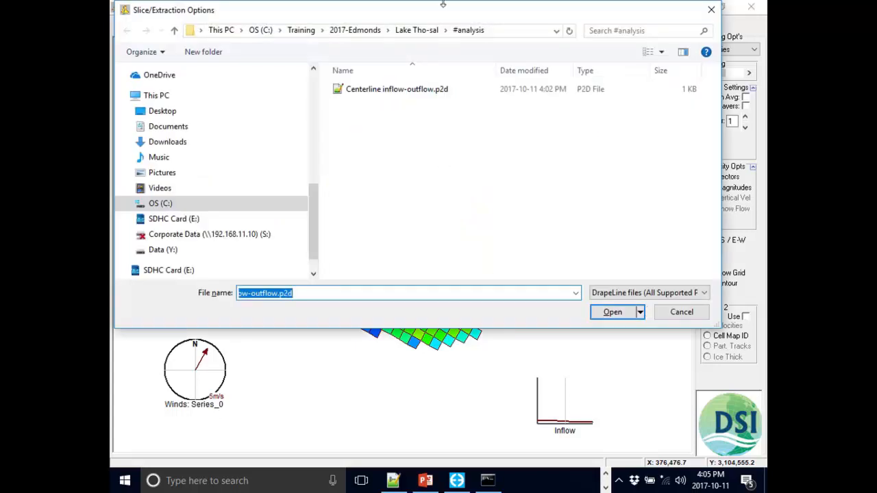
left_click_drag(444, 15, 447, 52)
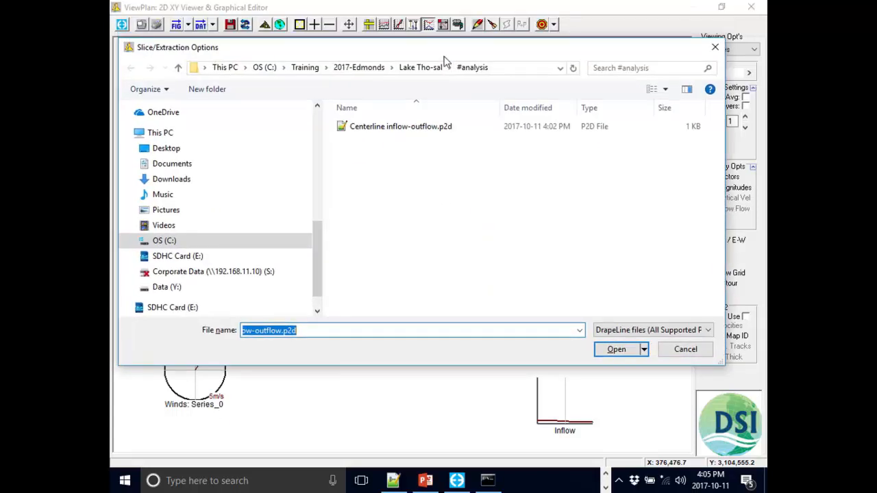
left_click(433, 132)
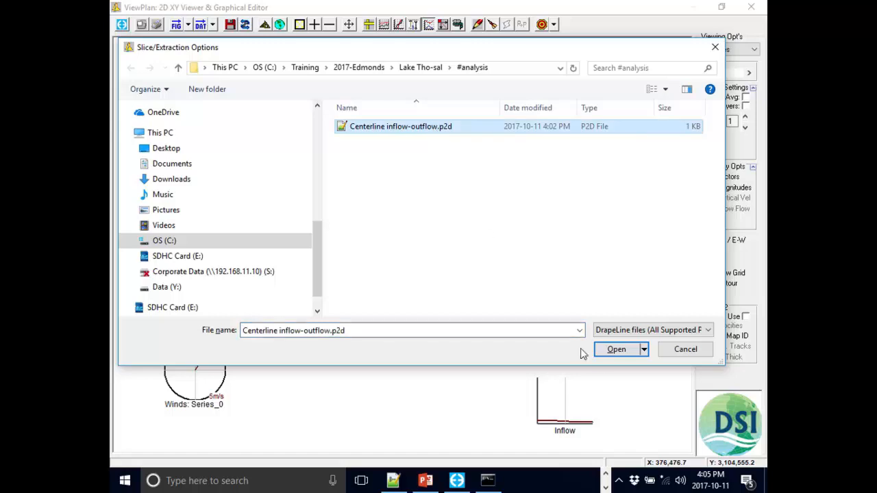
left_click(610, 349)
- Arrange the legend at the plot's upper right, the outflow inset below it, and the inflow inset at the lower left
left_click_drag(446, 278, 528, 174)
left_click_drag(365, 211, 317, 141)
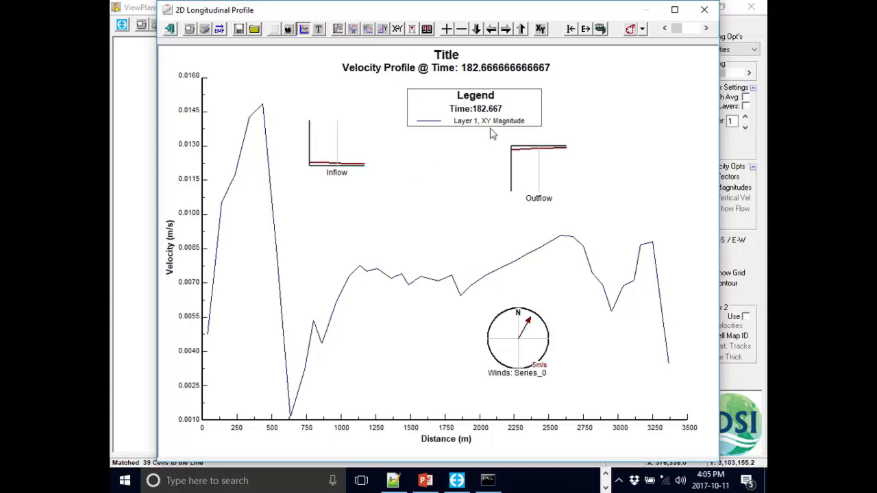
left_click_drag(513, 108, 571, 97)
left_click_drag(527, 163, 524, 192)
left_click_drag(319, 152, 238, 116)
left_click_drag(538, 187, 677, 170)
left_click_drag(247, 109, 235, 404)
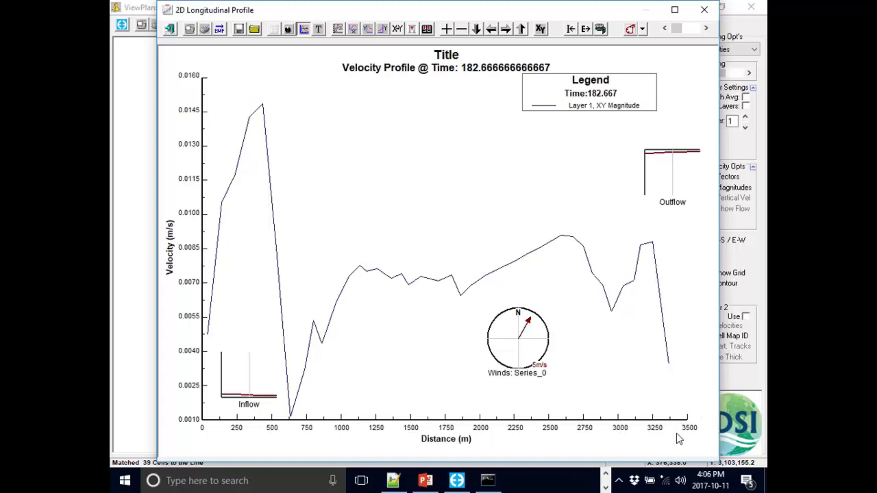
left_click_drag(617, 79, 613, 97)
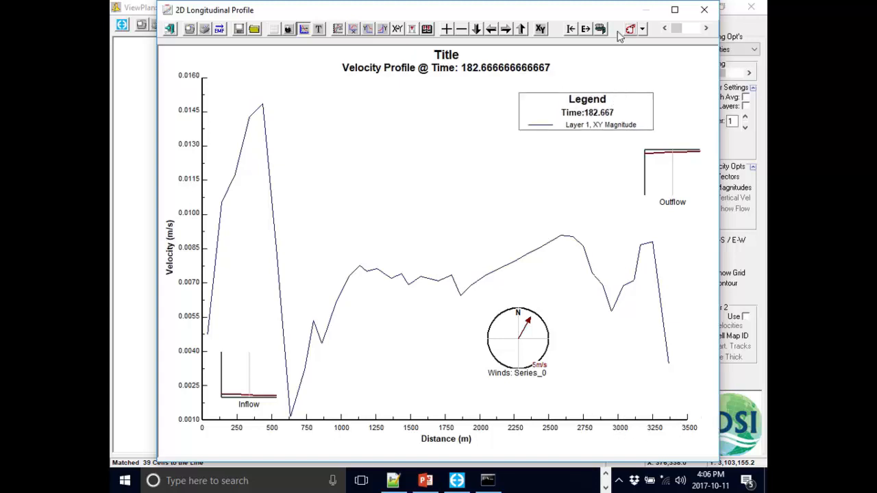
- Advance the profile to time 183.750 and fix the velocity axis to a range of 0 to 0.05 without automatic scaling
left_click(705, 29)
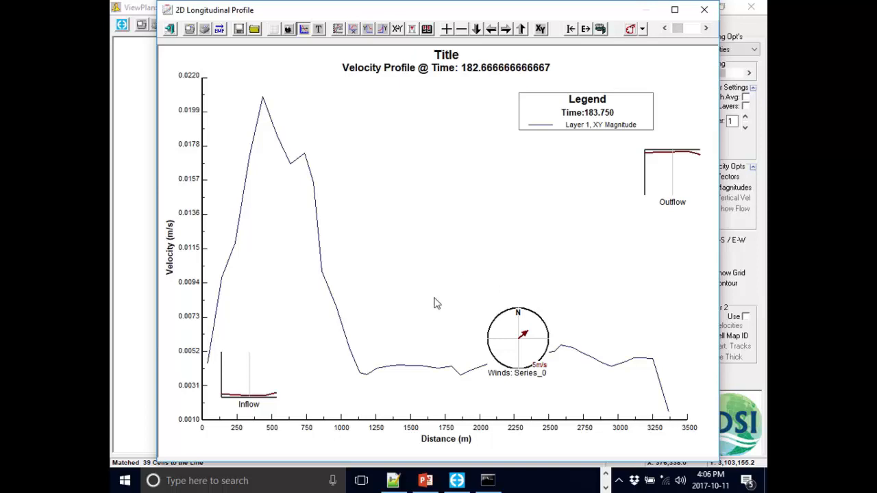
double_click(190, 184)
left_click(462, 157)
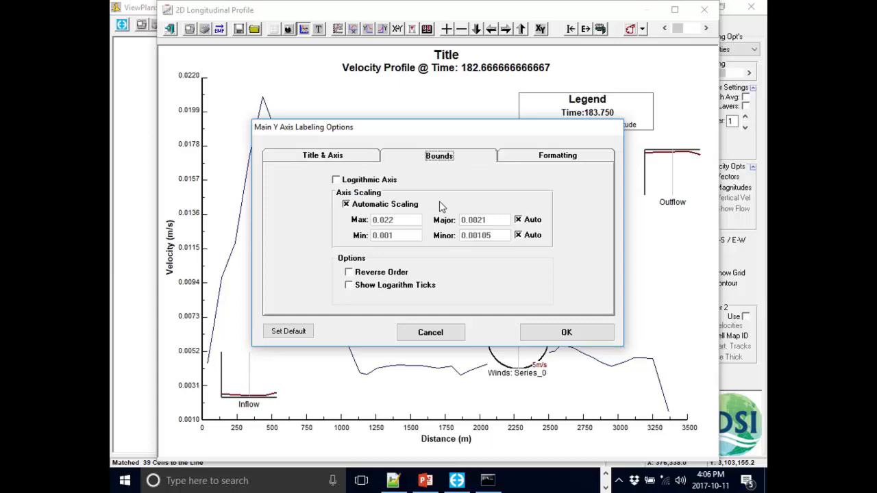
left_click(382, 207)
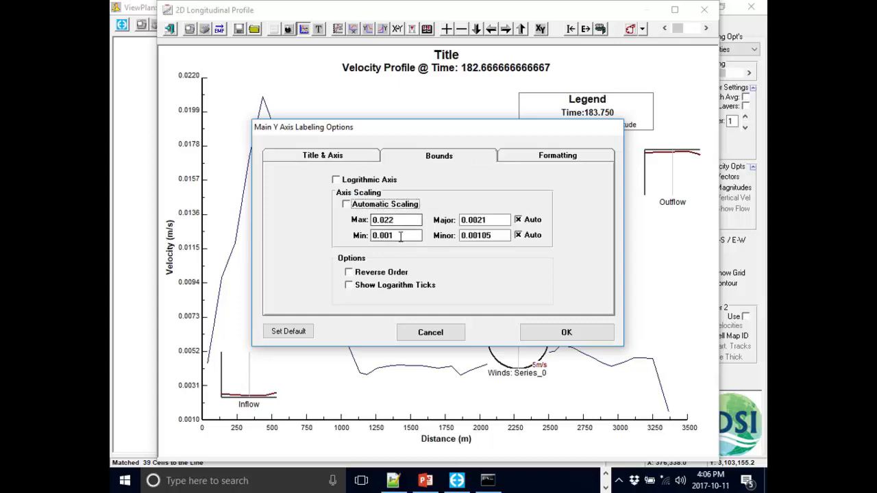
double_click(407, 235)
type("0")
double_click(406, 219)
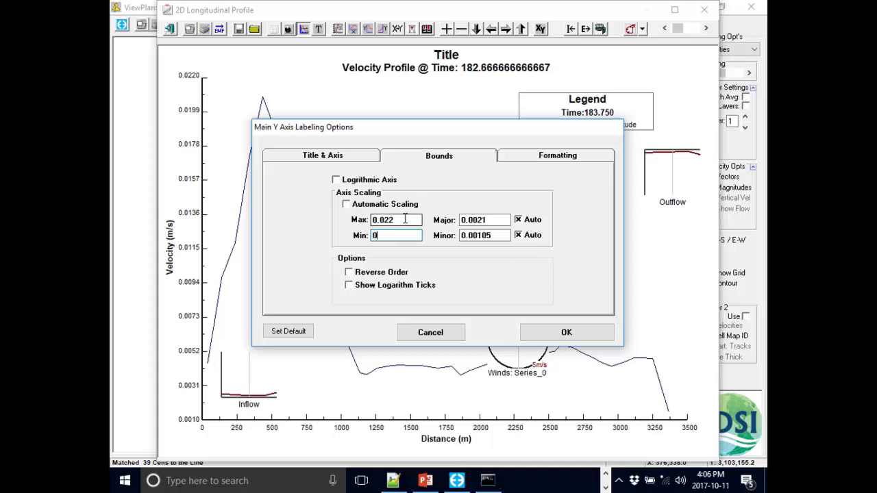
type("0.0")
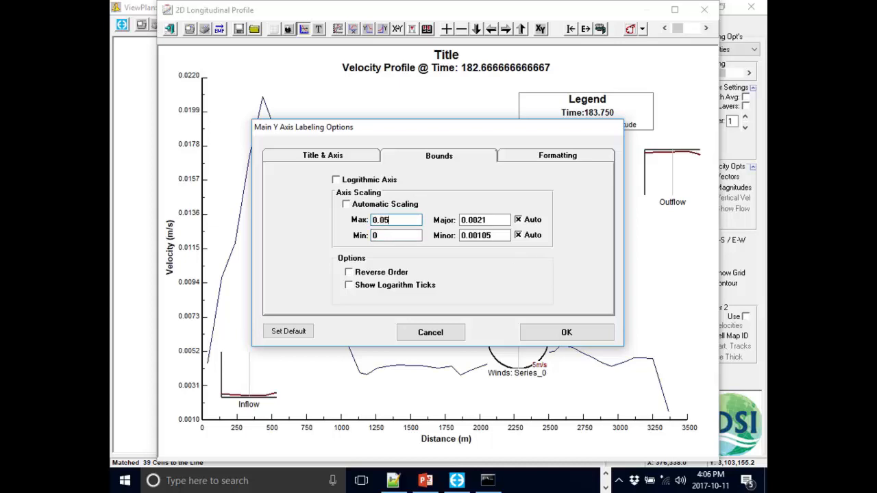
left_click(607, 335)
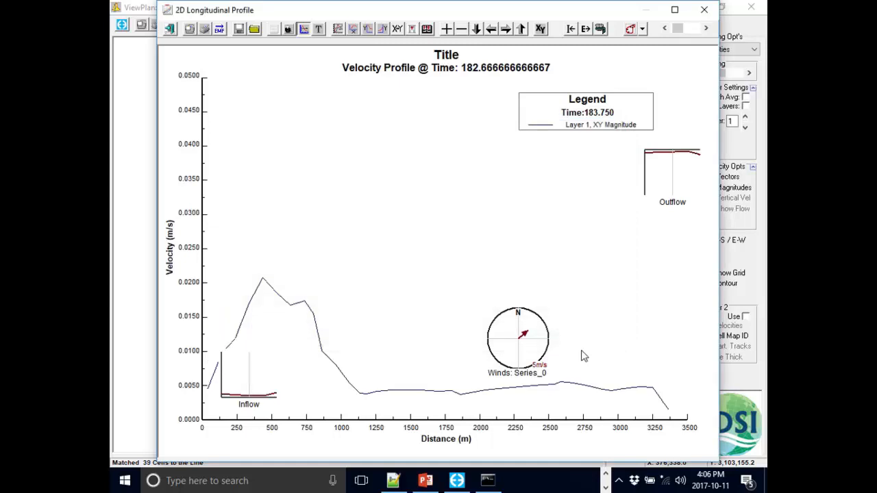
- Rearrange the wind rose, legend, and inflow and outflow insets clear of the curve, and show the legend time as a calendar date
left_click_drag(517, 343, 259, 100)
left_click_drag(609, 120, 361, 120)
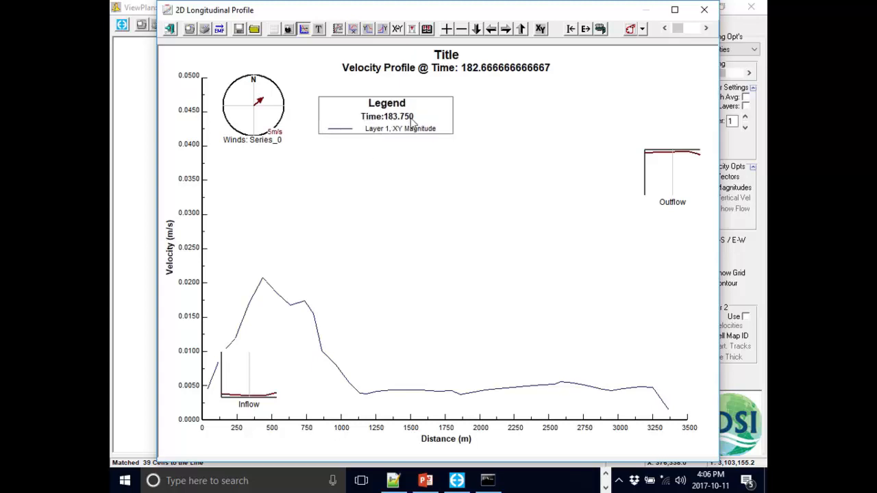
left_click(426, 31)
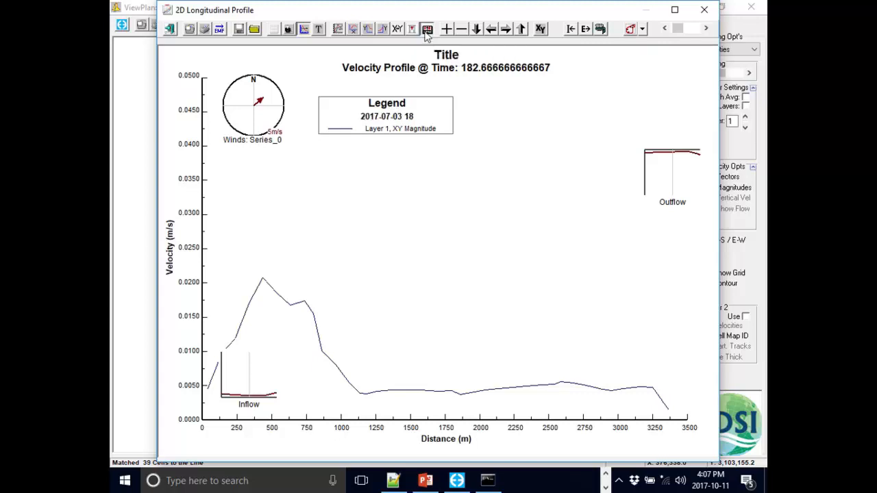
left_click(427, 31)
left_click(428, 32)
left_click_drag(688, 177, 684, 334)
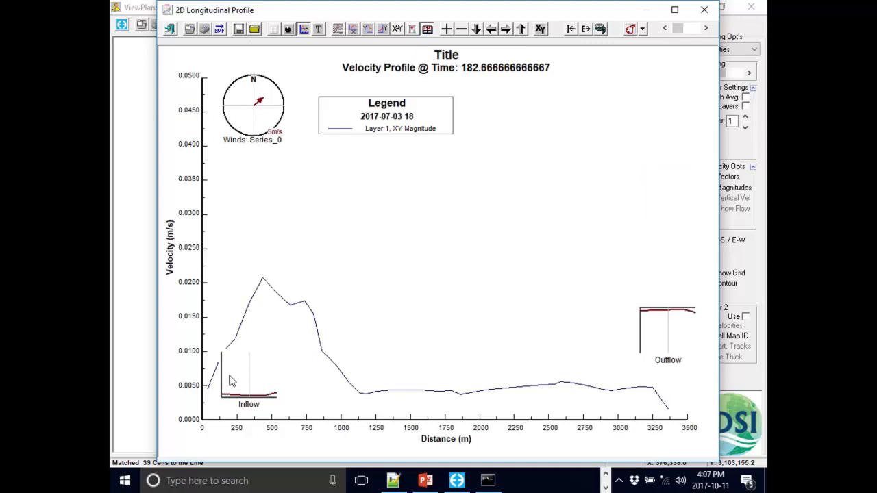
left_click_drag(254, 391, 274, 379)
- Animate the velocity profile on screen without exporting to AVI, using a snapshot skip of 1 and a 0.1 s frame delay
left_click(601, 30)
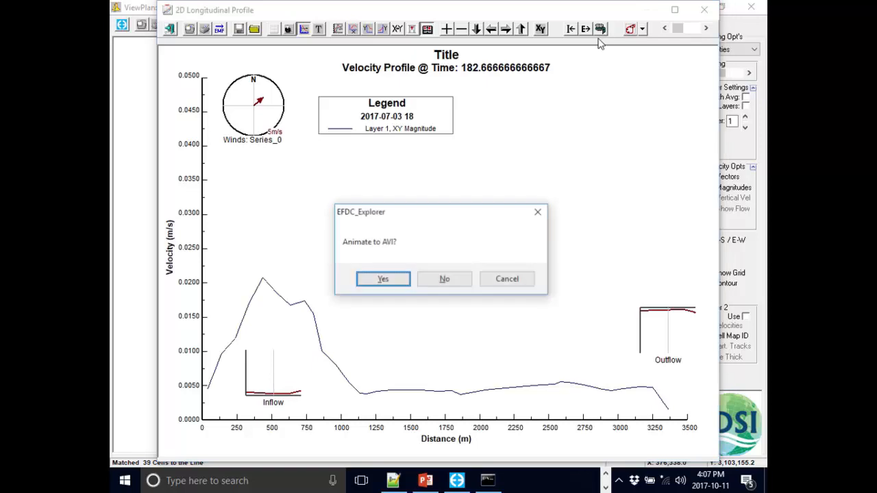
left_click(448, 282)
left_click_drag(444, 196, 442, 174)
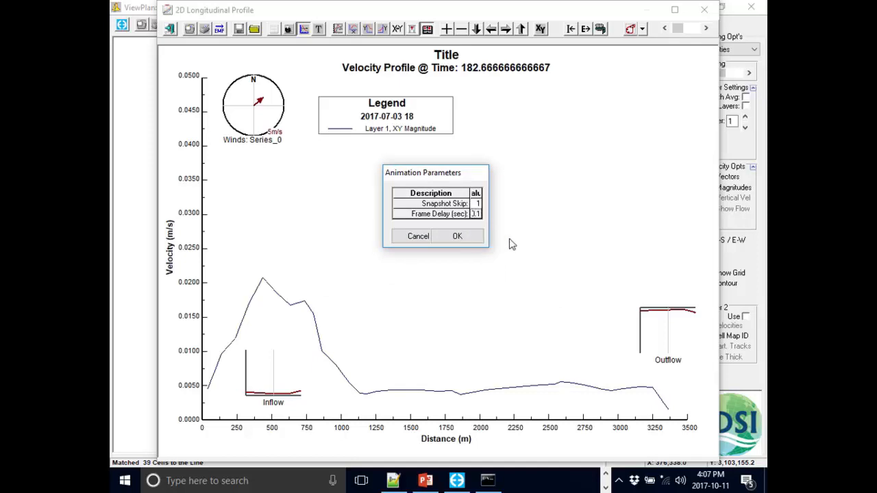
left_click(477, 240)
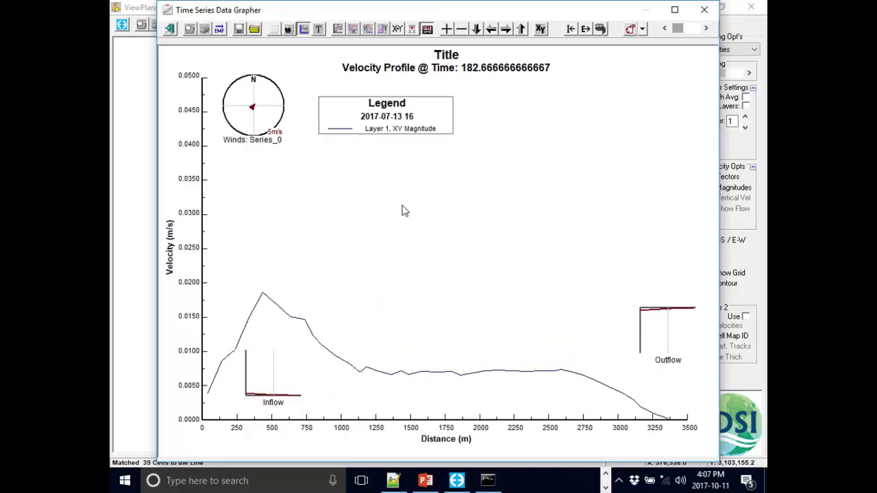
- Shift the legend slightly right and set up an AVI export of the profile animation to LP_velocity-profile-inflow-outflow.avi in the #animations folder
left_click_drag(424, 118, 436, 118)
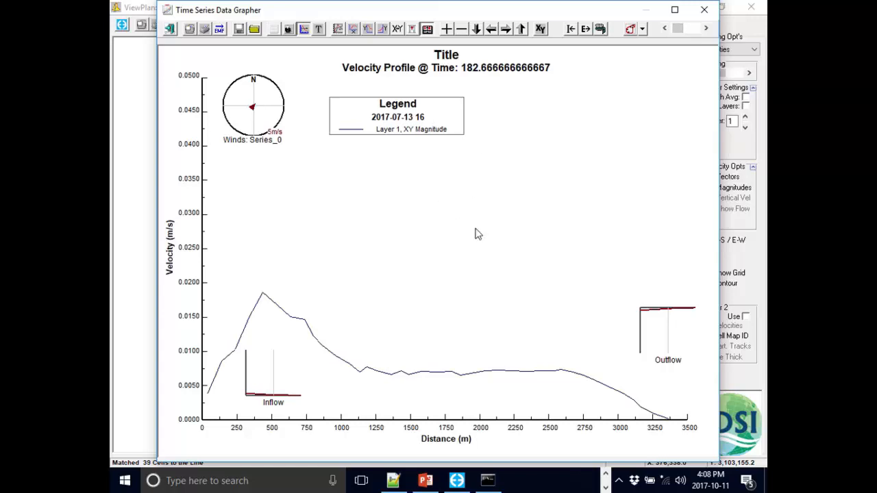
left_click(602, 30)
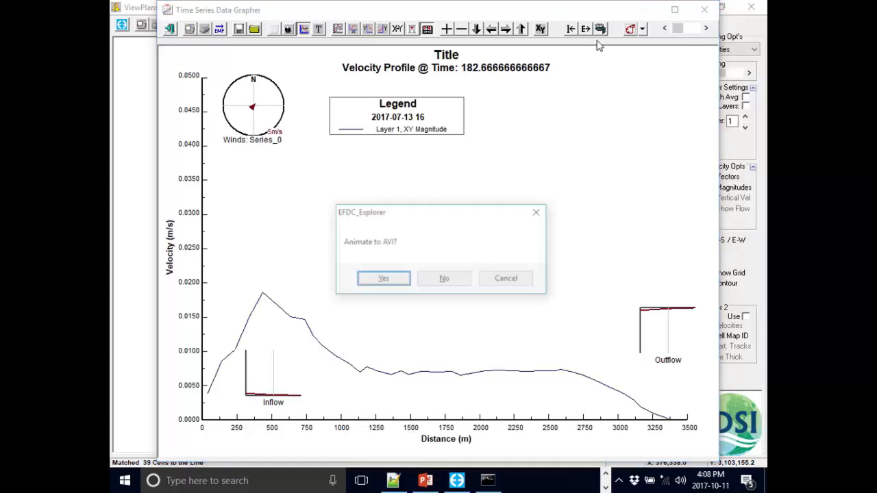
left_click_drag(408, 214, 426, 190)
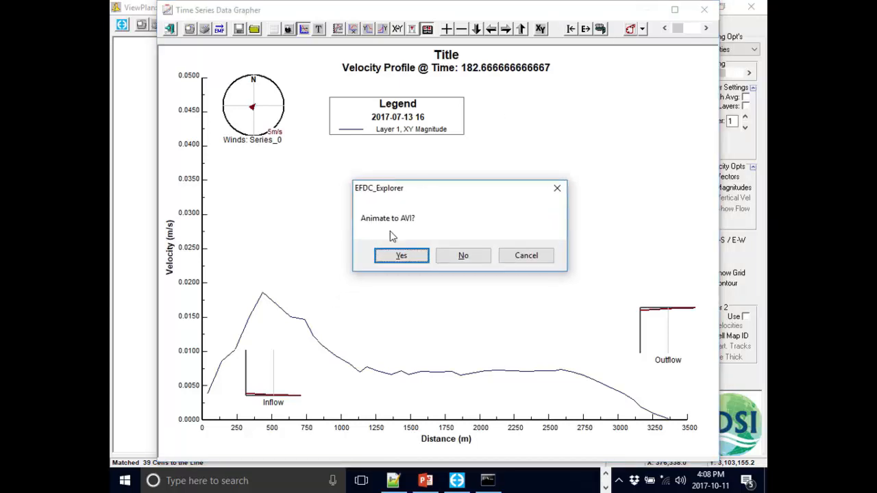
left_click(400, 256)
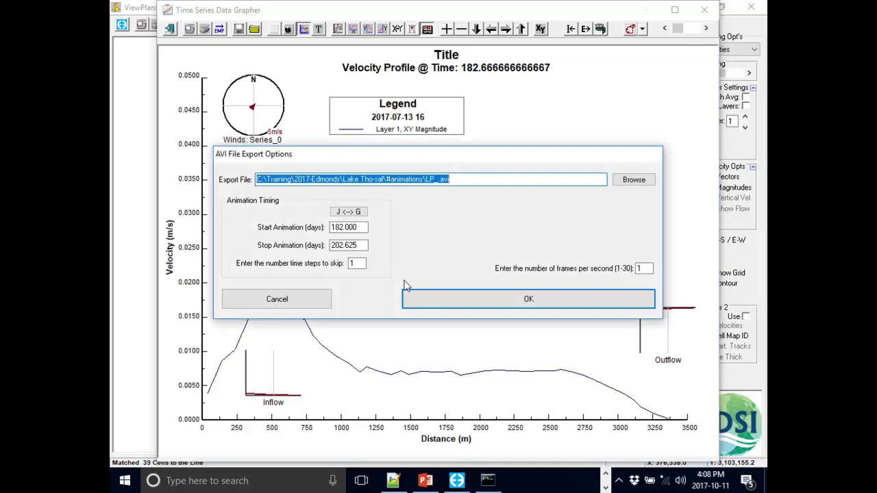
mouse_move(478, 156)
left_mouse_down()
mouse_move(527, 147)
mouse_move(491, 162)
left_mouse_up()
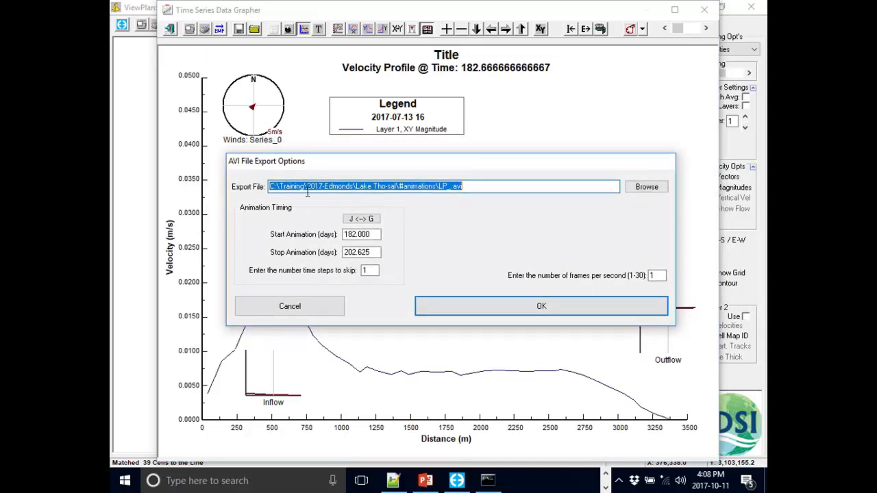
left_click(542, 186)
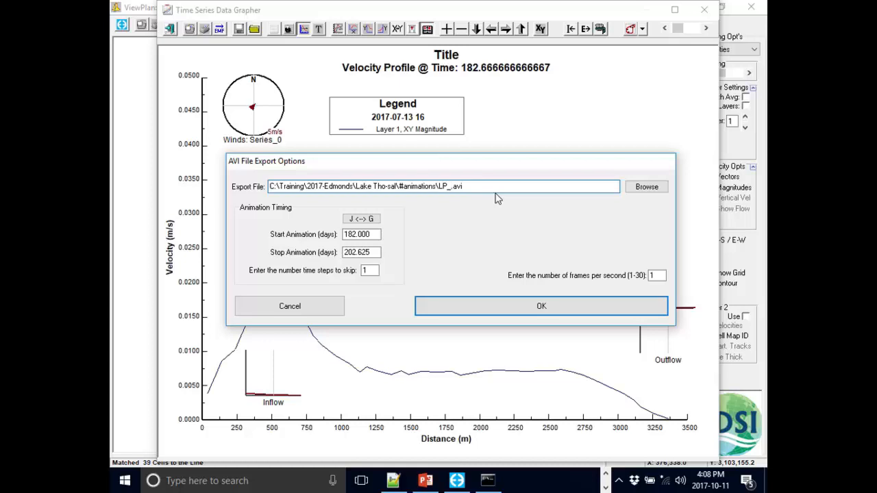
type("velocity-profile-inflow-outflow")
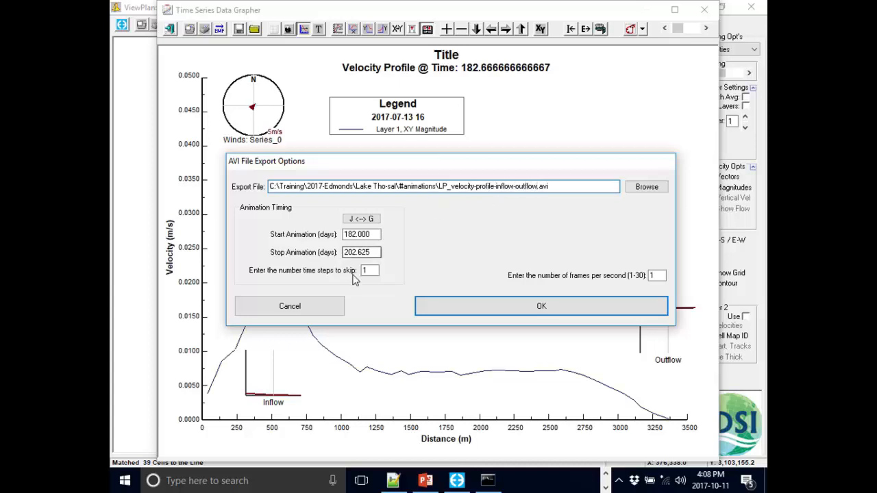
- Set the animation's stop value to 10 days, keep the time-step skip at 1 and 1 frame per second, and run the AVI export
left_click(380, 234)
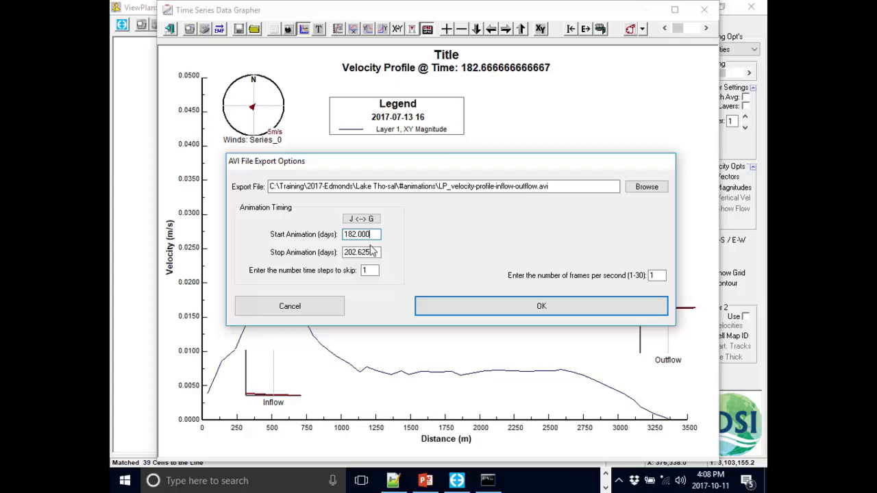
left_click_drag(380, 252, 328, 245)
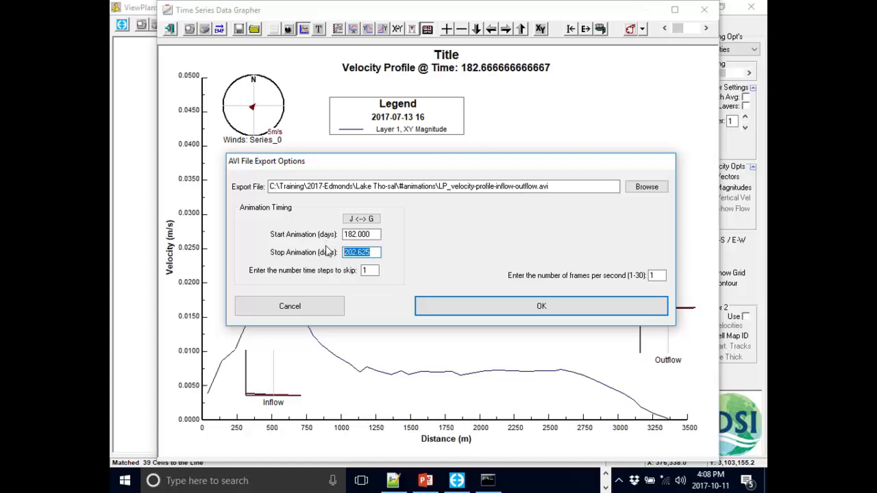
type("10")
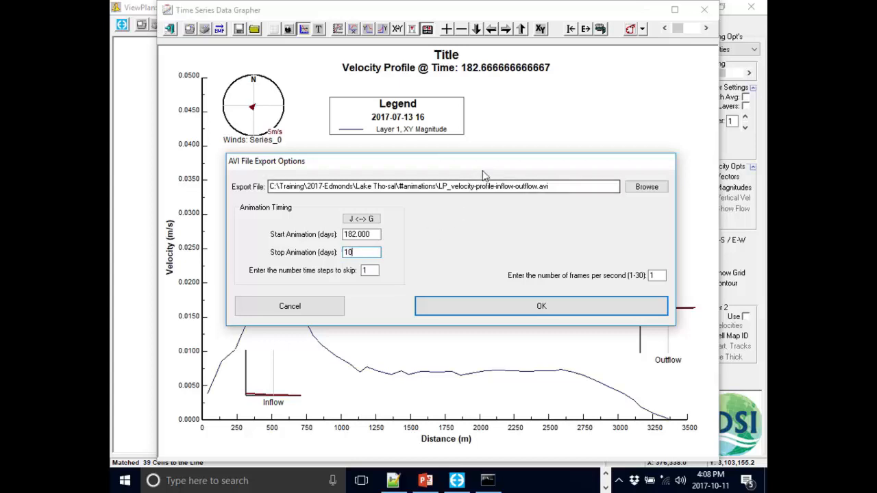
left_click_drag(487, 164, 443, 179)
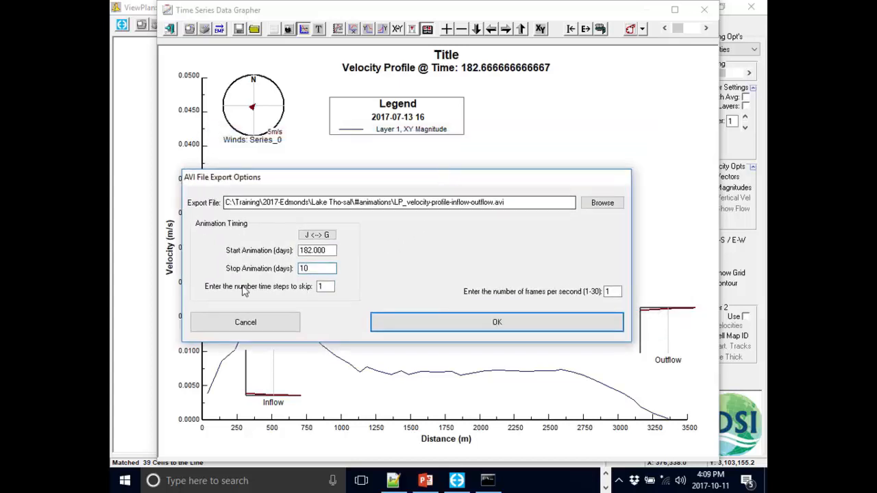
left_click(326, 286)
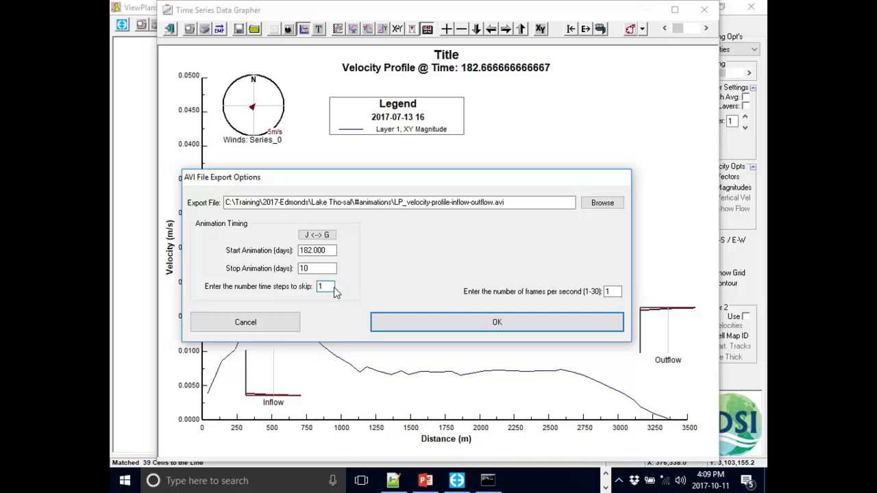
double_click(325, 287)
left_click(322, 268)
double_click(612, 292)
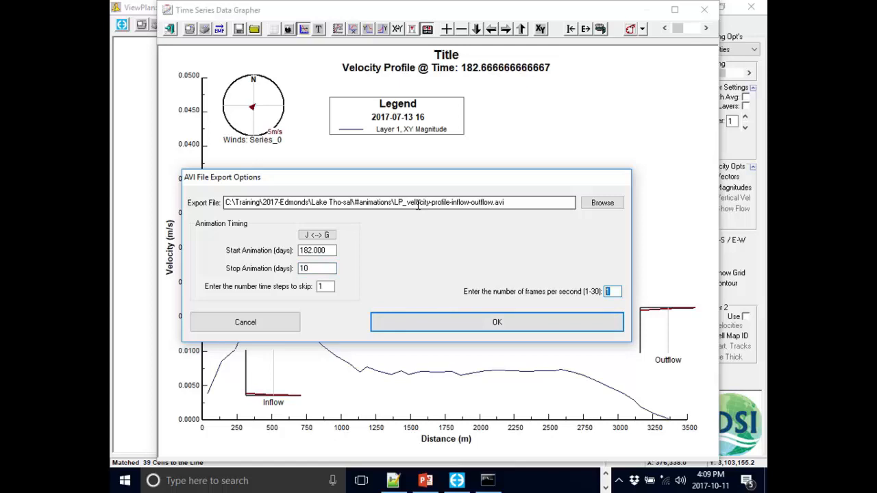
left_click(607, 294)
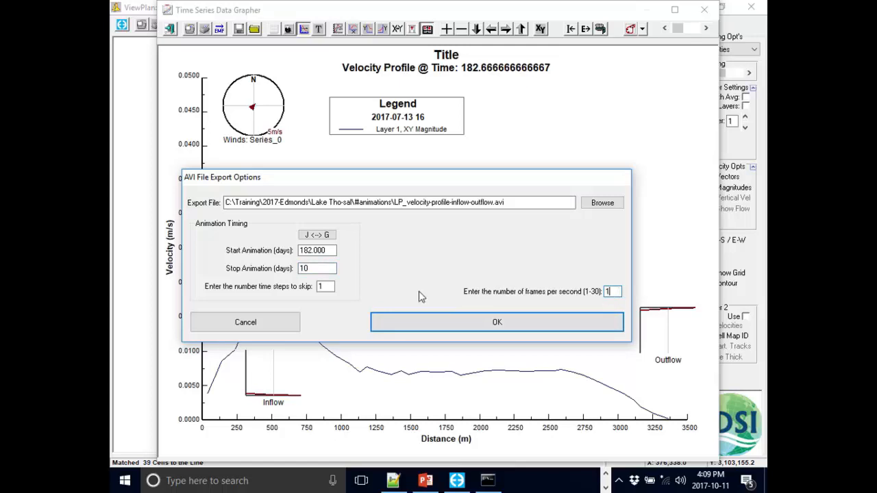
left_click(508, 323)
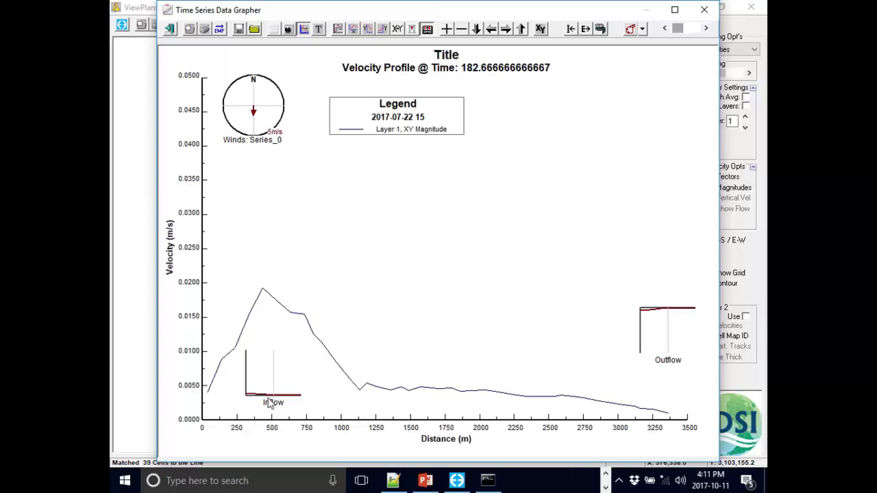
- Nudge the inflow inset slightly down and save the plot settings in the #analysis folder as "Settings - Profile_vel_Magnitude .dsg"
mouse_move(271, 404)
left_mouse_down()
mouse_move(243, 411)
mouse_move(268, 413)
left_mouse_up()
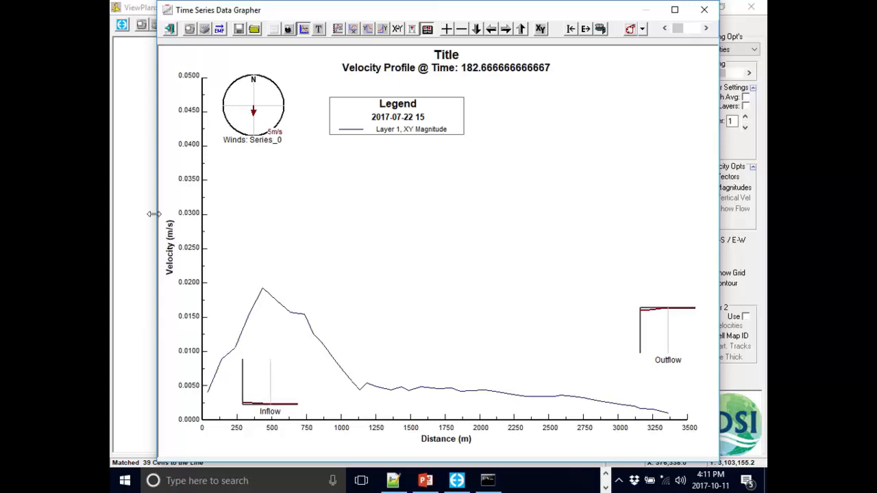
left_click(240, 29)
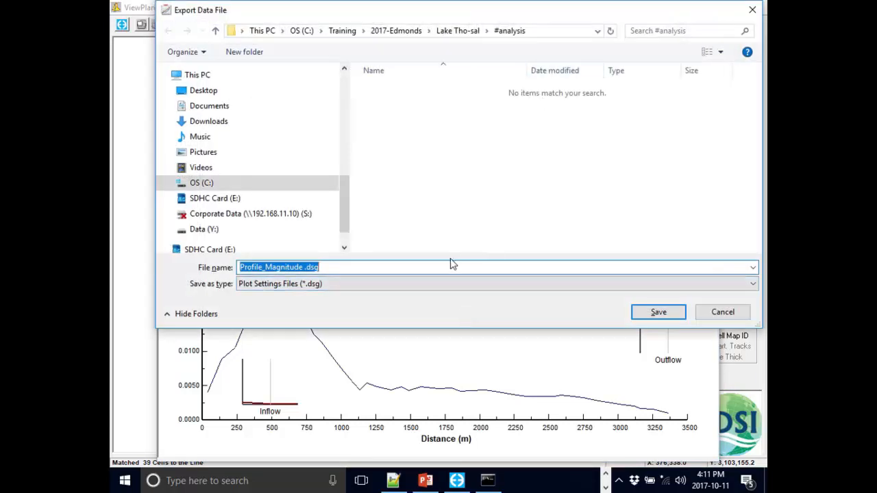
left_click(305, 272)
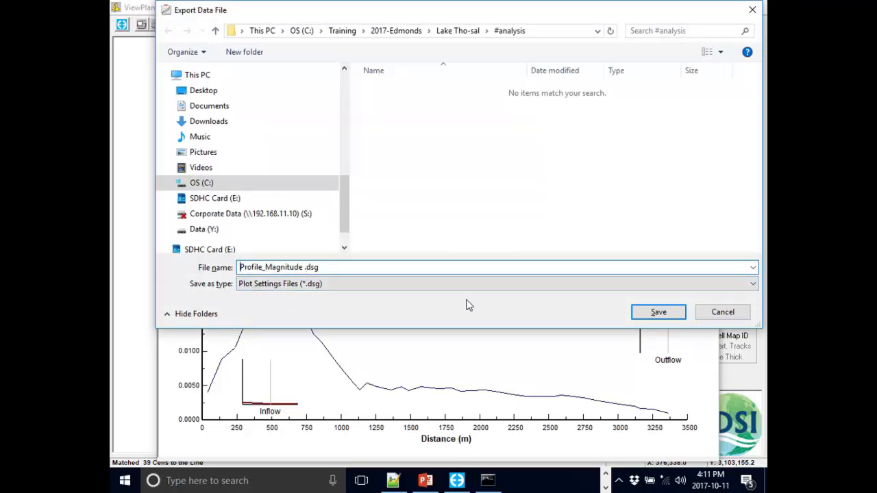
type("Settings -")
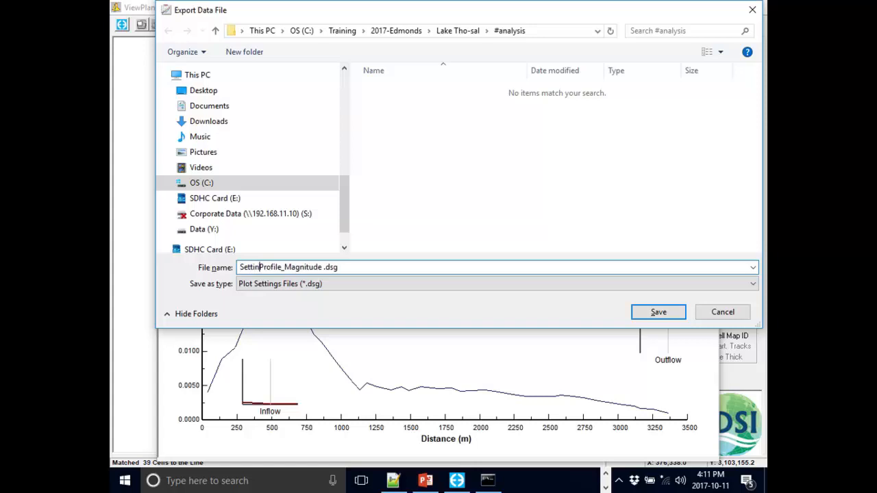
type(" Profile_")
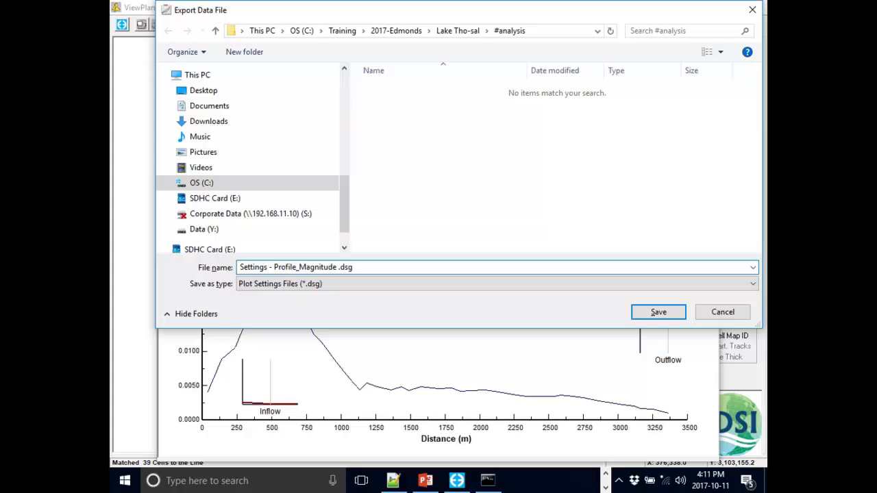
type("vel_")
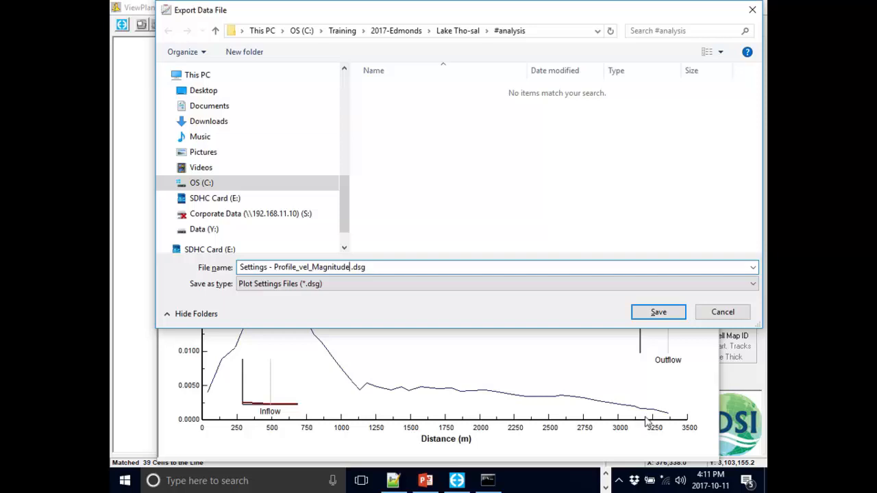
left_click(661, 313)
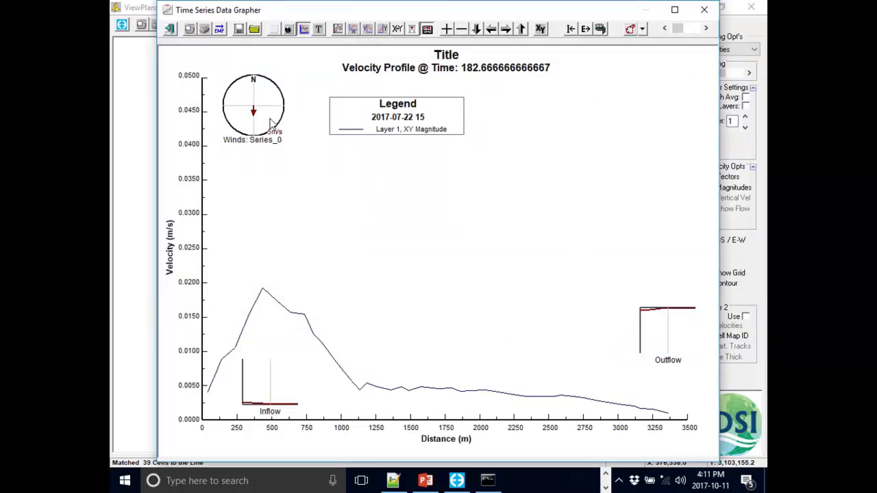
- Check the saved plot settings files in the #analysis folder without loading one, and close the velocity profile graph
left_click(254, 30)
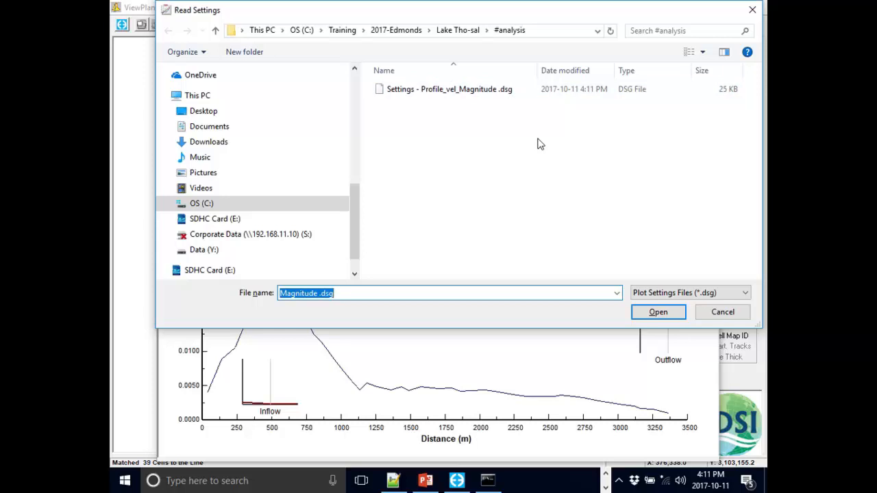
left_click(725, 312)
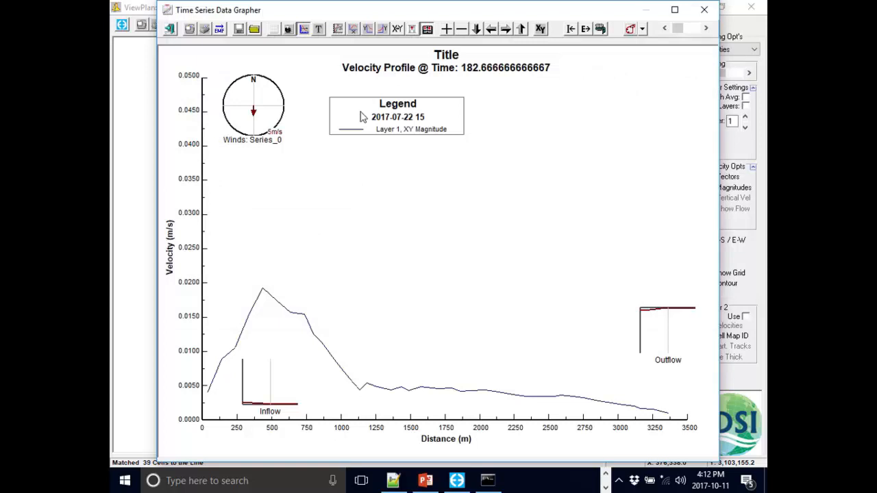
left_click(705, 11)
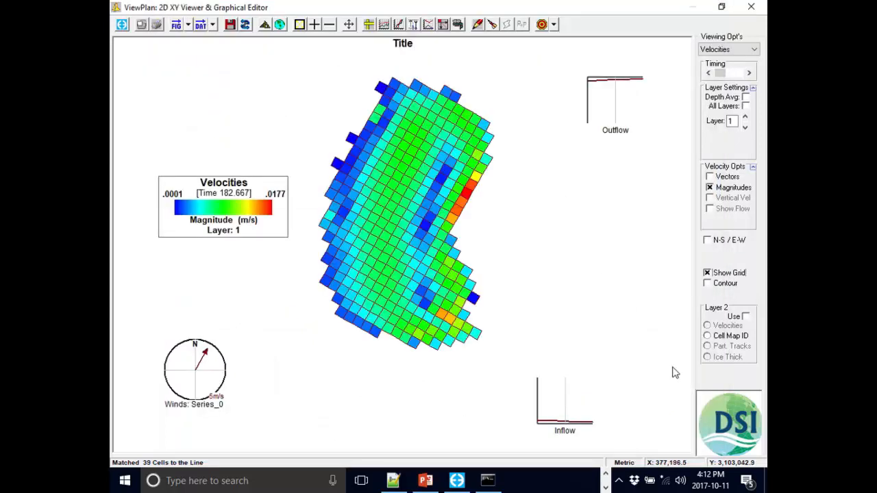
- Copy the project path from ViewPlan and open C:\Training\2017-Edmonds\Lake Tho-sal\ in File Explorer
right_click(726, 428)
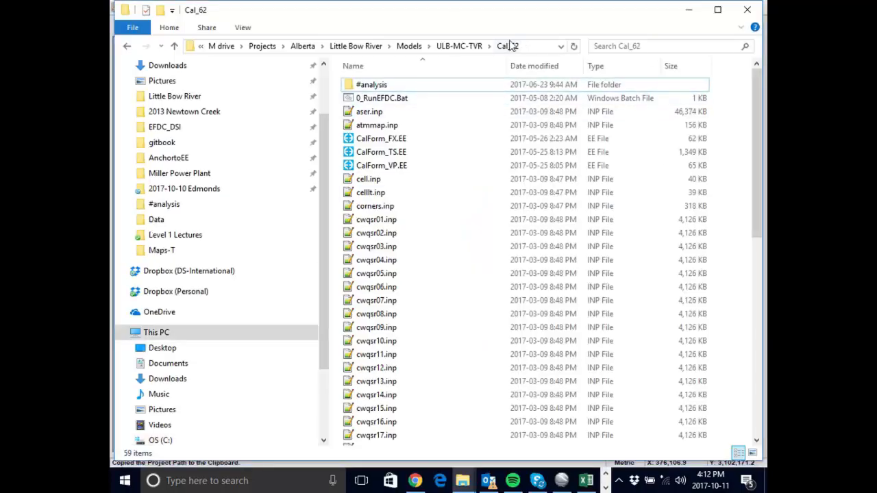
left_click(533, 46)
type("C:\\Training\\2017-Edmonds\\Lake Tho-sal\\")
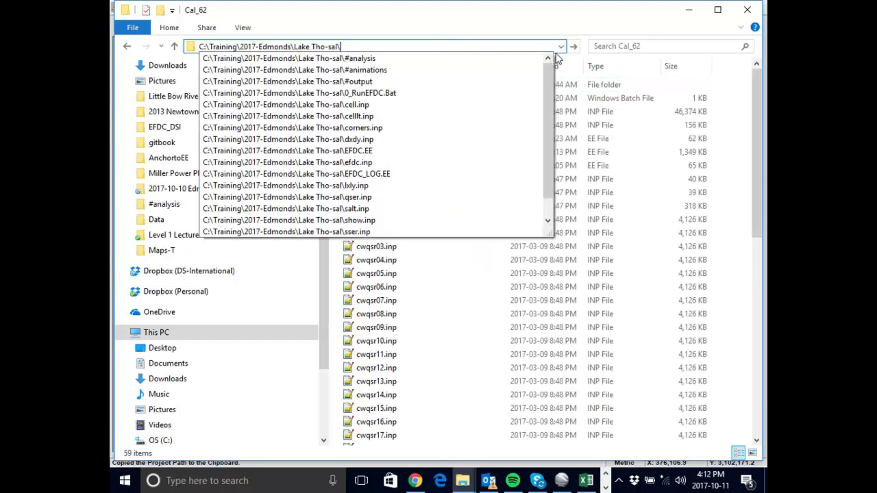
key("Return")
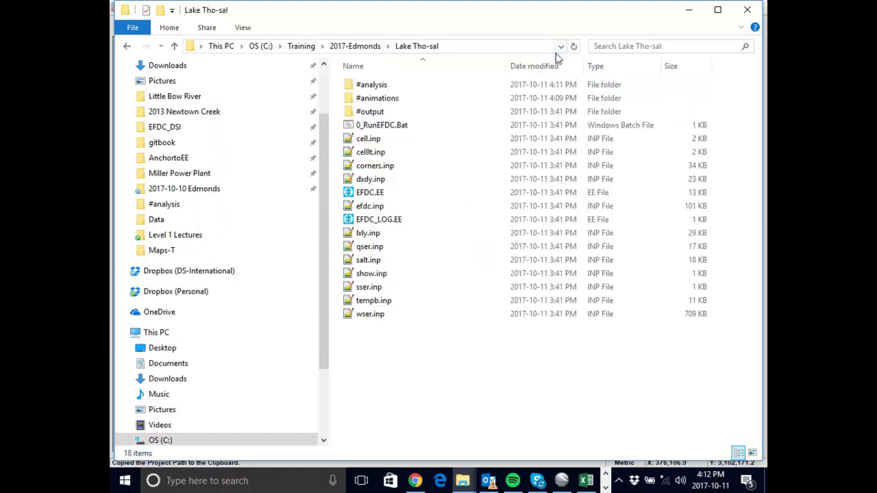
- Play LP_velocity-profile-inflow-outflow.avi from the project's #animations folder
double_click(388, 102)
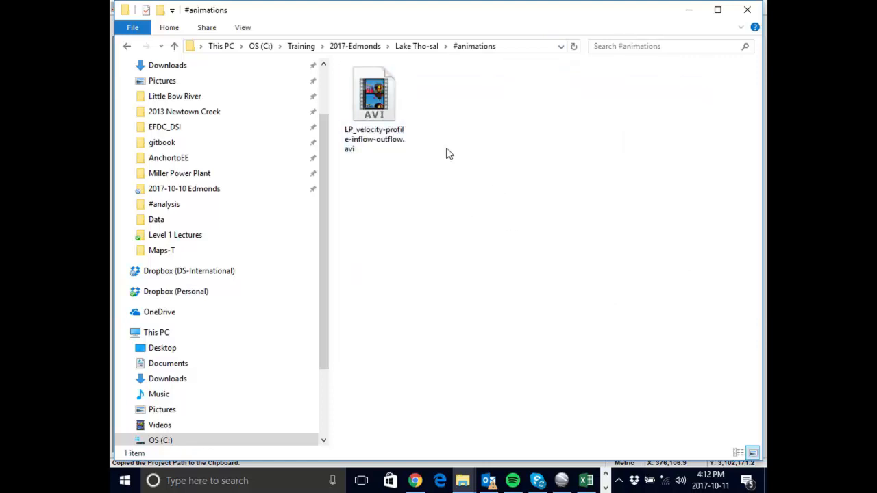
left_click(381, 96)
double_click(381, 96)
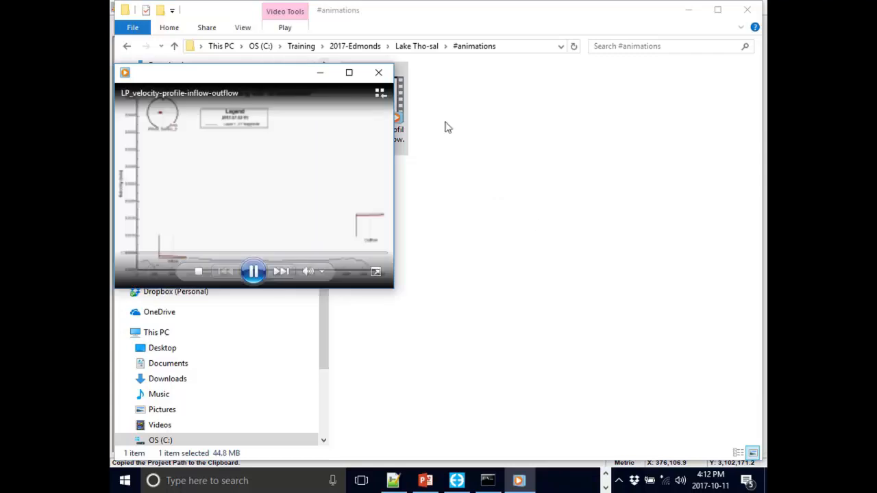
- View the LP_velocity-profile-inflow-outflow animation full-size, then minimize the video player
left_click(350, 74)
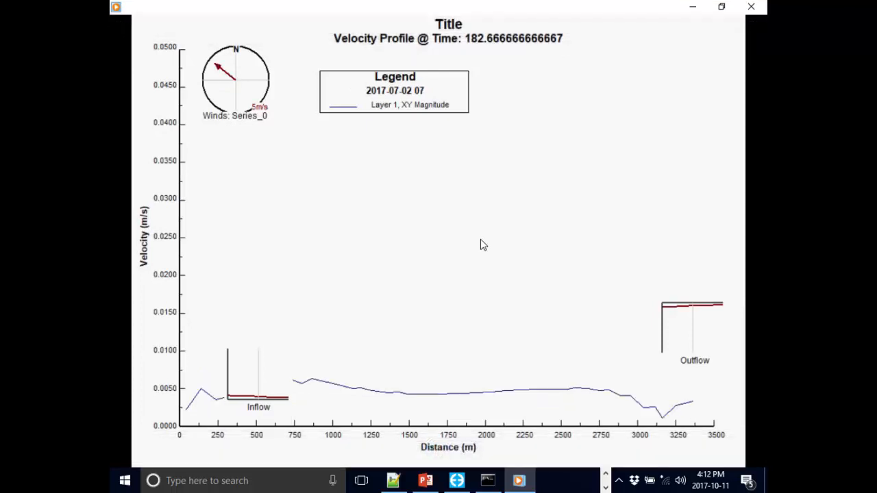
mouse_move(484, 174)
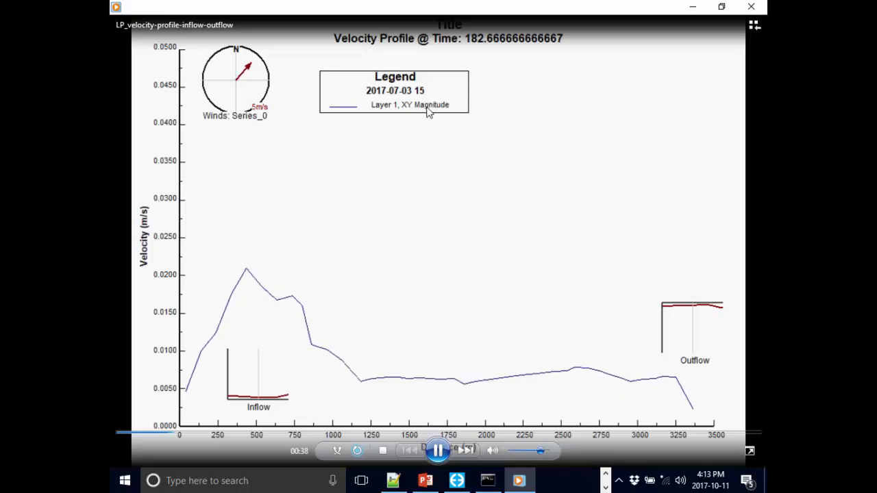
left_click(684, 10)
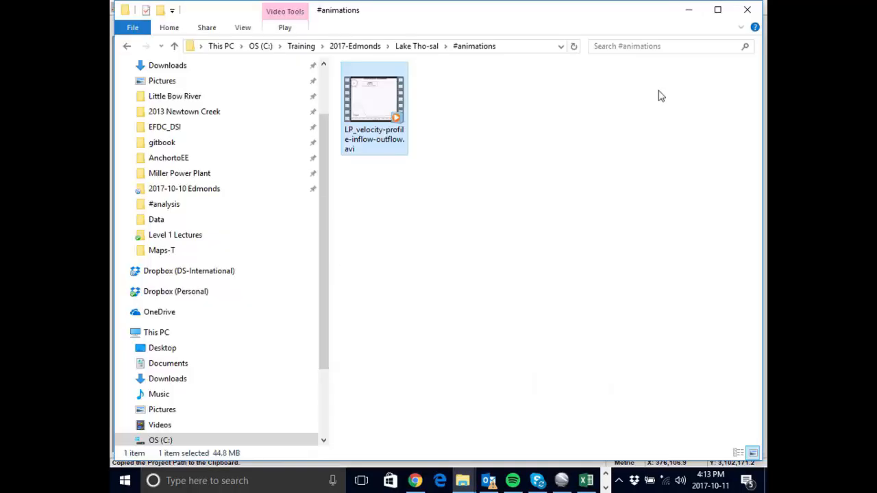
- Minimize the #animations folder window and close the ViewPlan viewer to return to the EFDC_Explorer main window
left_click(689, 7)
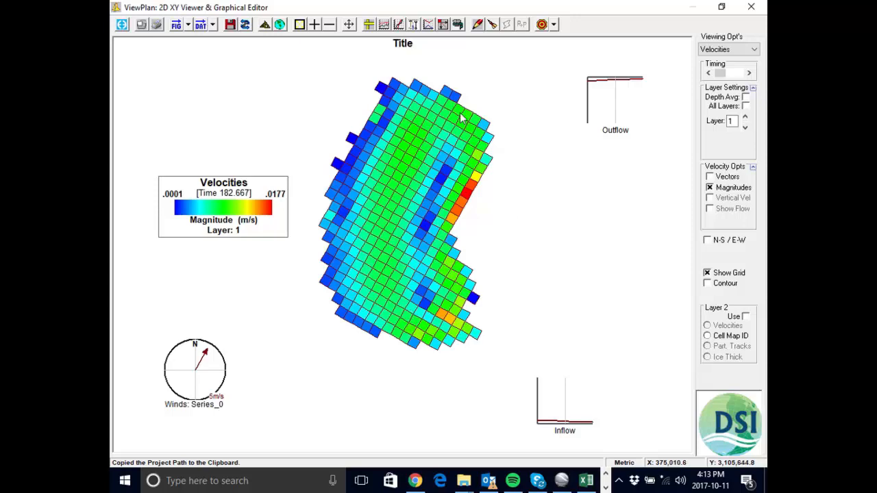
left_click(722, 6)
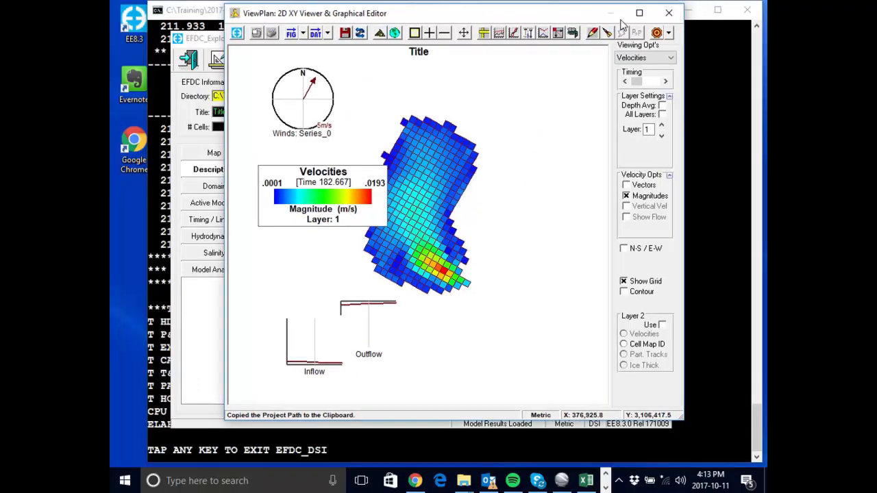
left_click(669, 12)
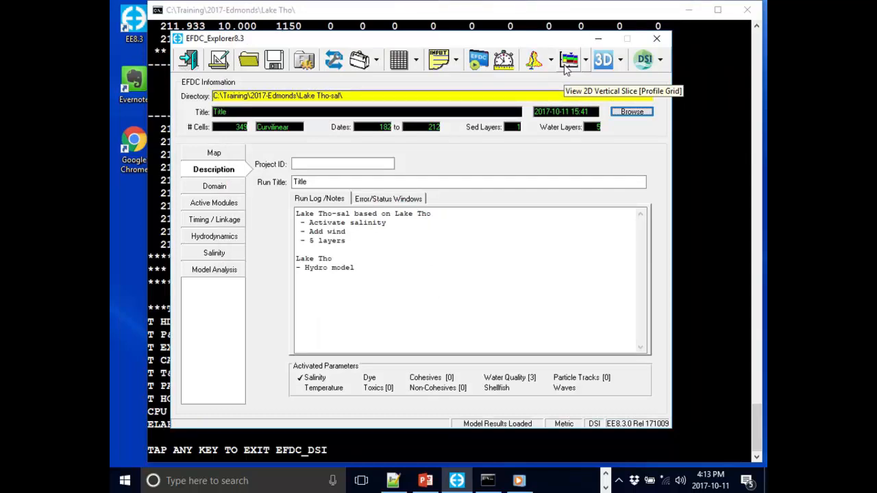
- Open a 2D vertical slice view along a drape line, loading Centerline inflow-outflow.p2d from the #analysis folder
left_click(568, 60)
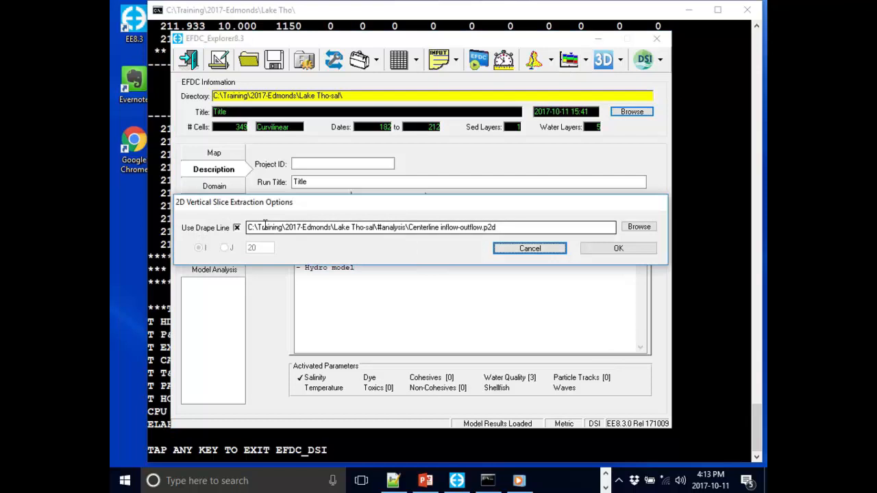
left_click_drag(264, 225, 246, 228)
left_click(520, 226)
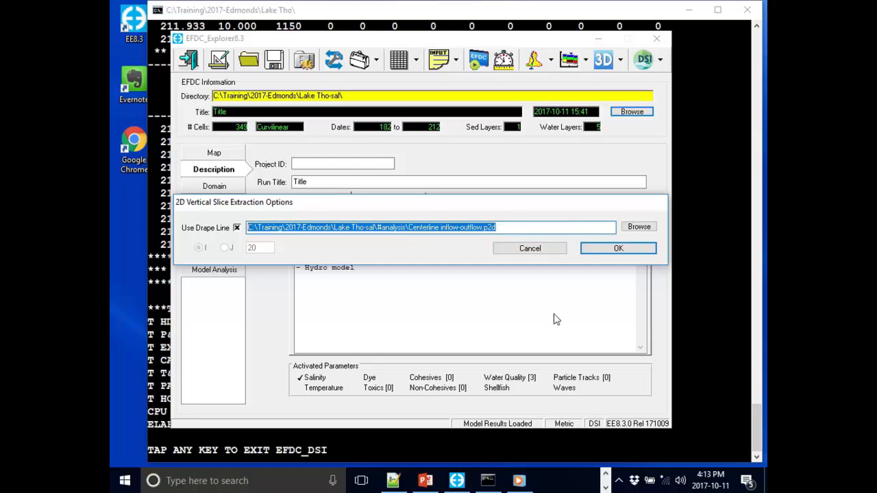
key("Delete")
left_click(638, 228)
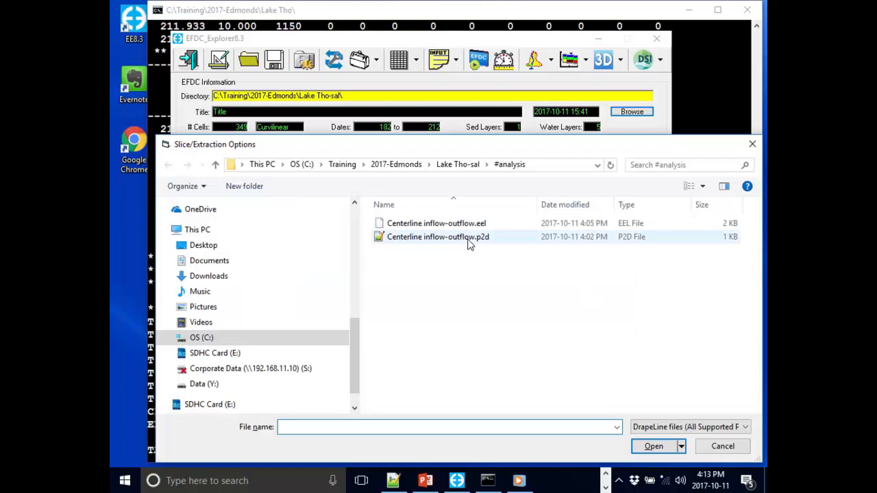
left_click_drag(539, 144, 496, 143)
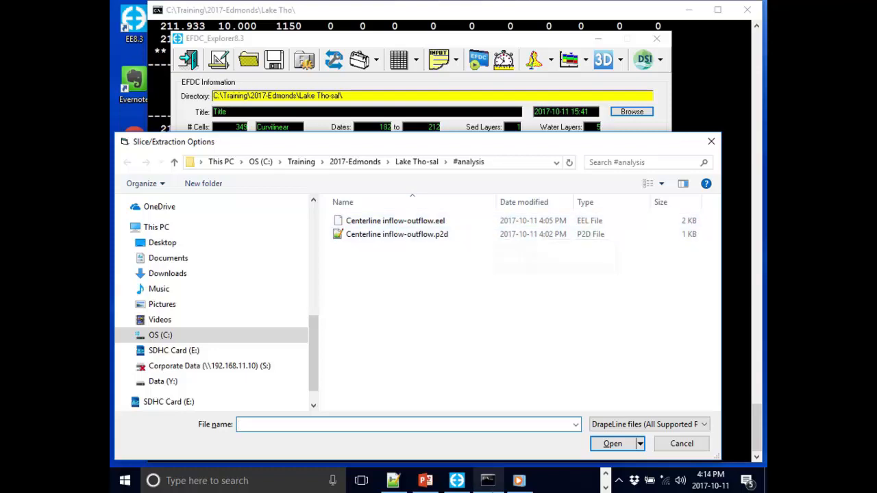
mouse_move(472, 480)
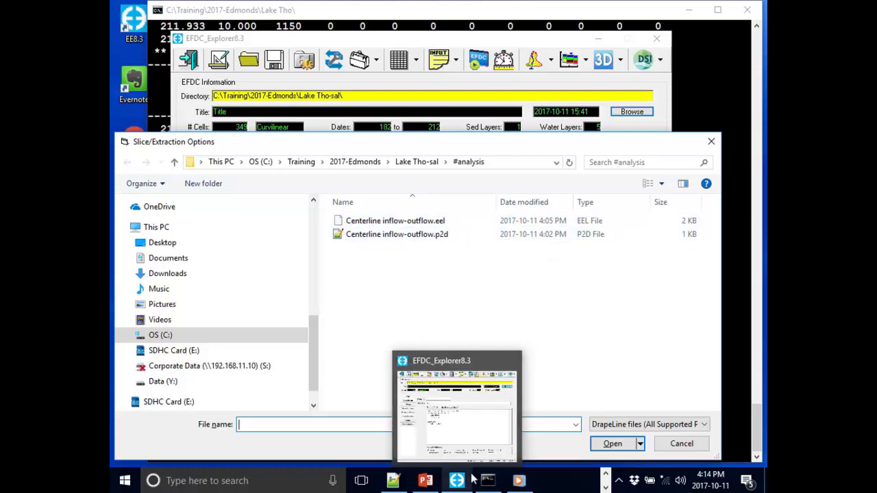
left_click(444, 235)
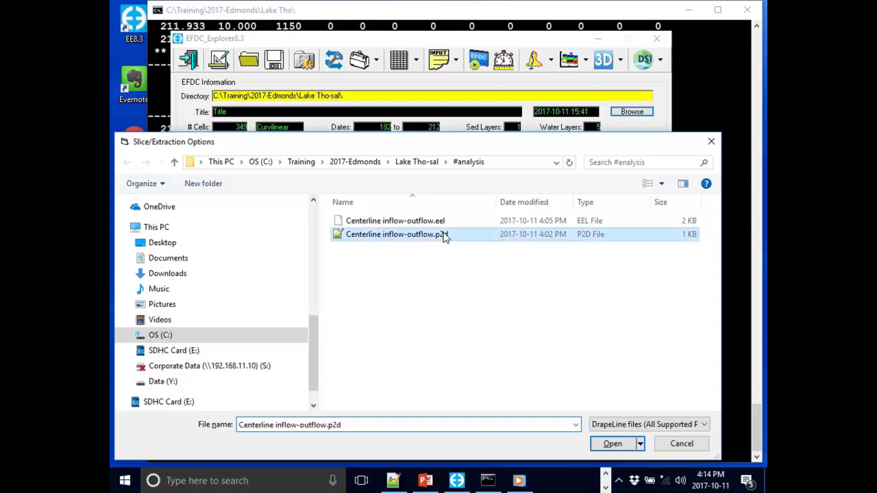
left_click(611, 442)
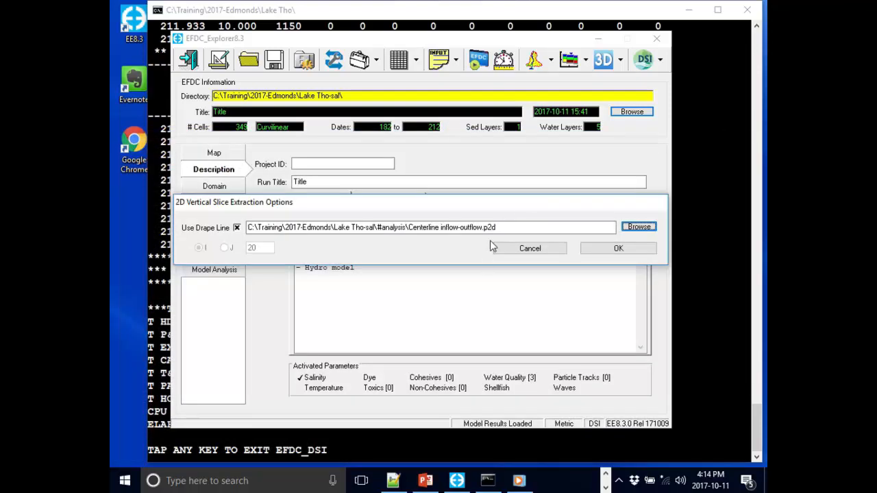
left_click(641, 251)
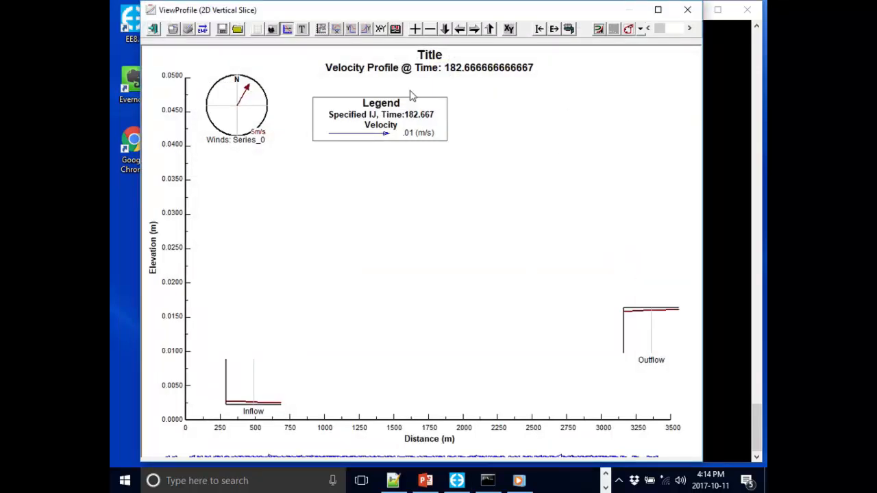
- Maximize the vertical slice window and reposition the legend and wind rose near the upper part of the plot
left_click_drag(365, 128, 404, 132)
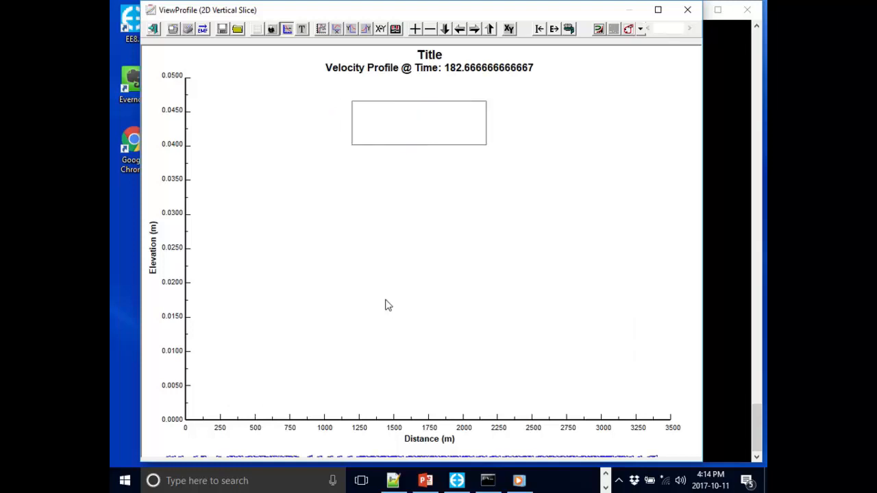
left_click(657, 9)
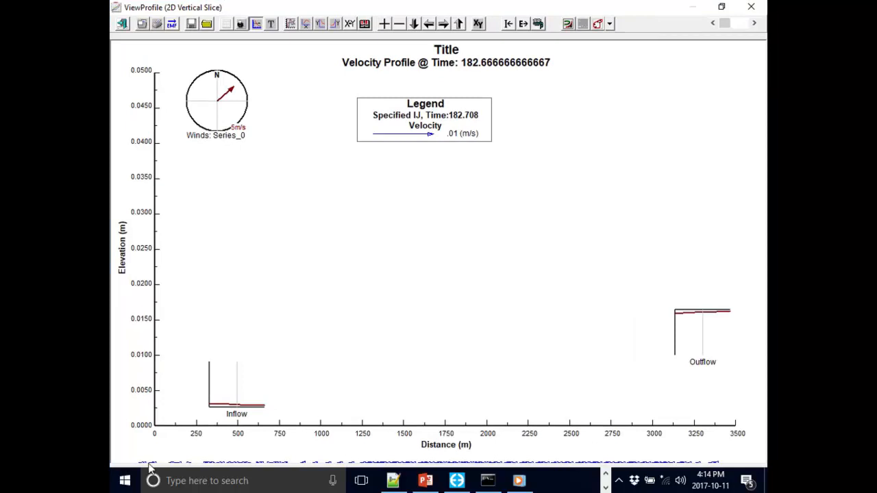
left_click_drag(461, 121, 480, 127)
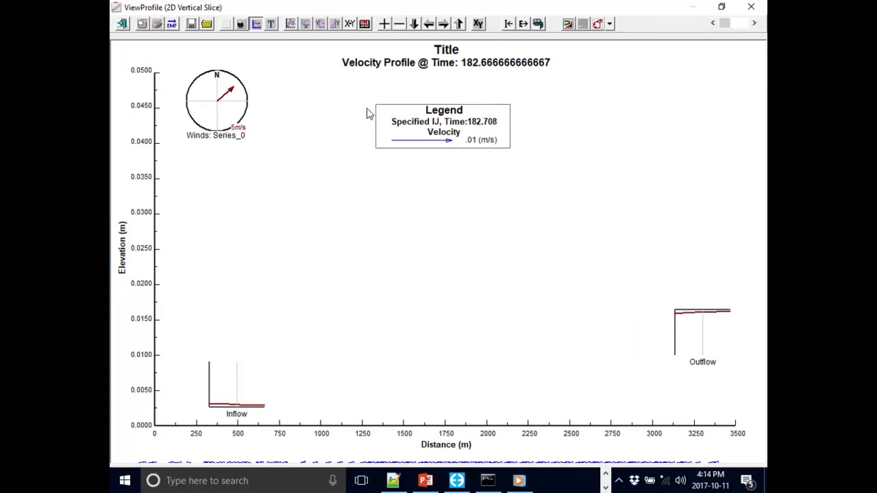
left_click_drag(202, 124, 211, 159)
left_click_drag(475, 129, 460, 140)
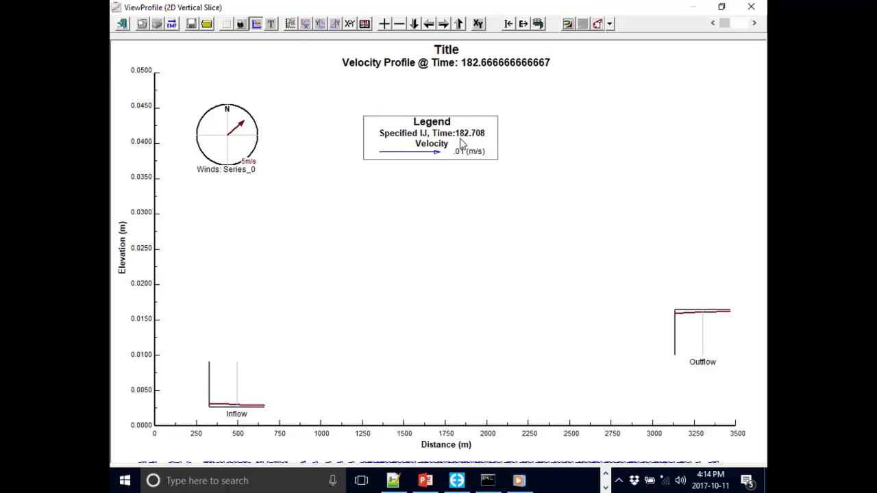
- Switch the water column parameter of the profile to Salinity and shift the legend slightly lower on the plot
double_click(462, 144)
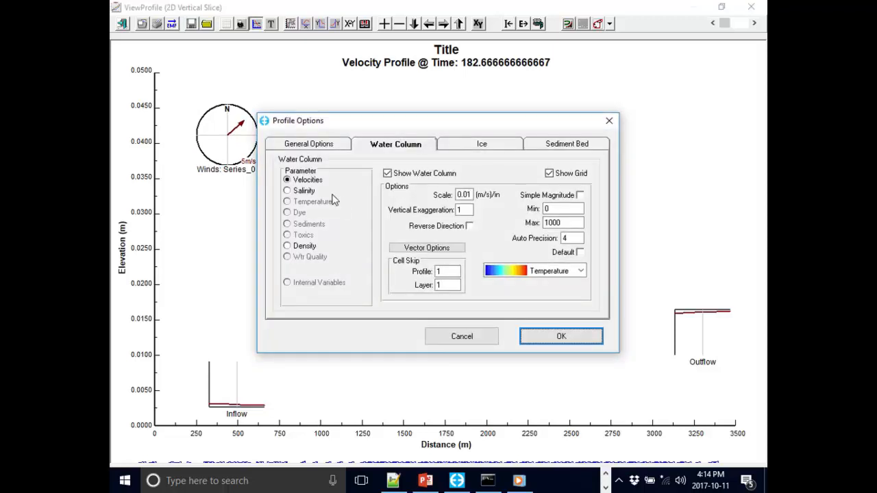
left_click(298, 192)
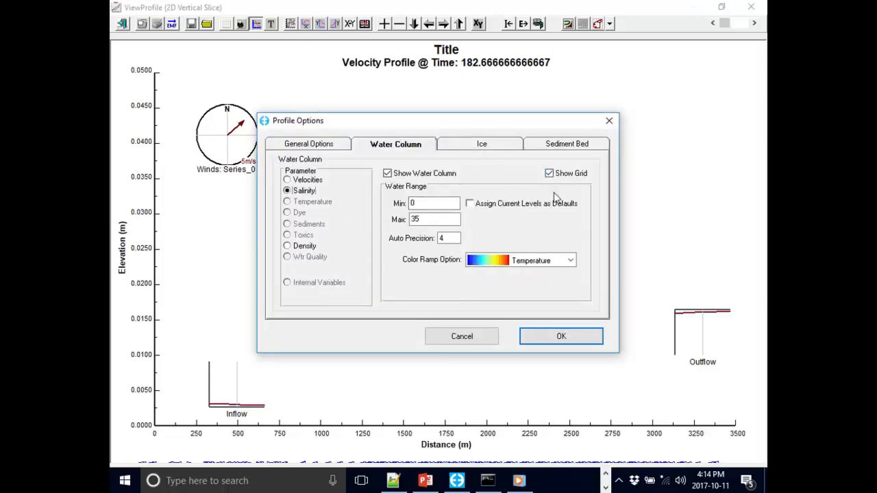
left_click(561, 337)
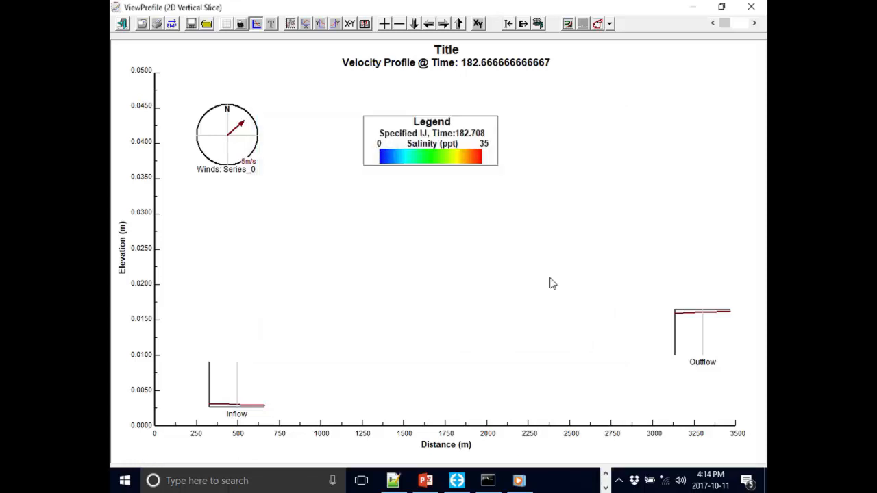
left_click_drag(460, 141, 479, 176)
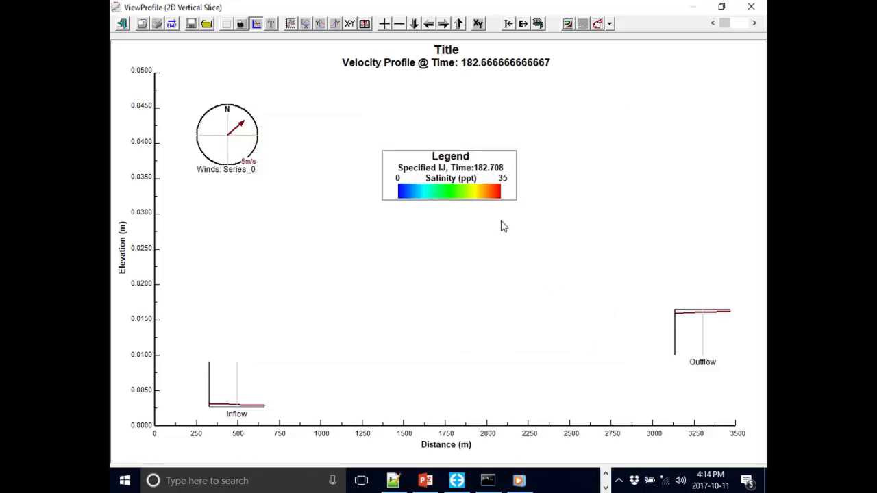
- Turn on automatic scaling for the bounds of the main Y axis
double_click(144, 179)
left_click(422, 158)
left_click(408, 203)
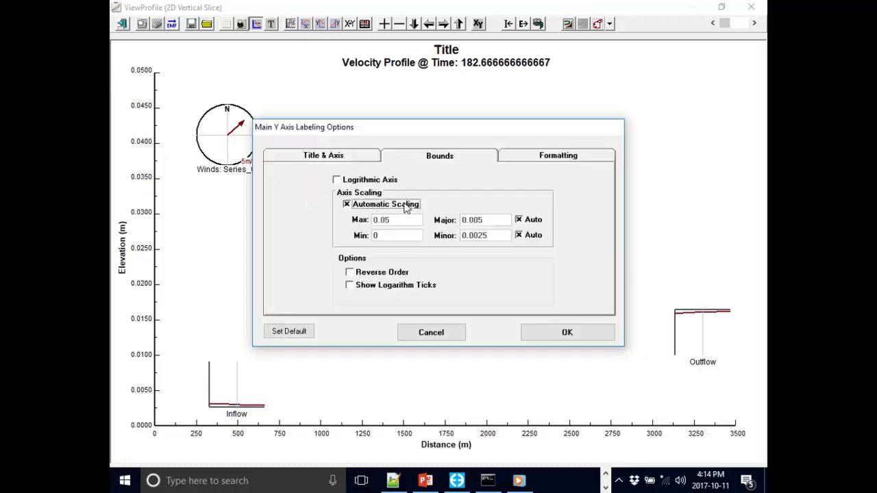
left_click(583, 342)
- Move the legend onto the middle of the lake profile and the wind rose to just above the Inflow inset
left_click_drag(457, 179, 581, 92)
left_click_drag(227, 148, 184, 315)
left_click_drag(585, 85, 533, 248)
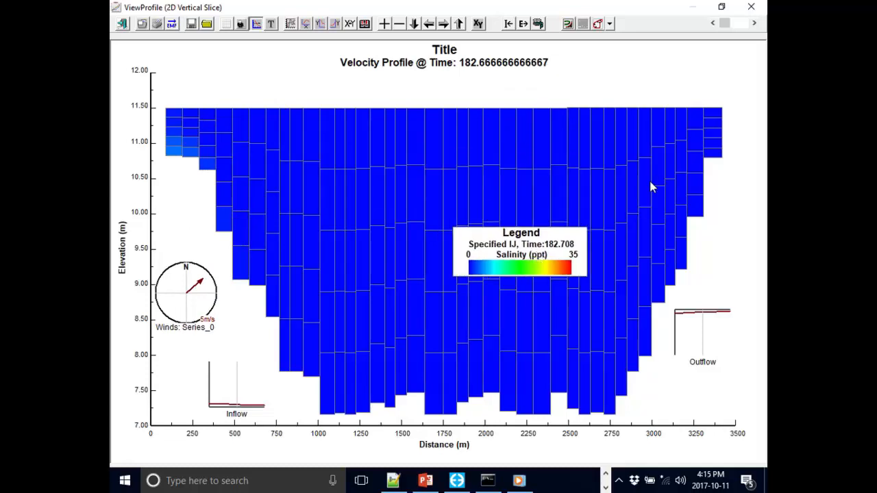
left_click_drag(531, 272, 481, 241)
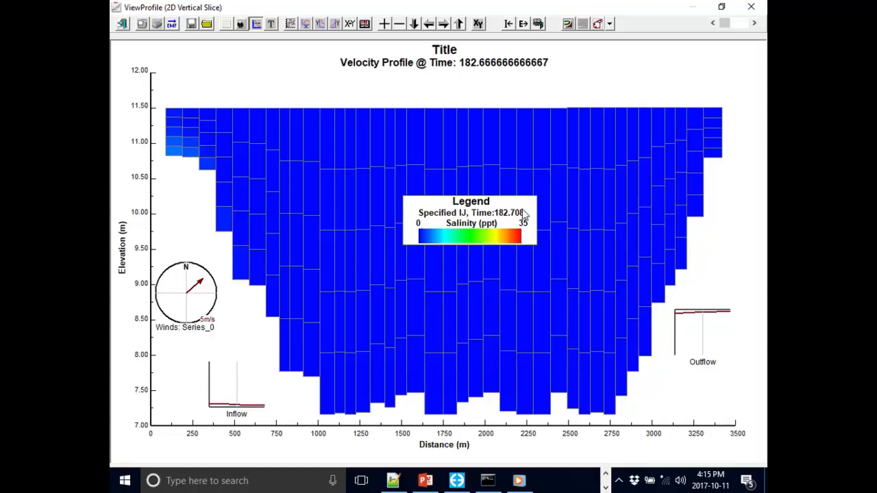
- Set the maximum of the salinity color range to 5
double_click(455, 219)
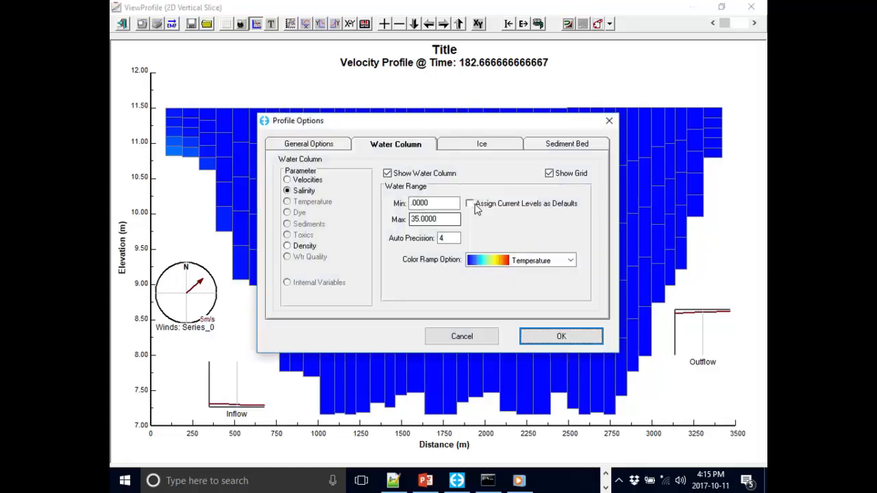
double_click(442, 218)
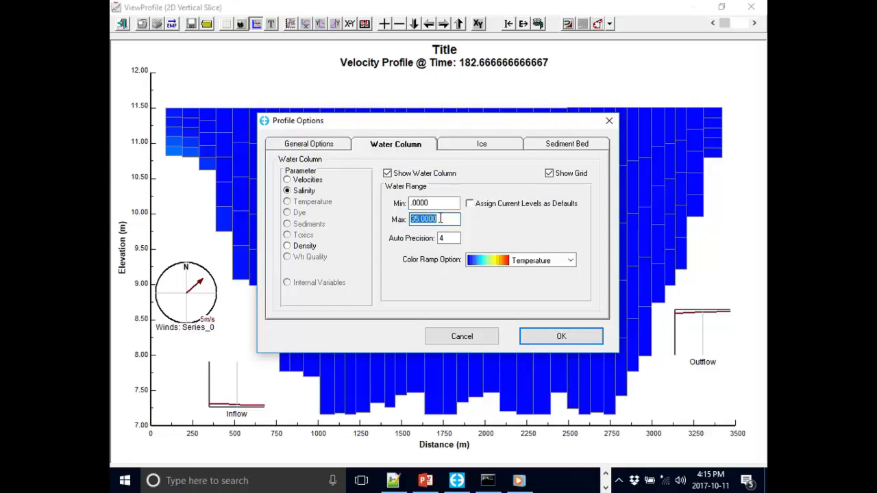
type("5")
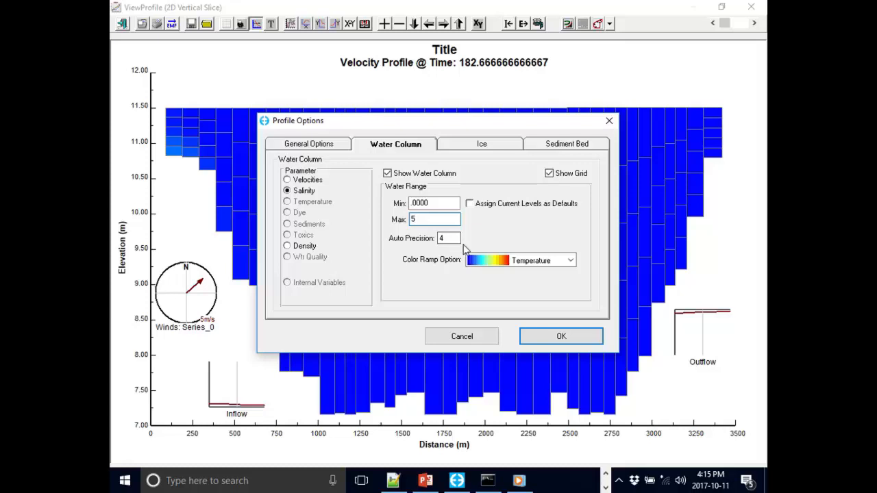
left_click(561, 336)
- Place the legend above the profile's outflow end and stack the Inflow inset over the wind rose below the profile's inflow end
left_click_drag(461, 176, 538, 290)
left_click_drag(226, 370, 178, 213)
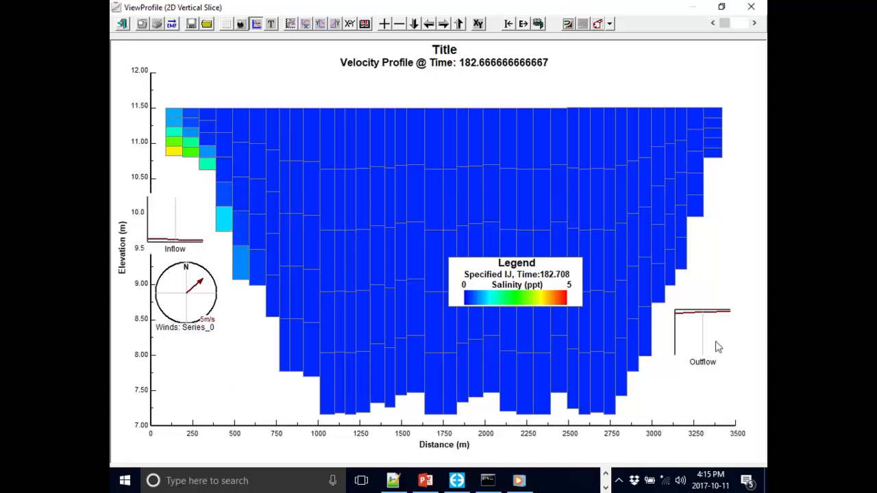
left_click_drag(164, 292, 197, 362)
left_click_drag(198, 232, 215, 297)
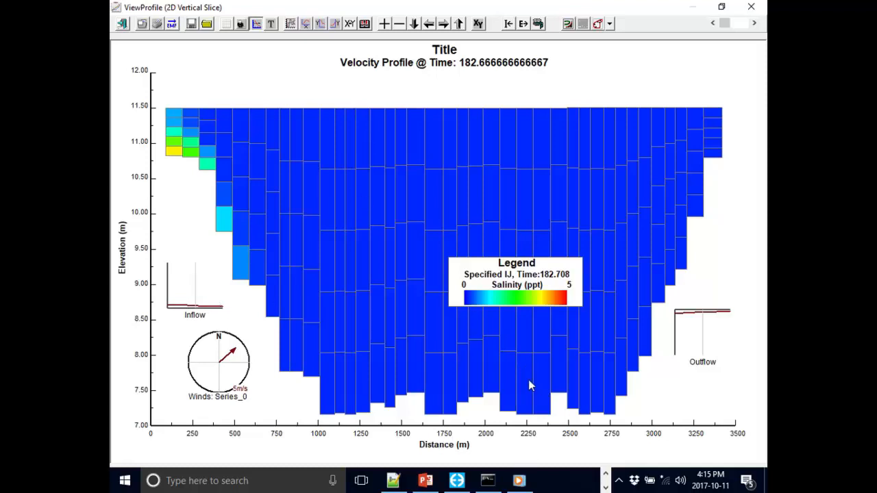
left_click_drag(494, 290, 624, 79)
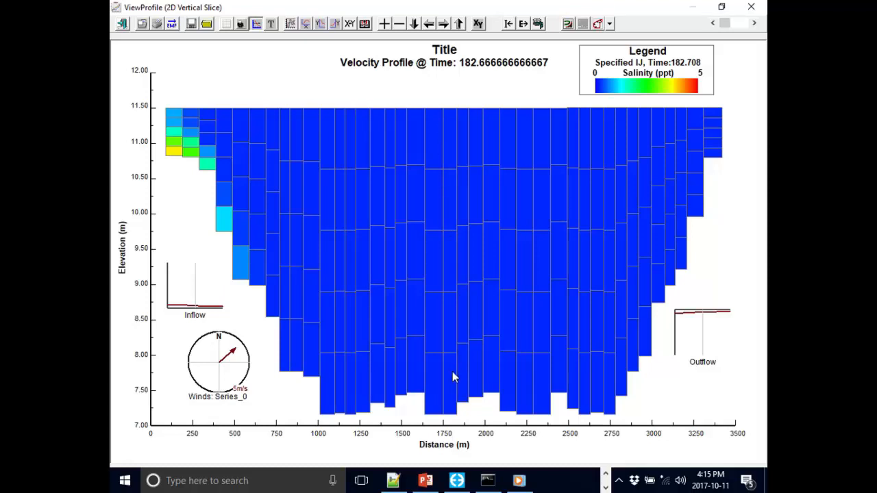
- Name the first marker Bridge and set its X value to 1000
left_click(256, 24)
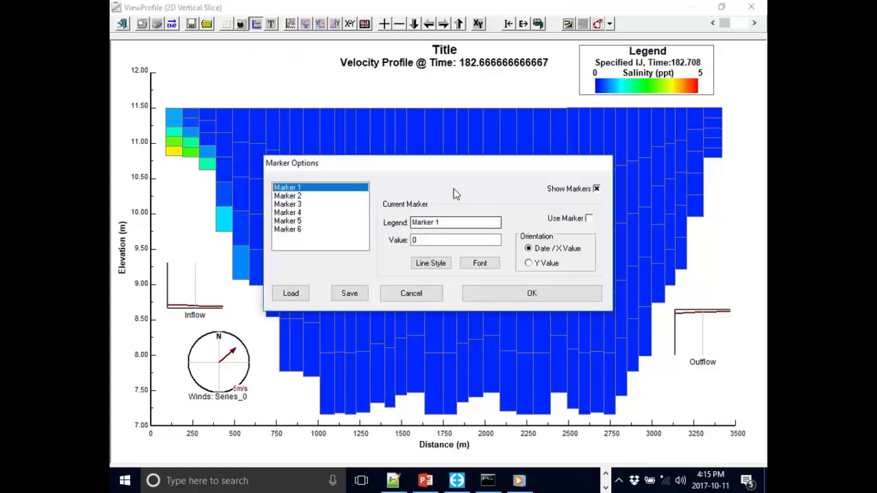
mouse_move(457, 171)
left_mouse_down()
mouse_move(440, 141)
mouse_move(419, 154)
left_mouse_up()
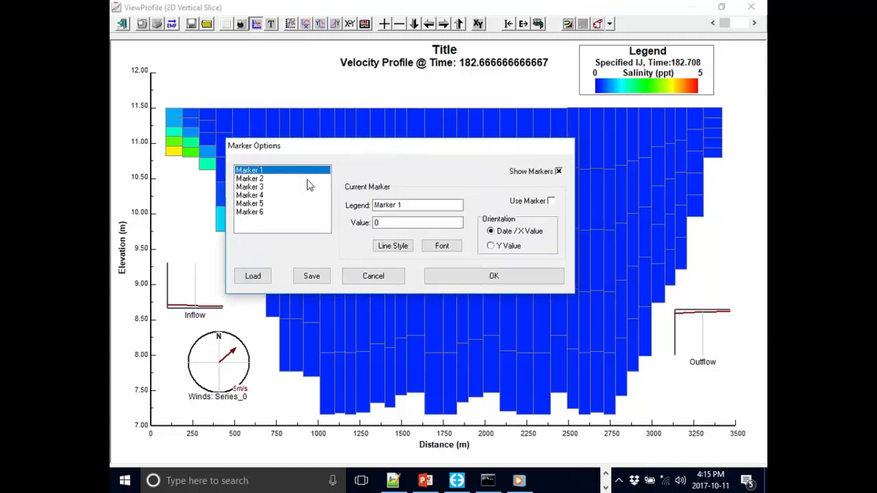
left_click_drag(434, 205, 299, 206)
left_click_drag(426, 207, 199, 211)
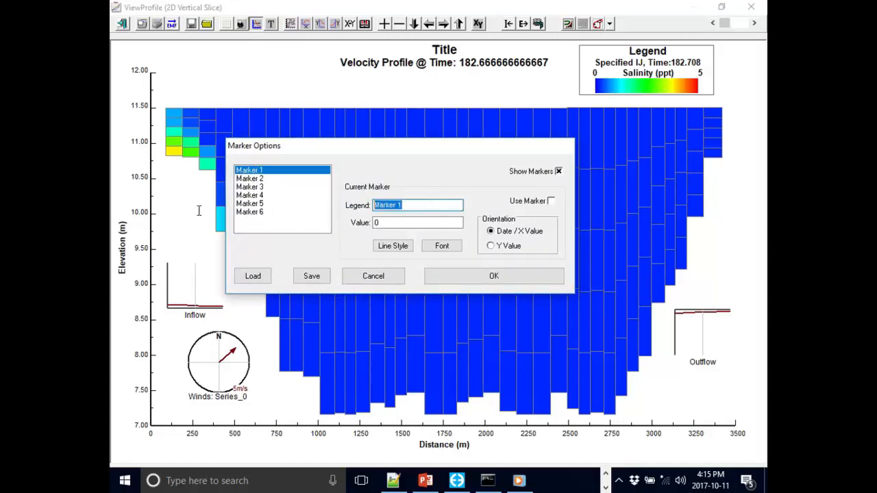
type("Bridge")
left_click_drag(313, 147, 314, 186)
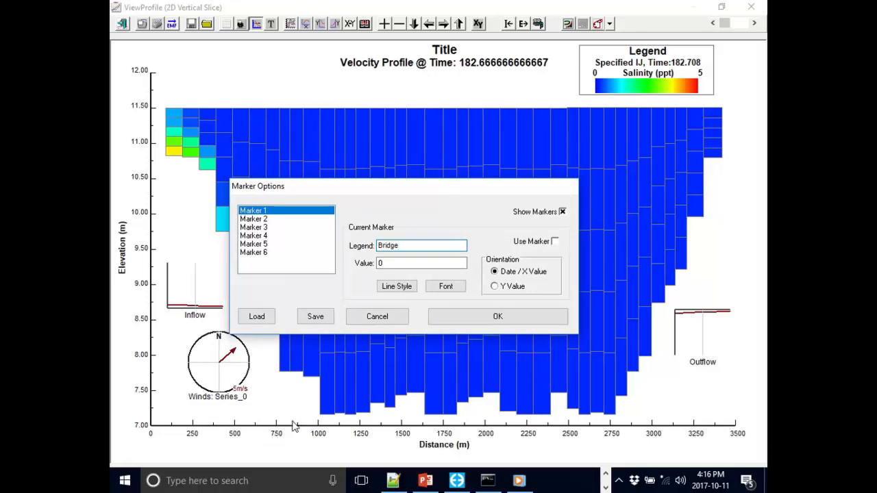
key("Tab")
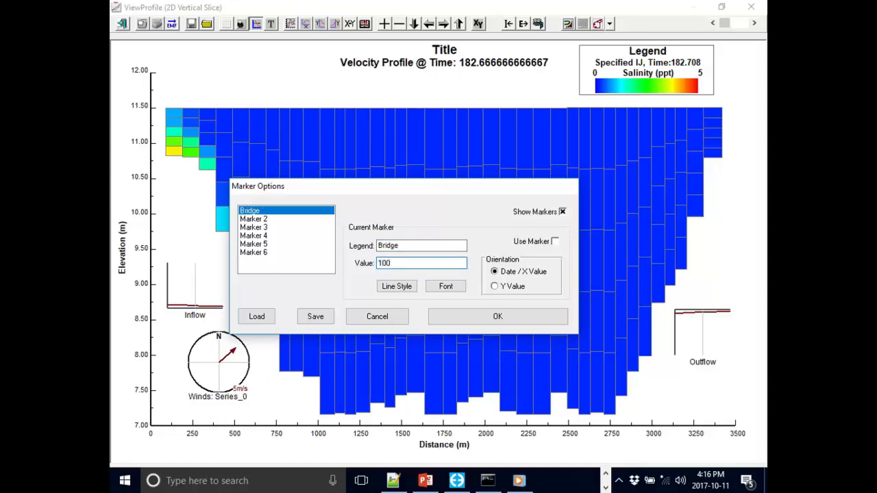
type("1000")
- Name the second marker Field Station and set its X value to 2500
left_click(280, 219)
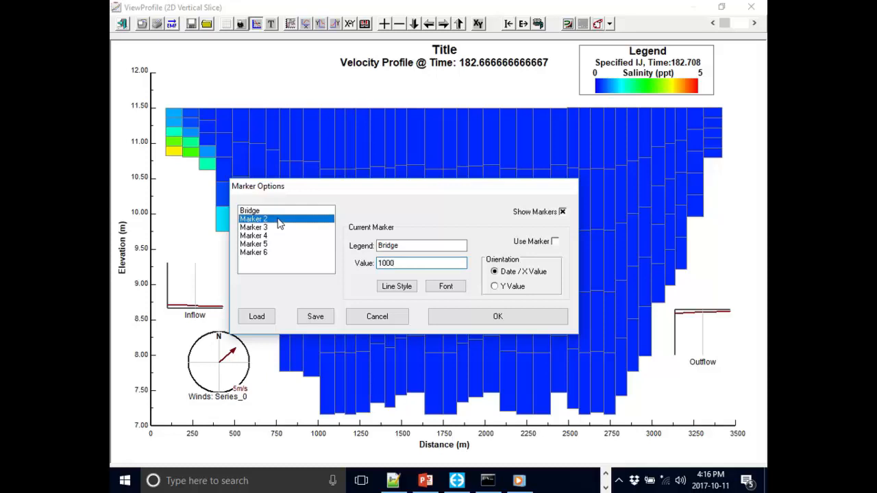
left_click(445, 245)
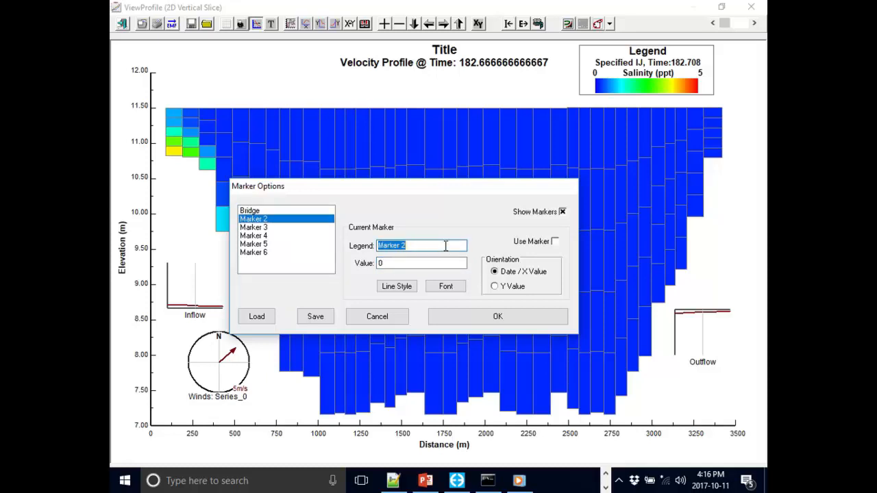
type("Field Station")
left_click(394, 267)
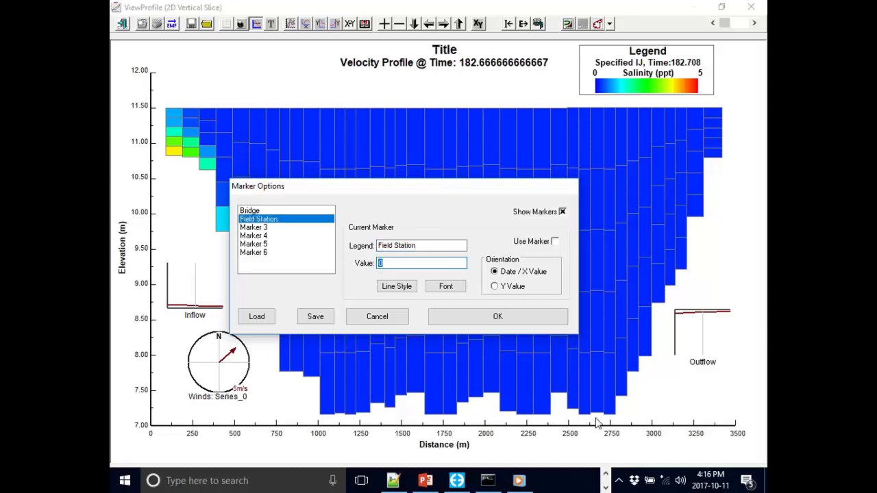
type("2500")
- Name the third marker Inflow and set its X value to 100
left_click(283, 228)
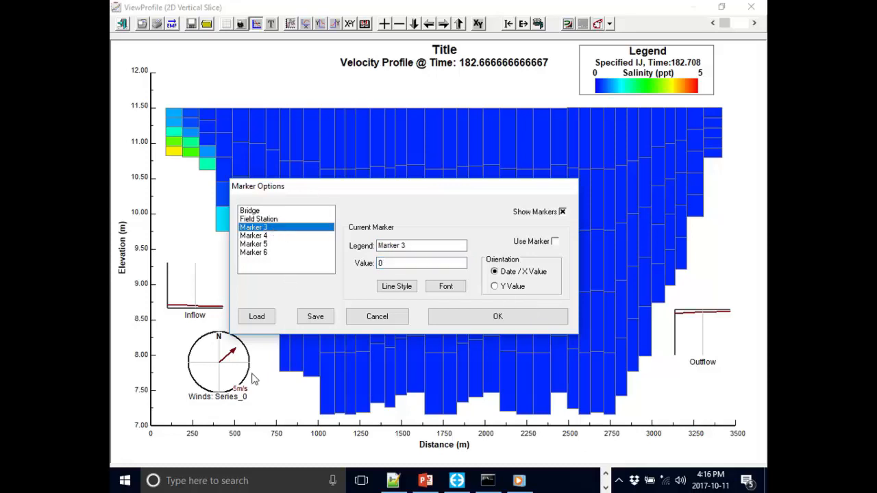
left_click(421, 247)
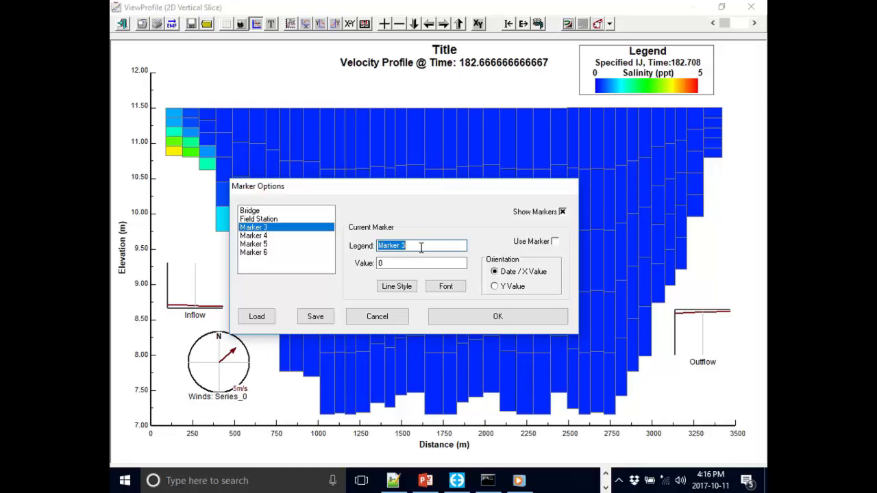
type("In")
left_click(413, 263)
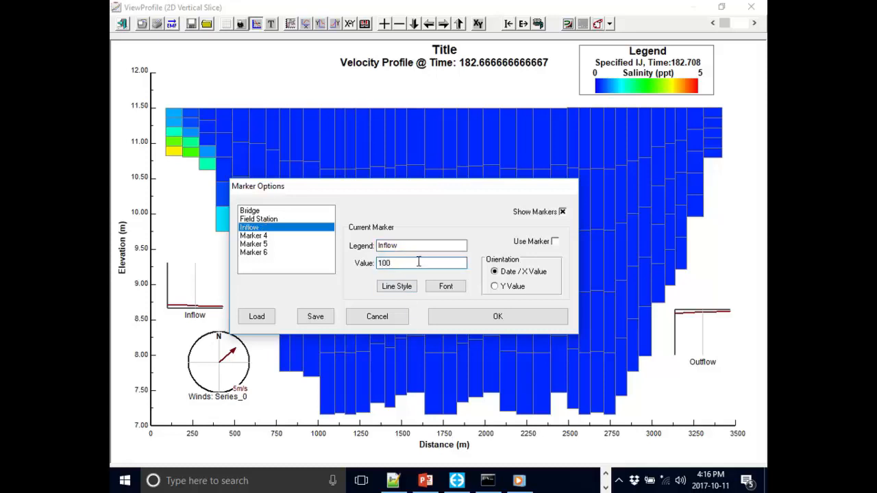
- Name the fourth marker Outflow and set its X value to 3500
left_click(269, 235)
left_click(429, 244)
type("Outflow")
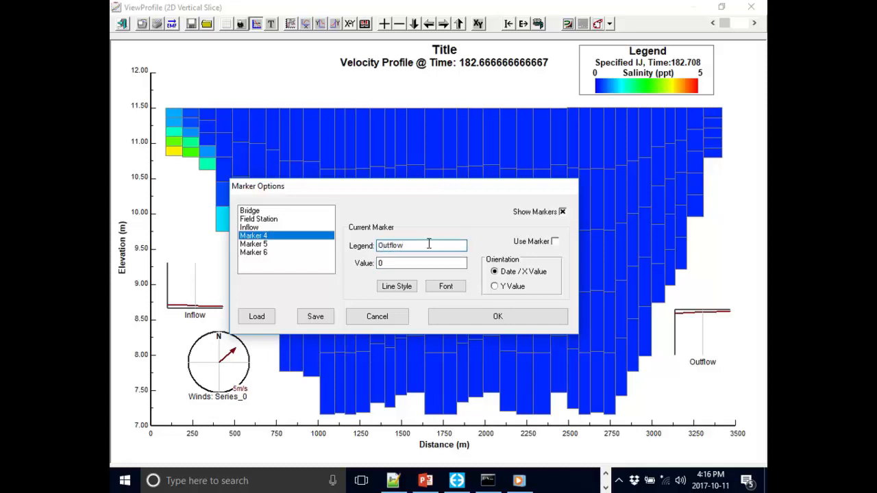
left_click(419, 263)
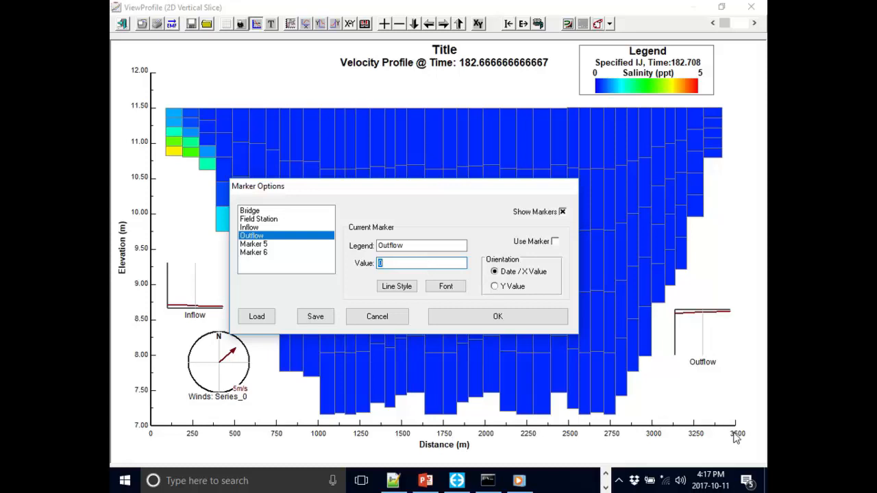
type("3500")
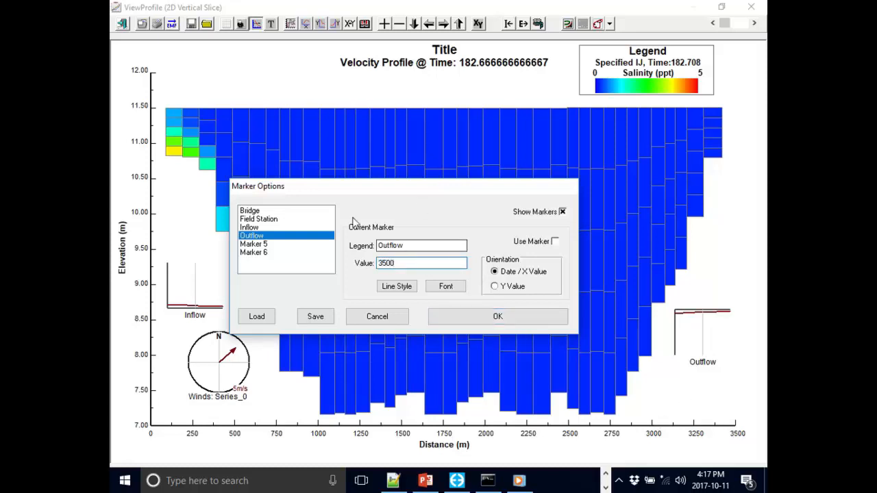
- Check the settings of the Bridge, Field Station, Inflow and Outflow markers and apply them
left_click(271, 228)
left_click(272, 220)
left_click(271, 211)
left_click(266, 228)
left_click(272, 220)
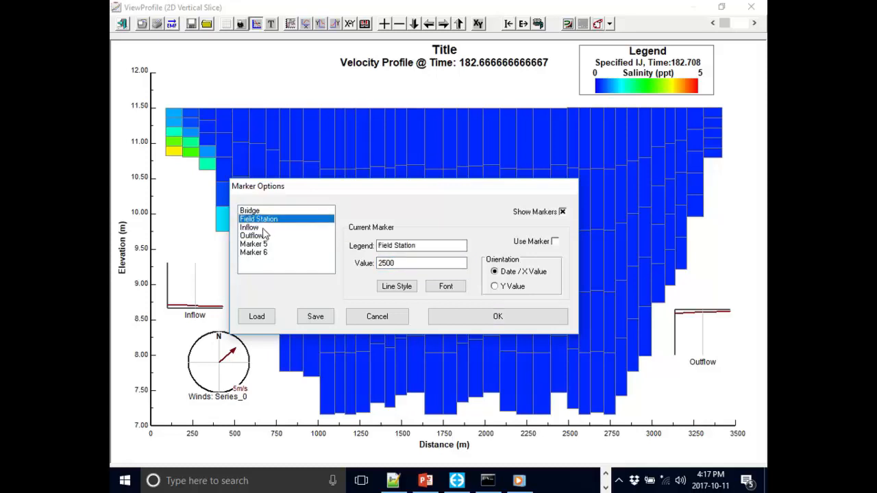
left_click(266, 235)
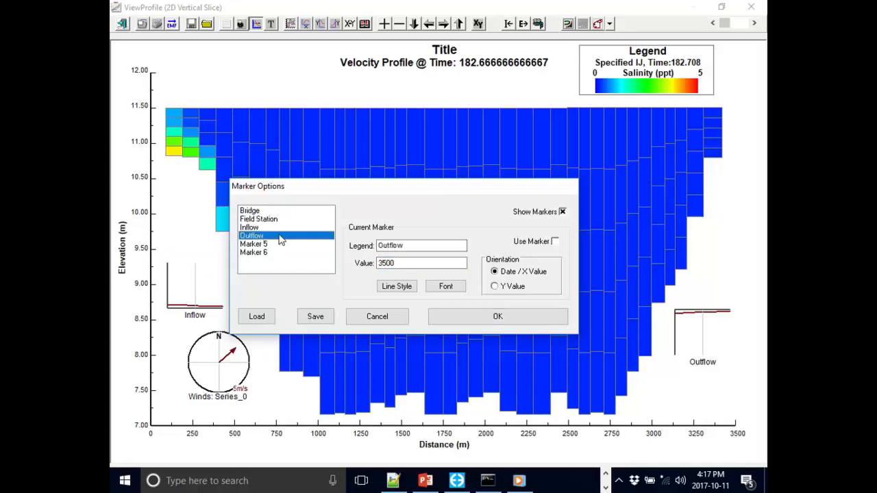
left_click(477, 317)
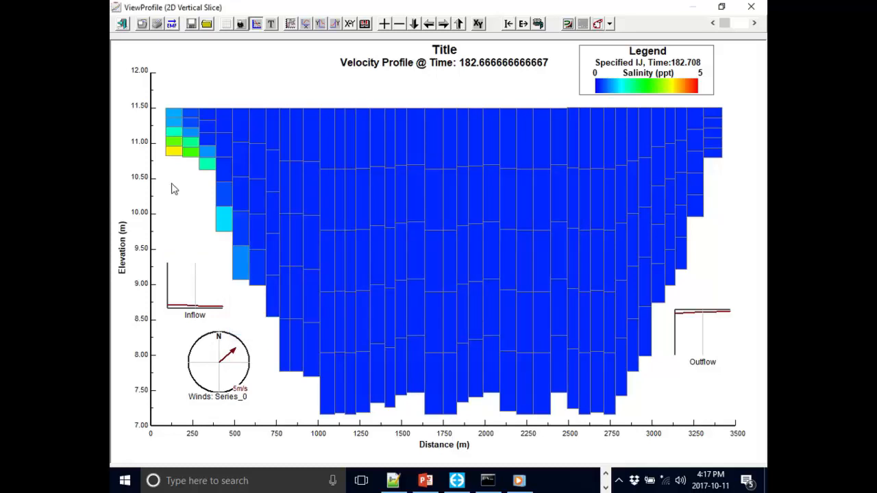
- Enable the use of the Bridge, Field Station, Inflow and Outflow markers and apply them to the profile
key("m")
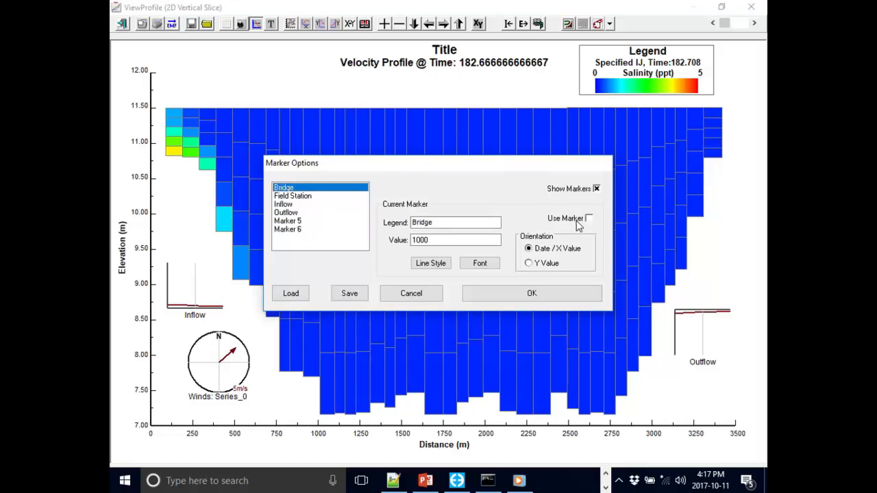
left_click(310, 196)
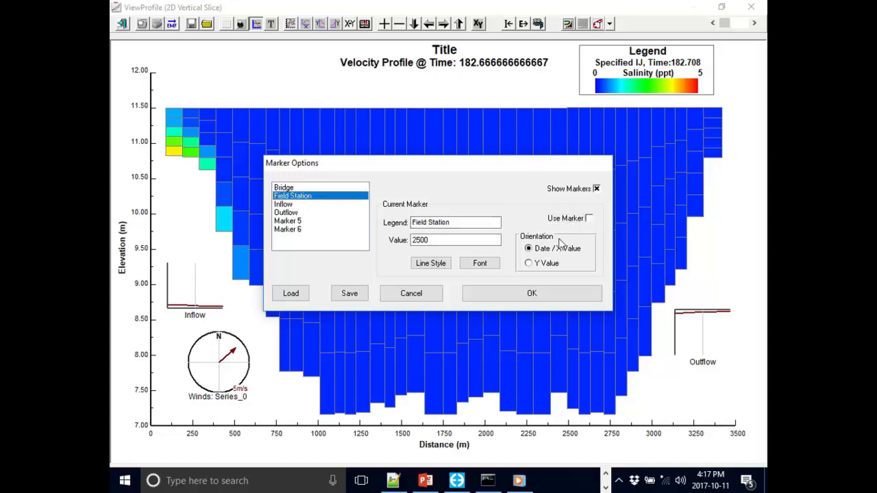
key("Down")
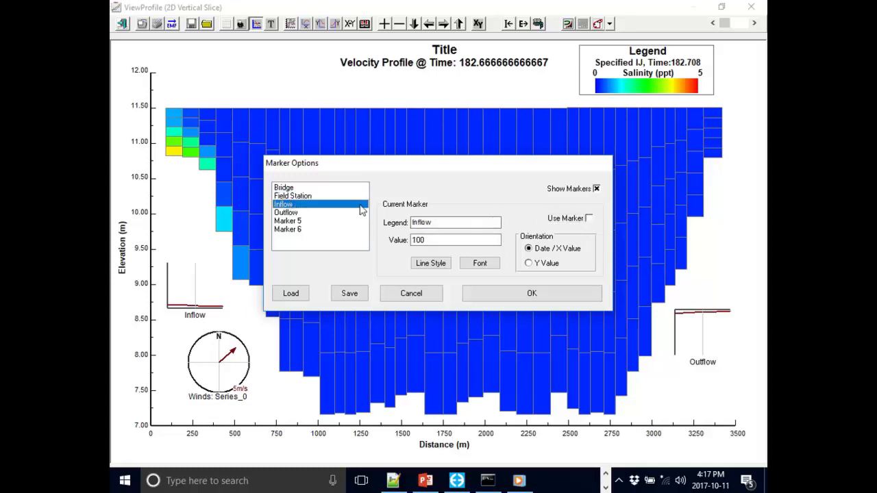
left_click(308, 213)
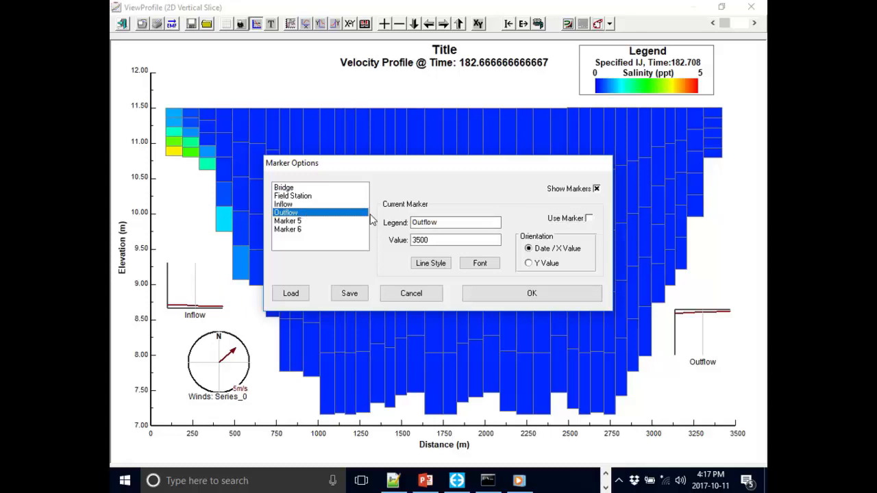
left_click(583, 219)
left_click(556, 296)
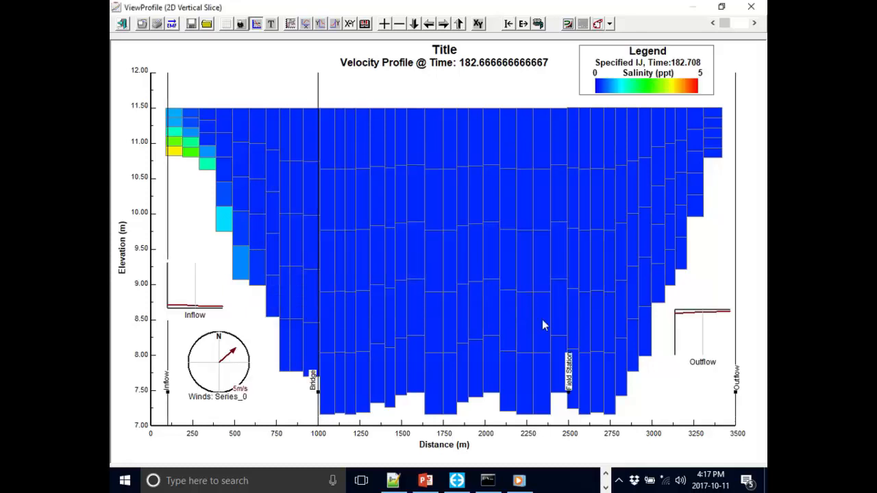
- Shift the Inflow inset off the Inflow marker line and advance the displayed time to about 190.25
left_click_drag(183, 301, 204, 294)
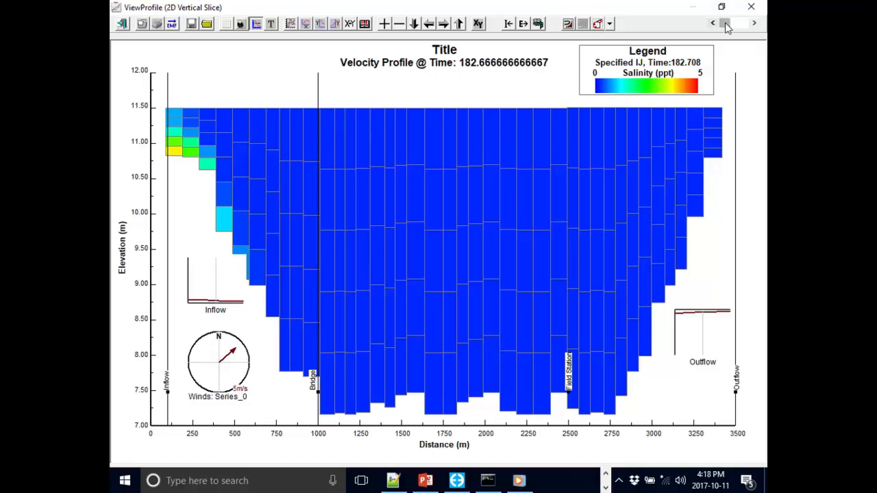
left_click_drag(726, 26, 733, 26)
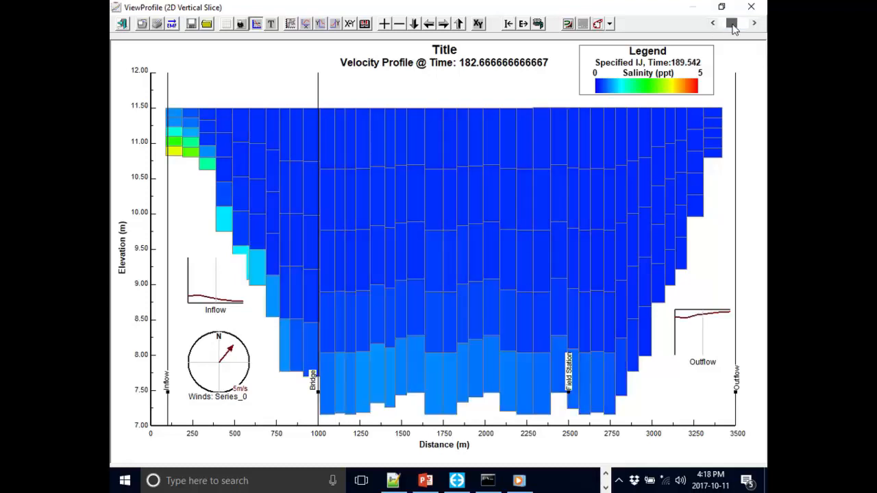
mouse_move(314, 137)
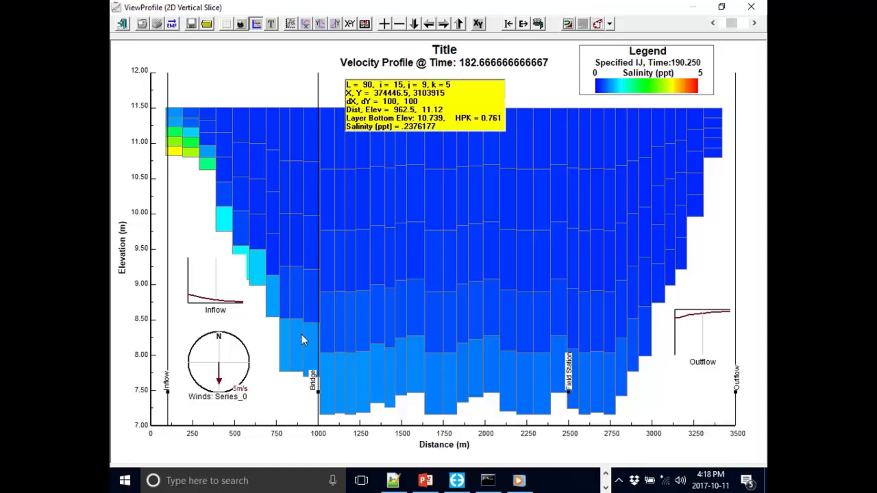
mouse_move(312, 344)
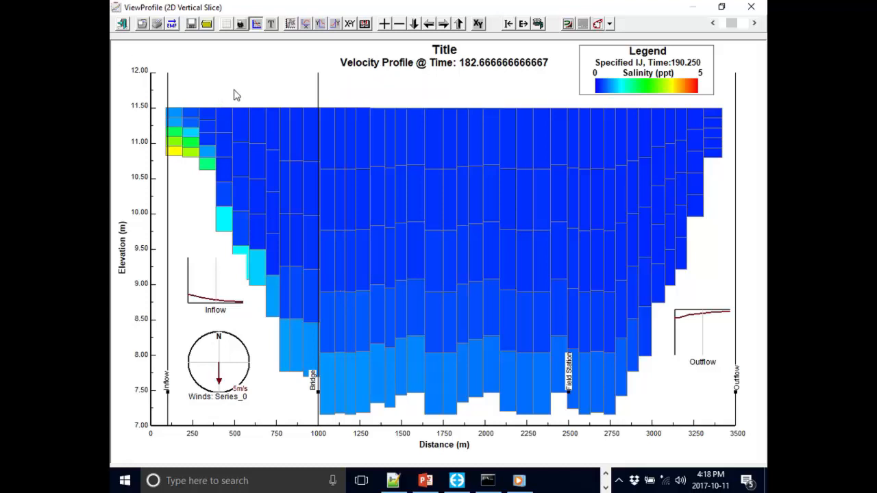
- Display the salinity profile as contours and place the legend just above the profile, clear of the Outflow marker line
mouse_move(677, 67)
left_mouse_down()
mouse_move(657, 68)
mouse_move(663, 72)
left_mouse_up()
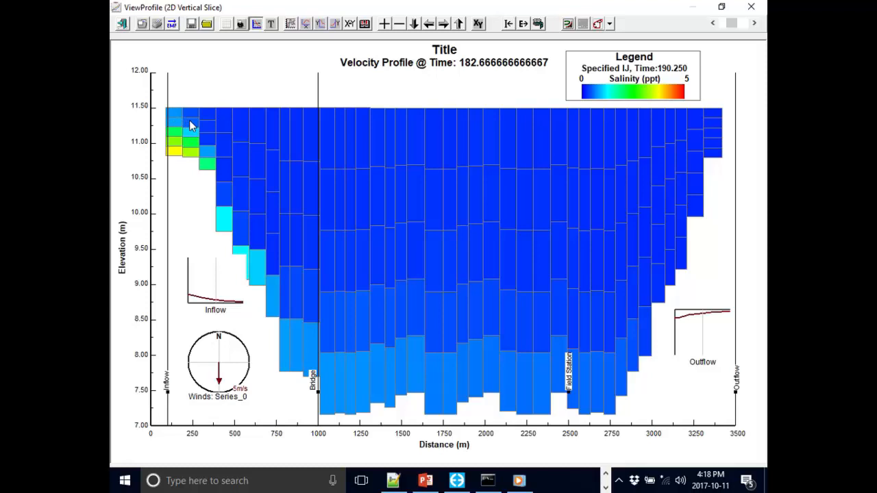
left_click(176, 143)
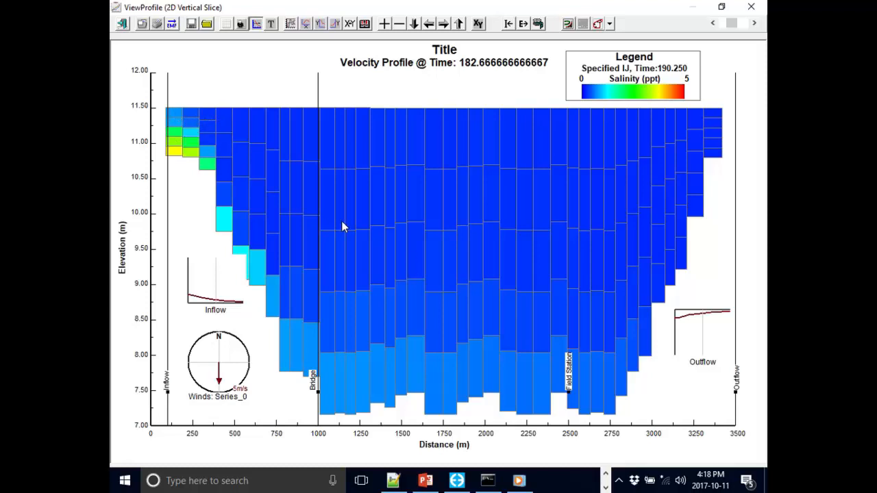
left_click(567, 26)
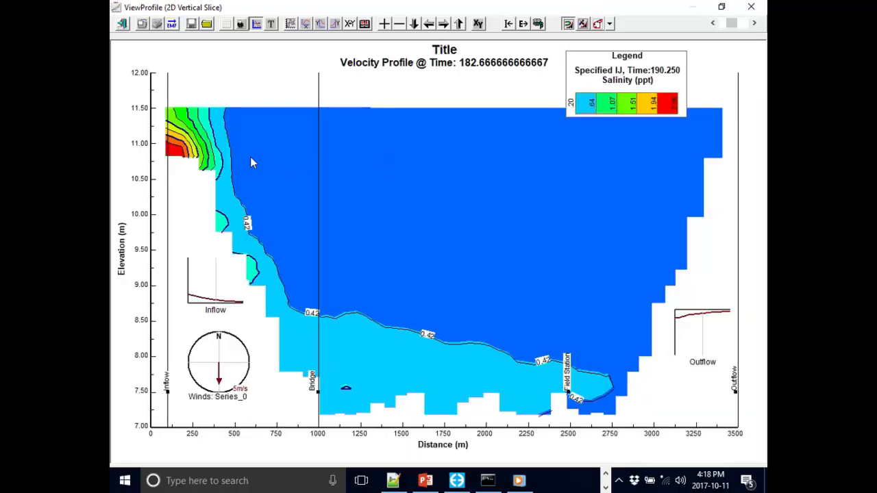
left_click_drag(673, 87, 638, 74)
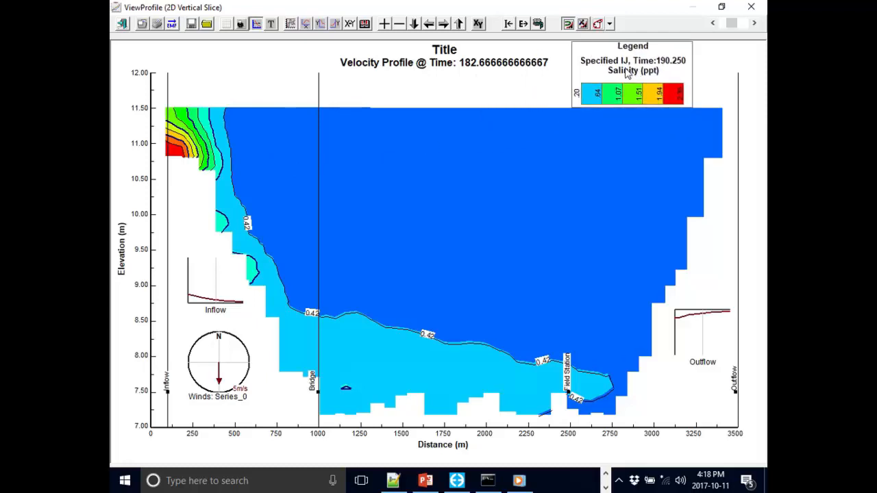
- Set the salinity contour range to a minimum of 0 and a maximum of 5 and apply it to the profile
left_click(586, 24)
left_click_drag(524, 120, 540, 83)
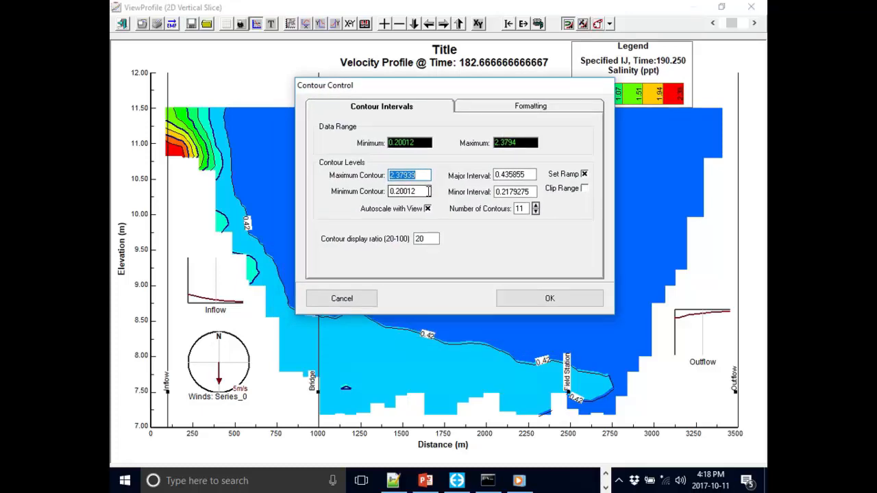
double_click(428, 191)
type("0")
double_click(424, 175)
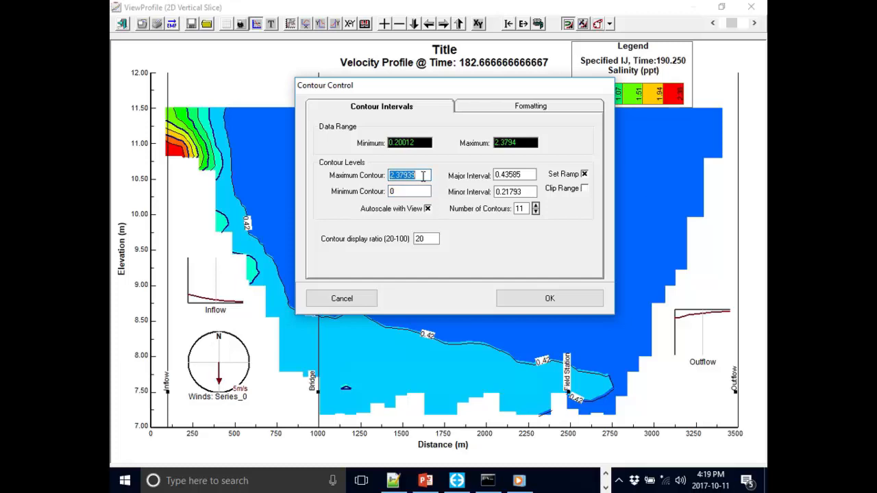
type("5")
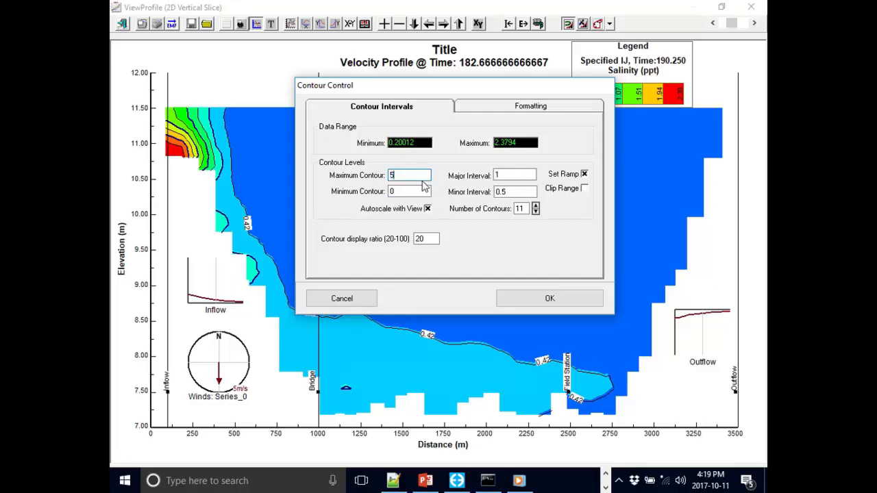
double_click(527, 175)
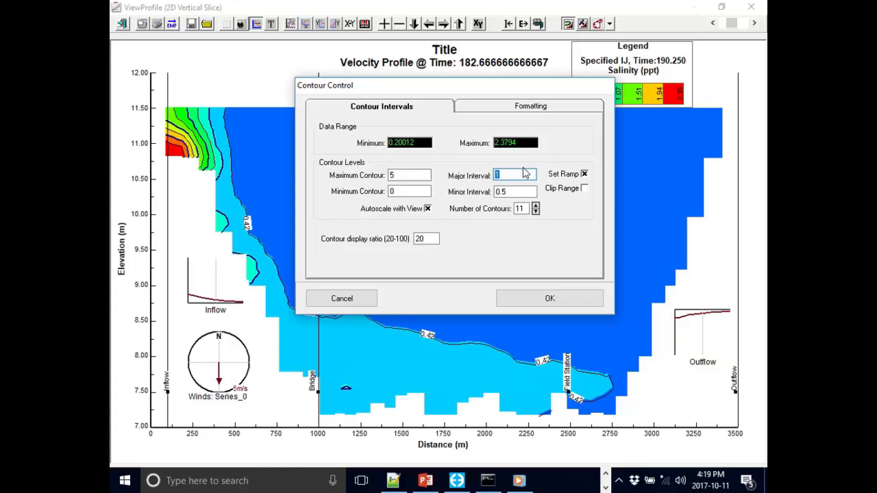
double_click(531, 191)
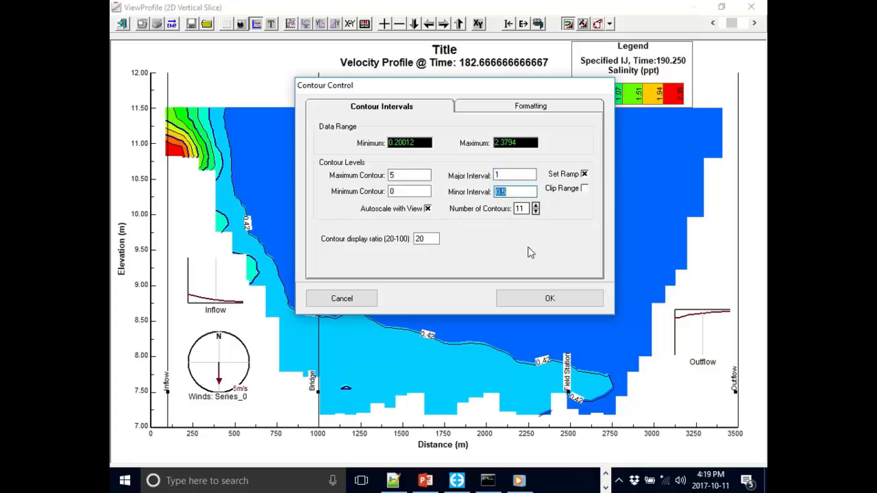
left_click(572, 302)
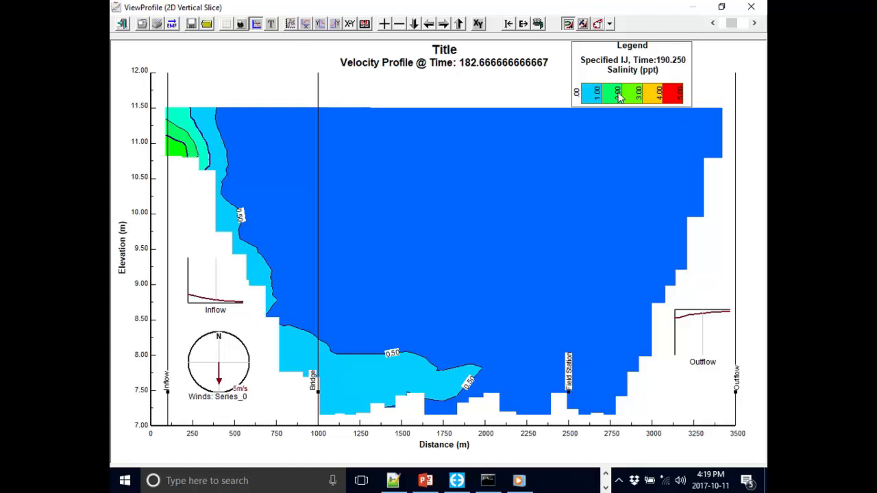
- Nudge the legend slightly down and save the profile layout as Profile_2D_WC_SAL_(T190.250).ees in the #analysis folder
left_click(649, 91)
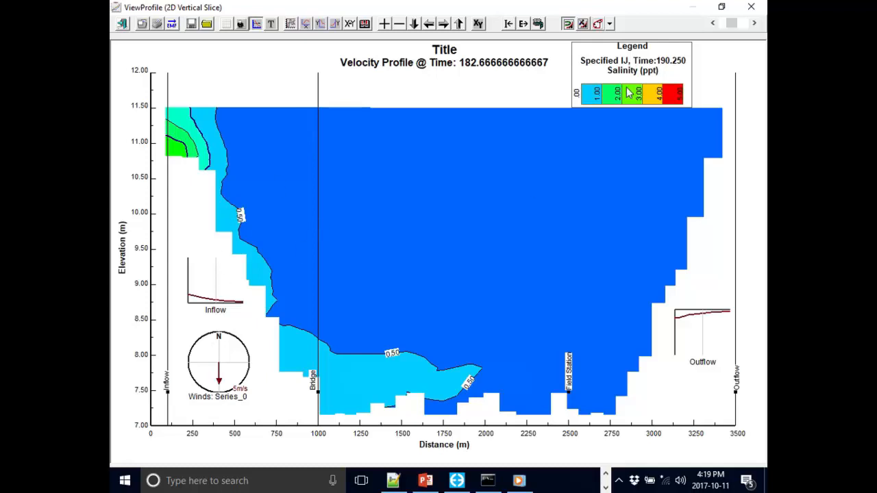
left_click_drag(627, 89, 627, 90)
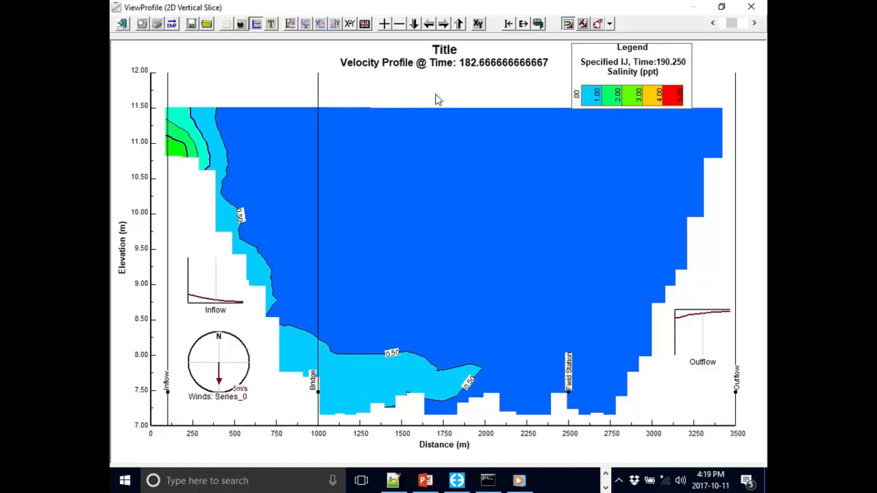
key("ctrl+s")
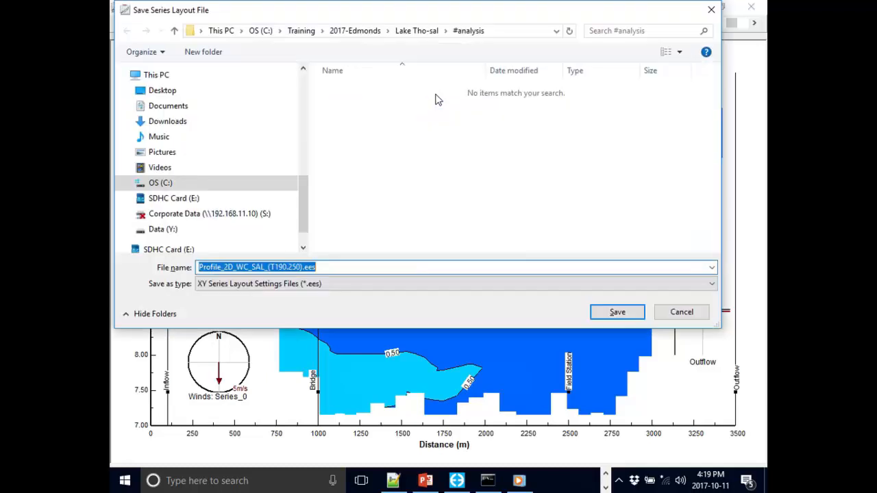
left_click(617, 316)
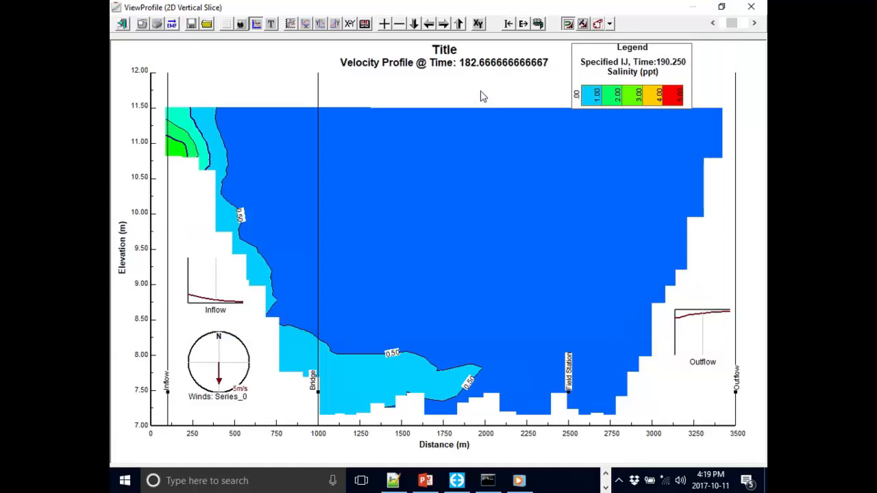
key("ctrl+s")
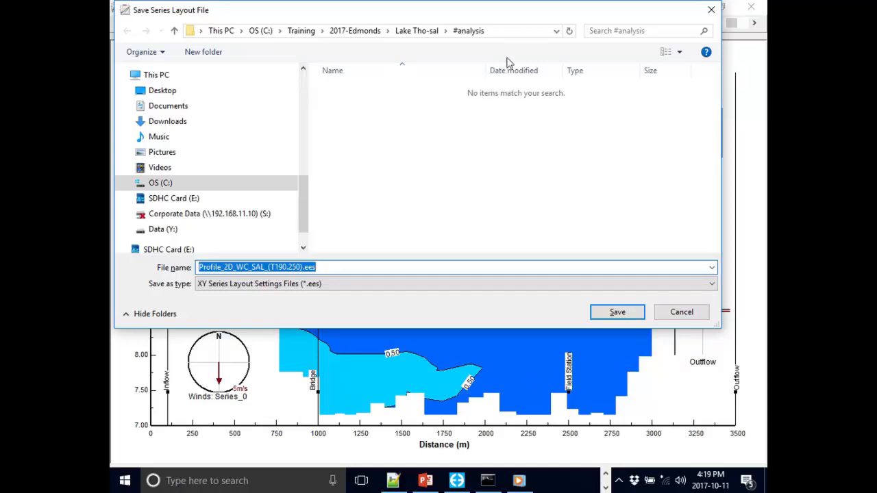
left_click_drag(548, 14, 442, 458)
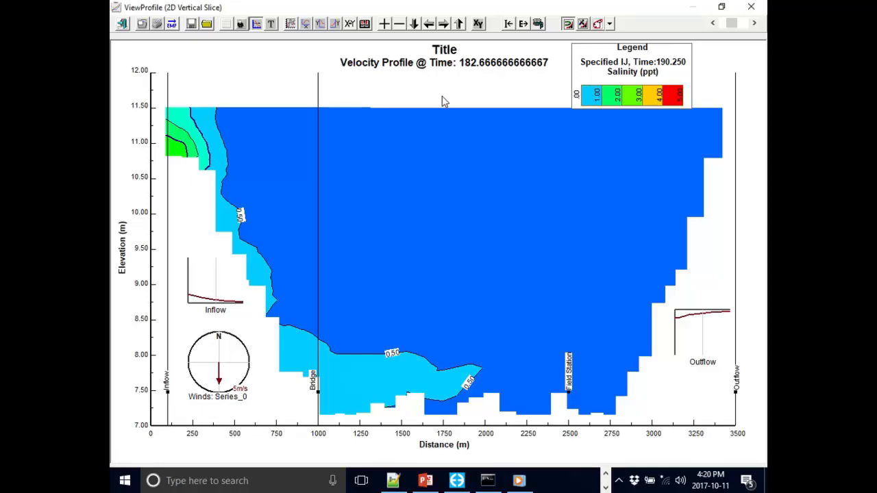
- Review the list of available keystrokes for the 2D vertical slice view, including the display units toggle
key("F1")
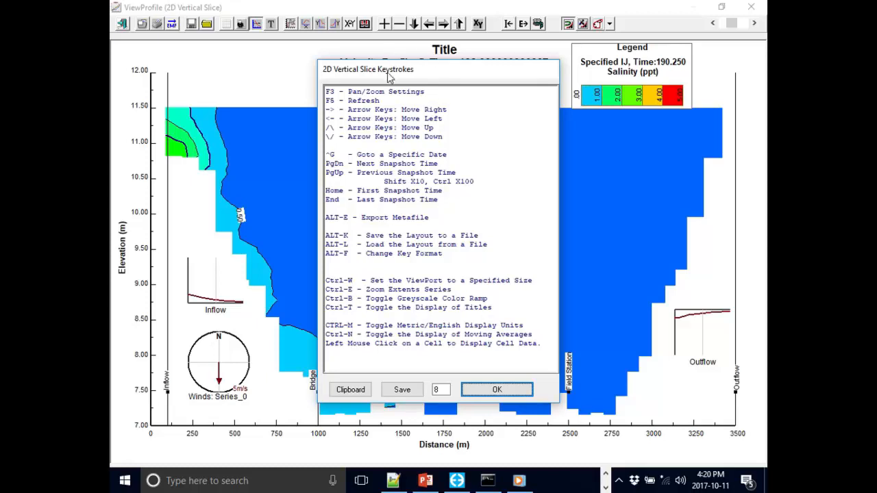
left_click_drag(399, 73, 263, 62)
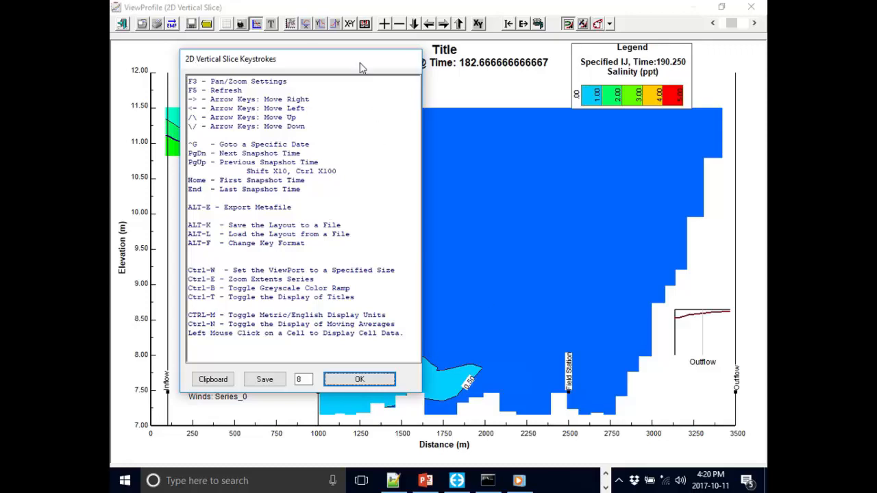
left_click_drag(360, 63, 412, 18)
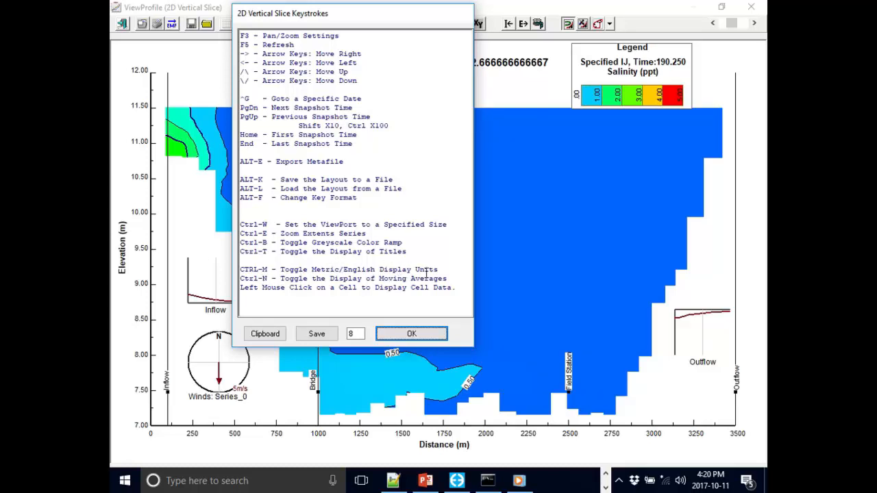
left_click(410, 335)
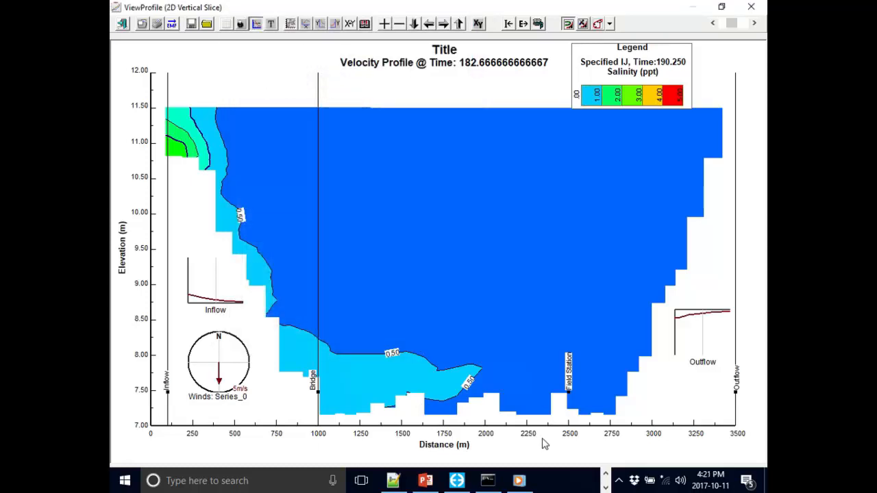
- Switch the profile's display units to English and back to metric, and close the 2D vertical slice view
key("u")
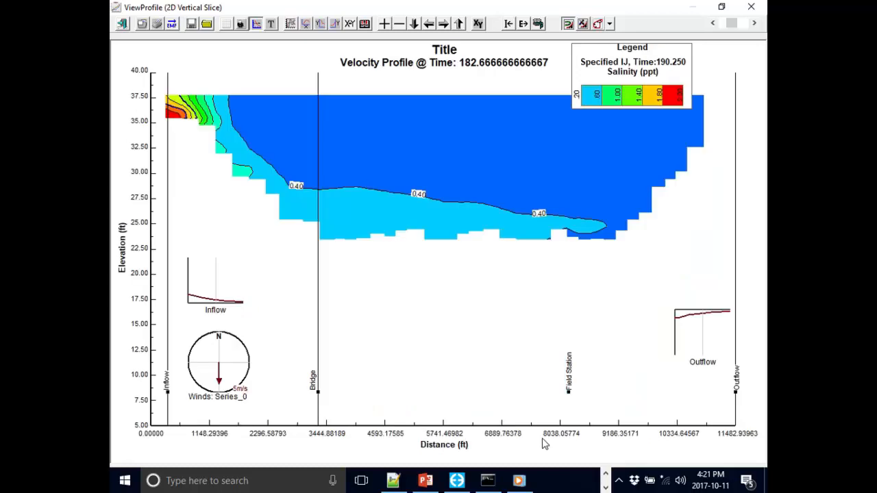
key("u")
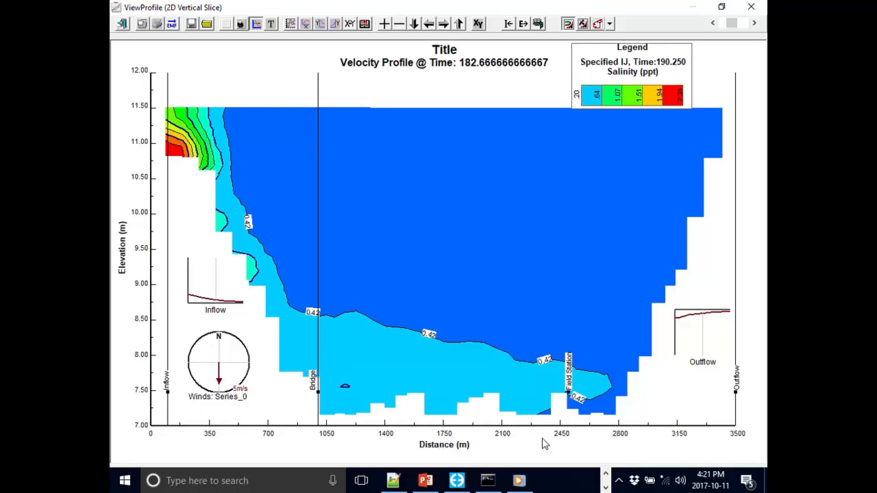
left_click(750, 8)
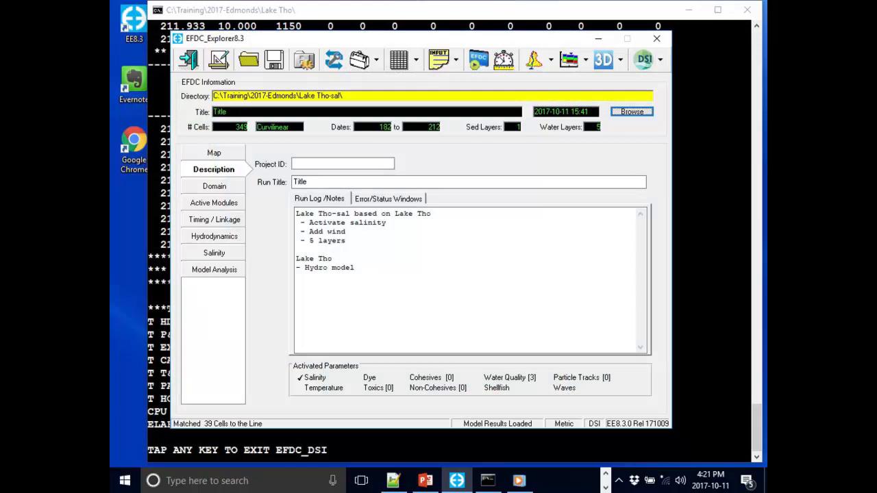
- Activate the temperature module in addition to salinity and check the domain's boundary condition series
left_click(110, 333)
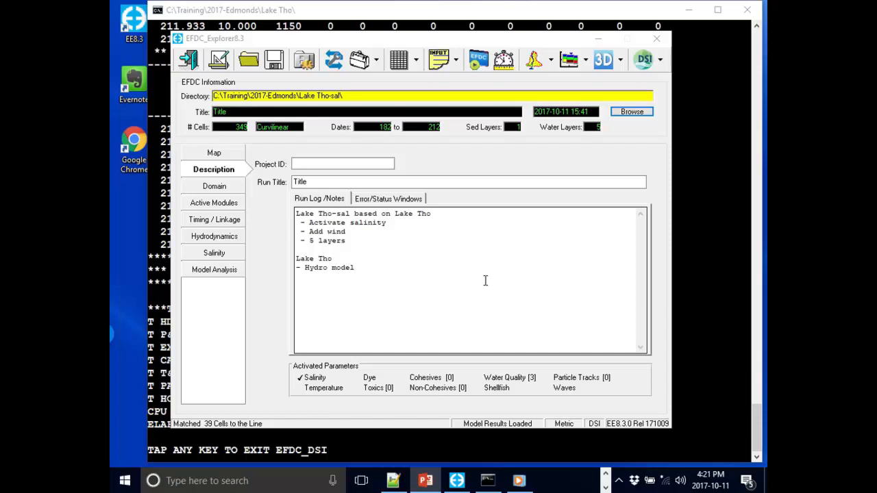
left_click(221, 188)
left_click(228, 204)
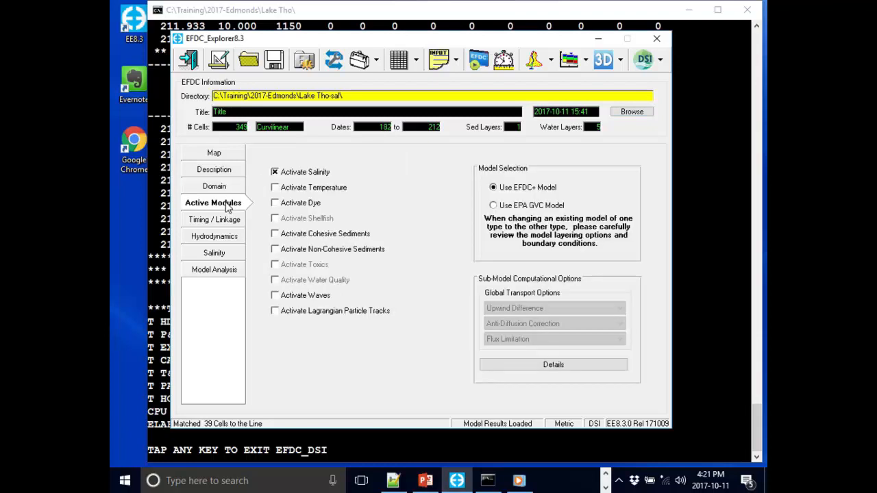
left_click(278, 189)
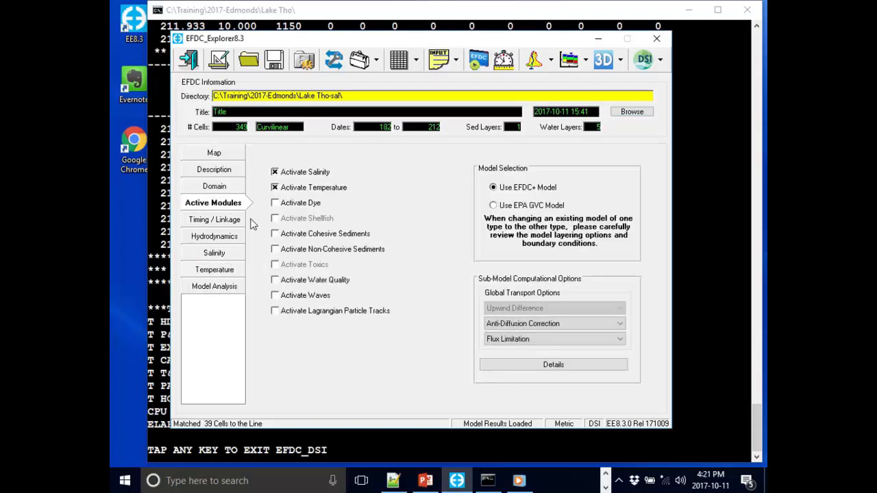
left_click(231, 272)
left_click(233, 189)
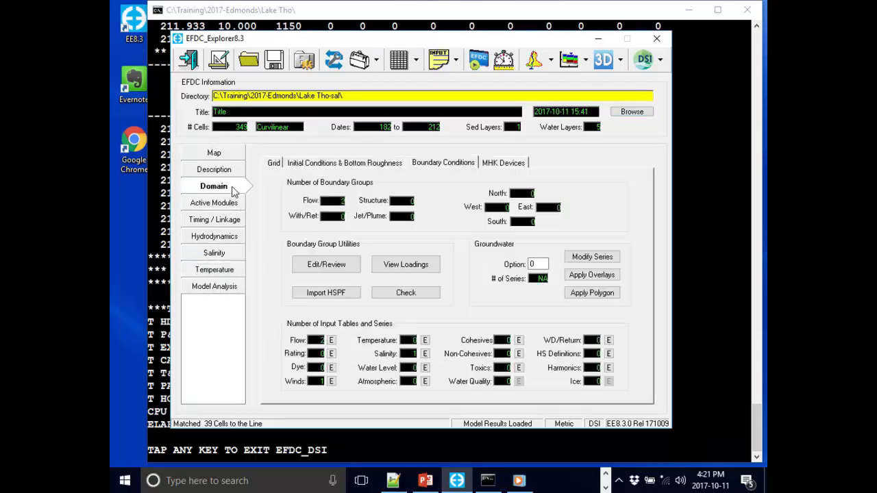
left_click(232, 203)
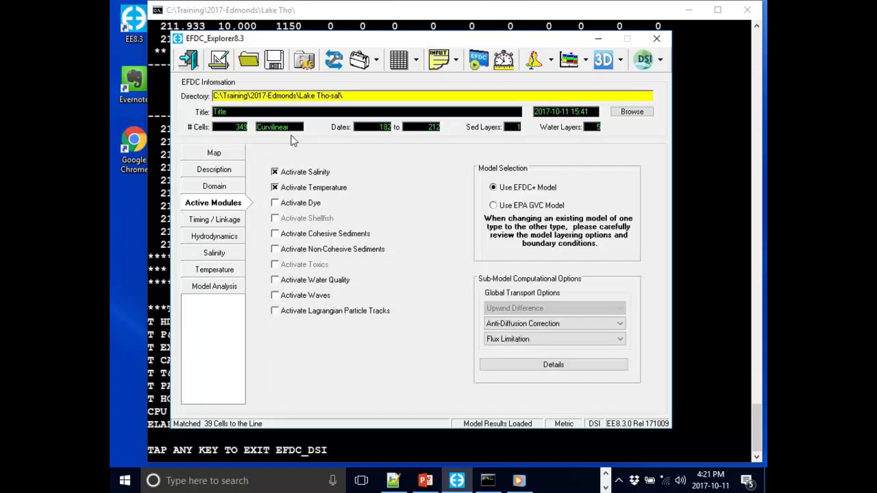
- Save the model with a full write to a new directory named Lake Tho-temp under C:\Training\2017-Edmonds
left_click(274, 60)
double_click(250, 108)
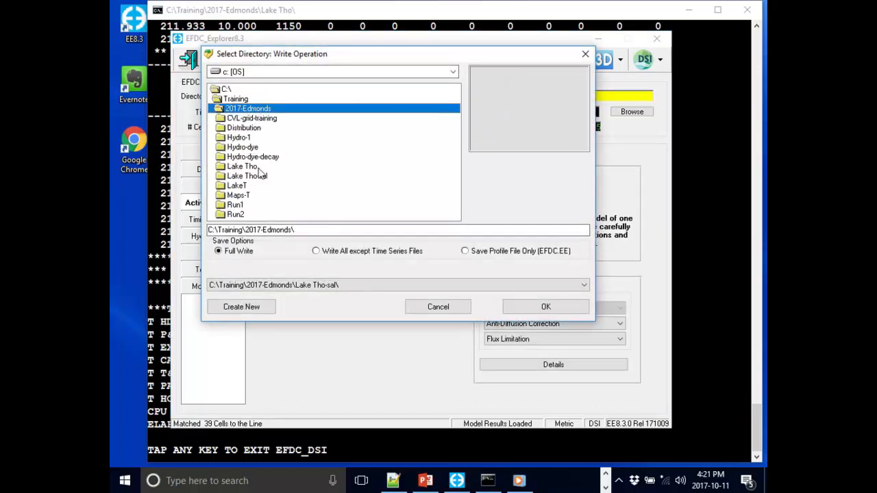
left_click_drag(507, 60, 613, 132)
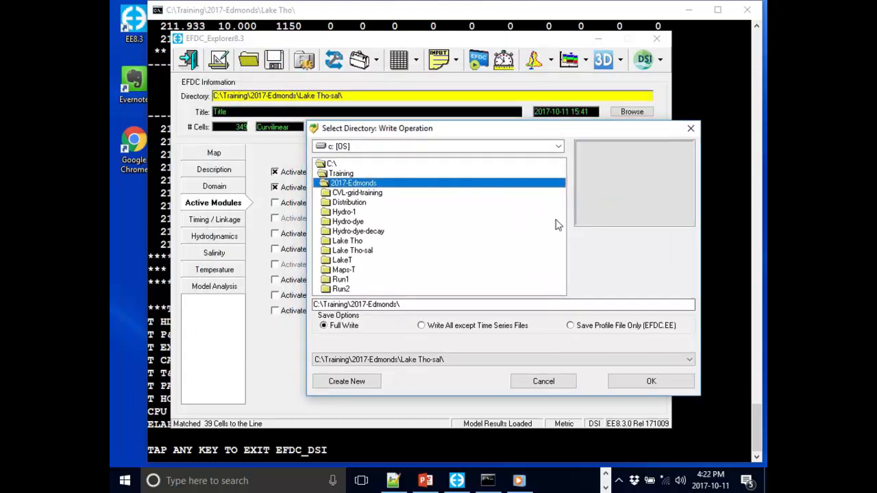
left_click_drag(463, 133, 441, 79)
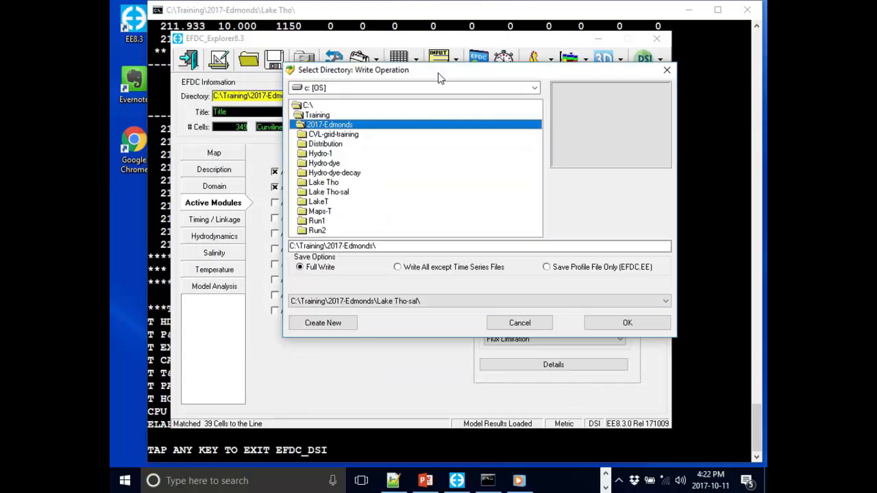
left_click(325, 321)
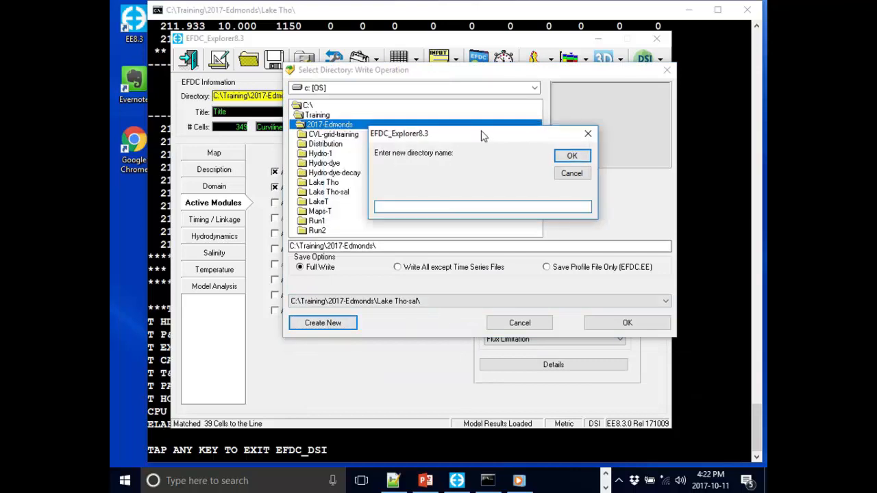
left_click_drag(483, 136, 502, 136)
type("Th")
key("BackSpace")
key("BackSpace")
type("Lake Tho-")
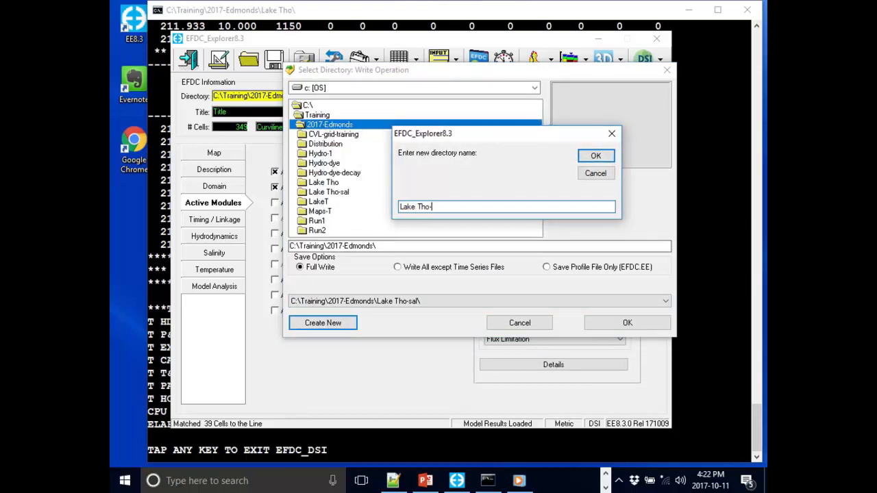
type("temp")
key("Return")
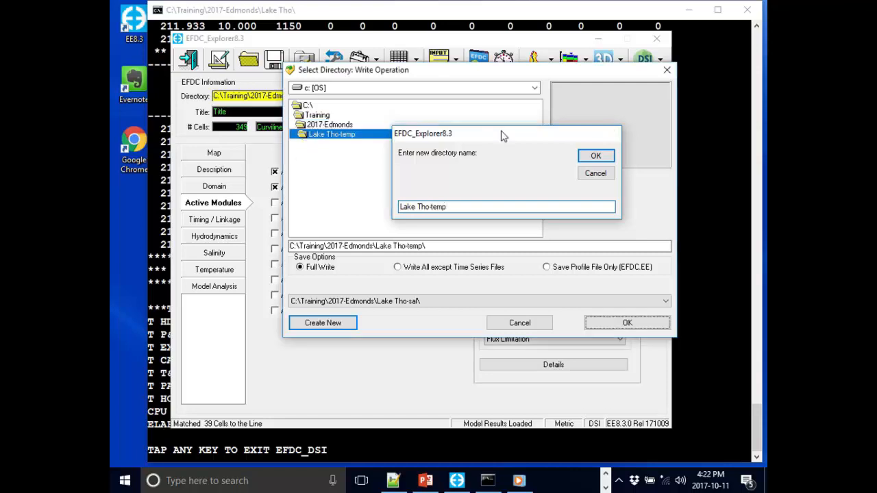
left_click(645, 323)
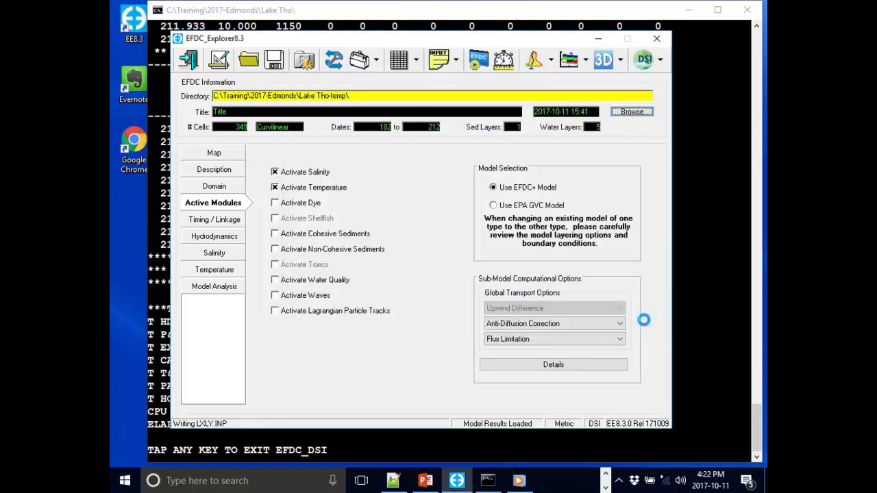
- Add a run log entry "Lake Tho-temp based on Lake tho-sal" above the existing notes, listing temperature and atmospheric series
left_click(213, 171)
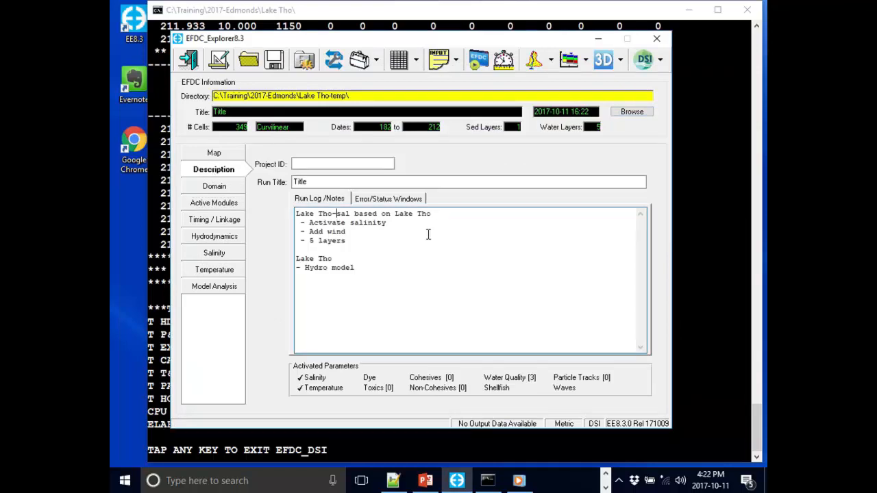
key("Return")
key("Return")
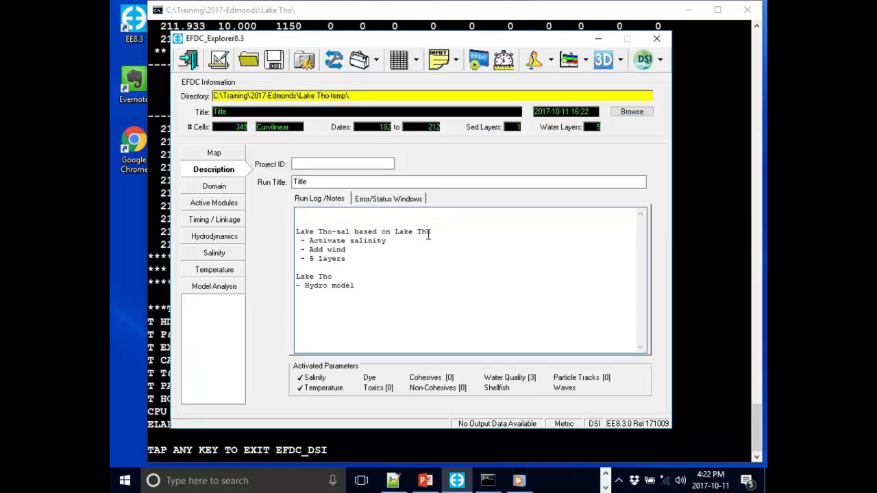
type("Lake Tho-temp based on L")
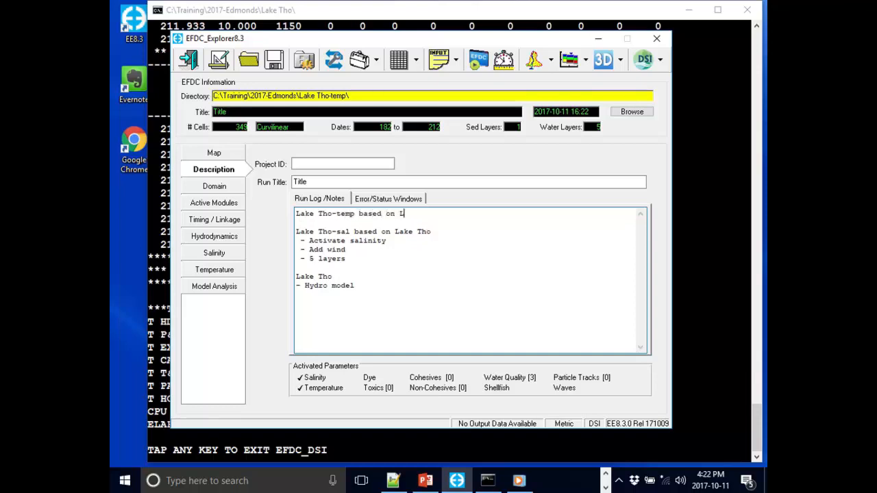
type("ake tho-sal")
key("Return")
type("- temperature")
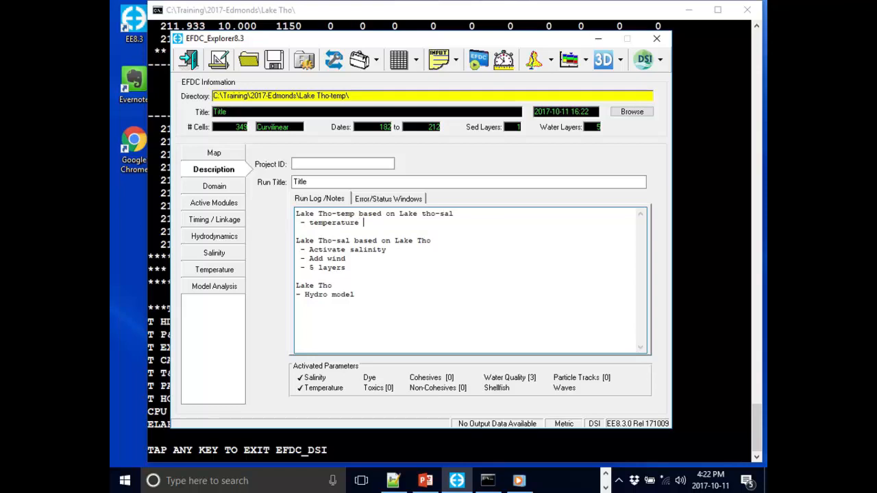
key("Return")
type("- Atmos")
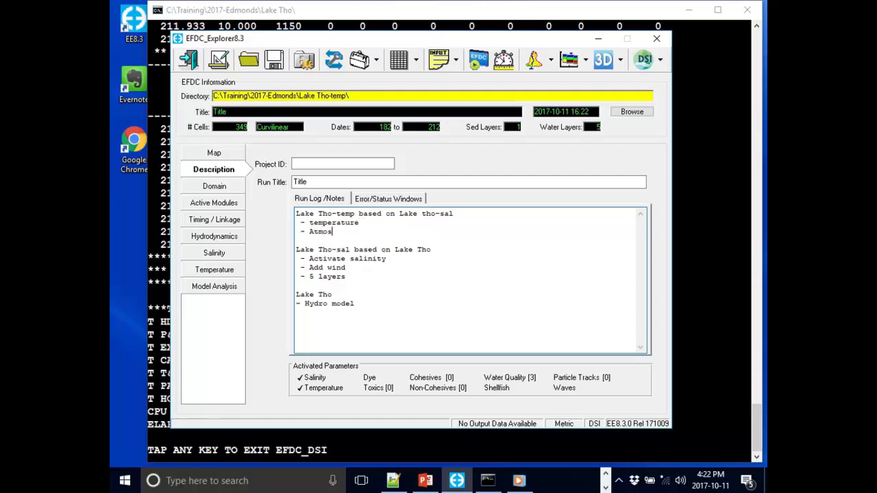
type("pheric serie")
- Open the temperature module's atmospheric data series and set the number of series to 1
left_click(231, 190)
left_click(231, 205)
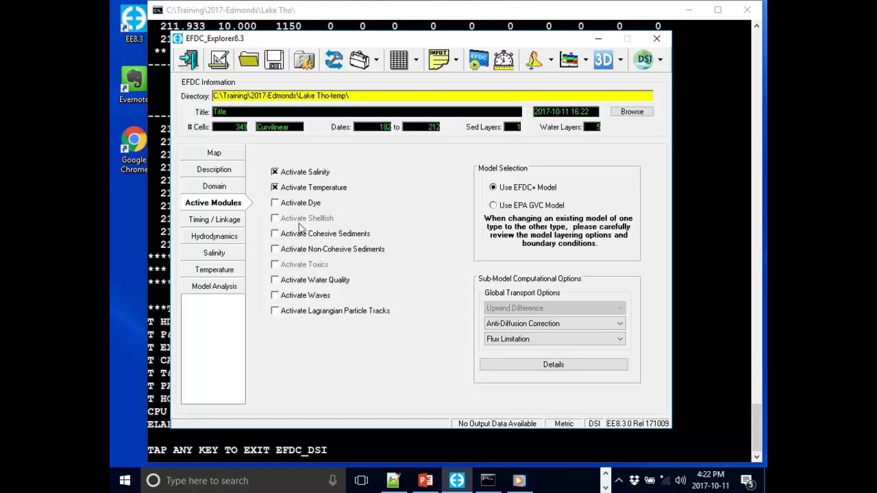
left_click(221, 272)
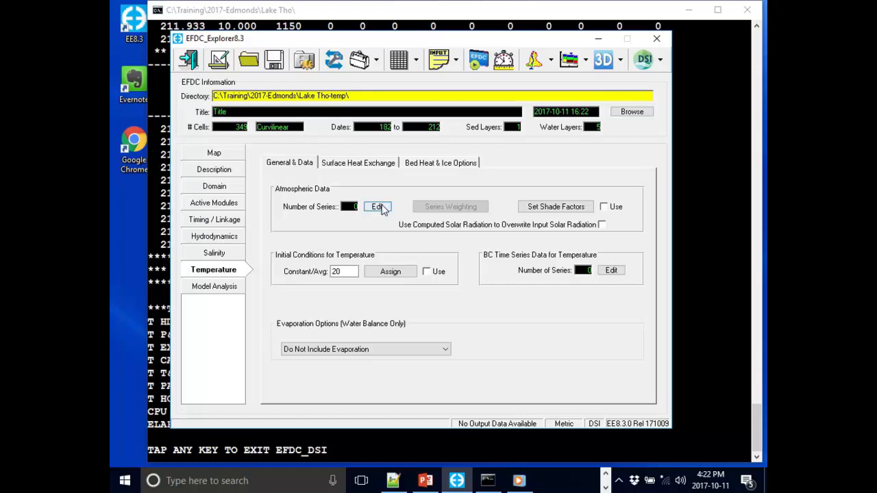
left_click(374, 209)
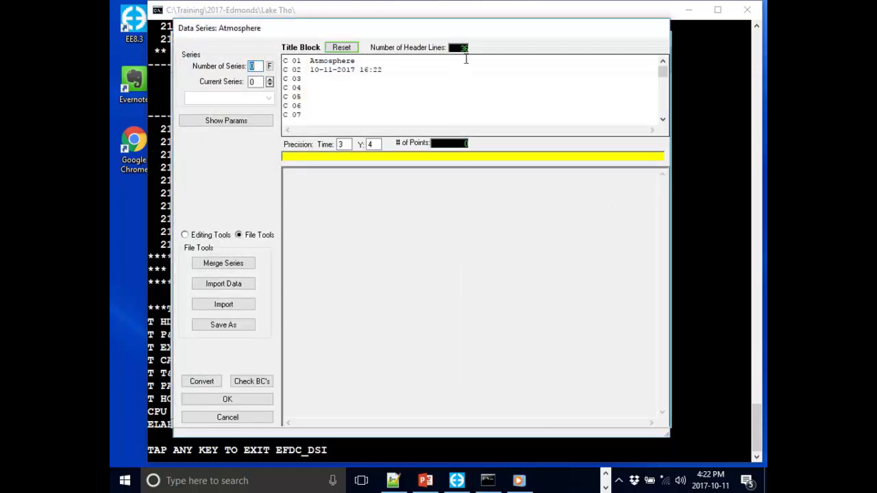
left_click_drag(496, 24, 482, 71)
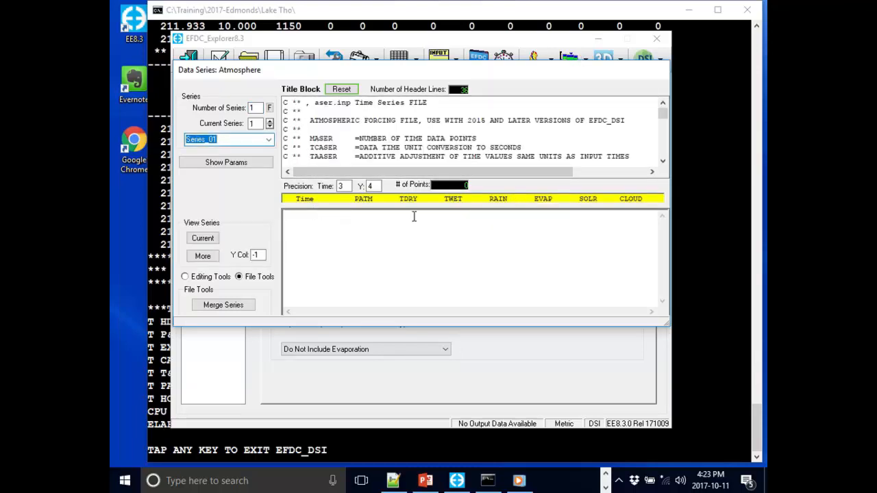
left_click(463, 249)
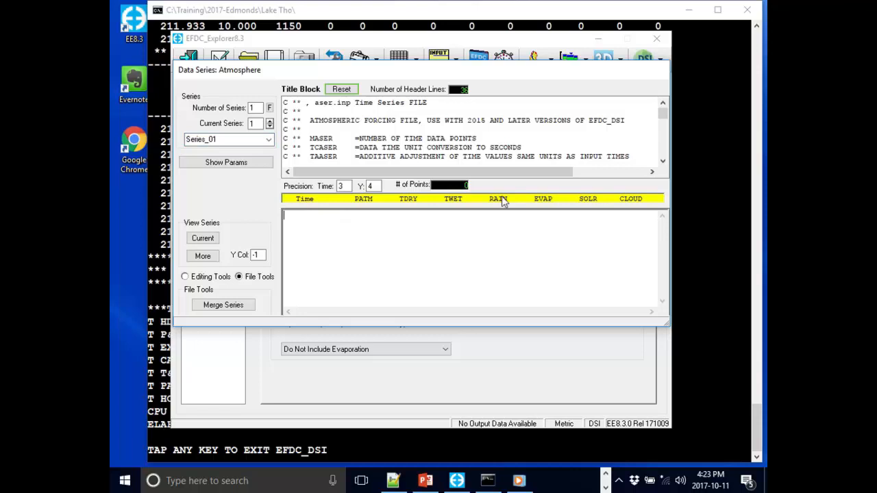
left_click_drag(569, 74, 555, 78)
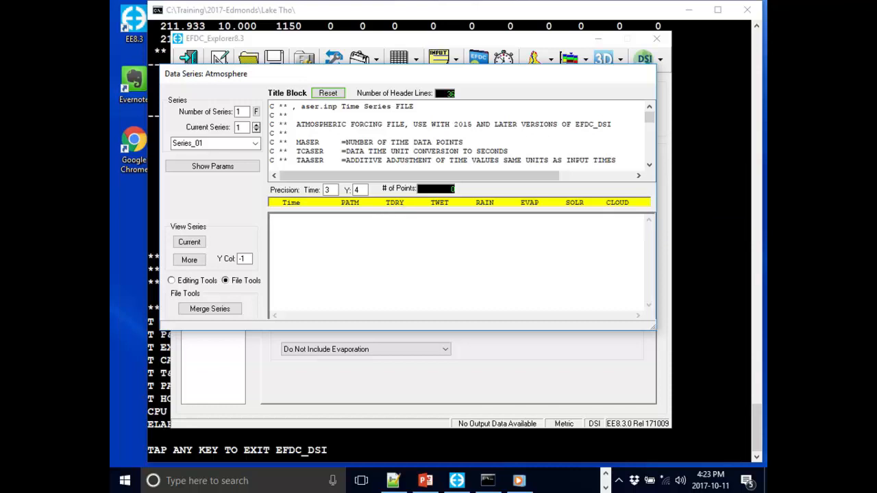
- Switch to Notepad++, copy all of BC_Atmospheric.dat, and paste the data into the atmospheric series in EFDC_Explorer
key("alt+Tab")
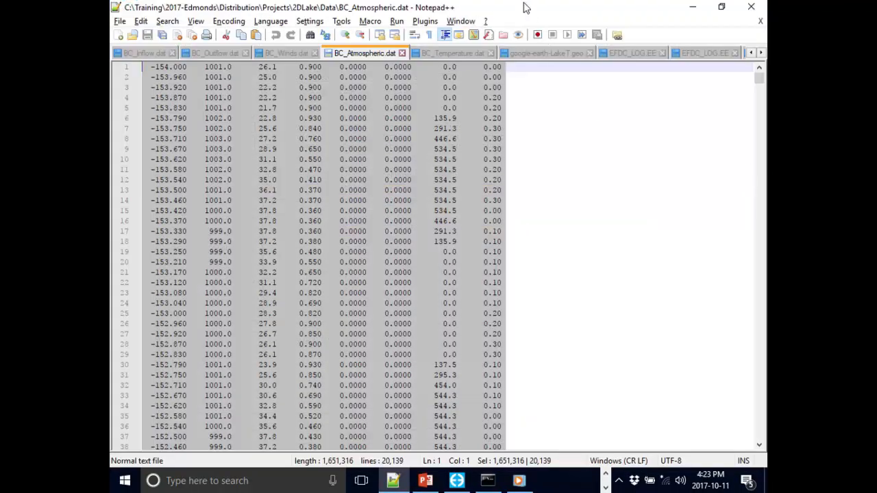
left_click_drag(526, 7, 484, 113)
left_click(535, 236)
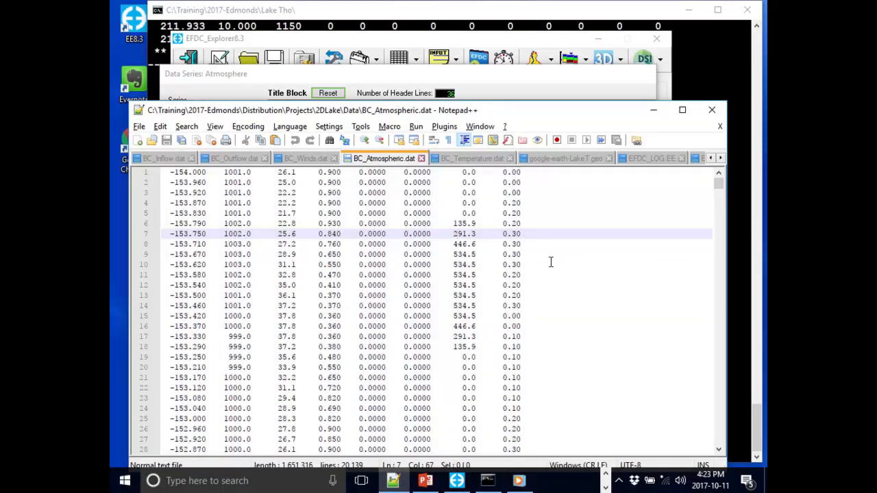
key("ctrl+a")
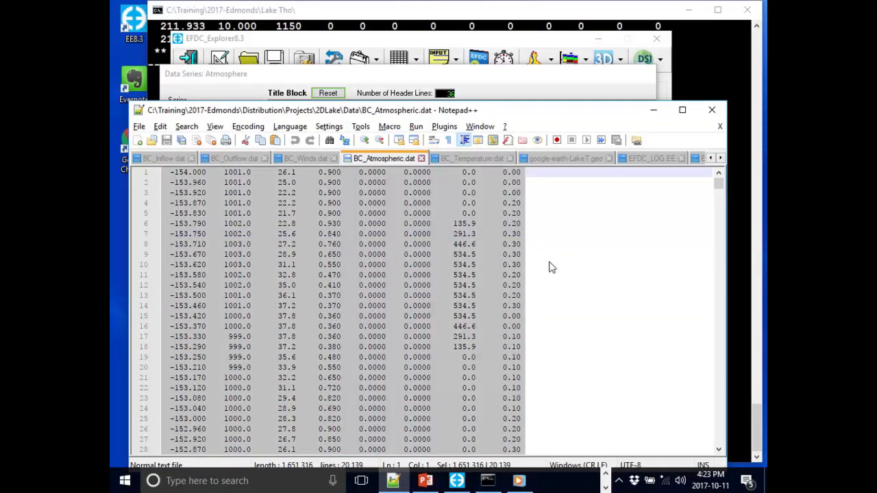
left_click(652, 110)
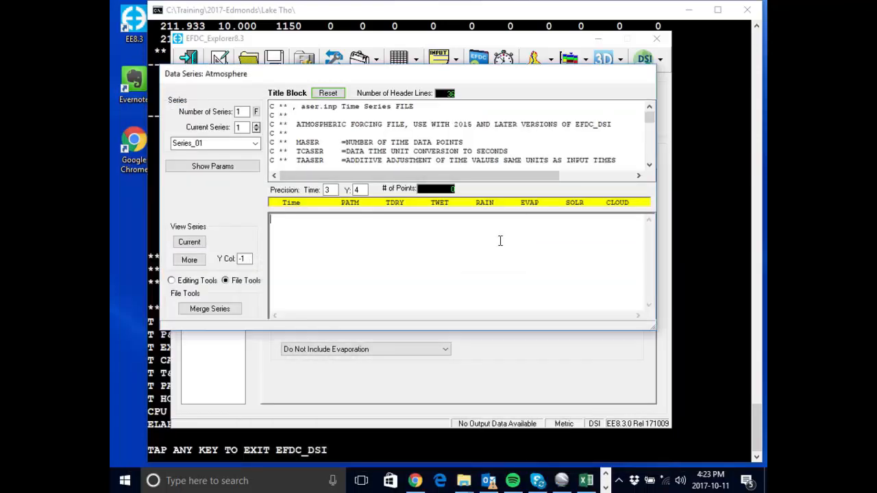
key("ctrl+v")
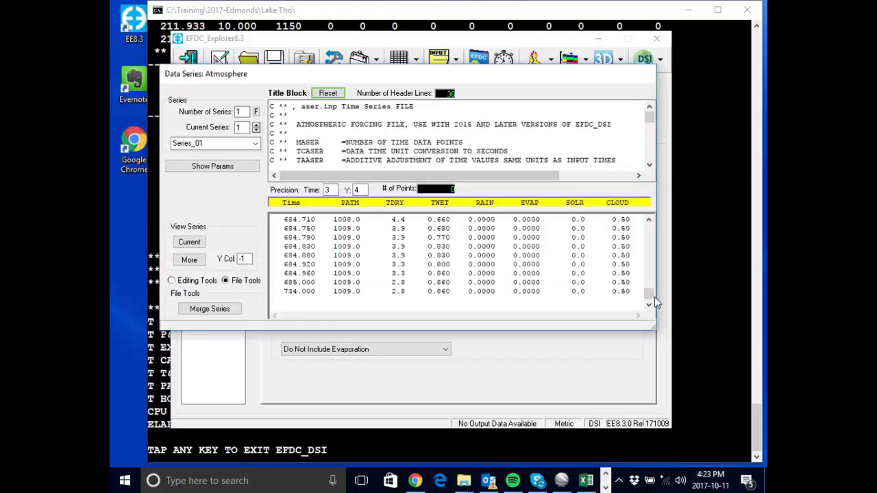
- Examine the pasted atmospheric data from its first rows, including the pressure and solar radiation columns
left_click_drag(654, 294, 652, 226)
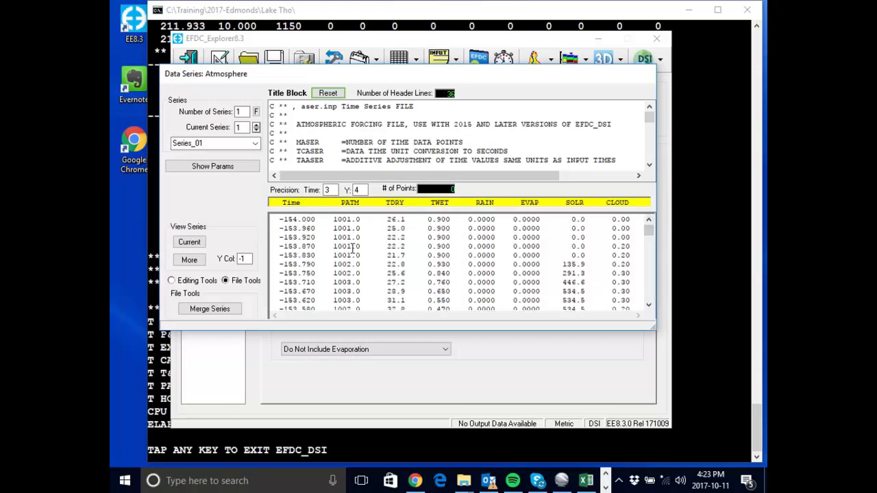
left_click(341, 220)
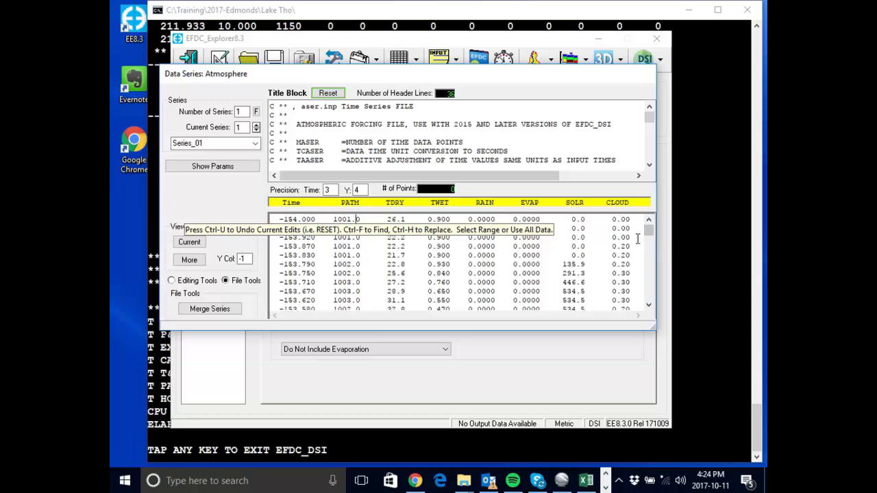
left_click(648, 305)
left_click(649, 305)
left_click(648, 306)
left_click(649, 306)
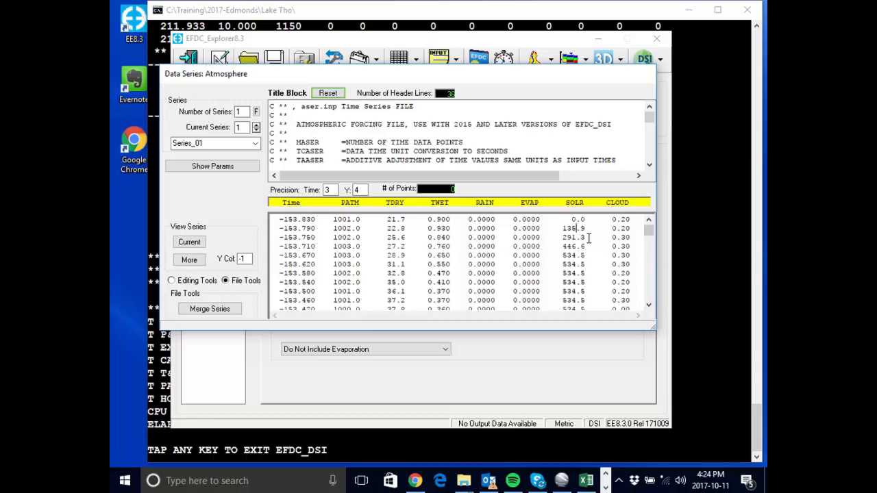
scroll(588, 253, "up", 2)
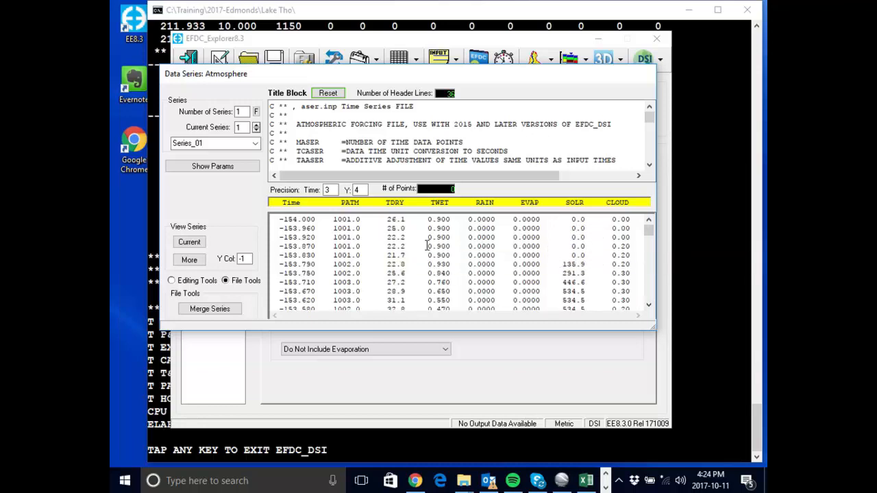
- Plot the current atmospheric series from day -154 to 734 and place the legend between the pressure and solar radiation curves
left_click(188, 241)
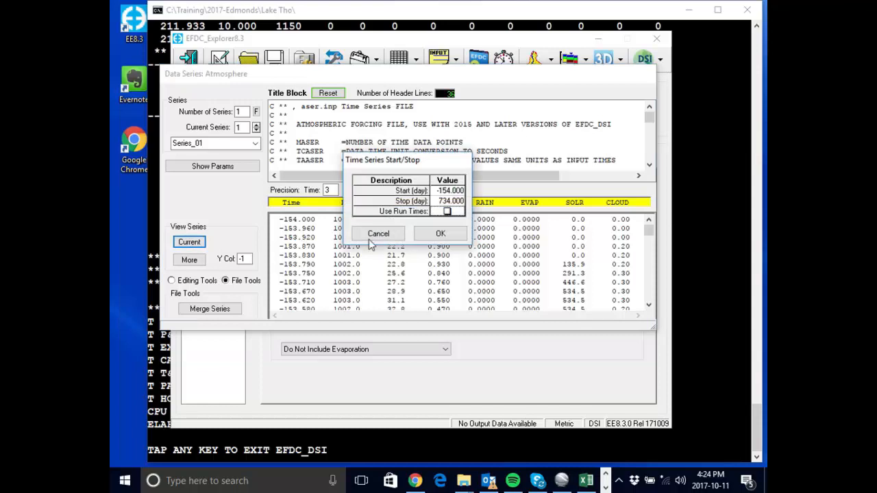
left_click(442, 231)
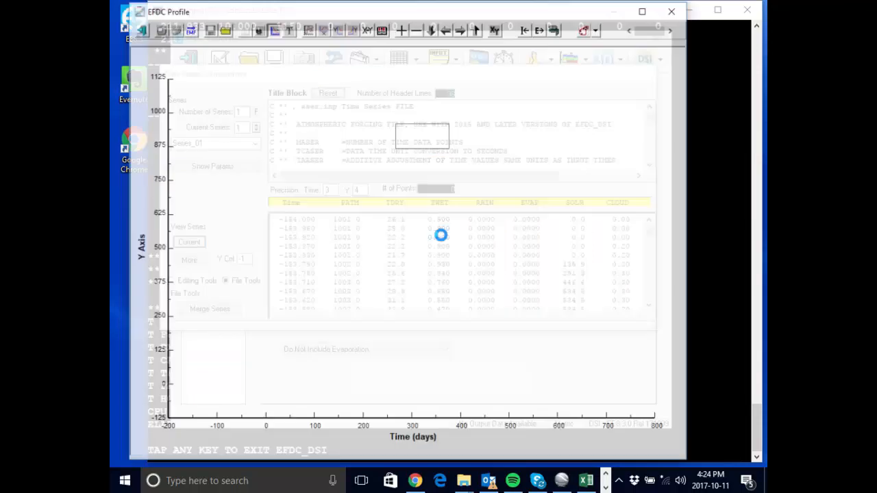
left_click_drag(530, 365, 379, 170)
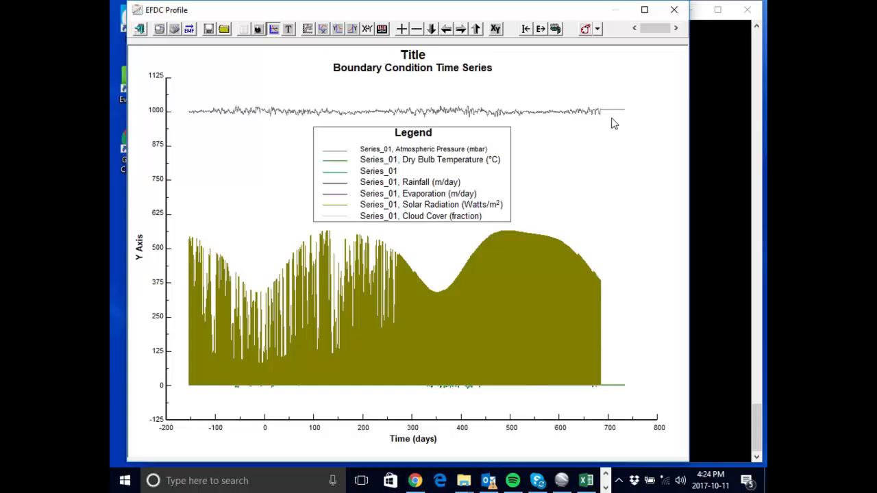
- Hide every plotted line except Dry Bulb Temperature and move the legend to the upper right of the plot
double_click(423, 164)
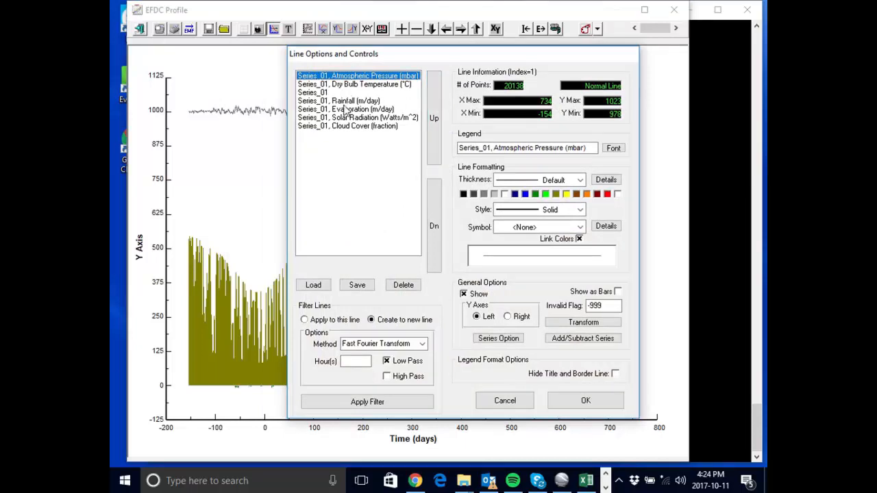
left_click(374, 127, "shift")
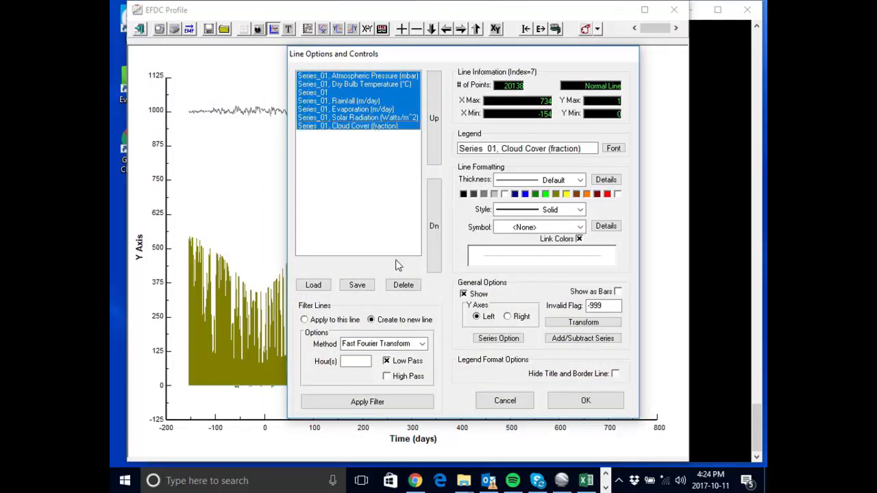
left_click(482, 296)
left_click(355, 85)
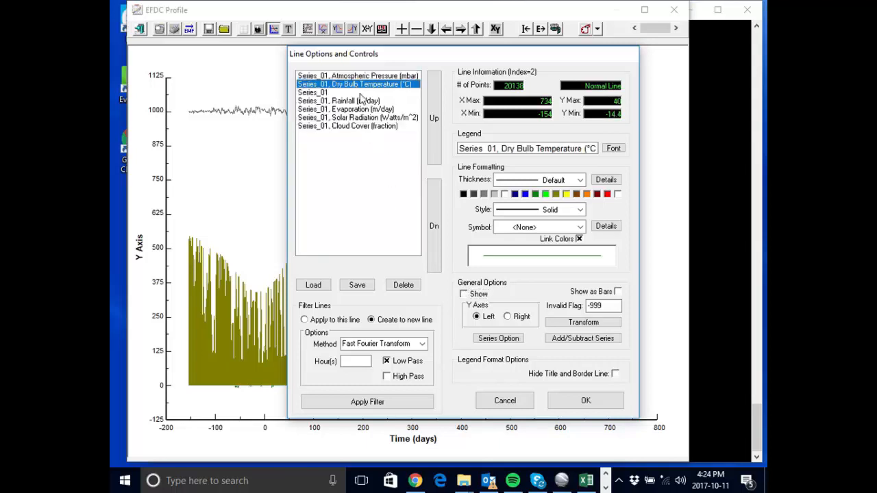
left_click(479, 297)
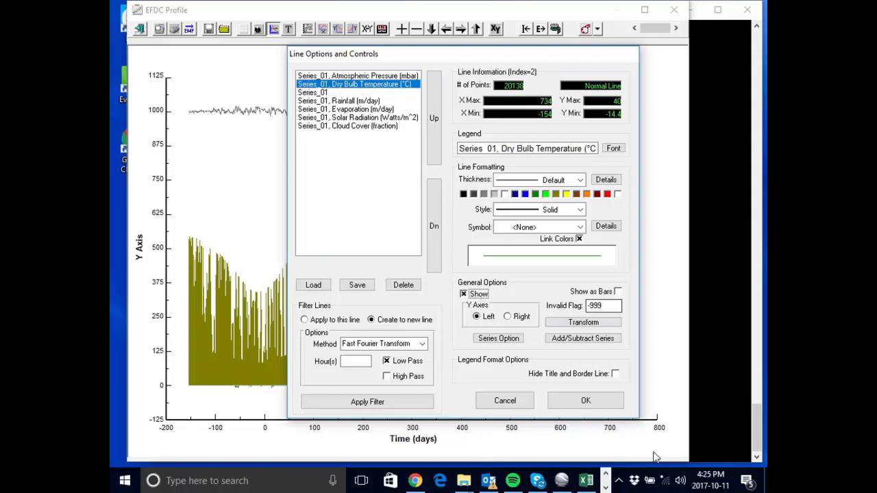
left_click(613, 405)
left_click_drag(408, 136, 284, 358)
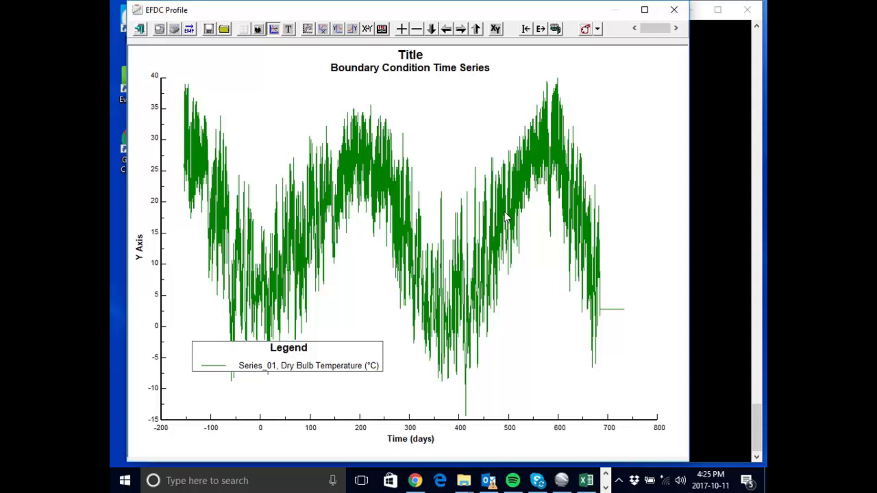
left_click_drag(295, 374, 562, 144)
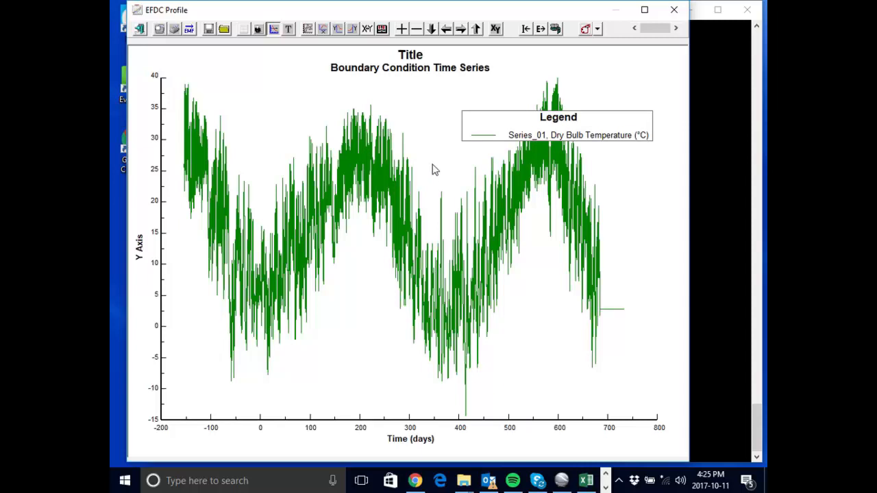
- Review the list of available time series keystrokes, including the percent-of-time-below-level function
key("F2")
left_click_drag(424, 71, 324, 37)
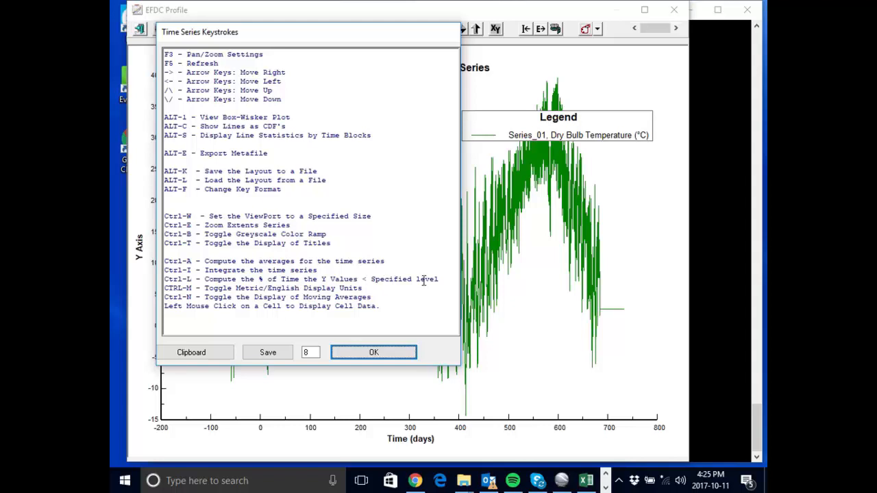
left_click(397, 352)
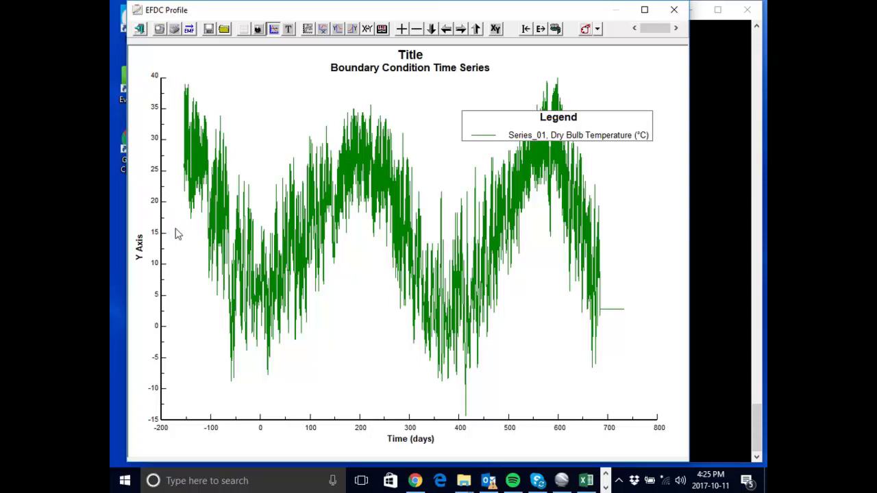
key("F1")
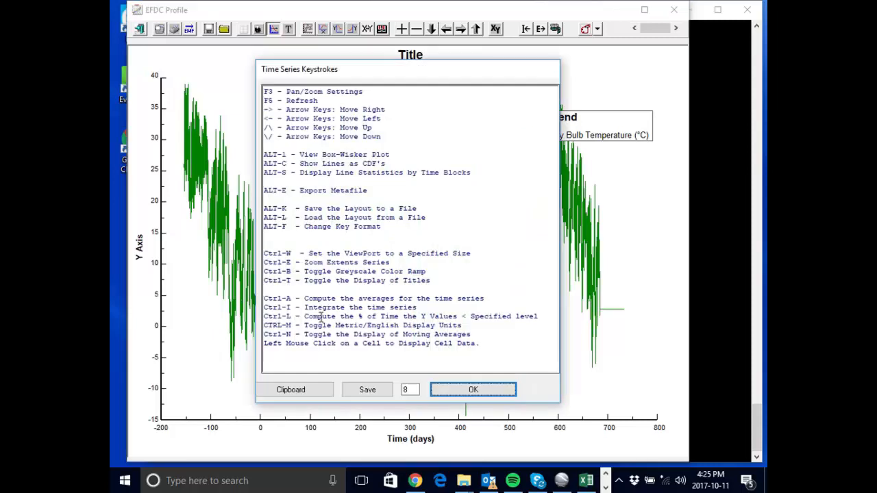
left_click(449, 395)
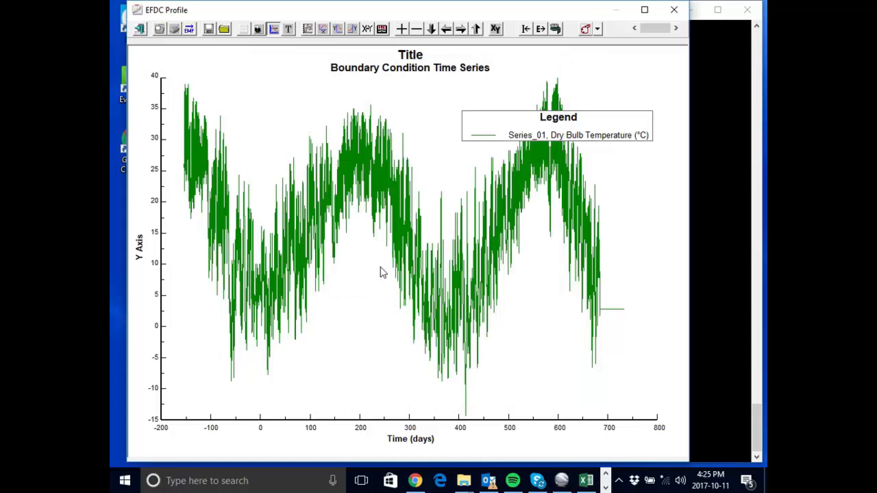
- Compute the percent of time the Dry Bulb Temperature series is below a level of 15
key("l")
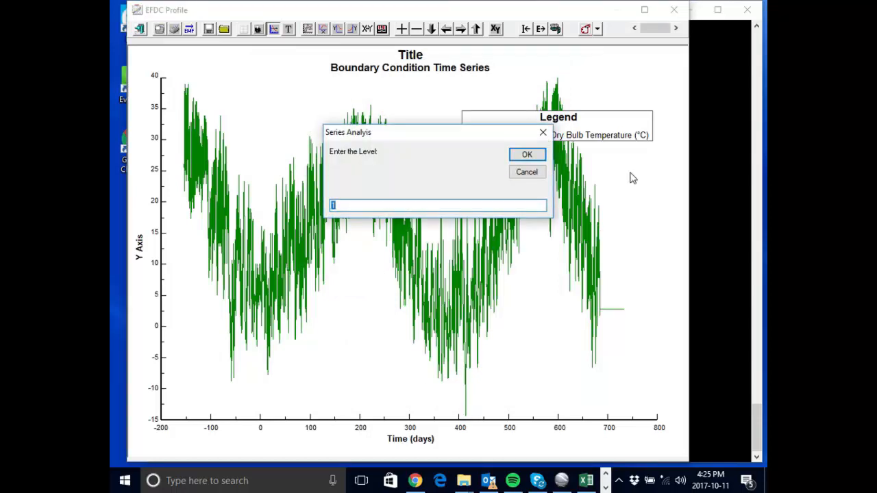
left_click_drag(425, 133, 388, 214)
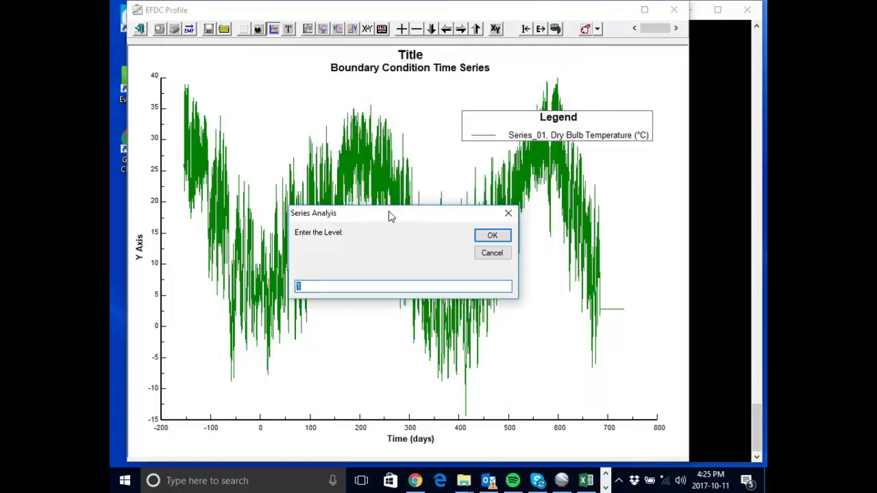
type("15")
left_click(492, 236)
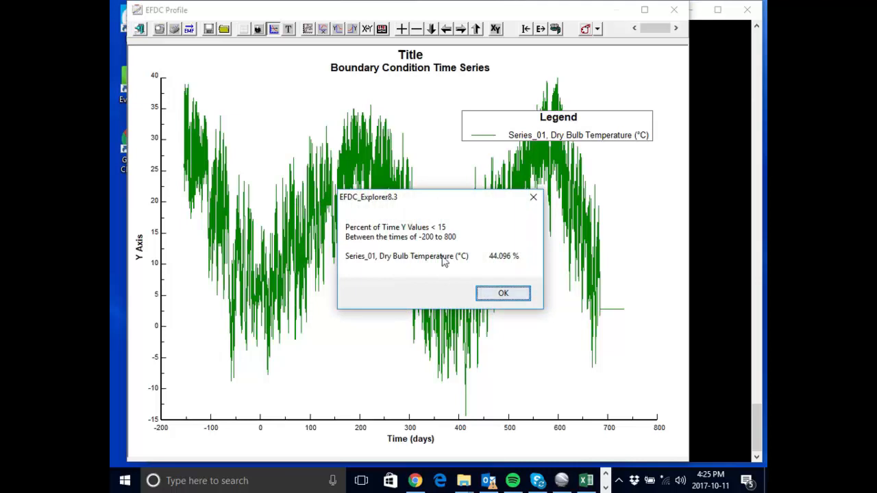
left_click_drag(472, 196, 401, 216)
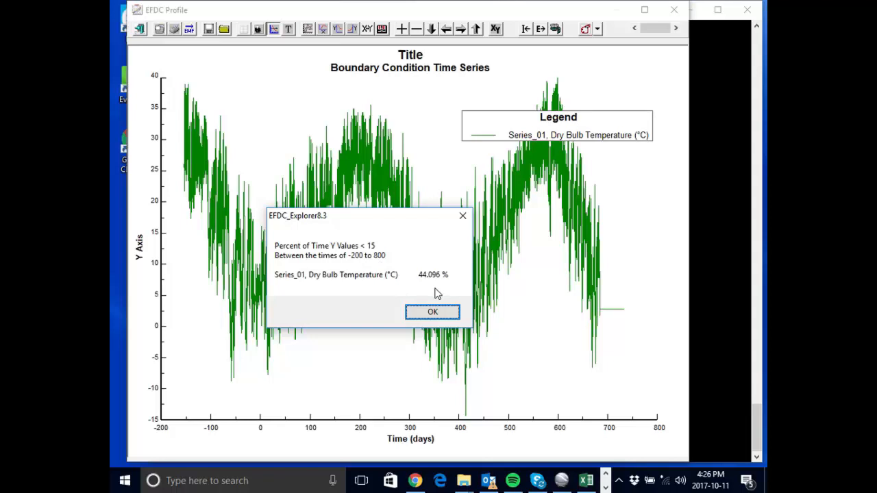
left_click(432, 312)
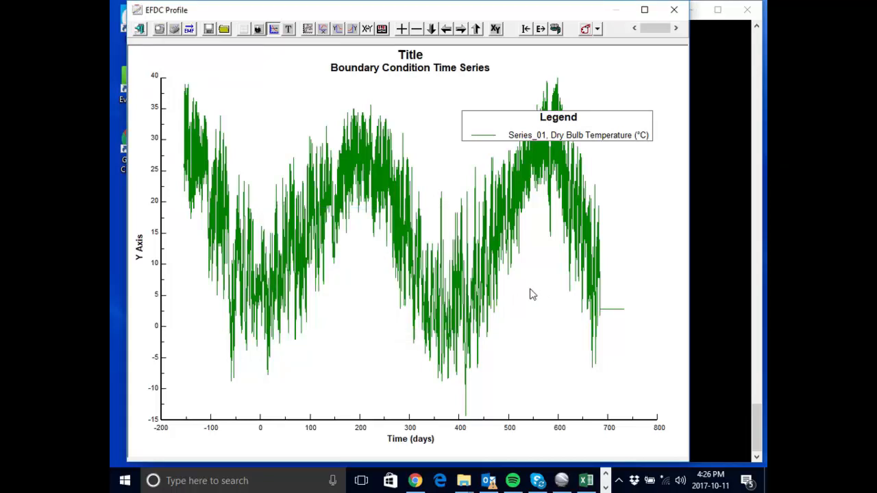
- Review the time series keystrokes list for the CDF, line statistics by time blocks and box-whisker plot functions
key("F2")
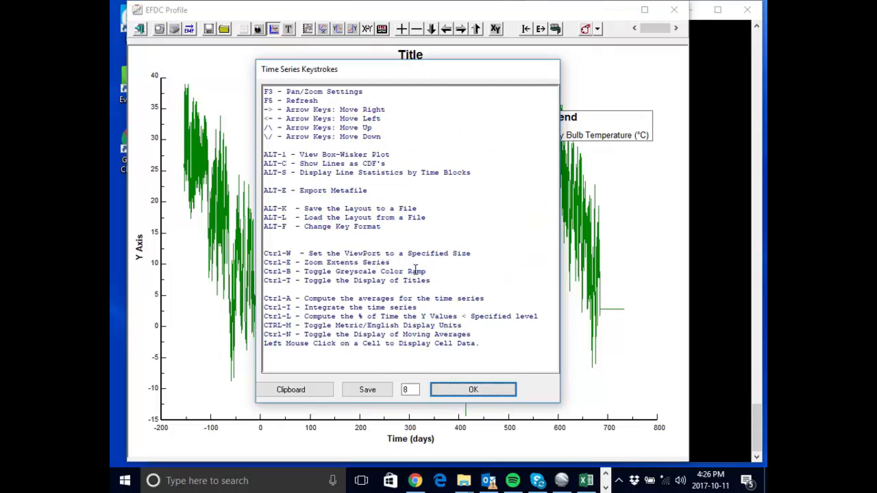
left_click_drag(273, 176, 327, 176)
left_click_drag(269, 163, 390, 168)
left_click(427, 161)
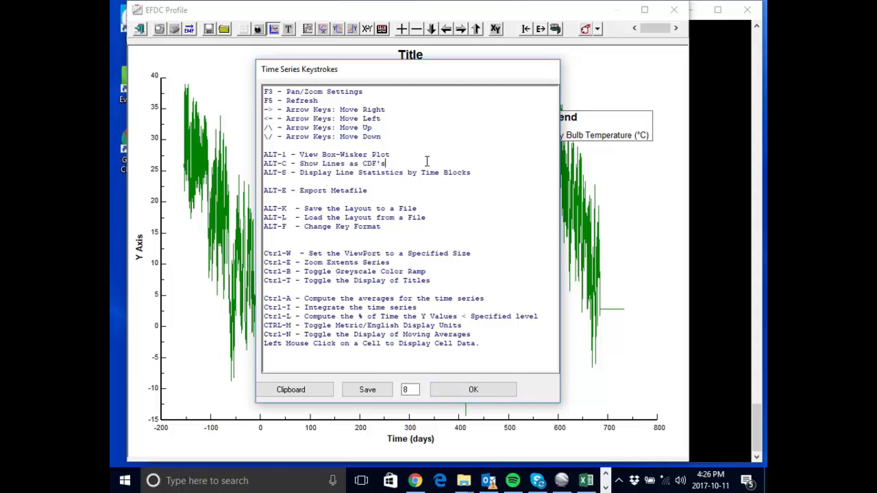
left_click_drag(490, 173, 307, 181)
left_click(290, 163)
left_click_drag(300, 155, 386, 156)
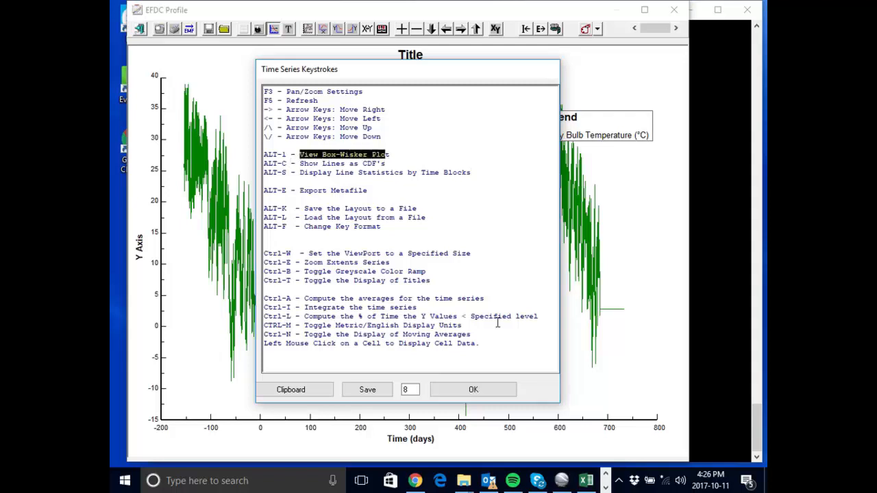
left_click(474, 391)
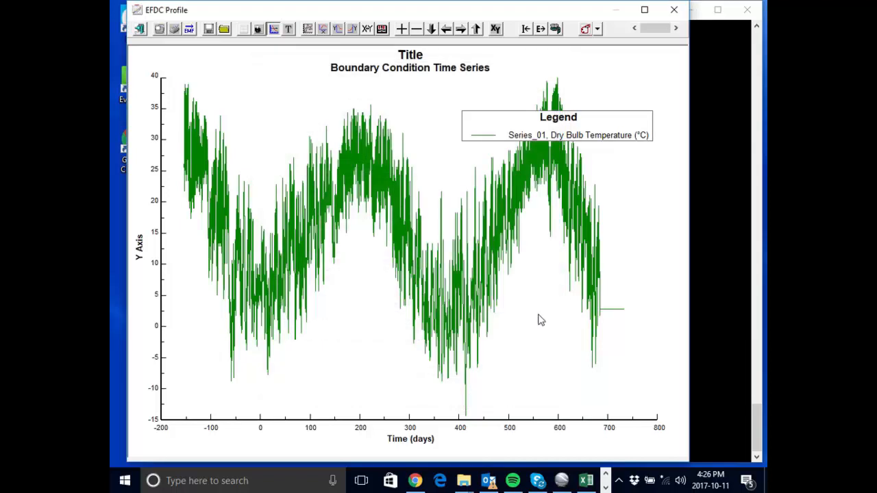
- Try to show line 1 as a box-whisker plot with an averaging period of 1 M
key("alt+1")
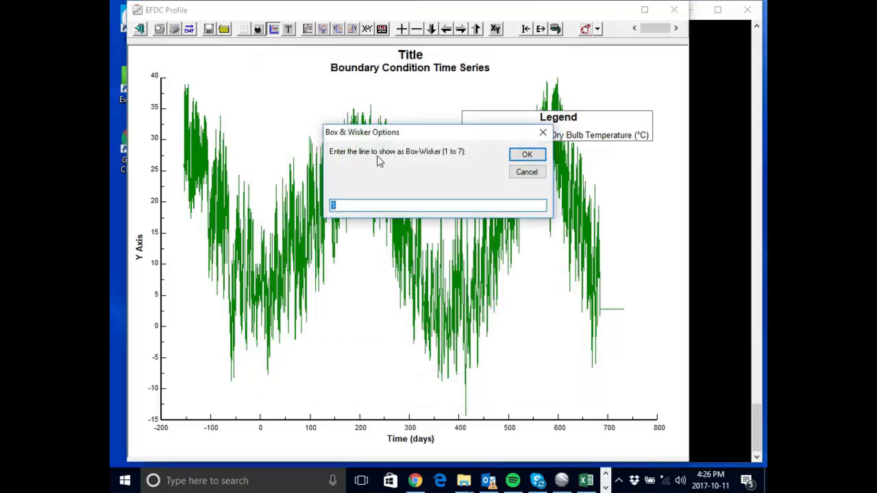
left_click_drag(409, 136, 385, 217)
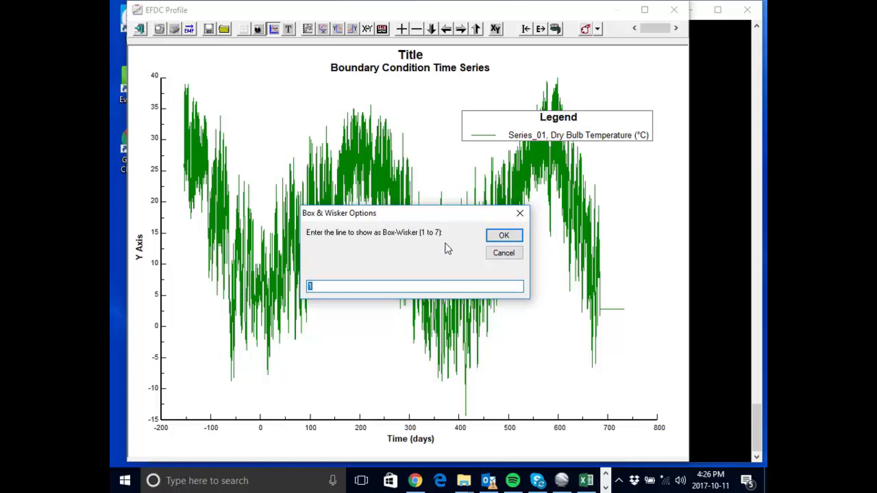
left_click(491, 235)
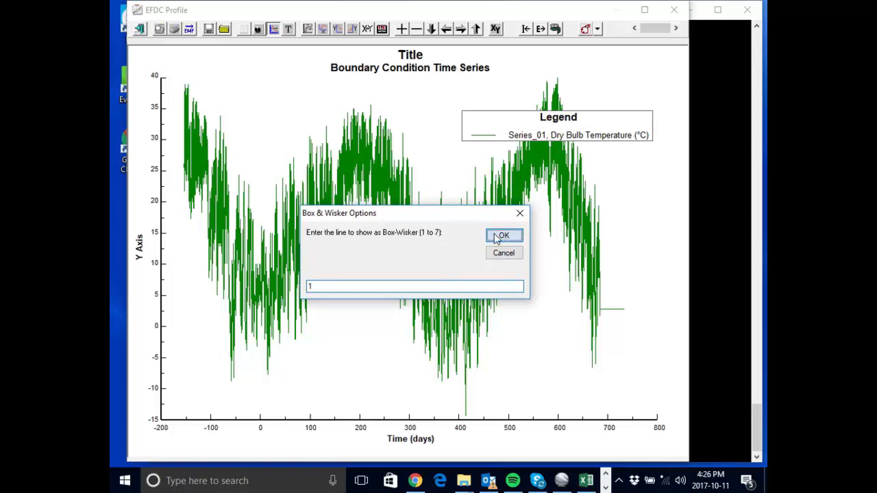
left_click_drag(405, 135, 322, 174)
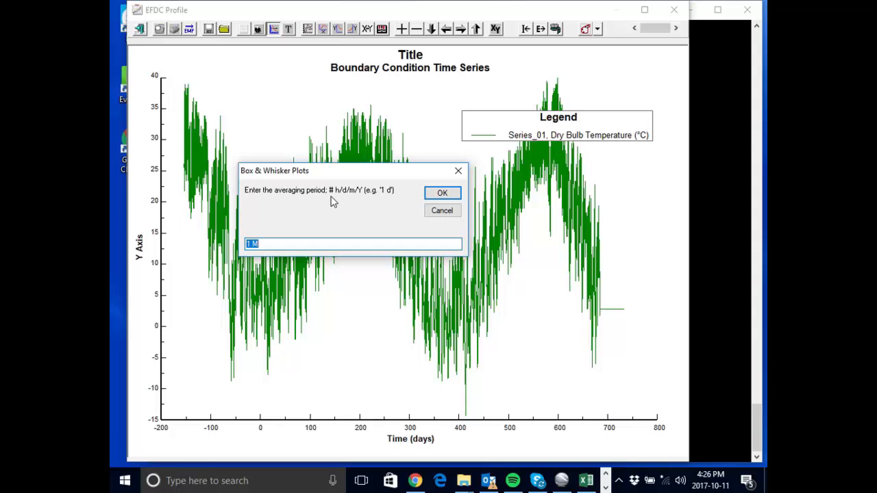
left_click(250, 247)
left_click(444, 194)
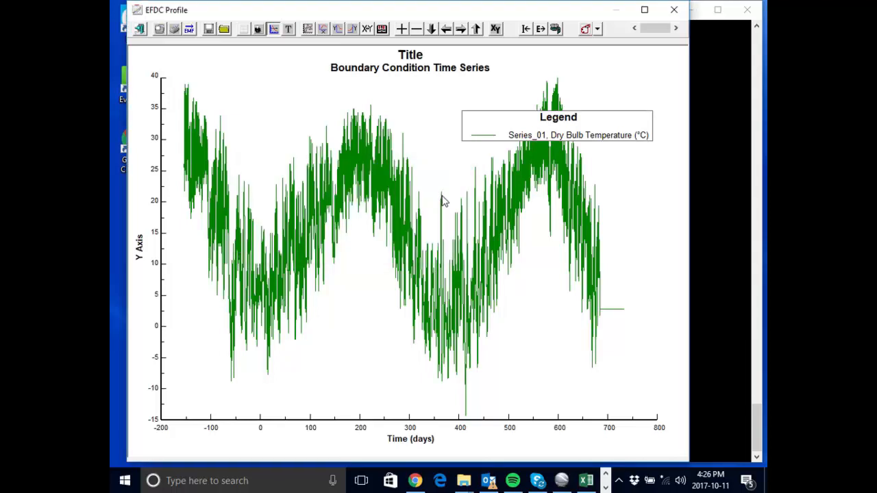
- Shift the legend toward the plot's centre and check the Dry Bulb Temperature line's index in the line options
left_click_drag(547, 128, 461, 111)
double_click(461, 111)
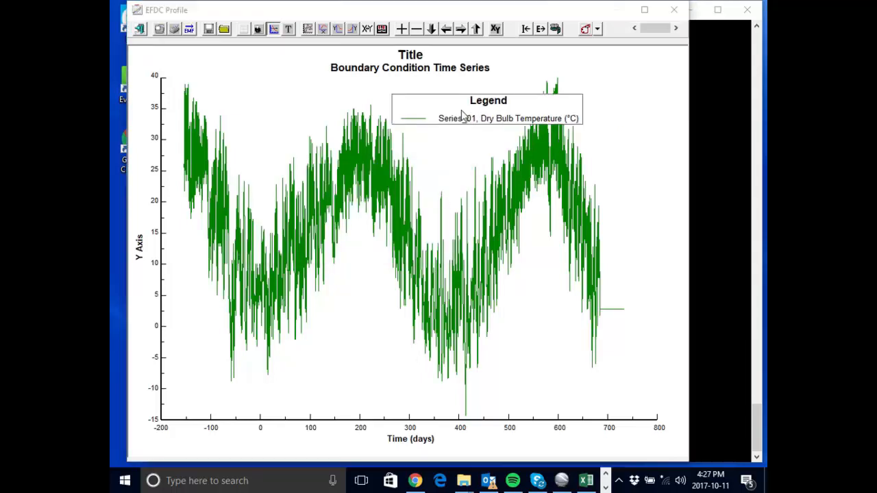
left_click(293, 85)
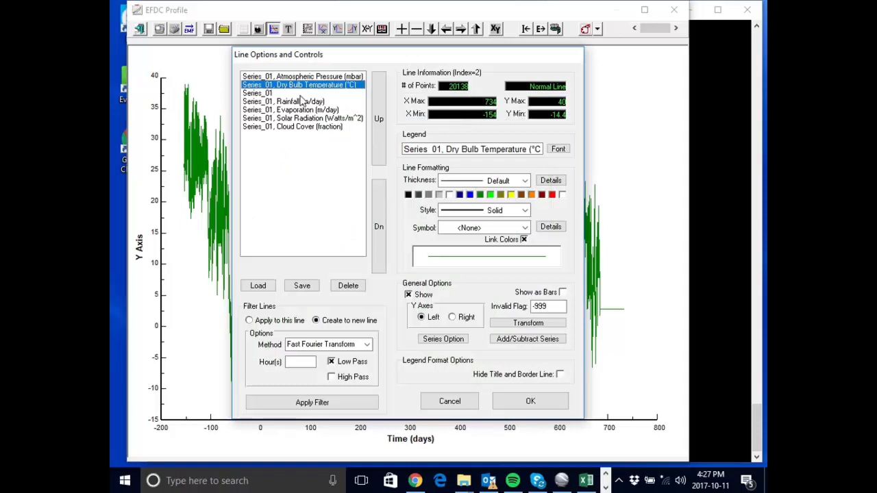
left_click(454, 403)
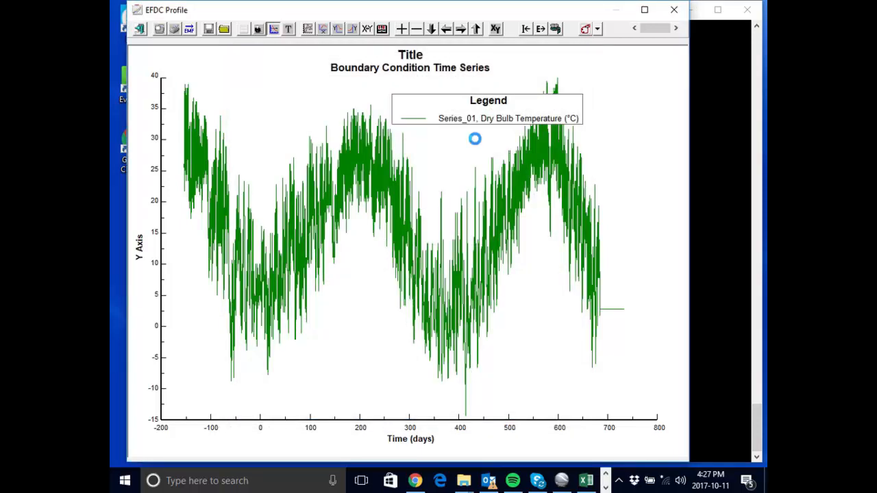
- Show line 2, Dry Bulb Temperature, as a box-whisker plot with an averaging period of 1 M
key("ctrl+b")
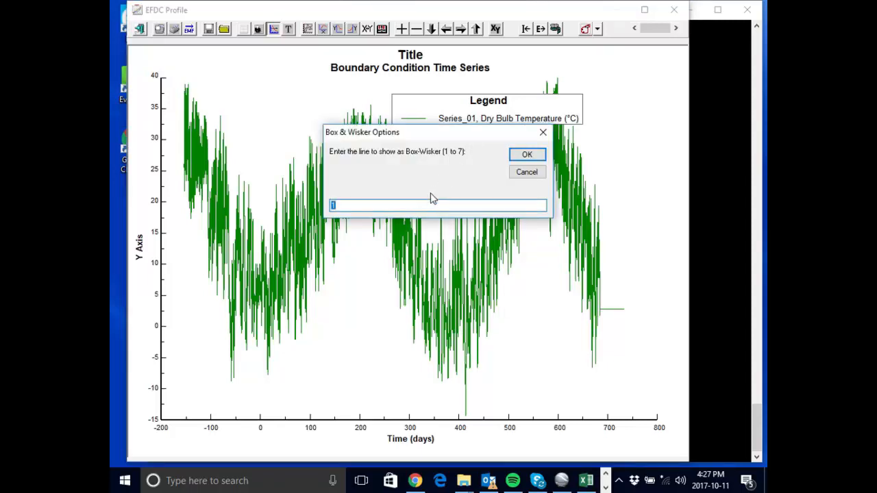
type("2")
left_click(527, 155)
left_click(527, 156)
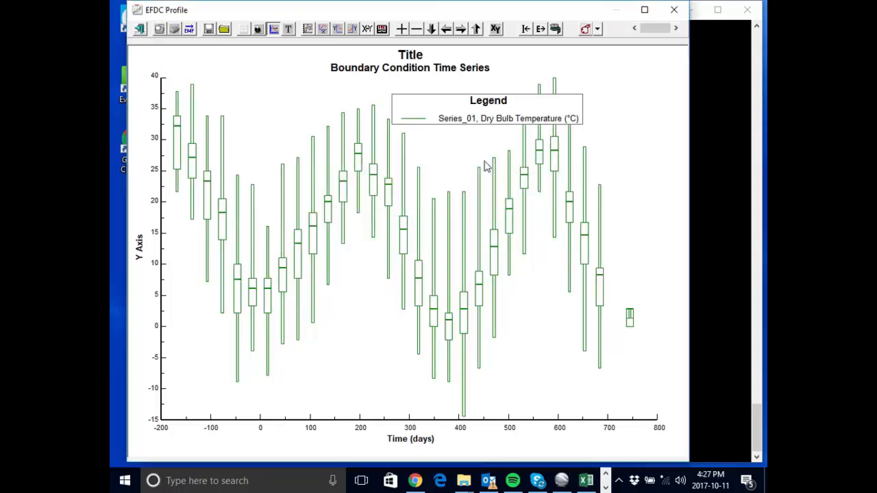
- Reposition the legend near the upper right of the plot area and close the time series plot
double_click(472, 113)
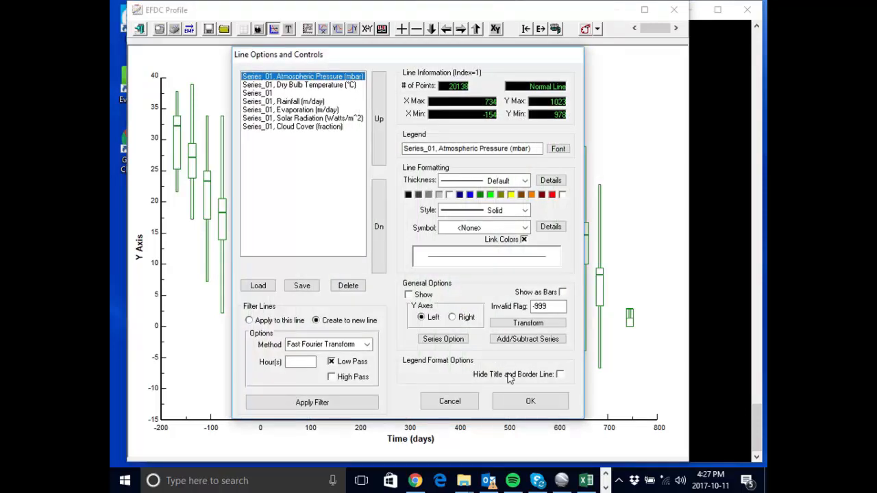
left_click(473, 405)
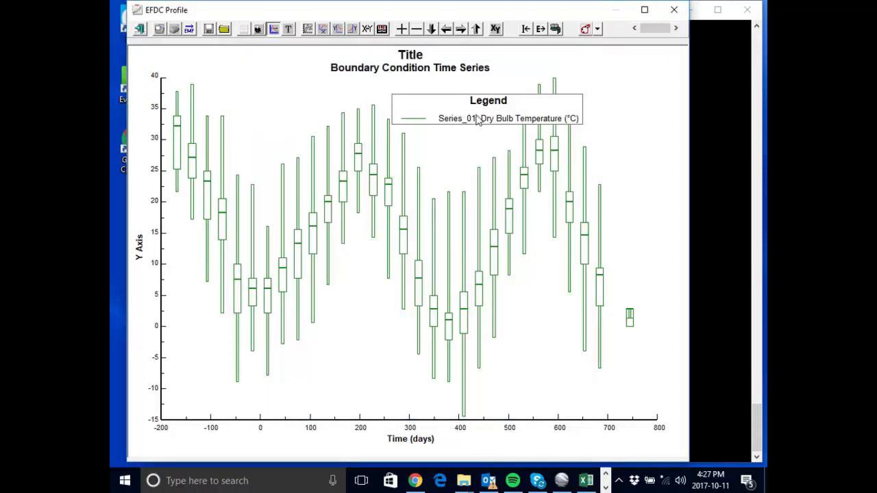
left_click_drag(478, 118, 489, 105)
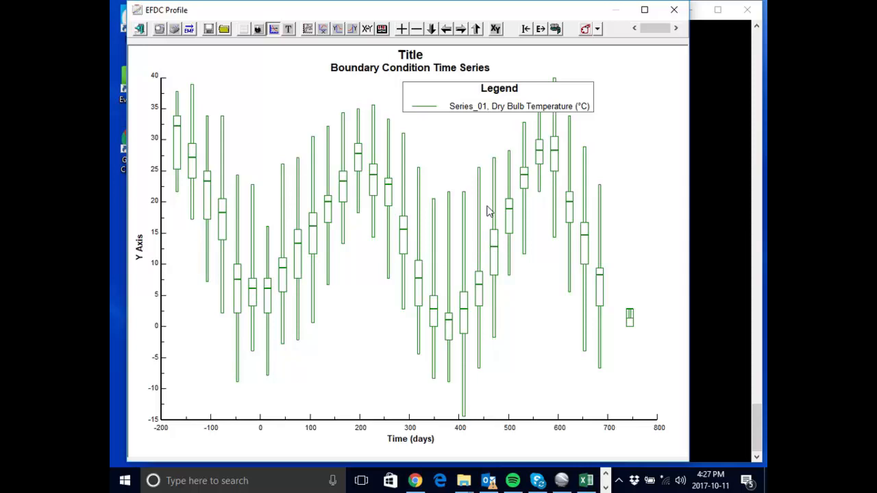
left_click_drag(470, 108, 454, 120)
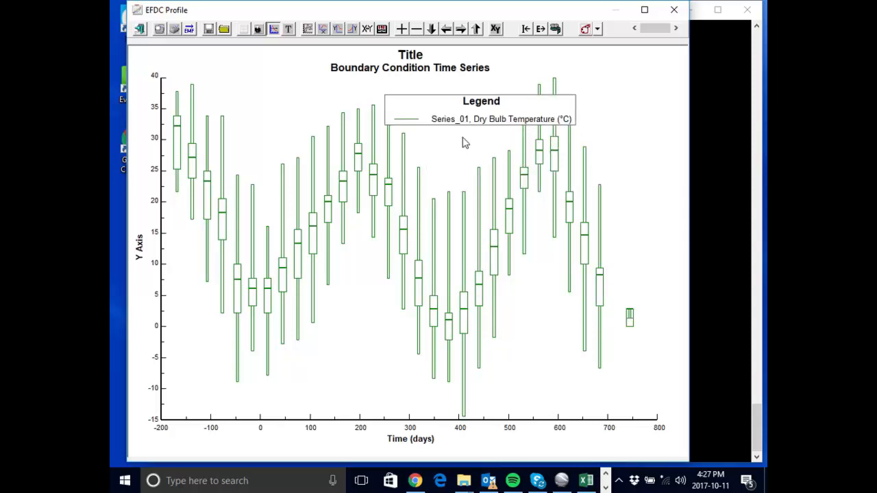
left_click_drag(508, 124, 539, 104)
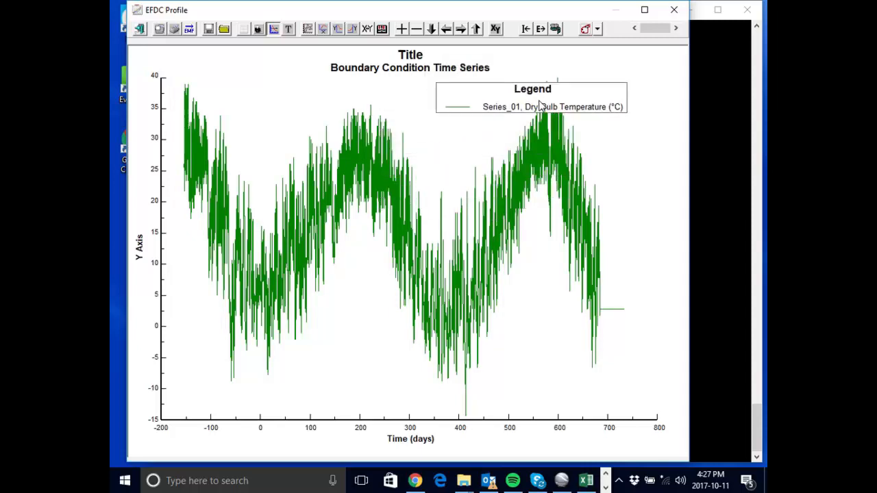
left_click(674, 10)
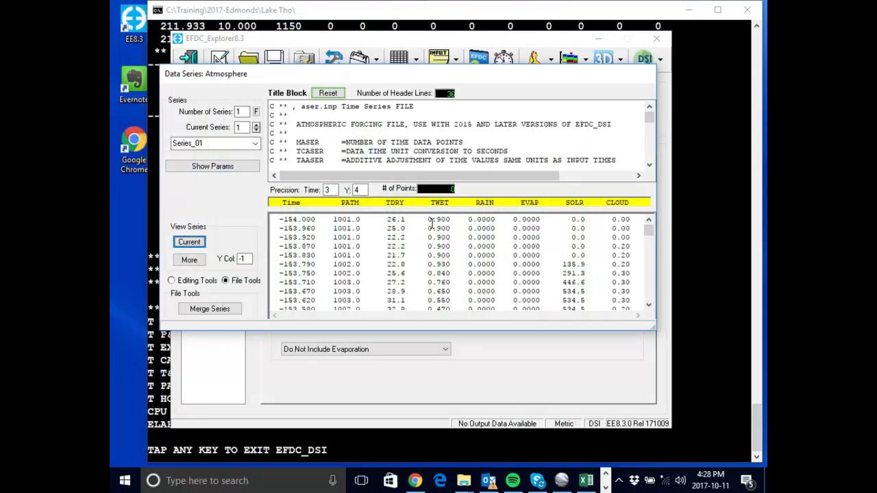
- Examine the TWET values in the first two rows of the atmospheric data
left_click_drag(431, 220, 450, 220)
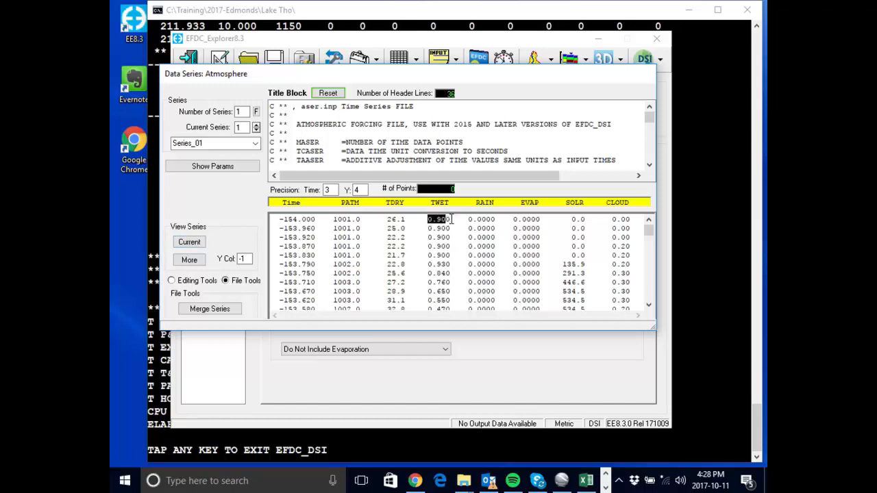
left_click(452, 219)
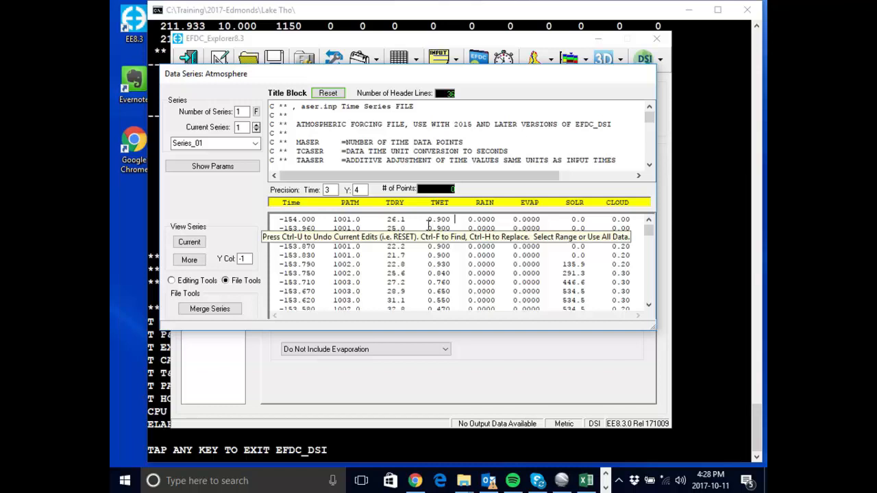
left_click_drag(428, 227, 447, 227)
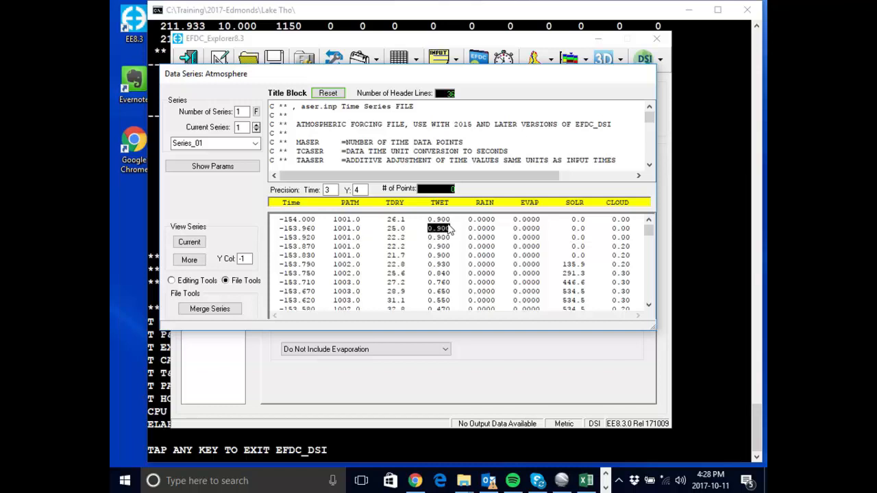
- Enlarge the Atmosphere data series window until its confirmation controls are visible and accept the series data
left_click(218, 171)
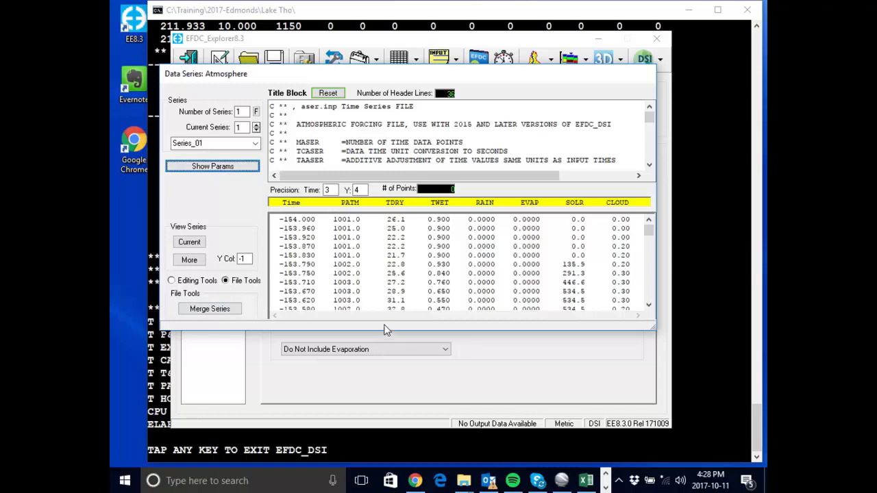
left_click_drag(651, 332, 671, 444)
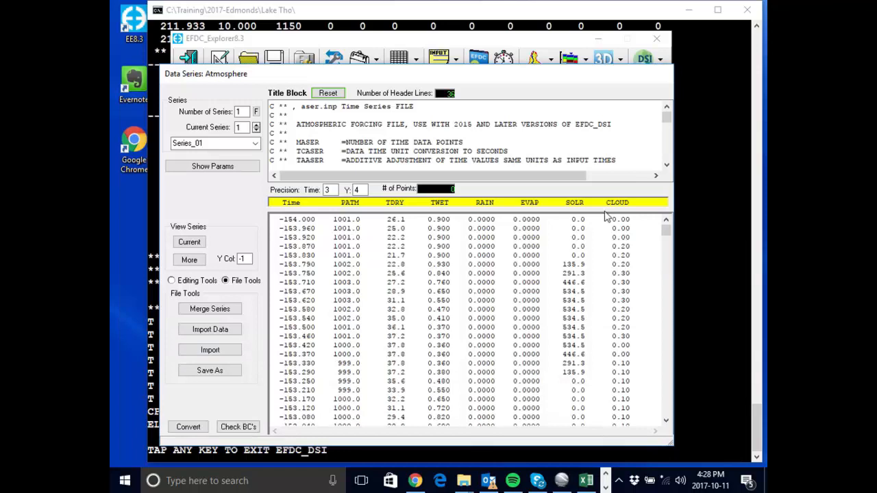
left_click_drag(544, 75, 518, 23)
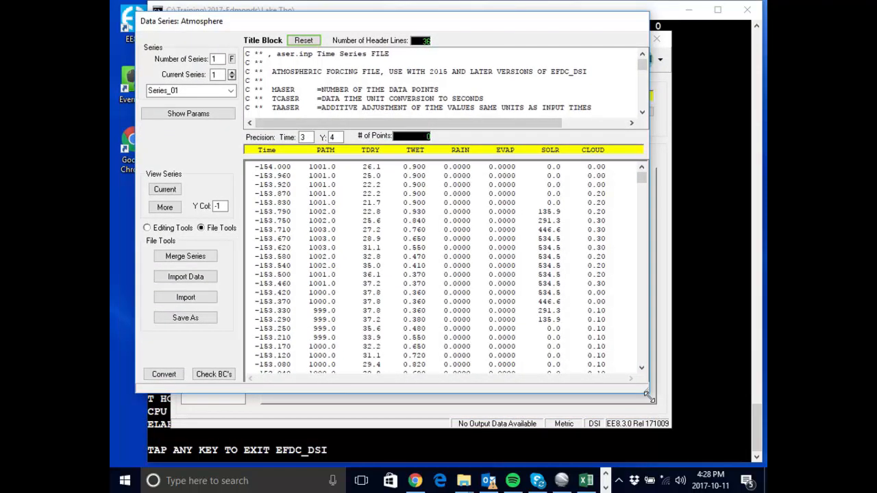
left_click_drag(649, 395, 656, 446)
left_click(203, 392)
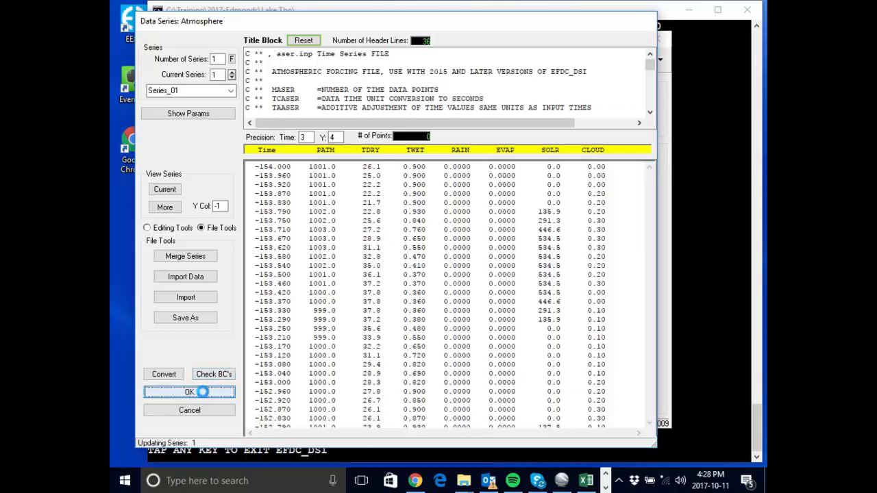
- Review the station parameters of atmospheric Series_01 and accept the series data
left_click(376, 206)
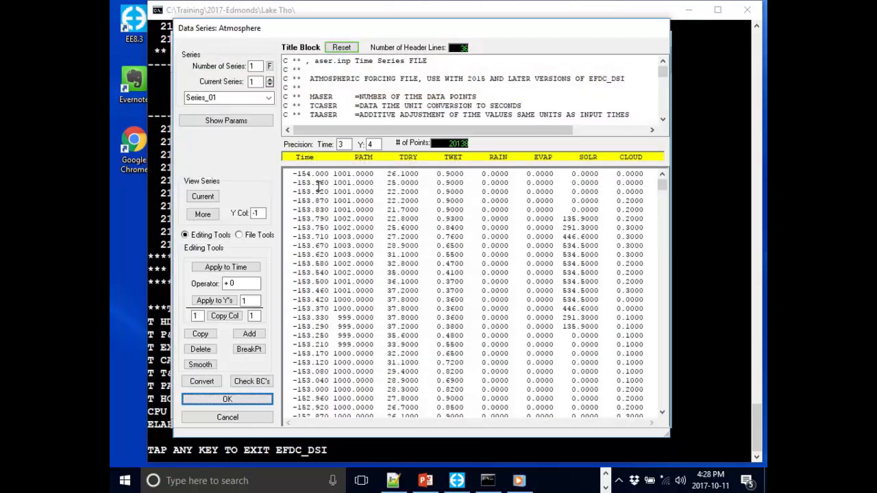
left_click(255, 120)
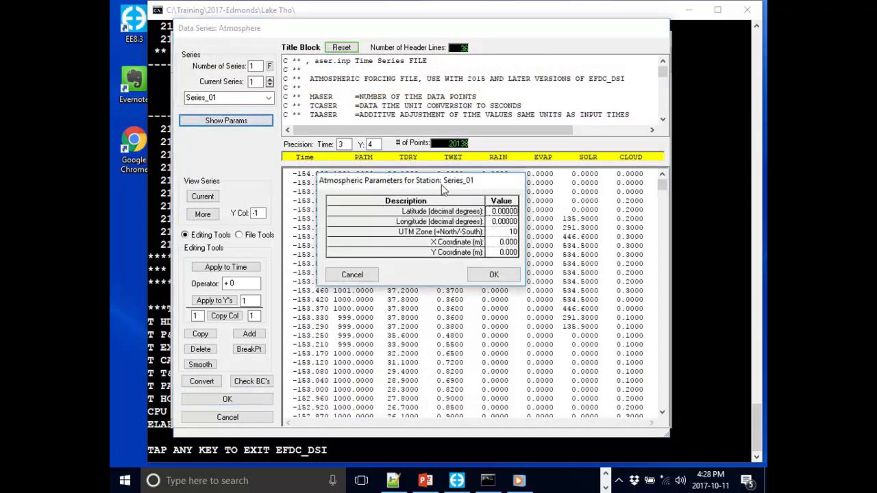
left_click_drag(442, 195, 330, 187)
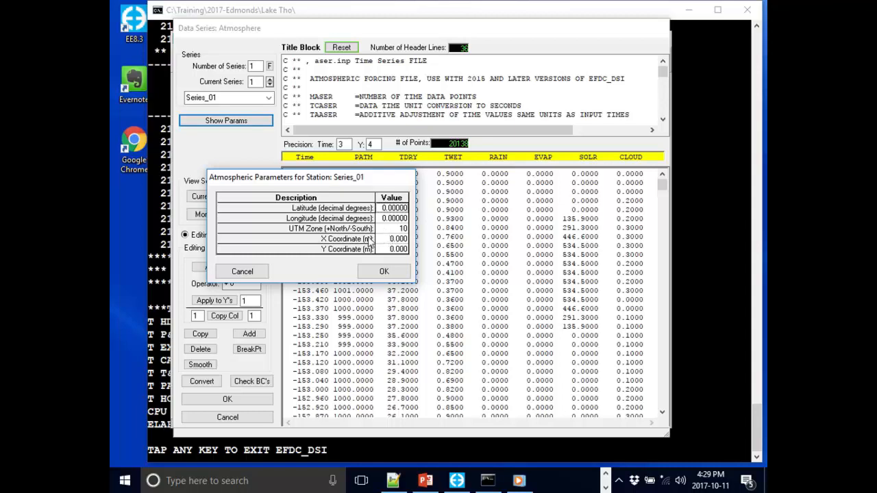
left_click(386, 270)
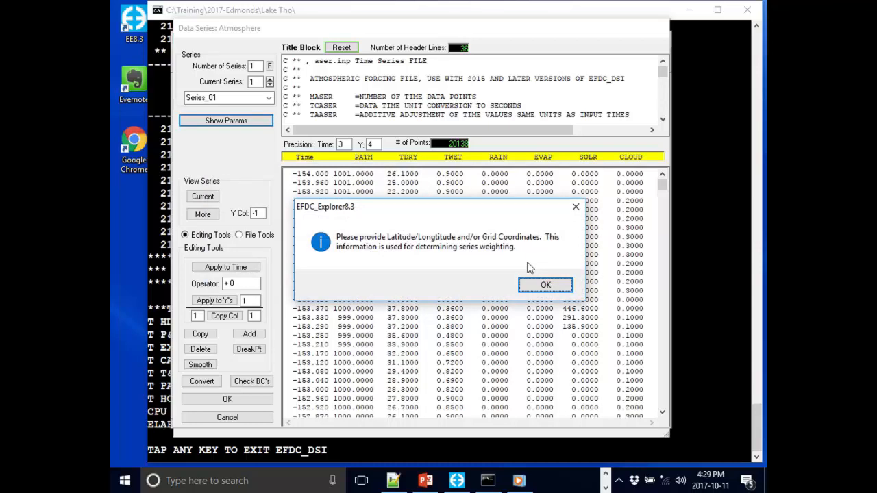
left_click(545, 285)
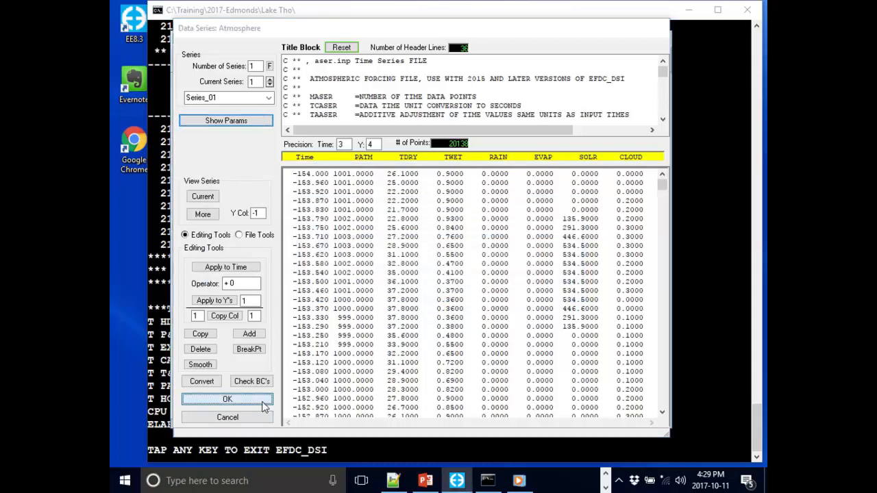
left_click(227, 399)
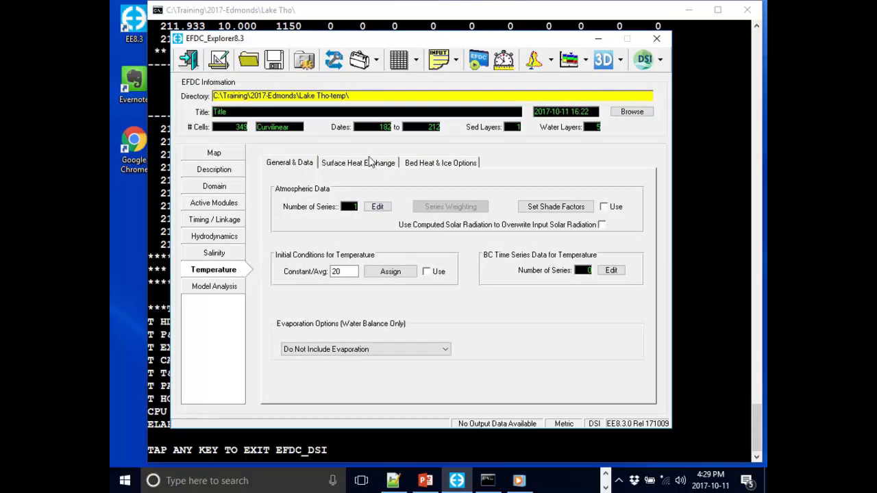
- Set the surface heat exchange submodel to Equilibrium Temp (CE-QUAL-W2 Method) with a minimum fraction of 0.3 adsorbed in the top layer
left_click(363, 169)
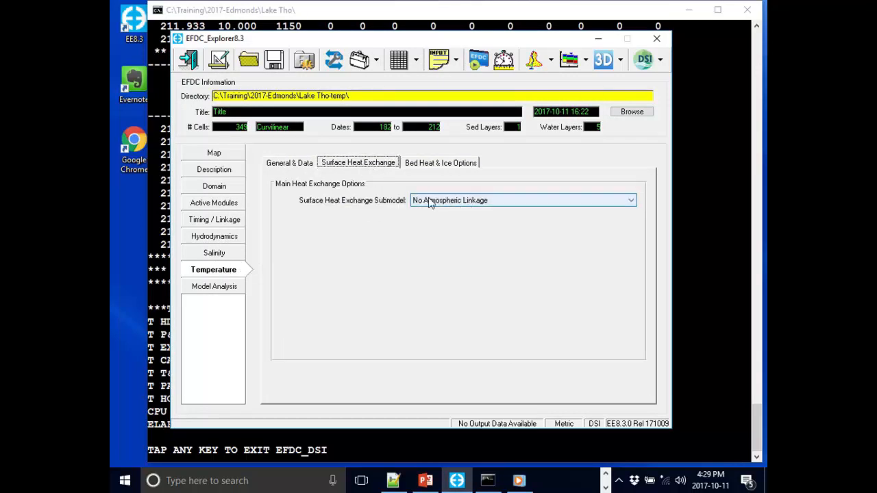
left_click(503, 199)
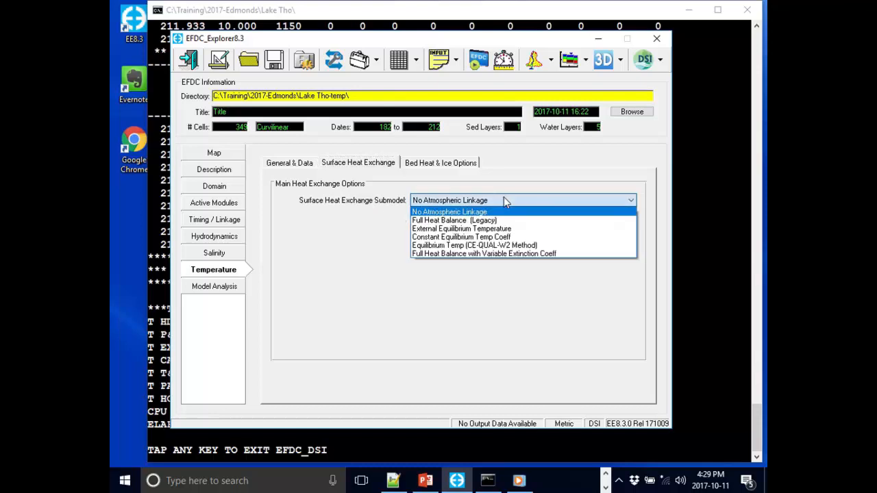
left_click(500, 245)
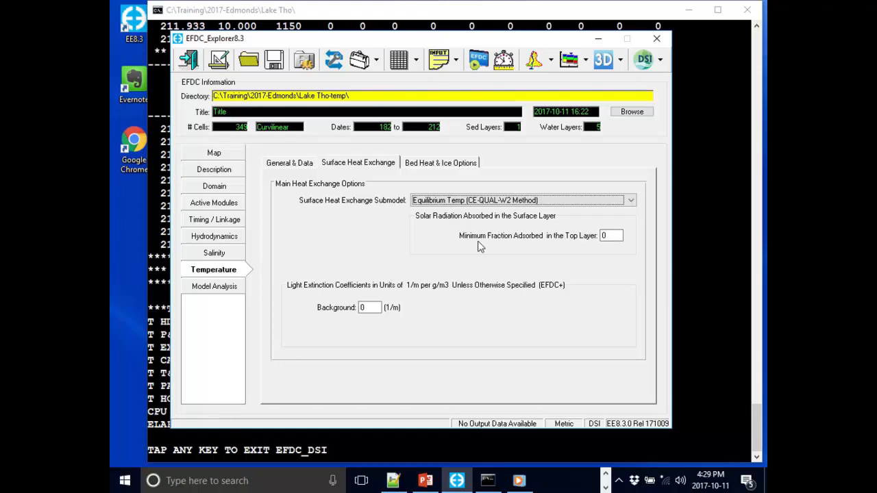
left_click(618, 235)
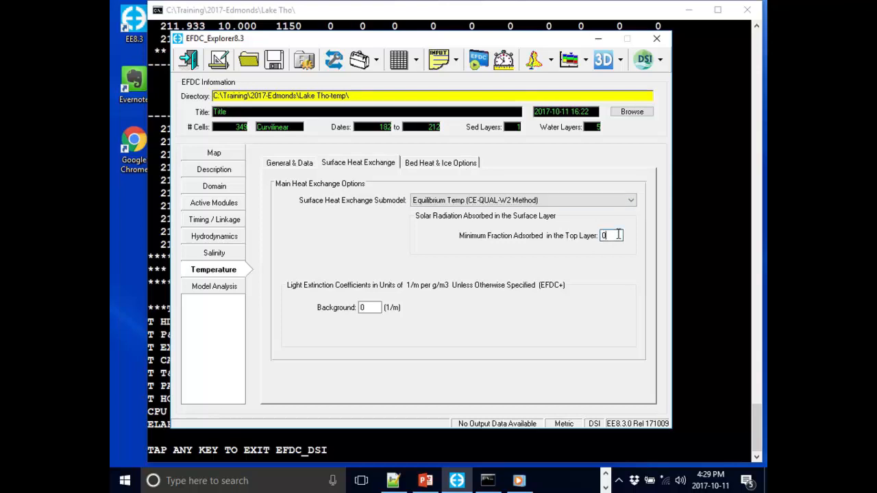
type(".3")
- Check the TWet variable setting in the parameters of atmospheric Series_01 and leave the series editor without saving
left_click(302, 162)
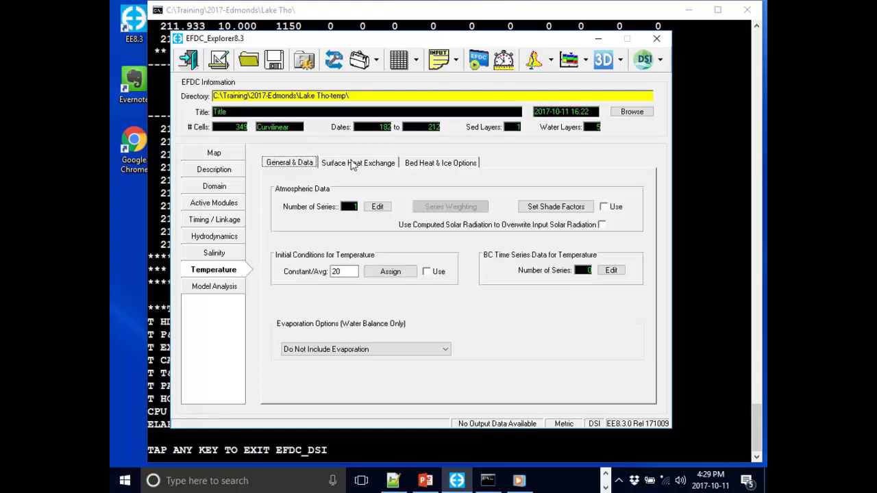
left_click(376, 206)
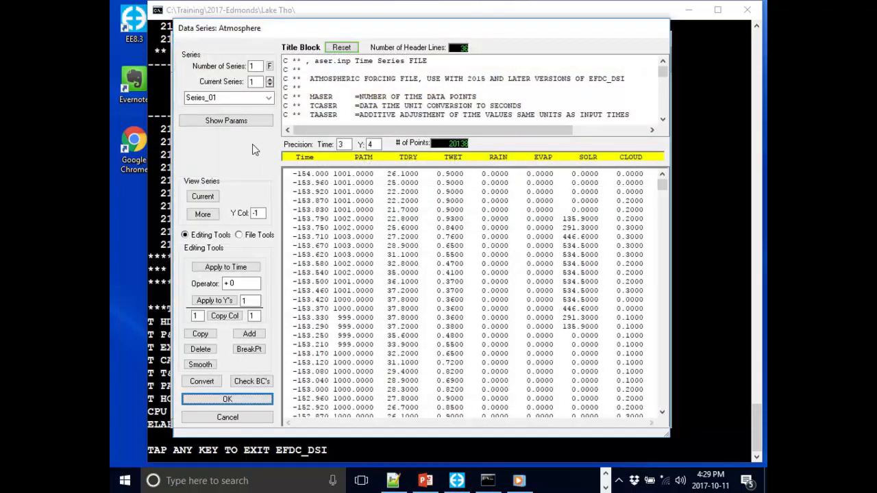
left_click(237, 121)
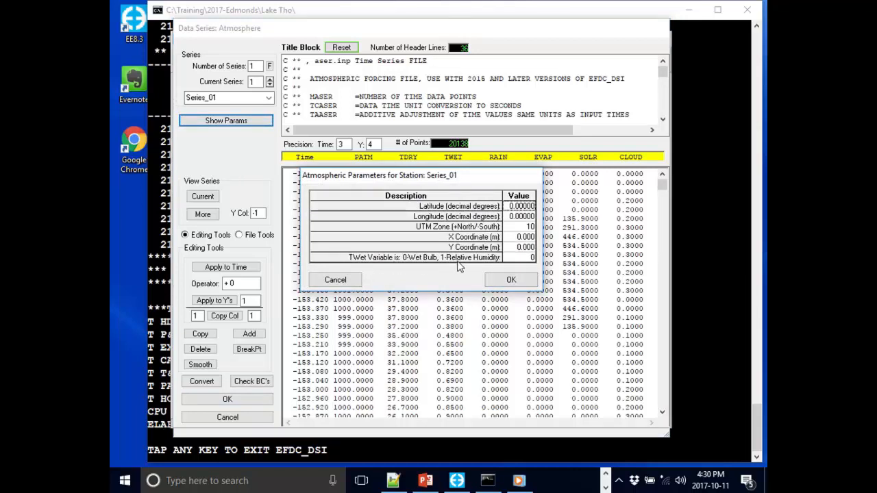
left_click(507, 281)
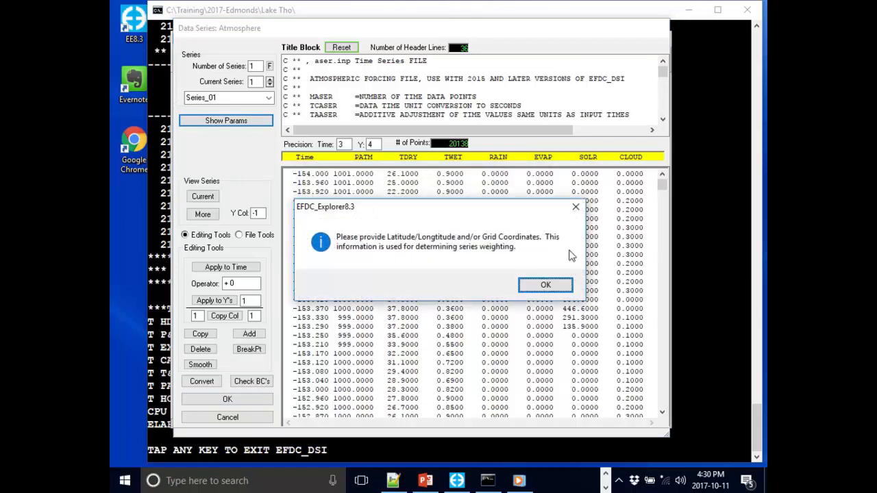
left_click(545, 284)
left_click(227, 417)
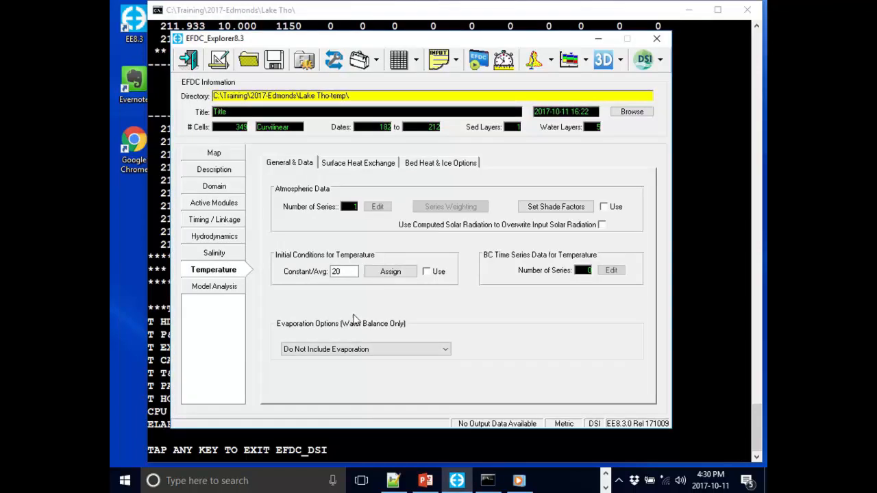
- Review the available surface heat exchange submodels and keep the current selection
left_click(363, 164)
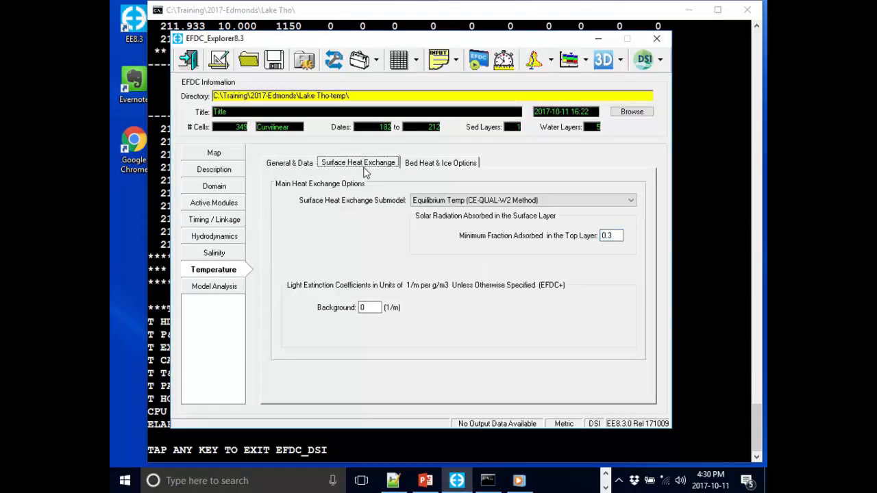
left_click(439, 201)
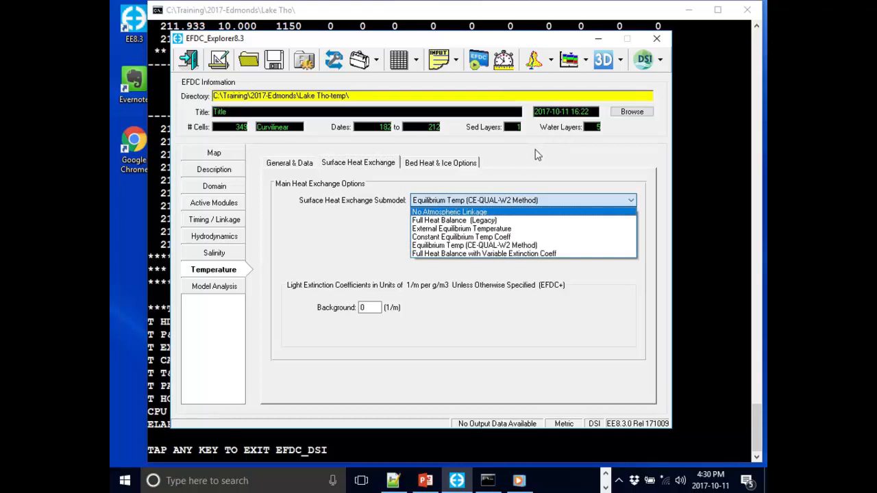
left_click(579, 152)
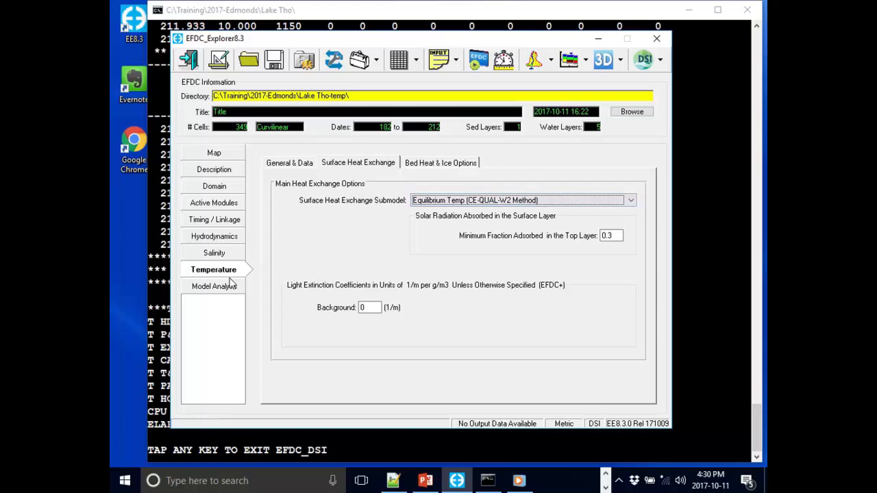
- Set the TWet variable of atmospheric Series_01 to 1 for relative humidity and accept the series data
left_click(286, 165)
left_click(377, 206)
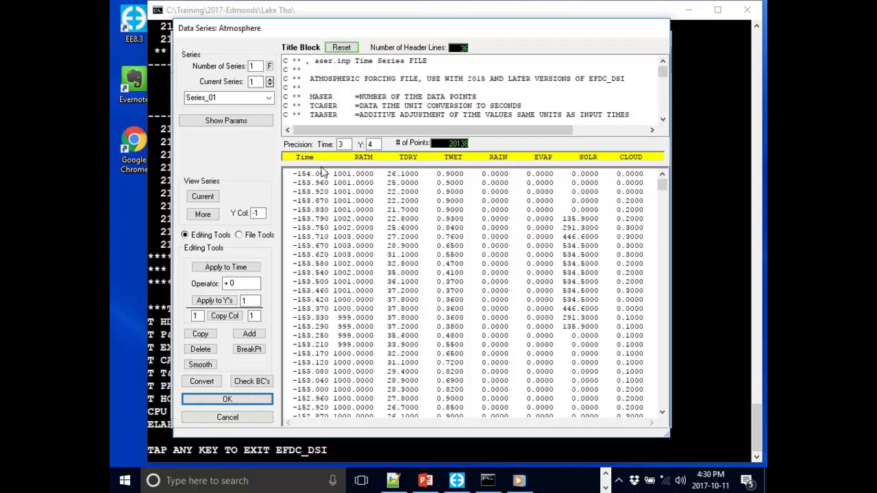
left_click(250, 120)
left_click(528, 260)
type("1")
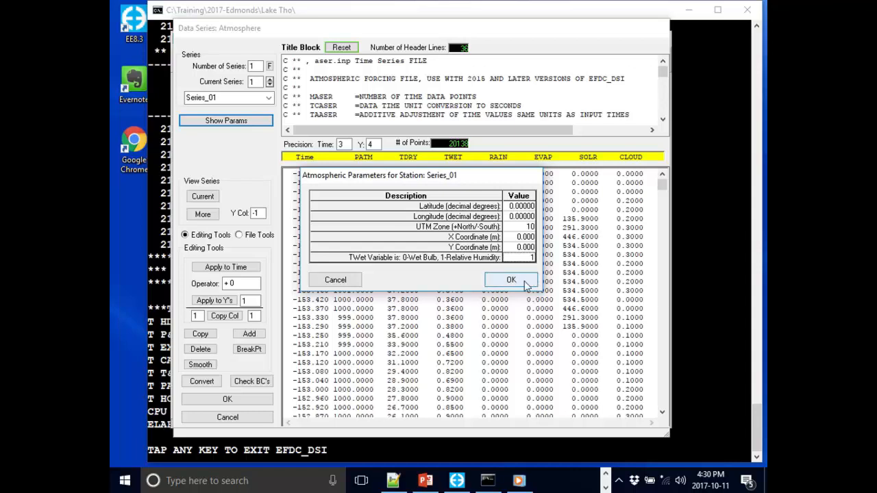
left_click_drag(495, 180, 463, 187)
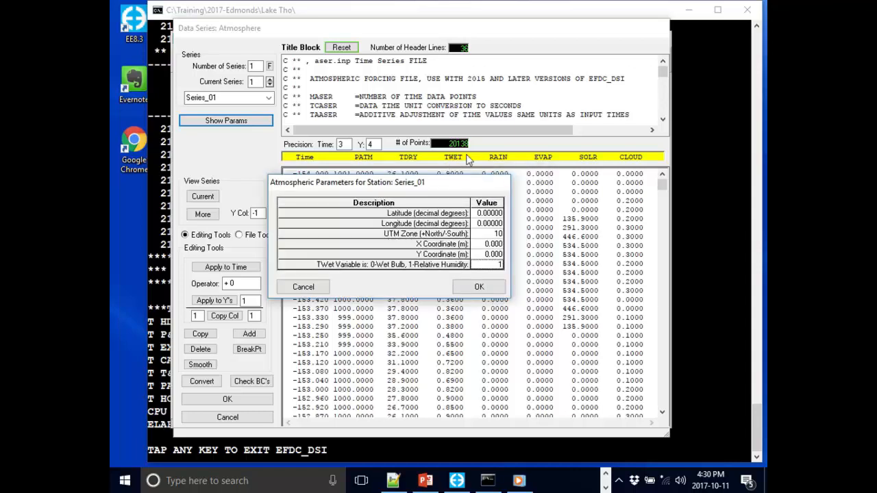
left_click(479, 287)
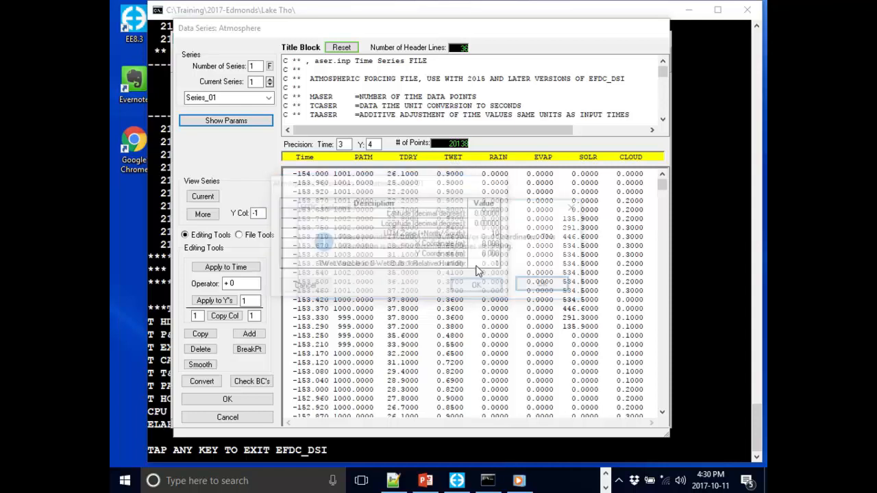
left_click(545, 287)
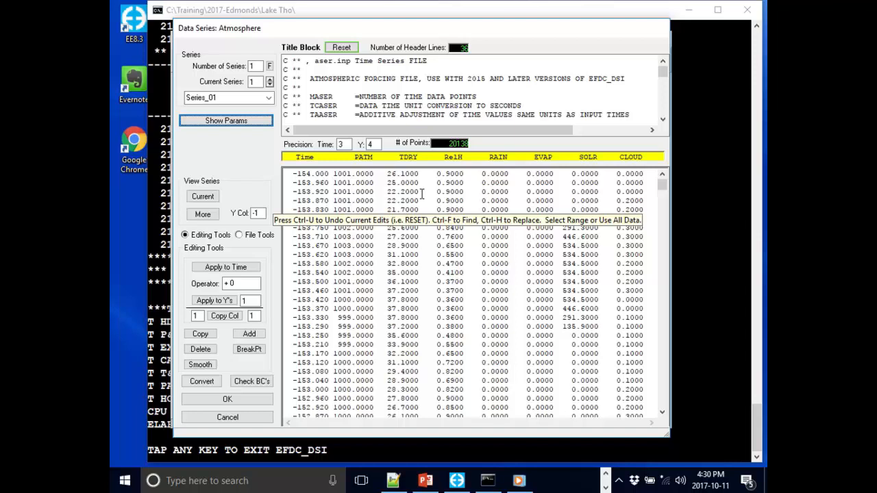
left_click(227, 400)
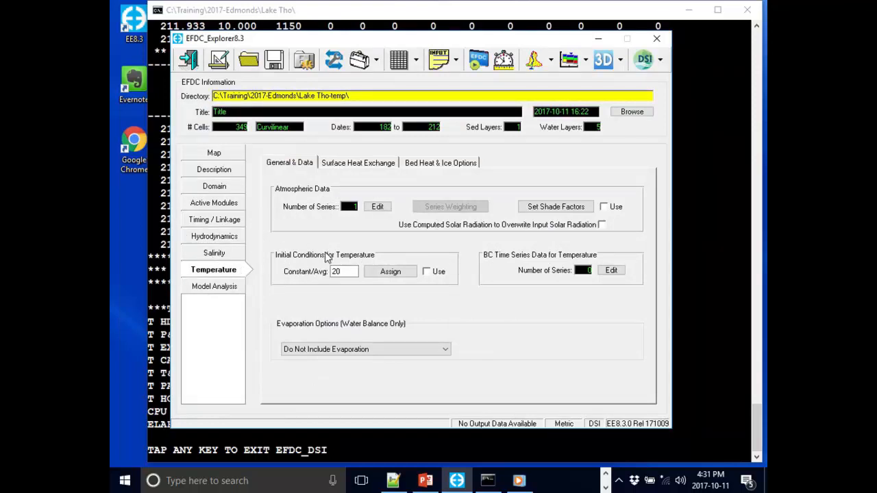
- Try the Use Heat Coupled Ice Model with Frazil Transport option, view its ice parameters, and restore Do Not Use Ice
left_click(329, 166)
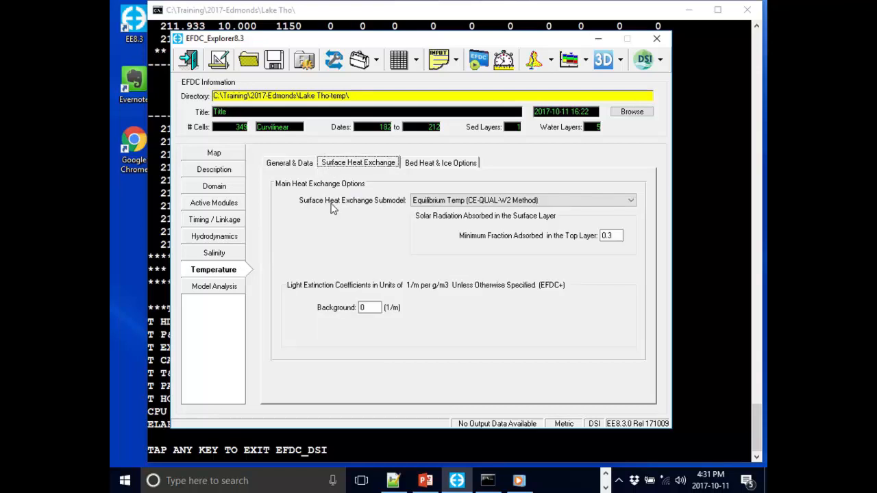
left_click(437, 167)
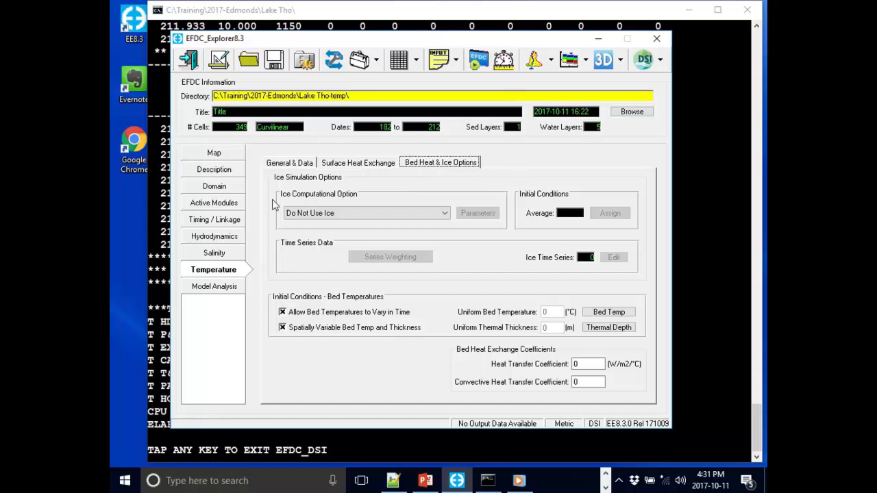
left_click(353, 209)
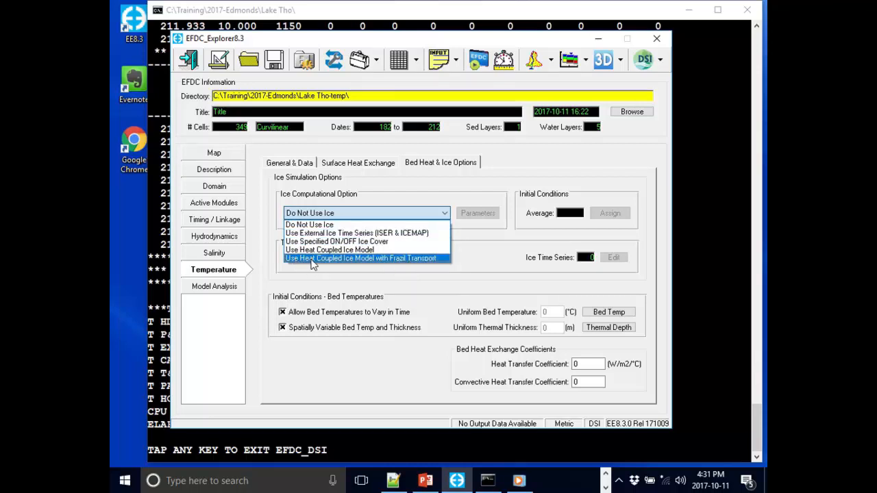
left_click(401, 266)
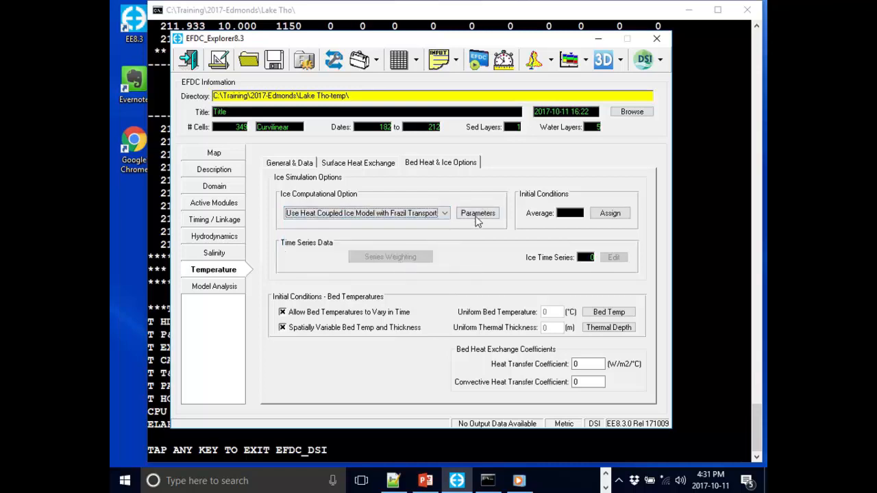
left_click(477, 213)
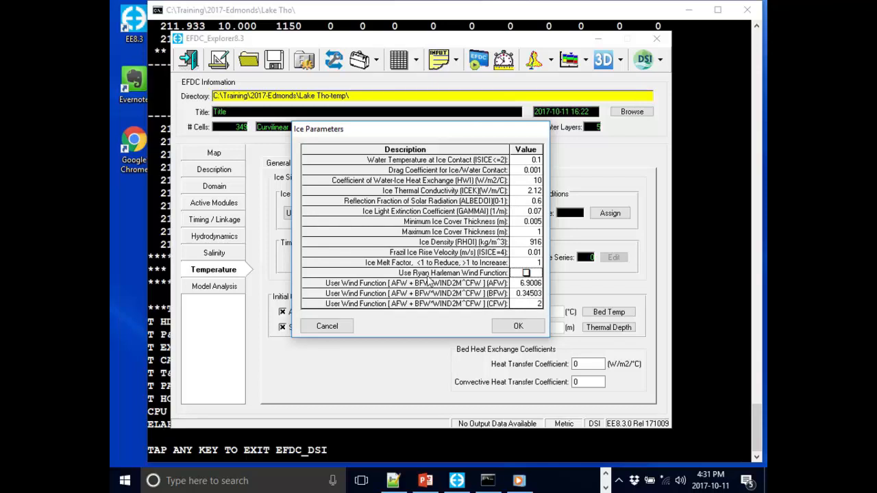
left_click(337, 329)
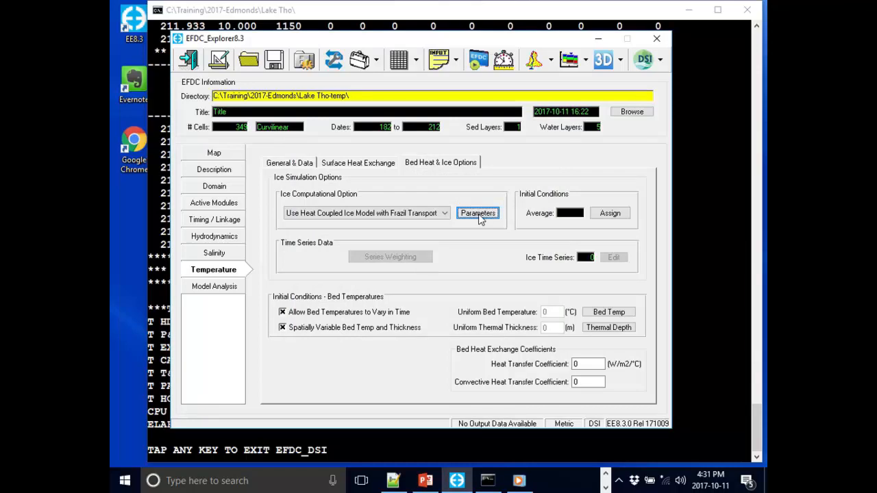
left_click(366, 216)
left_click(367, 225)
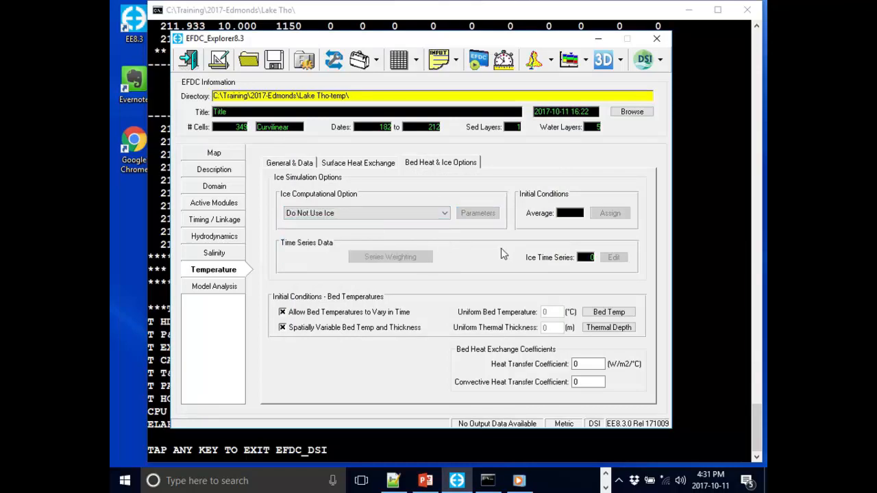
- Return to the general temperature settings and view the evaporation options for the water balance
left_click(347, 166)
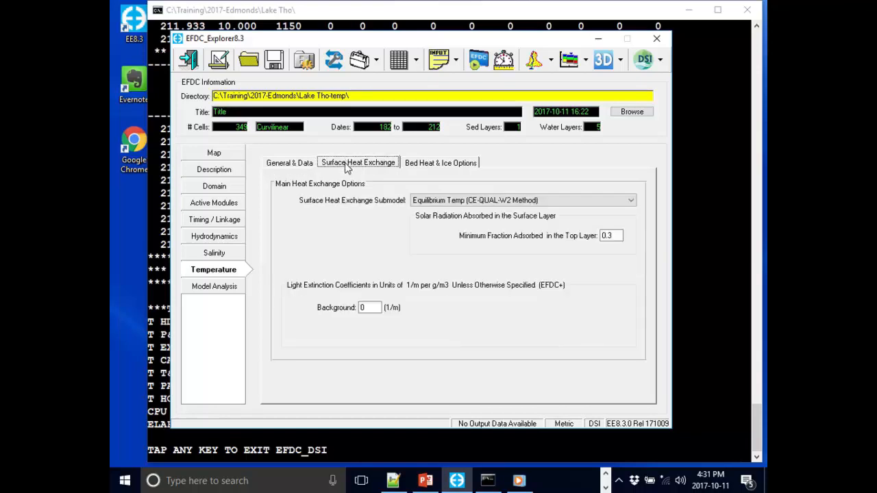
left_click(279, 166)
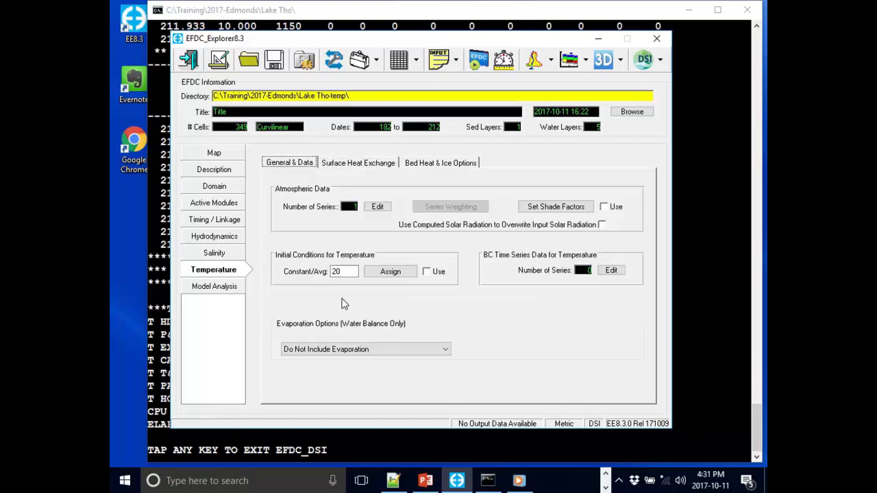
left_click_drag(483, 43, 480, 17)
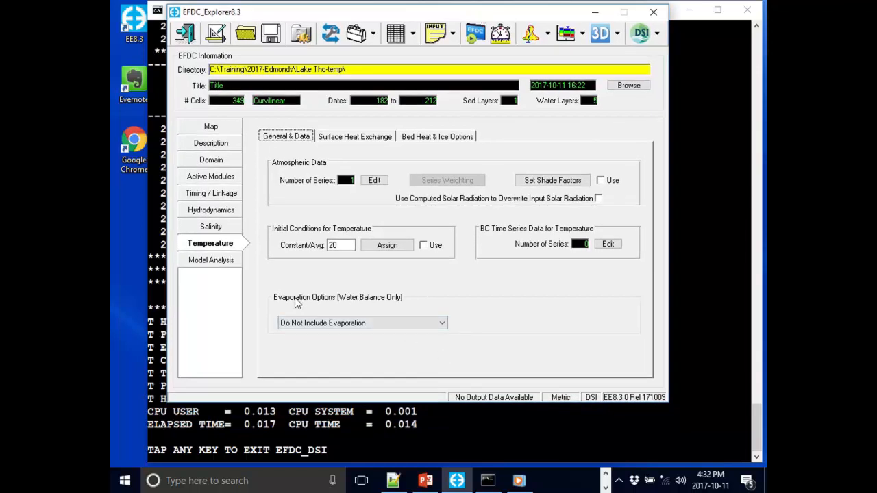
left_click(335, 322)
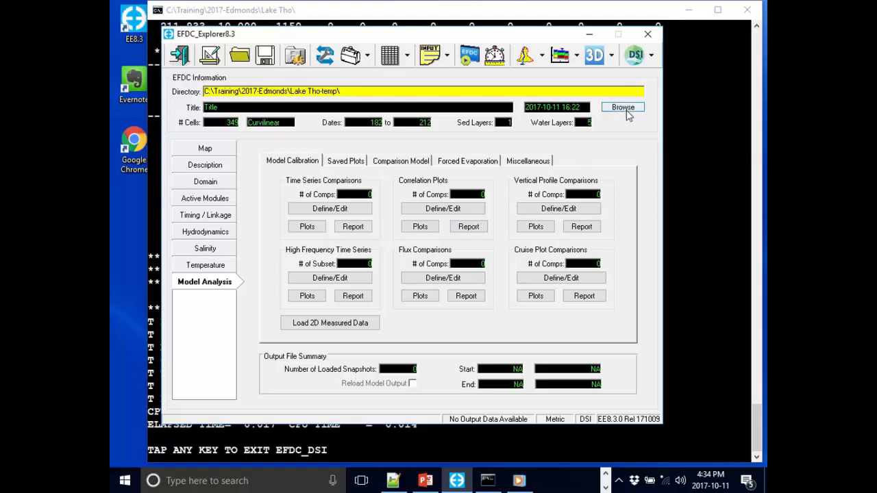
- Save the project to the Lake Tho-temp directory with the Full Write option
left_click(265, 54)
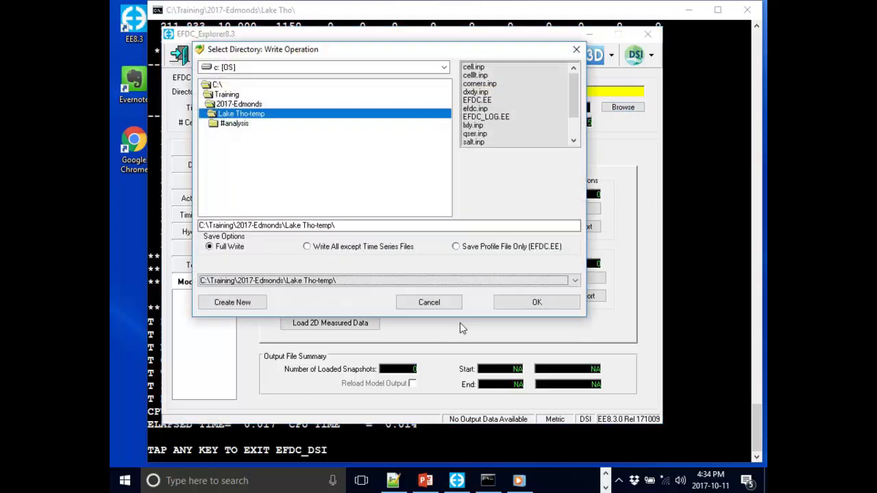
left_click(524, 299)
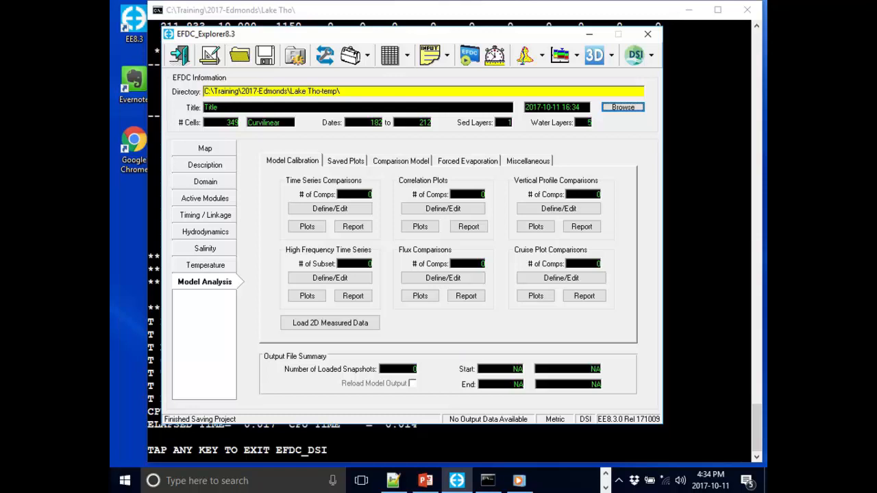
key("alt+Tab")
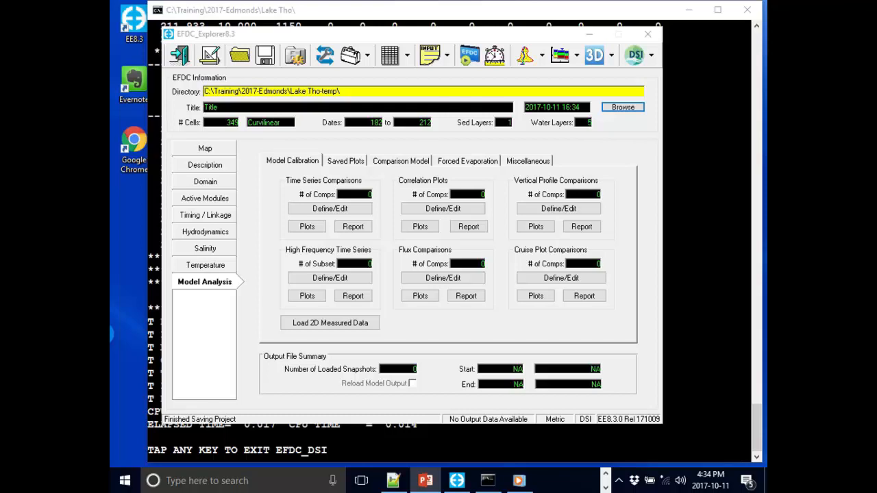
- Load the Lake Tho-sal project from the 2017-Edmonds folder in place of the current project
left_click(609, 108)
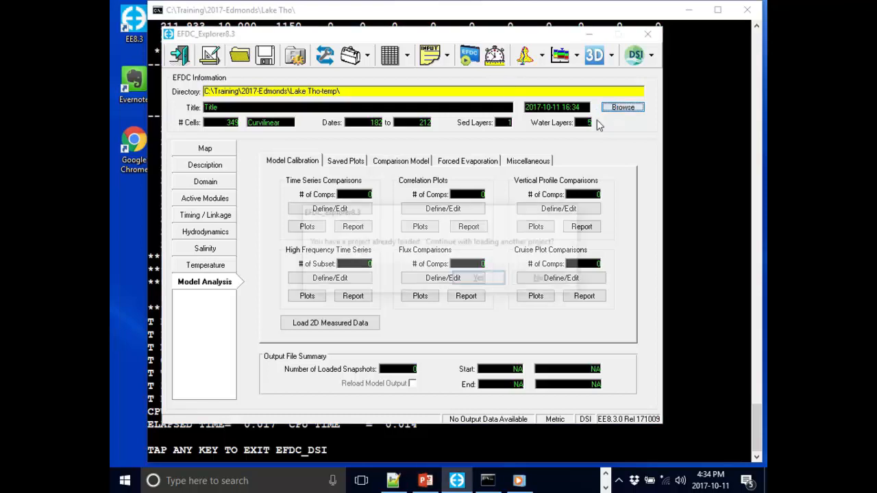
left_click(482, 277)
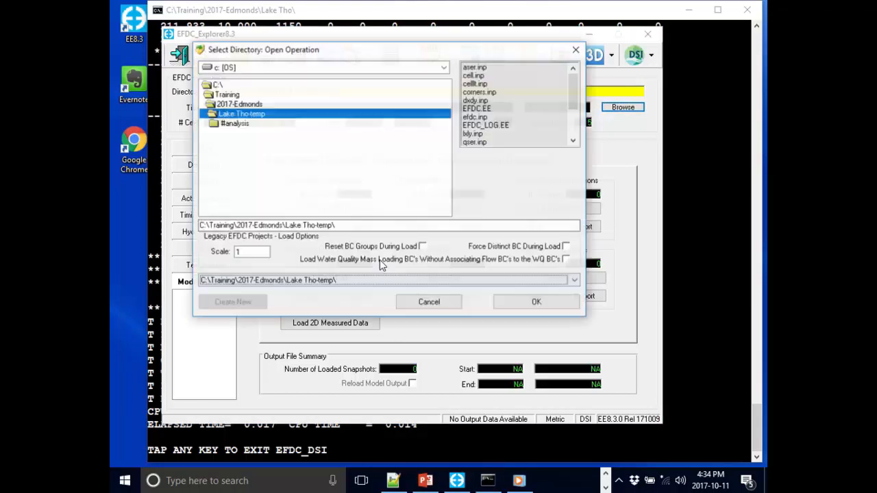
double_click(252, 103)
double_click(262, 177)
left_click(533, 300)
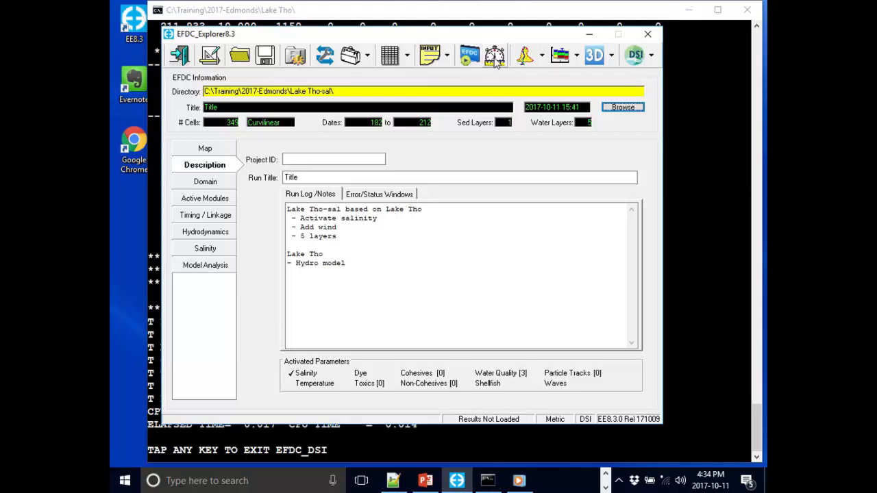
- Review the run timing summary of the salinity model and copy its contents to the clipboard
left_click(495, 58)
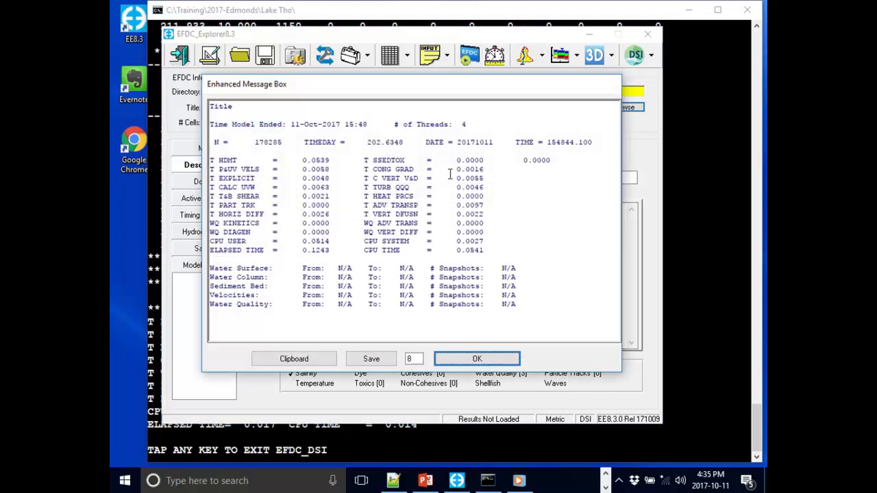
left_click_drag(420, 92, 432, 43)
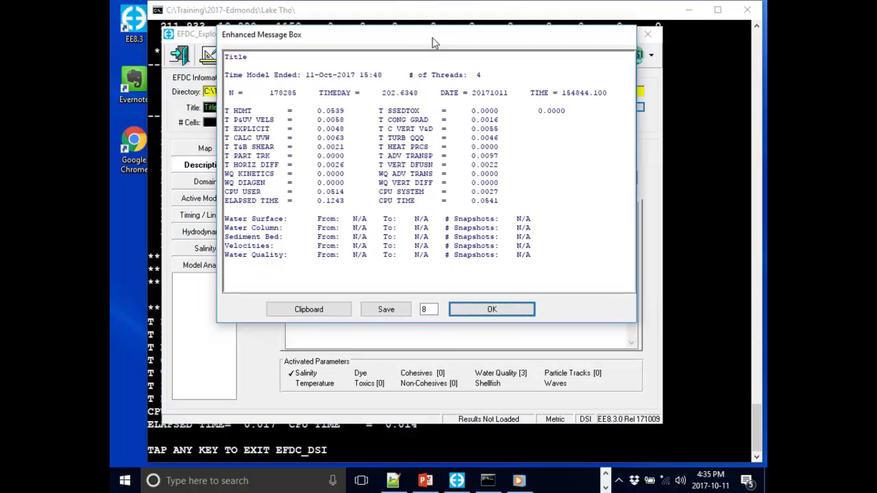
left_click(326, 317)
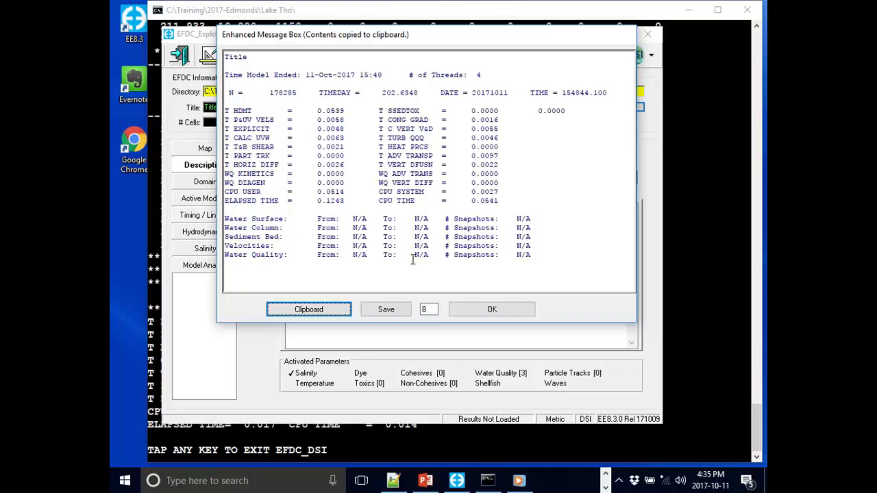
left_click(491, 311)
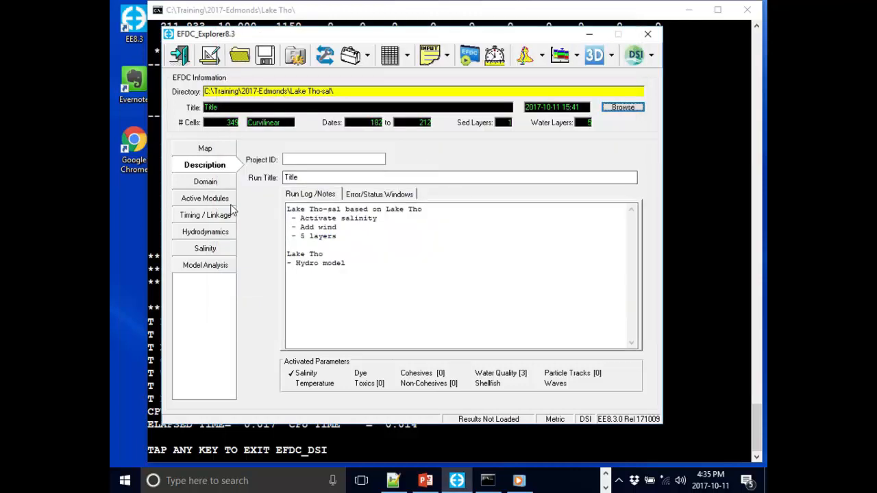
- Open the 3D water surface view, place the legend above the lake, and tilt the model to examine it
left_click(593, 56)
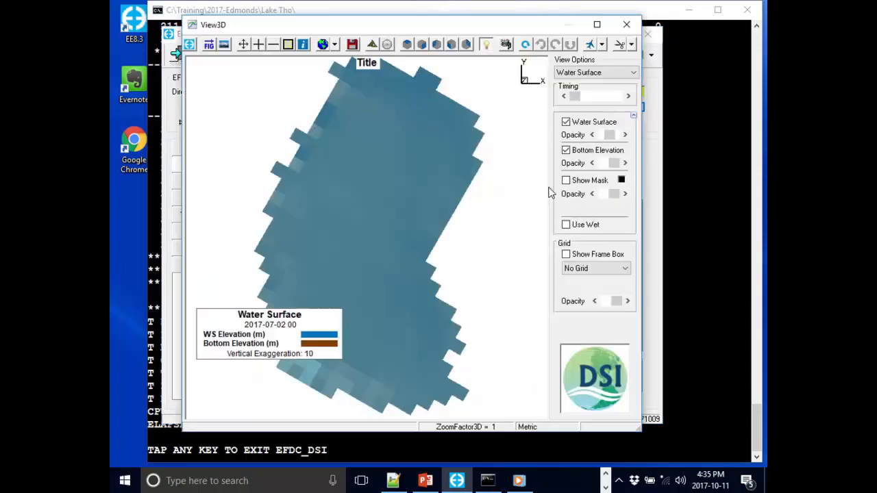
left_click_drag(281, 347, 287, 129)
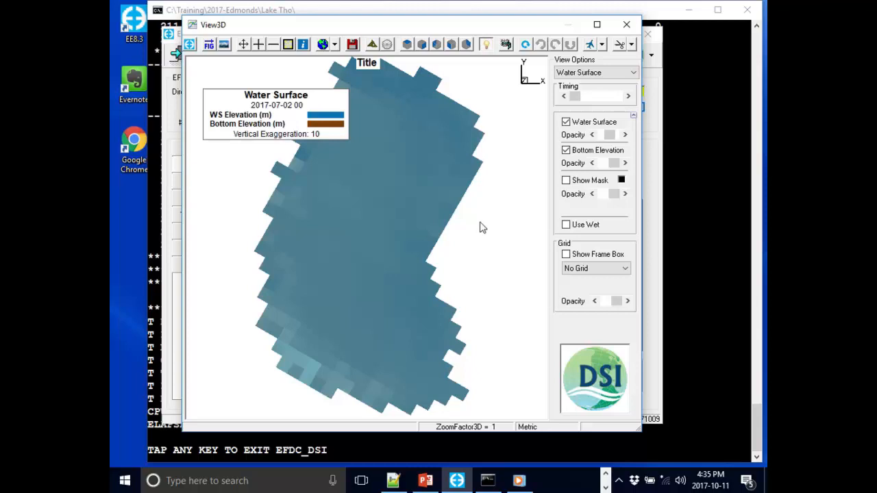
scroll(496, 320, "down", 1)
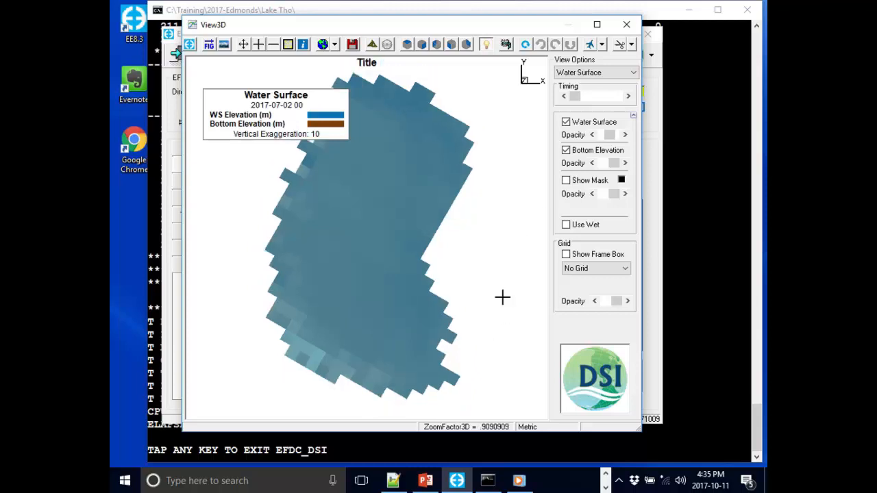
scroll(505, 304, "down", 4)
scroll(519, 252, "down", 2)
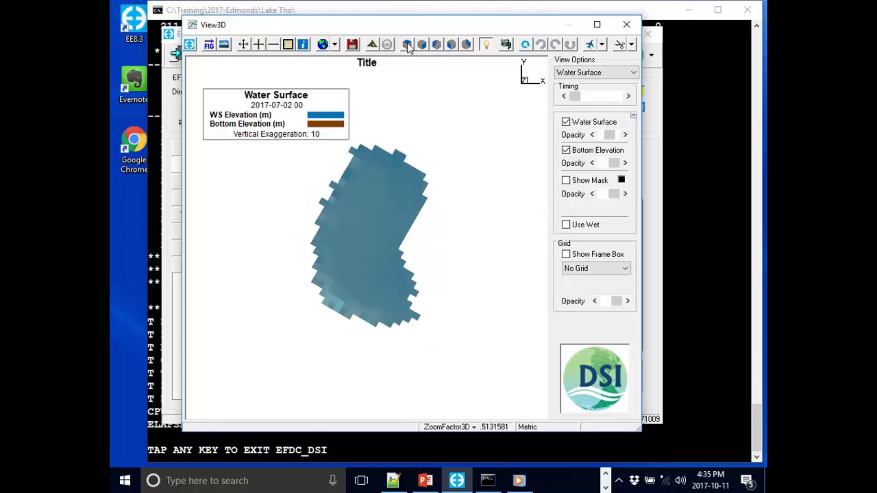
left_click_drag(299, 304, 286, 182)
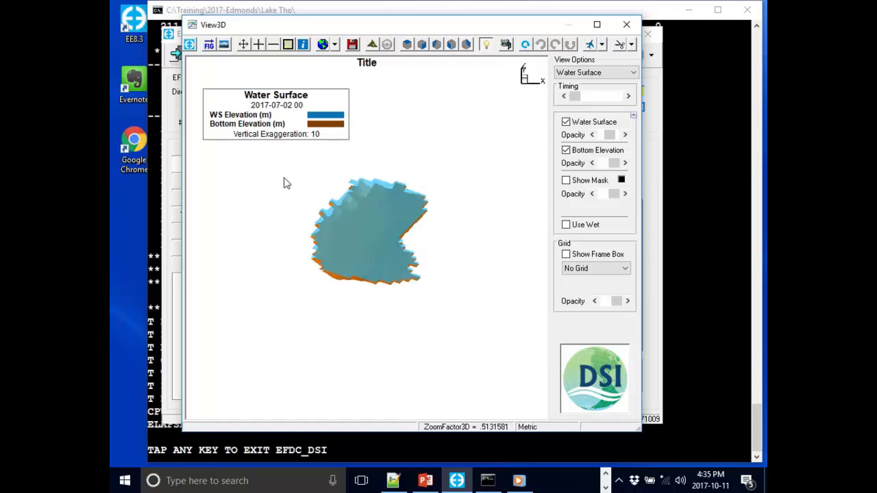
- Examine the lake from the top and from each of the four sides, returning to the top view
left_click(407, 45)
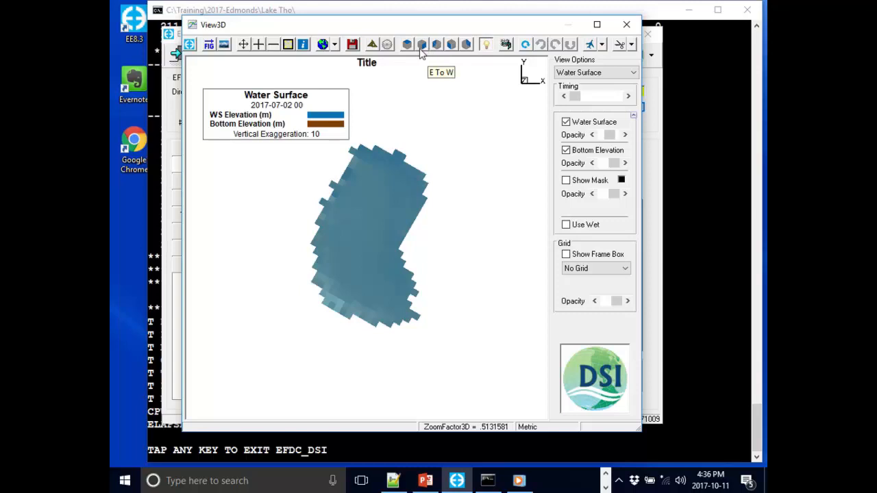
left_click(421, 47)
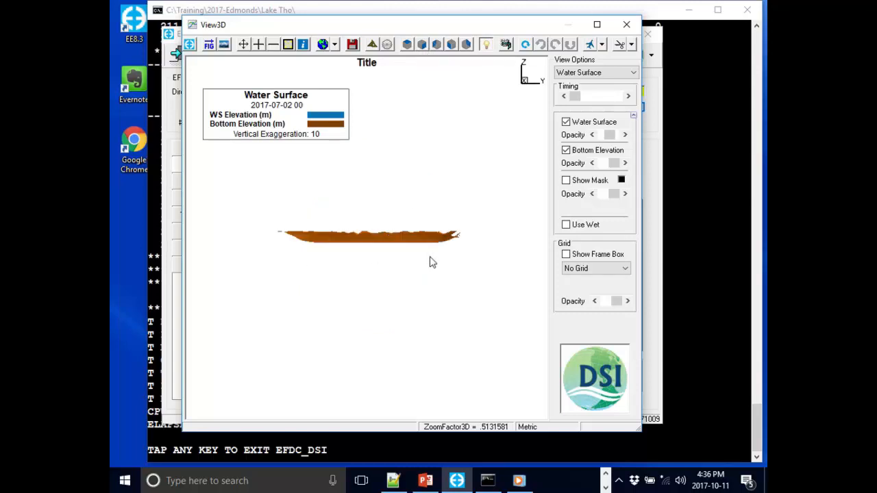
left_click(439, 49)
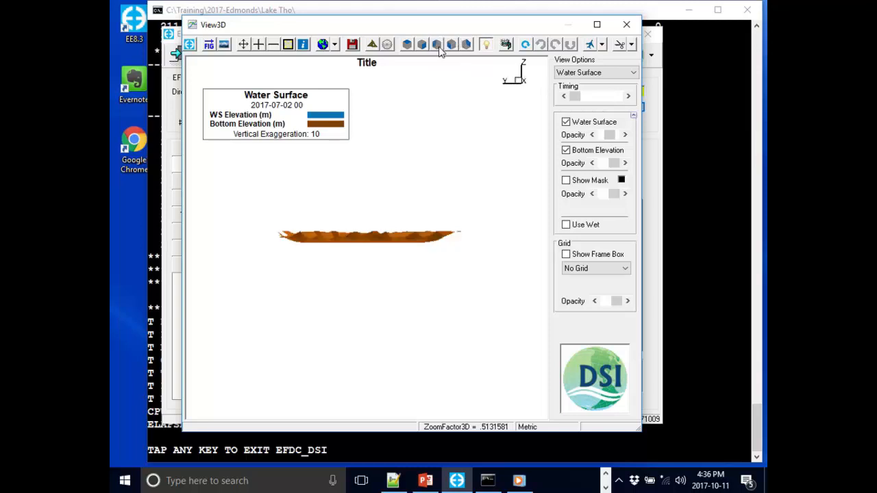
left_click(451, 48)
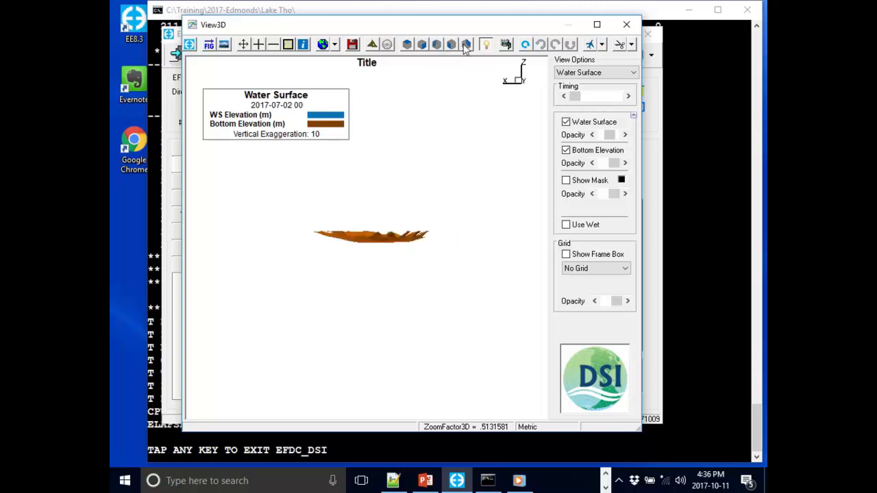
left_click(467, 46)
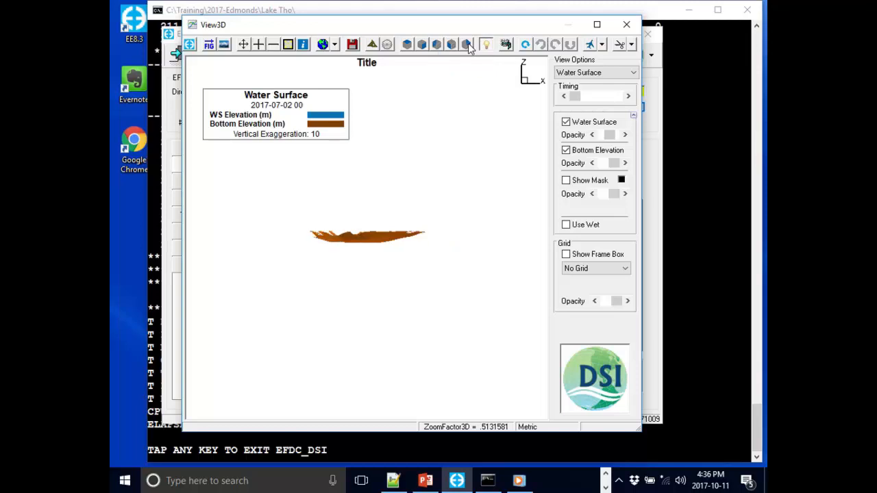
left_click(407, 44)
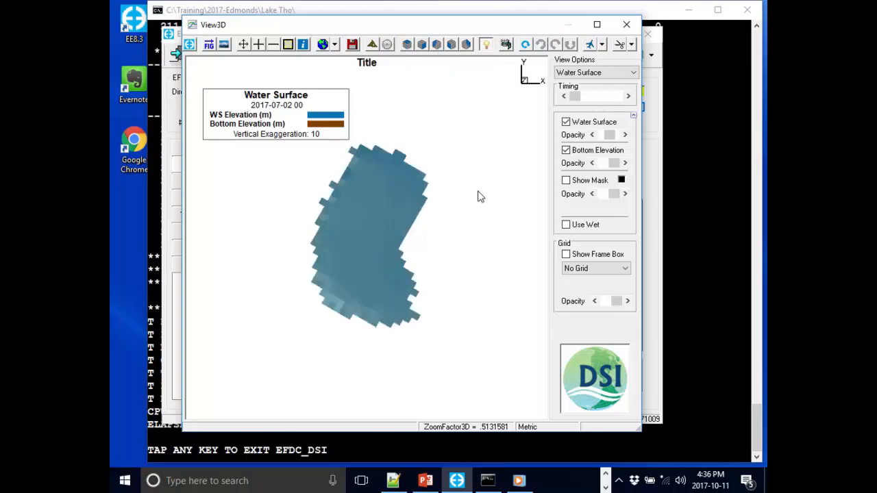
- Switch the 3D view to Water Column with Salinity displayed and reposition the legend clear of the lake
left_click_drag(255, 125, 267, 106)
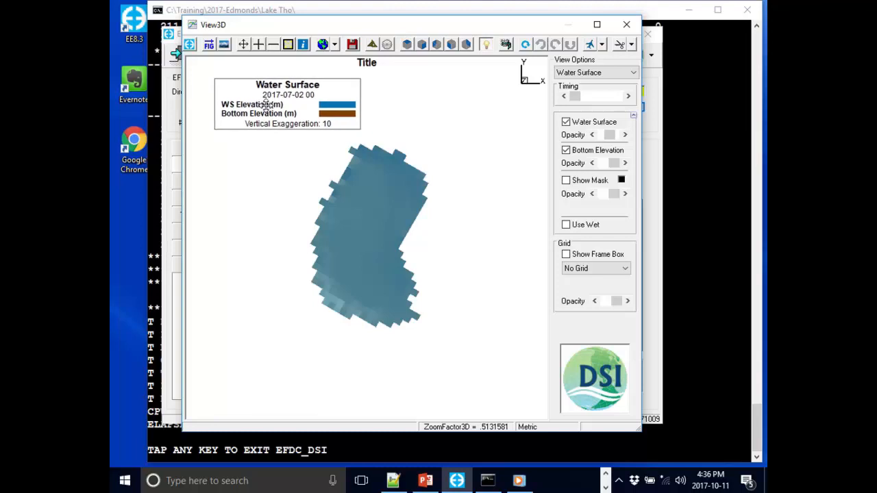
left_click(581, 76)
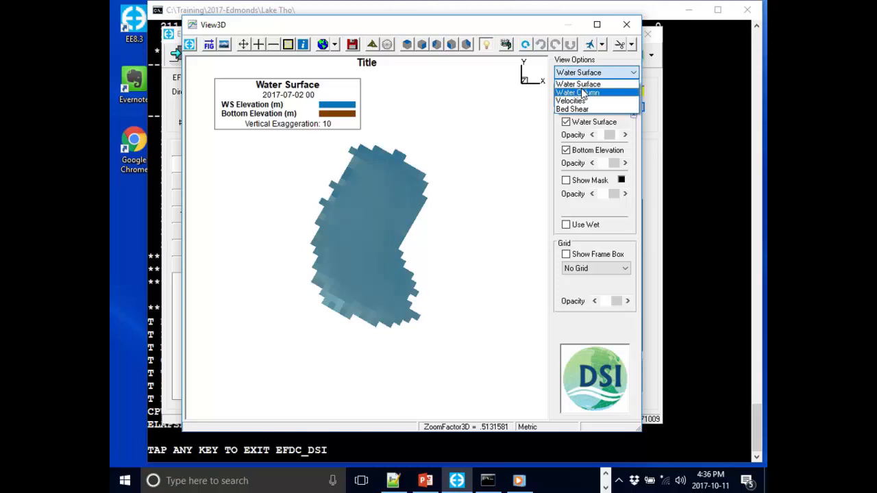
left_click(598, 74)
left_click(599, 74)
left_click(598, 92)
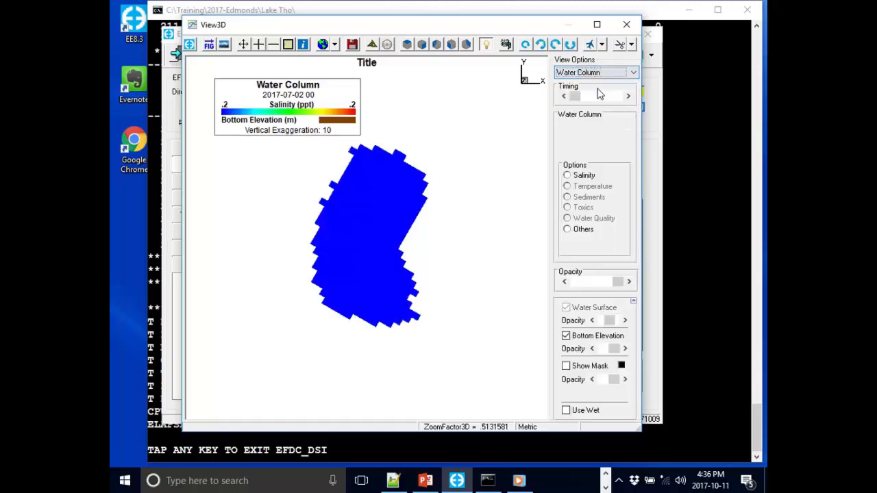
left_click_drag(317, 103, 296, 100)
left_click(584, 176)
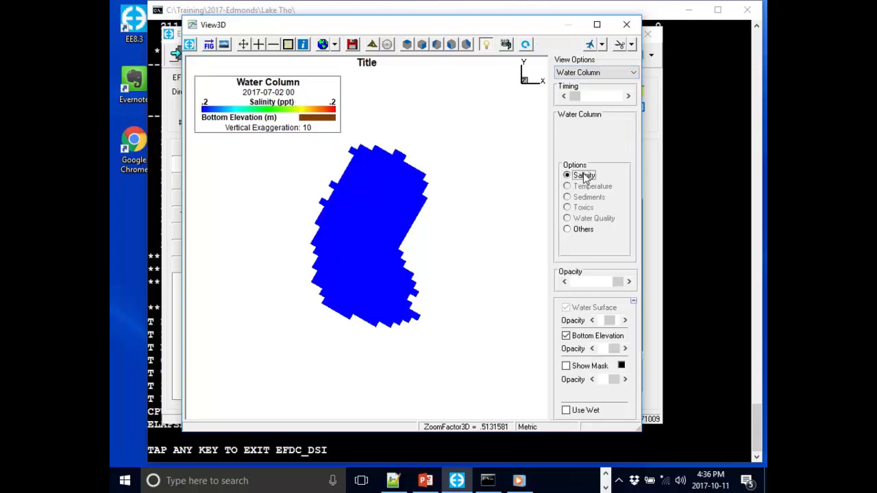
left_click_drag(361, 302, 379, 111)
left_click_drag(383, 231, 433, 214)
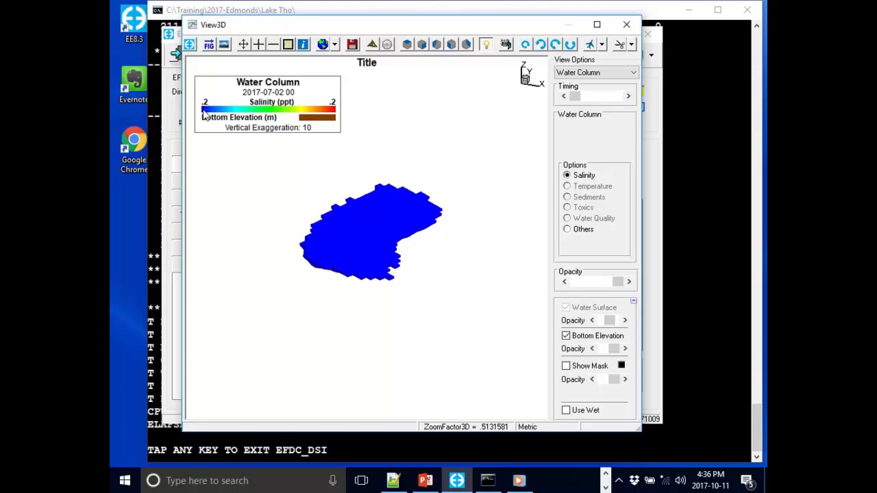
left_click_drag(574, 100, 597, 101)
left_click_drag(351, 306, 369, 262)
left_click_drag(314, 198, 422, 280)
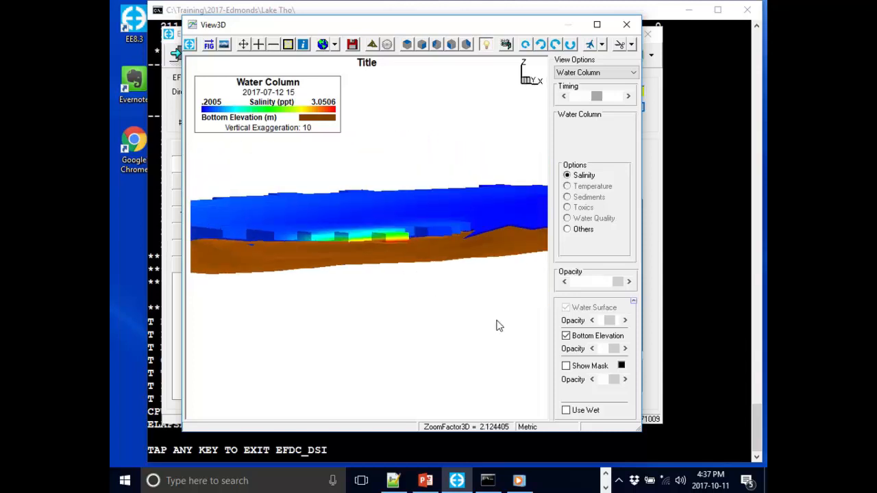
- Hide the bottom elevation and display Density for the water column, examining the lake from the side and below
left_click(565, 336)
left_click_drag(443, 291, 423, 225)
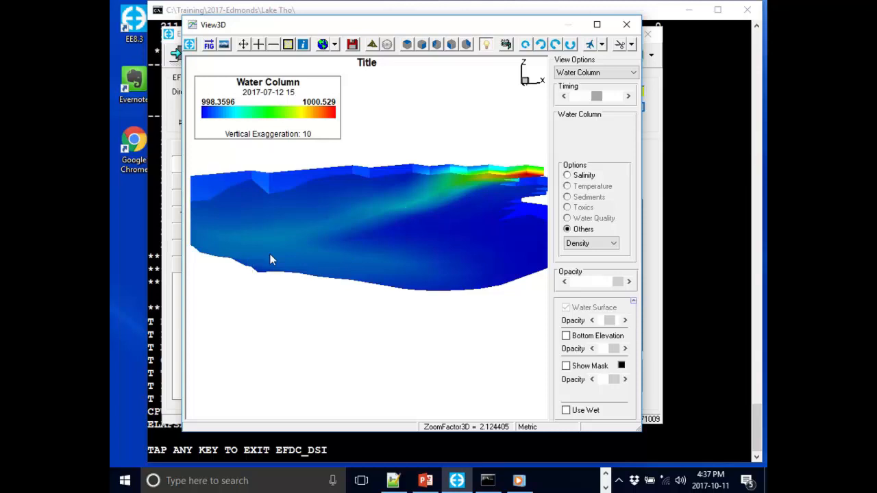
left_click_drag(292, 224, 395, 249)
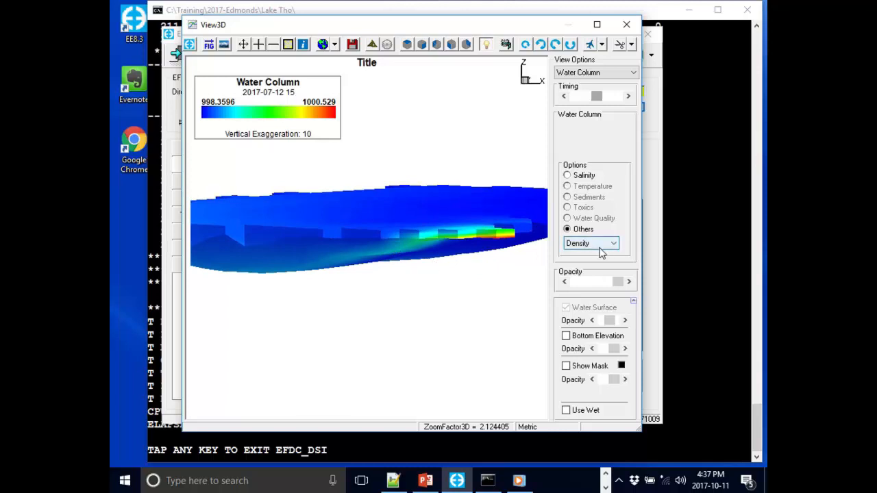
left_click_drag(470, 268, 457, 254)
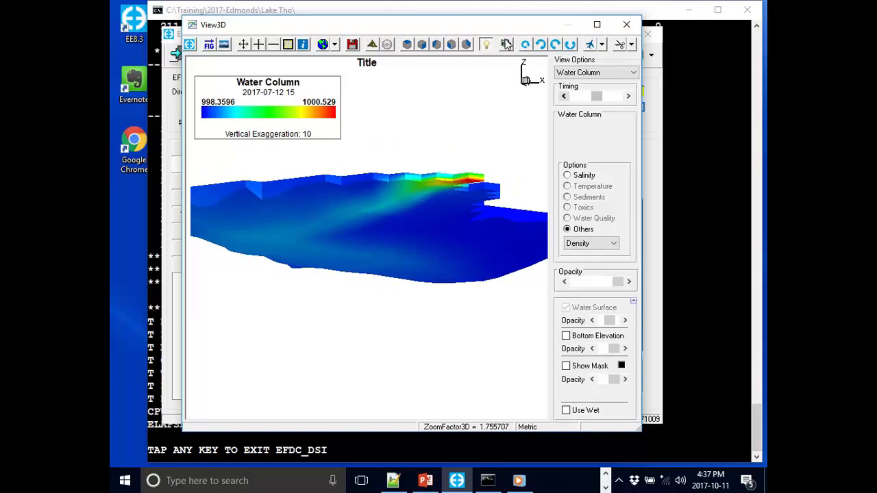
- Move the legend to the plot's upper right corner and examine the density distribution across the lake surface
left_click_drag(434, 153, 422, 201)
left_click_drag(327, 116, 528, 108)
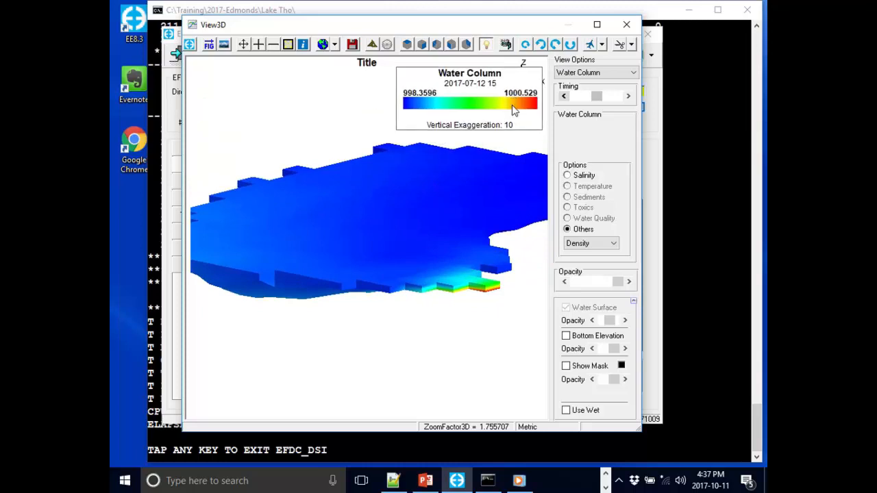
left_click_drag(386, 210, 252, 236)
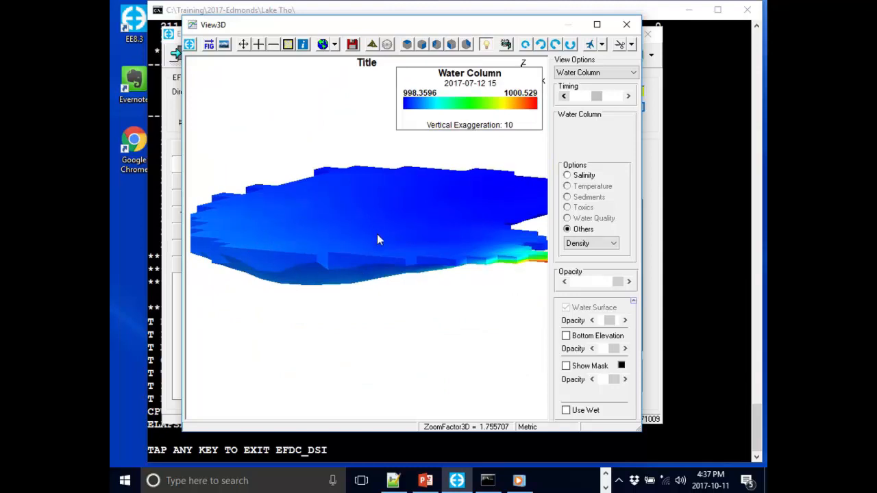
scroll(378, 236, "down", 1)
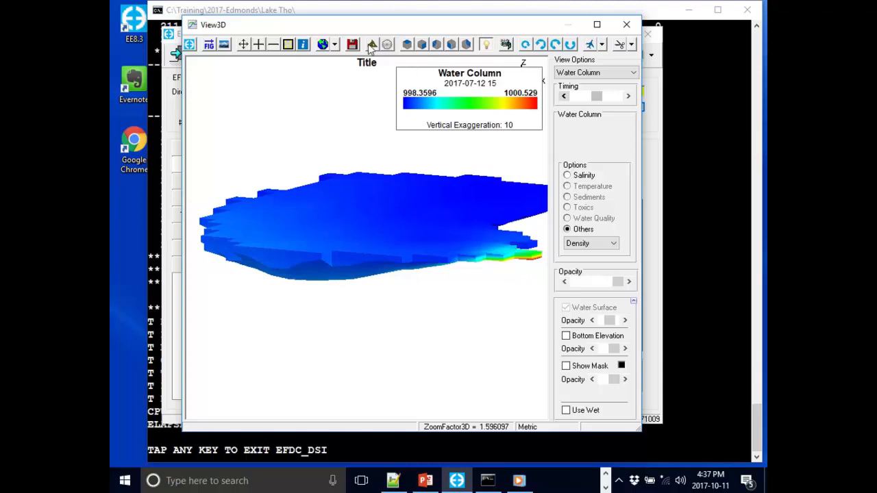
- Query a cell near the middle of the lake surface and turn off the lighting, moving the legend clear of the axis indicator
left_click(303, 46)
left_click(358, 214)
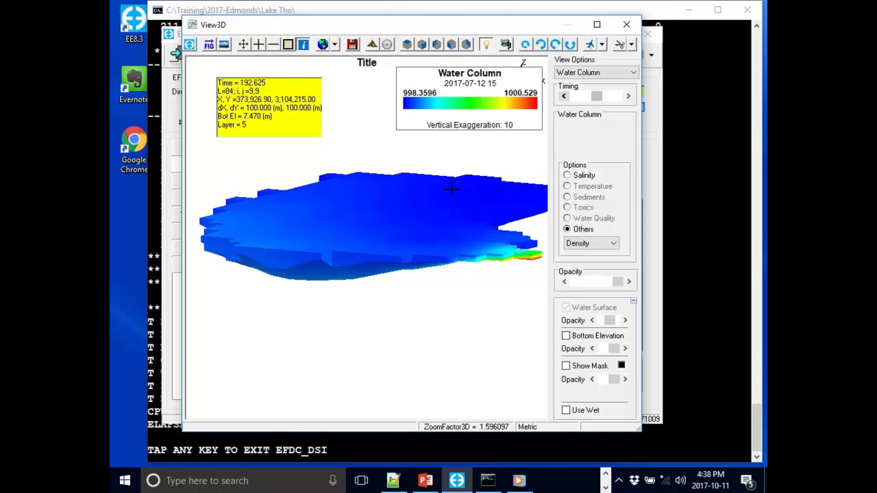
left_click(489, 45)
mouse_move(470, 121)
left_mouse_down()
mouse_move(352, 139)
mouse_move(442, 121)
mouse_move(429, 121)
left_mouse_up()
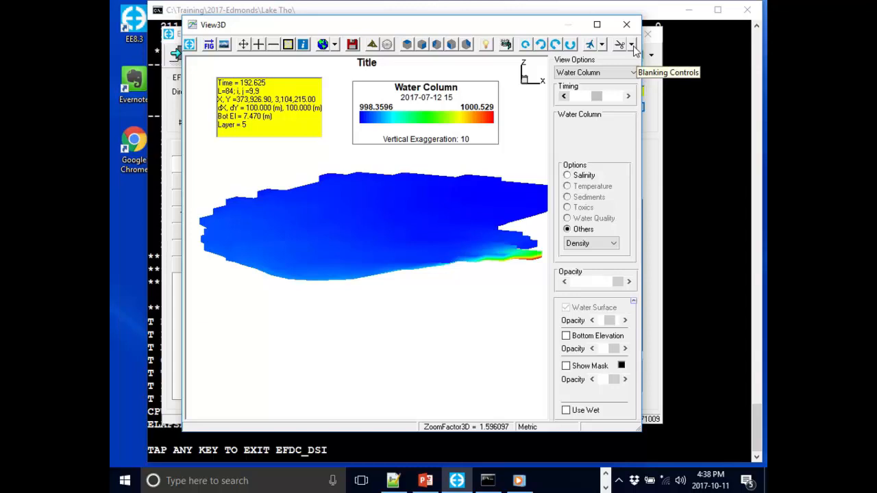
- Enlarge the 3D view and turn on clipping by value for Density, moving the blanking options below the lake
left_click(597, 24)
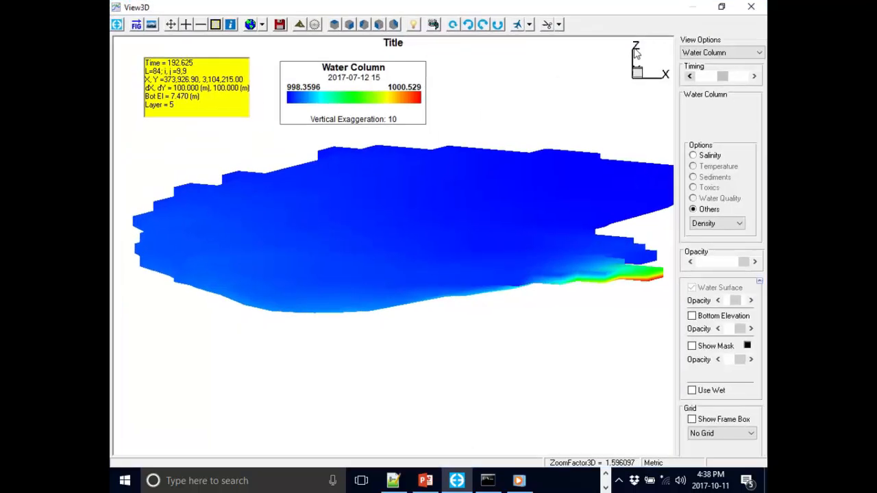
left_click(558, 26)
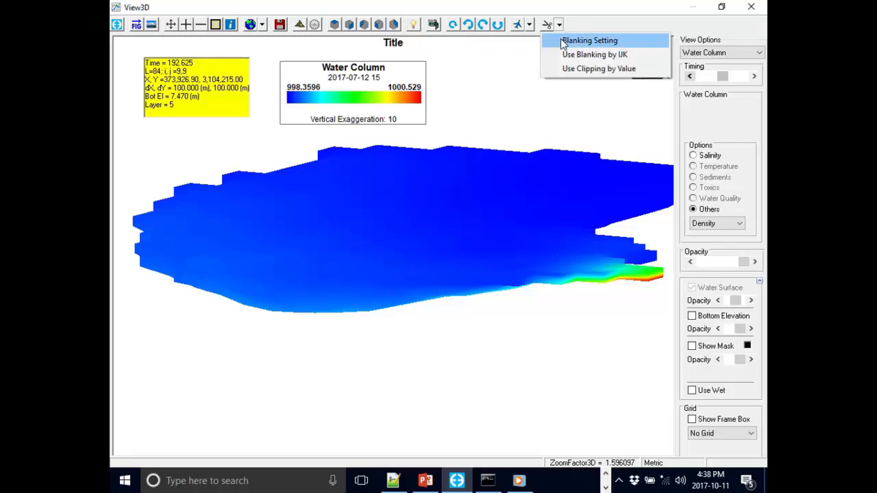
left_click(597, 70)
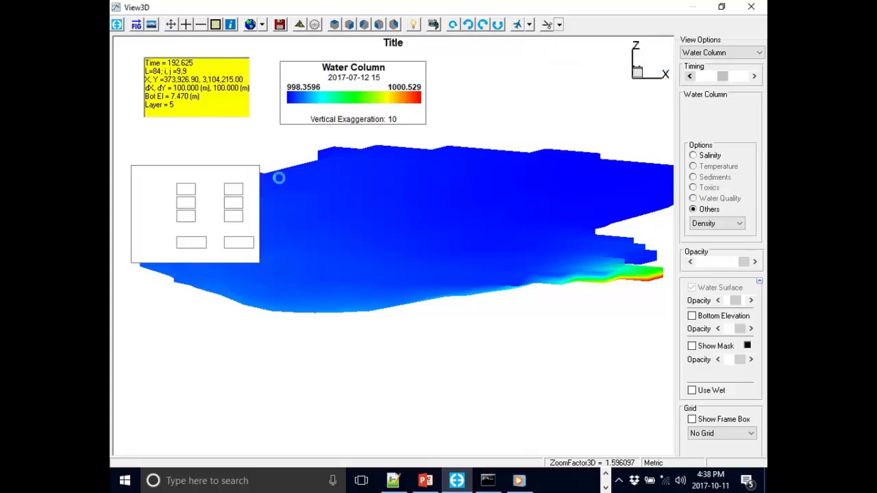
left_click_drag(203, 172, 217, 330)
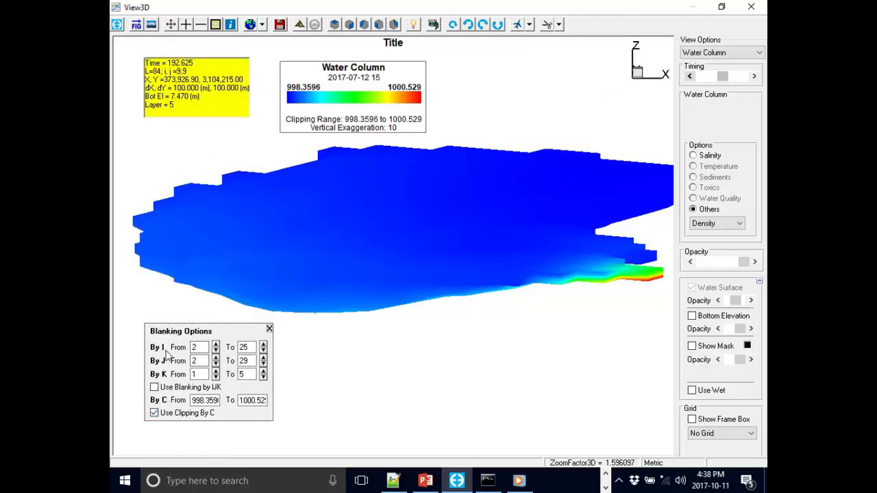
left_click_drag(218, 330, 209, 329)
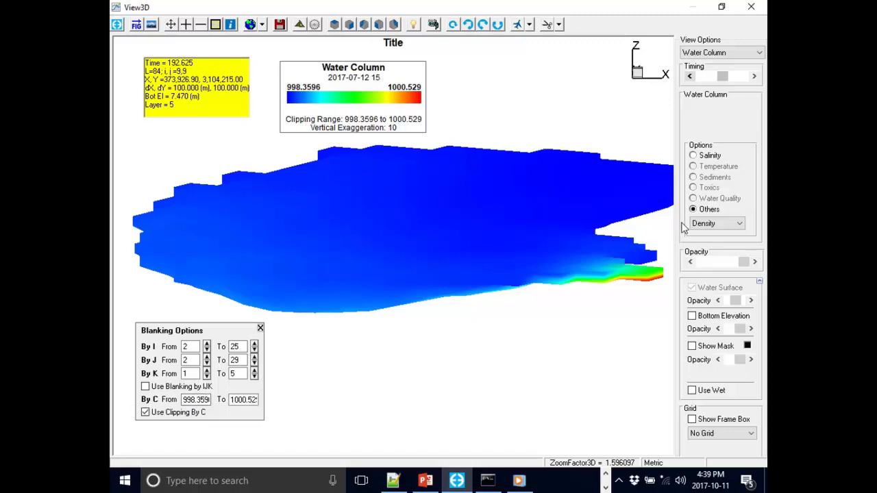
- Display Salinity for the water column and turn on clipping by value with an upper limit of 1
left_click(712, 159)
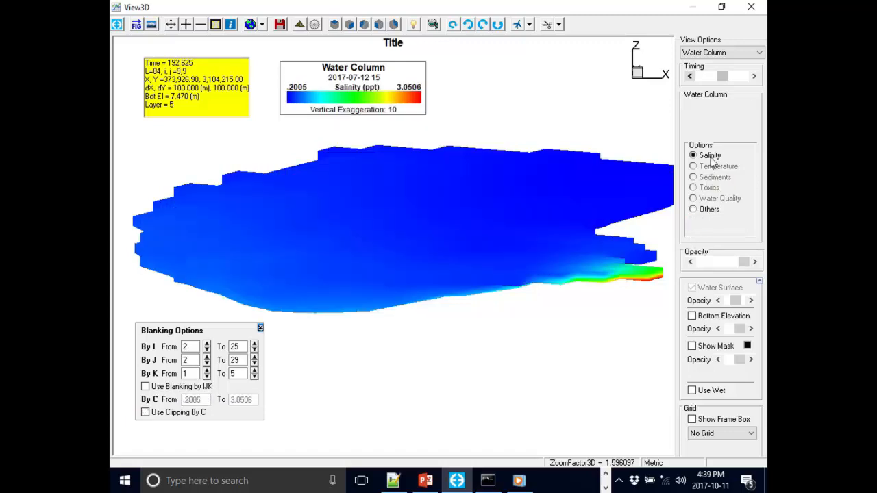
left_click(167, 415)
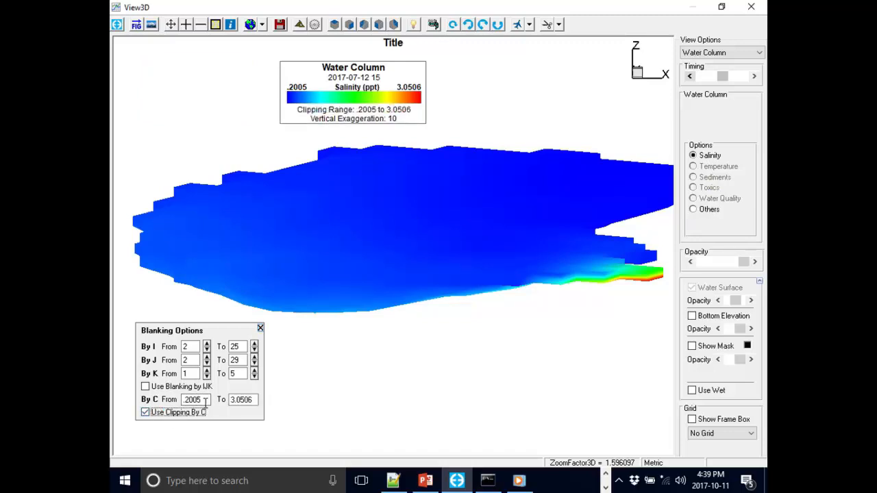
left_click_drag(256, 399, 233, 405)
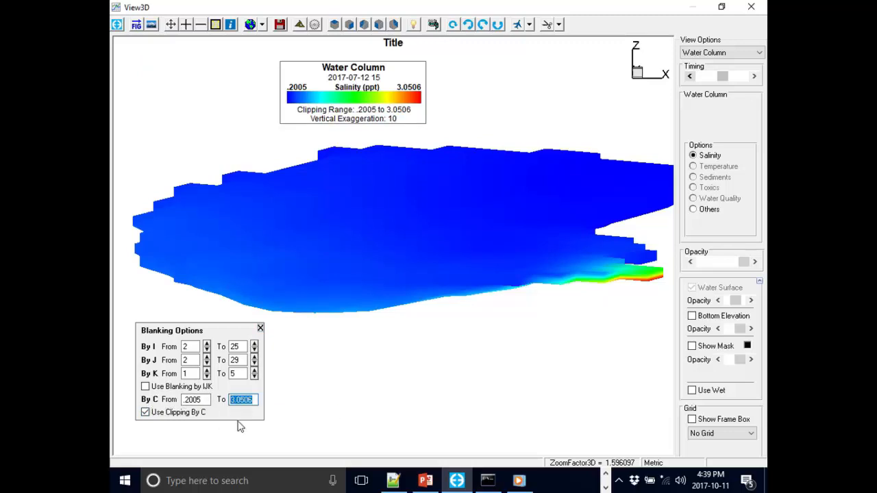
type("1")
key("Return")
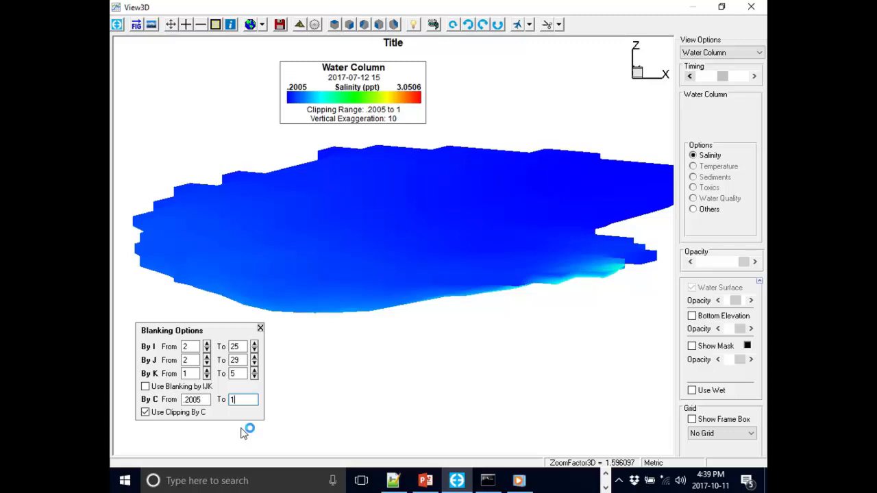
- Set the salinity clipping range from 0.5 to 5 and examine the remaining saline water from a higher angle
double_click(207, 401)
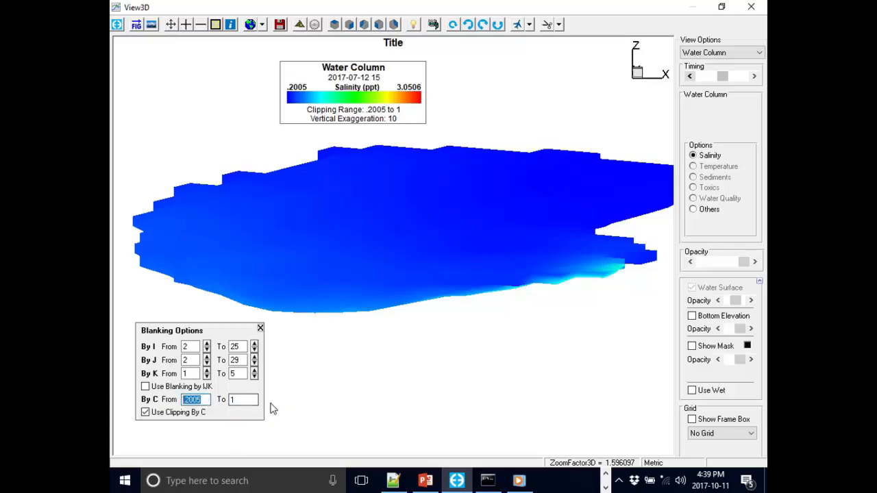
type("0.5")
key("Tab")
type("5")
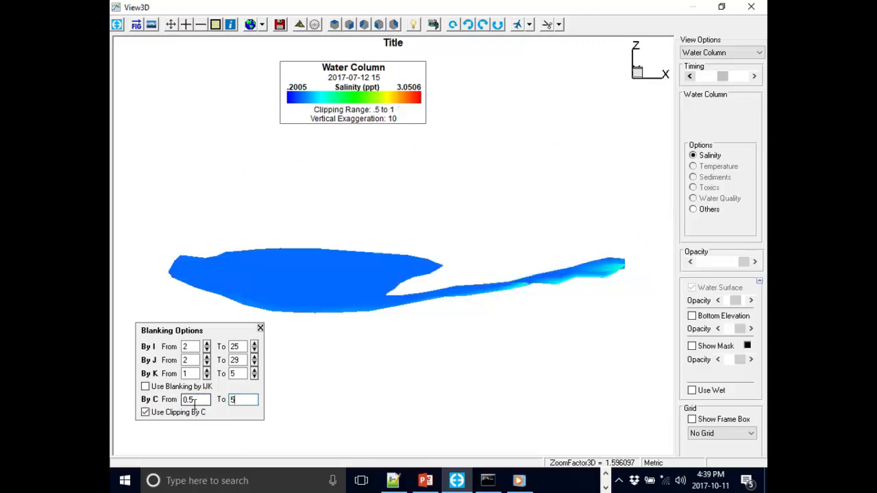
key("Return")
mouse_move(400, 347)
left_mouse_down()
mouse_move(300, 329)
mouse_move(321, 312)
mouse_move(404, 336)
mouse_move(415, 353)
mouse_move(417, 324)
mouse_move(407, 347)
left_mouse_up()
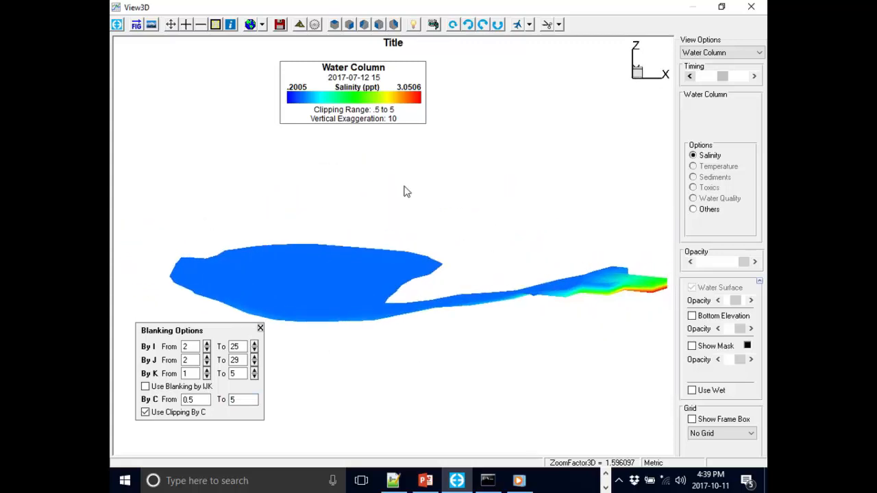
scroll(405, 195, "down", 1)
scroll(401, 223, "up", 1)
scroll(332, 179, "down", 1)
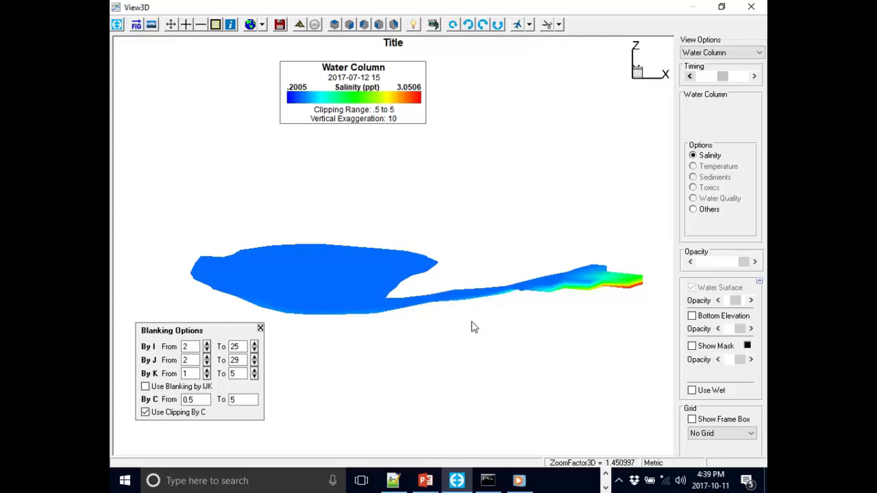
left_click_drag(479, 308, 478, 332)
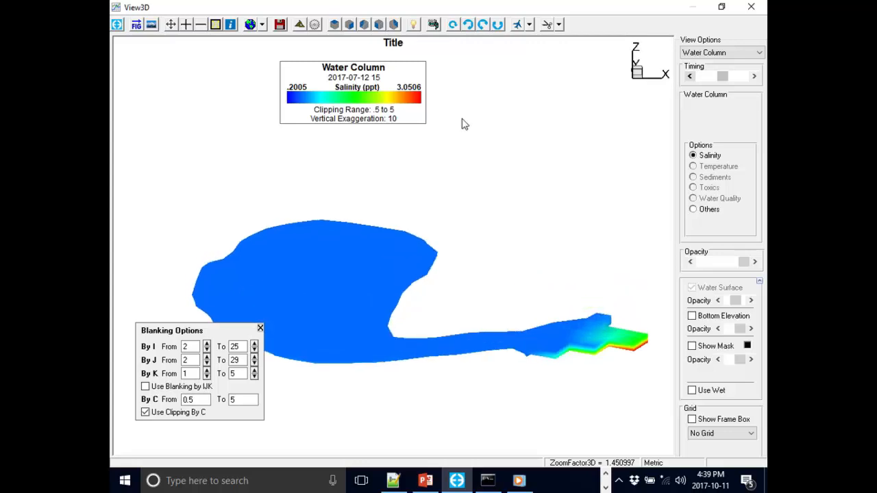
scroll(463, 124, "down", 1)
scroll(452, 210, "down", 1)
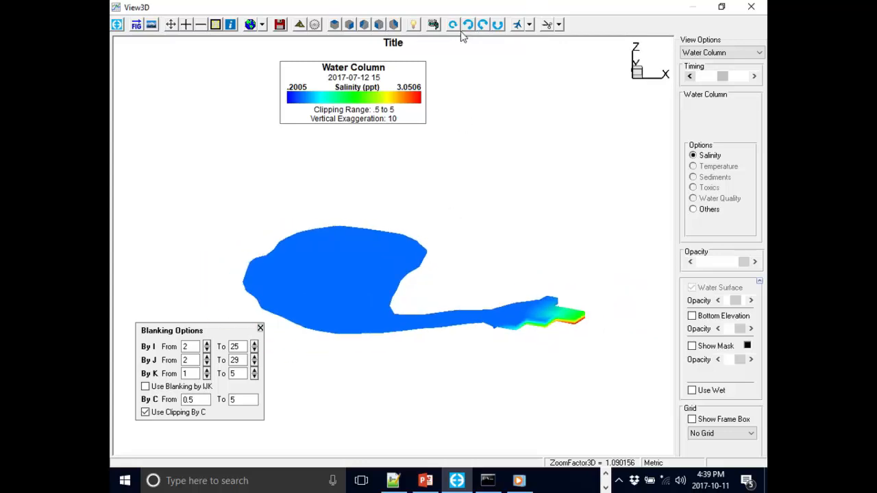
left_click(434, 25)
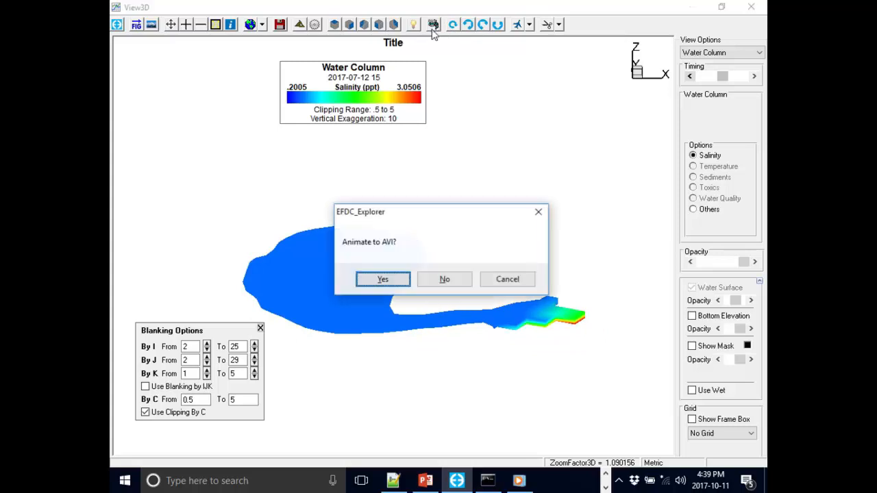
left_click(445, 280)
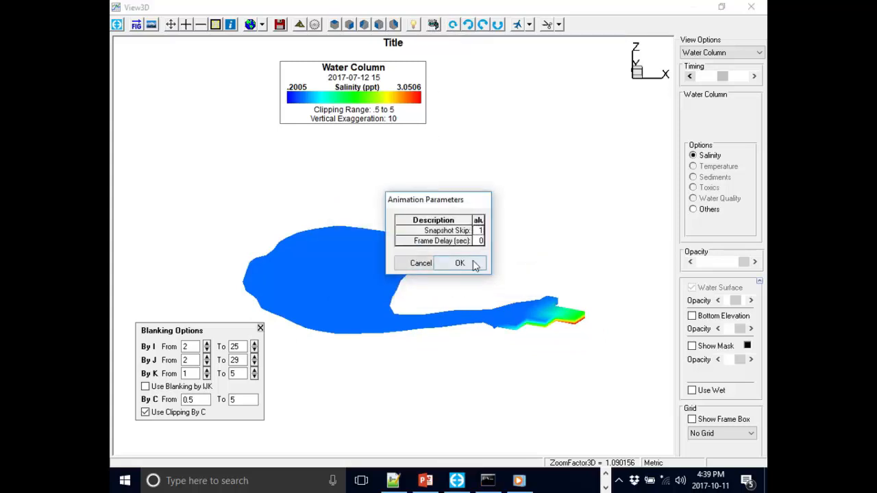
left_click(472, 266)
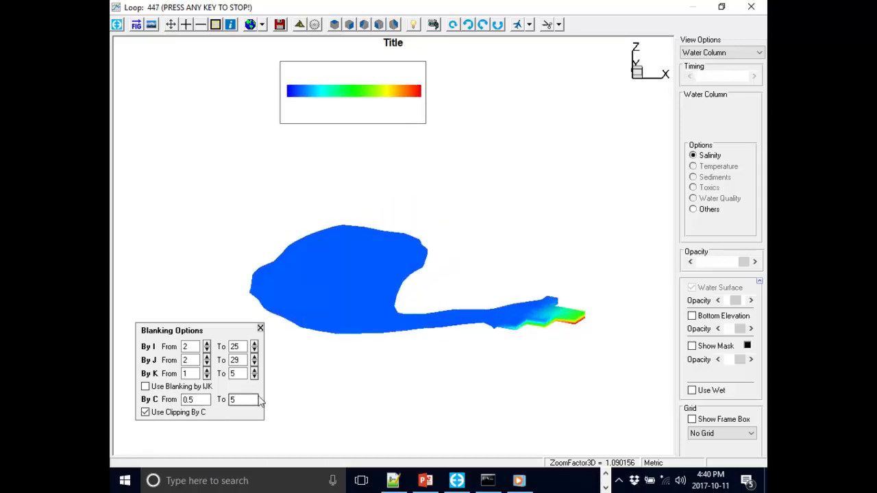
key("Escape")
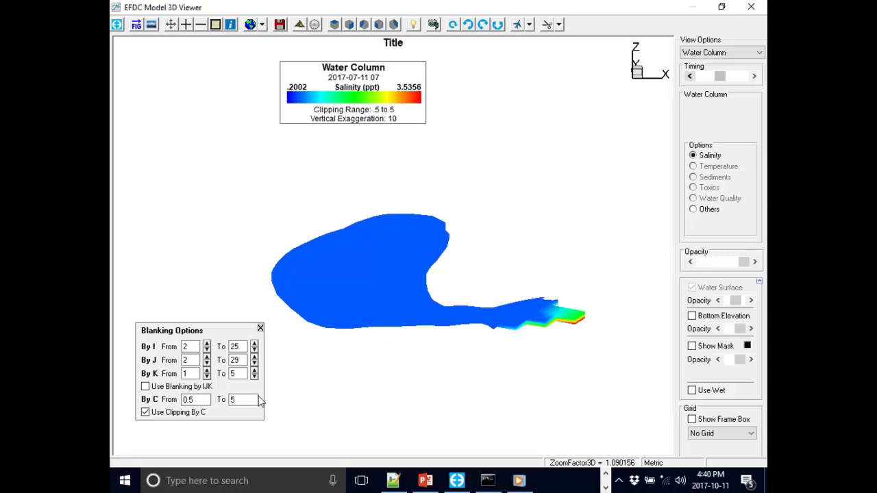
- Replace the value clipping with blanking by IJK and query three cells along the upper part of the lake surface
left_click(146, 413)
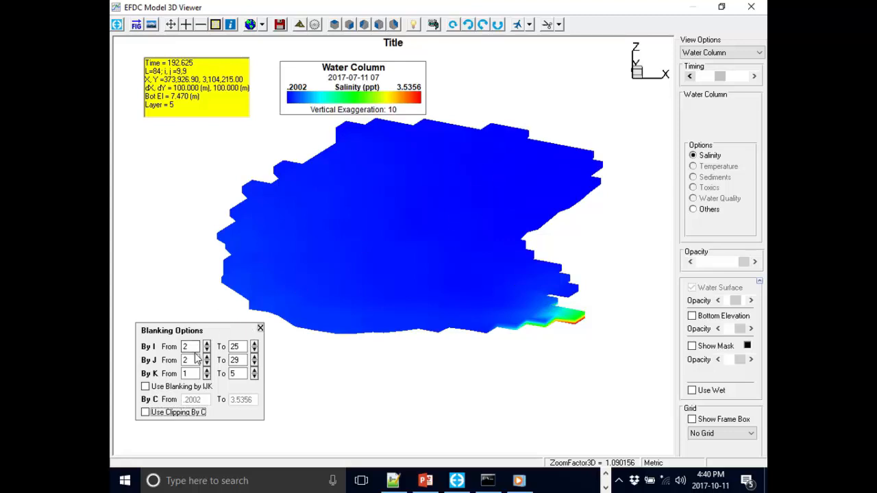
left_click(169, 387)
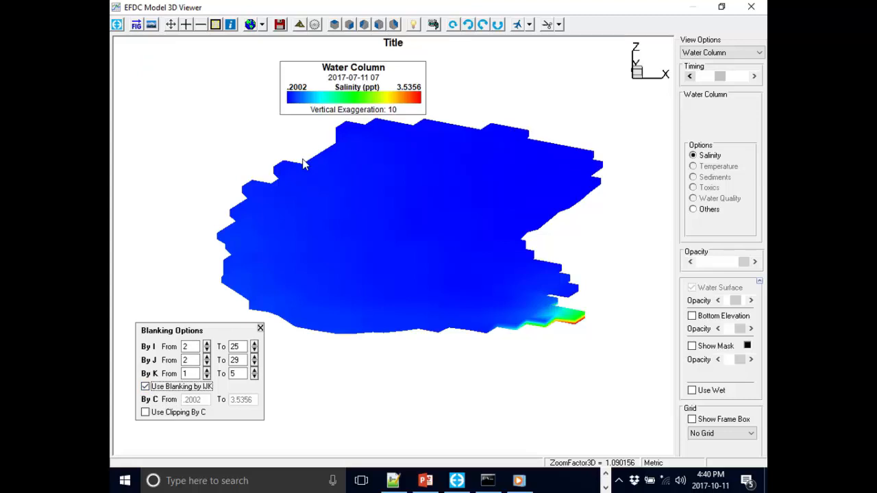
left_click(230, 24)
left_click(333, 171)
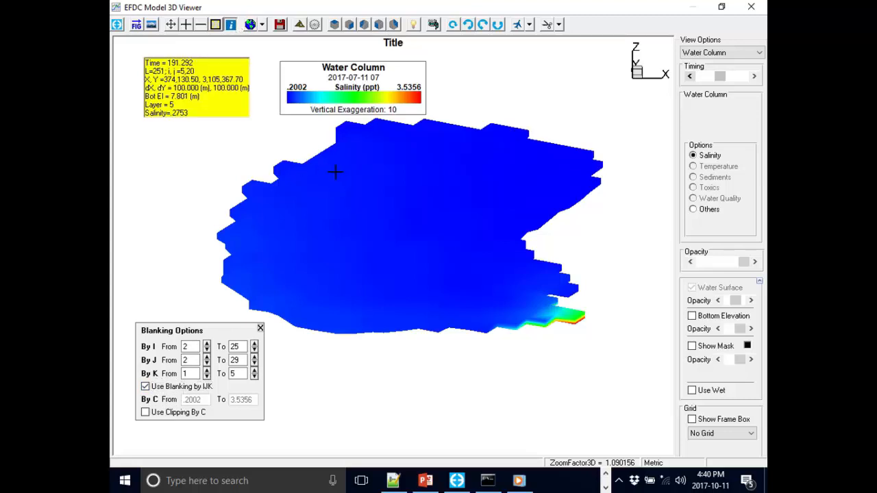
left_click(361, 176)
left_click(400, 180)
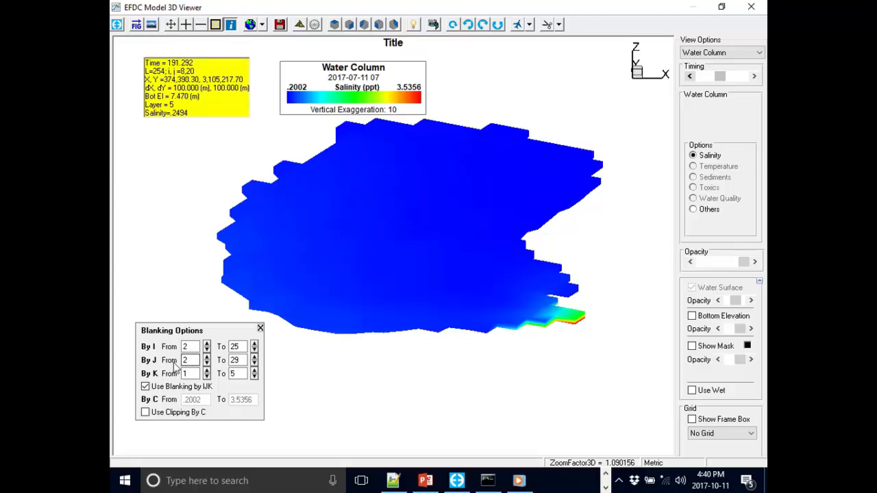
- Set the J blanking range to start at 20 and reapply blanking by IJK
left_click_drag(192, 359, 168, 366)
left_click(241, 360)
left_click(206, 357)
left_click(206, 363)
left_click(206, 357)
left_click(260, 329)
left_click(559, 25)
left_click(582, 55)
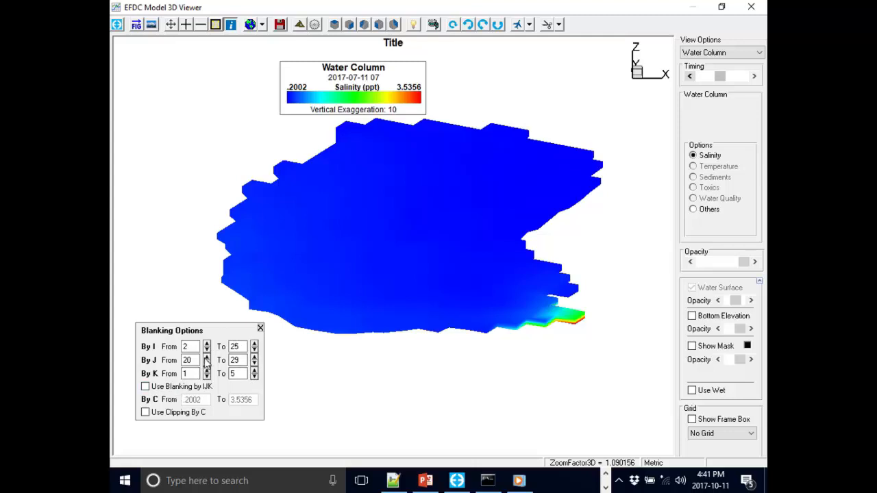
left_click(152, 387)
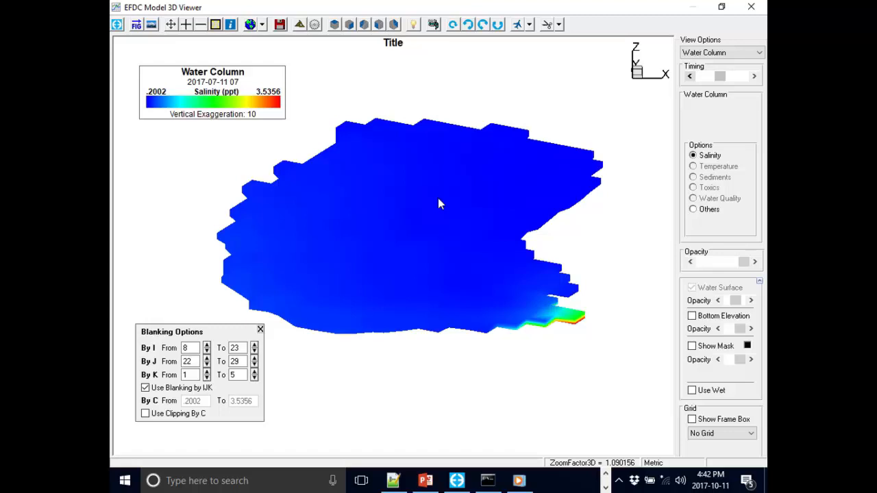
- Play a rotation animation of the lake on screen with a step angle of 1, without exporting an AVI, and stop it
left_click(453, 28)
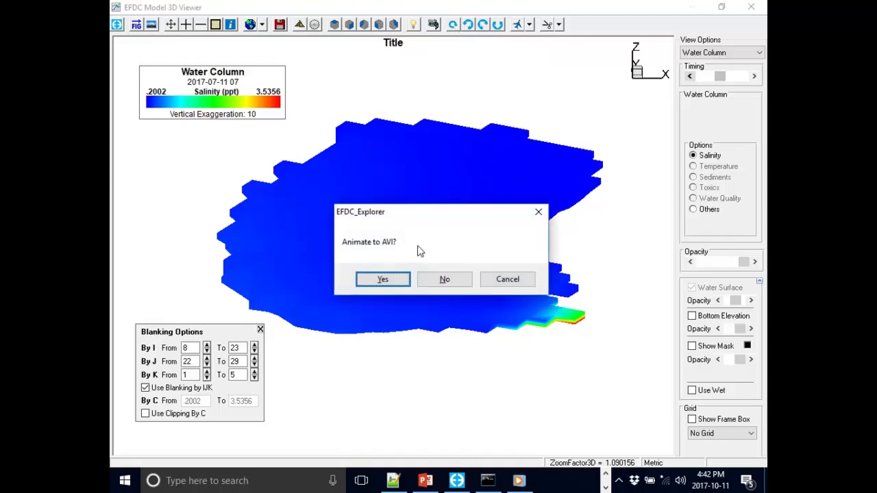
left_click(445, 278)
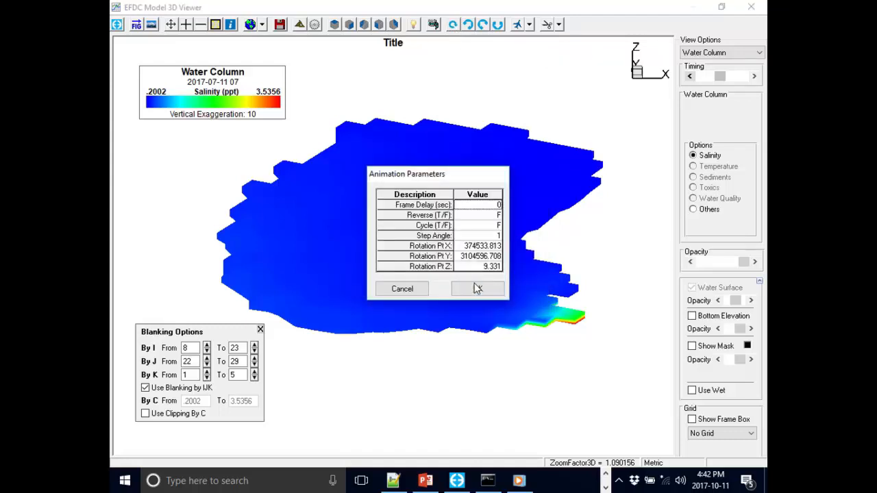
left_click(476, 288)
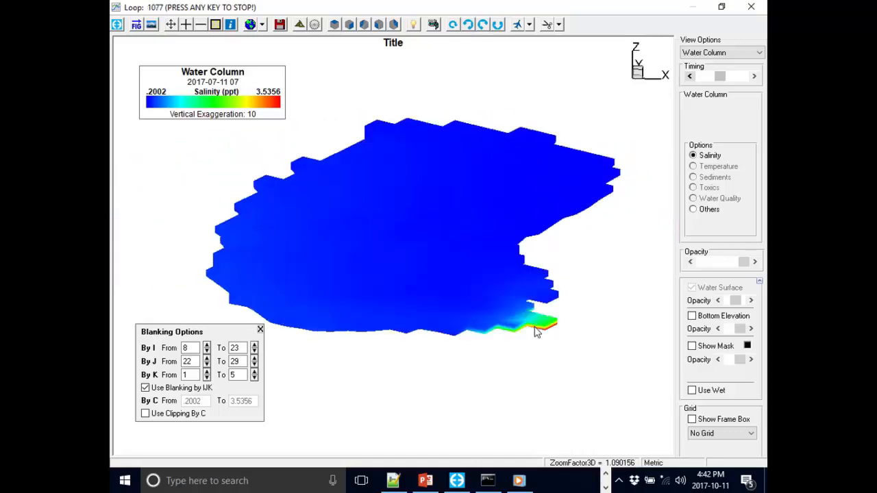
key("Escape")
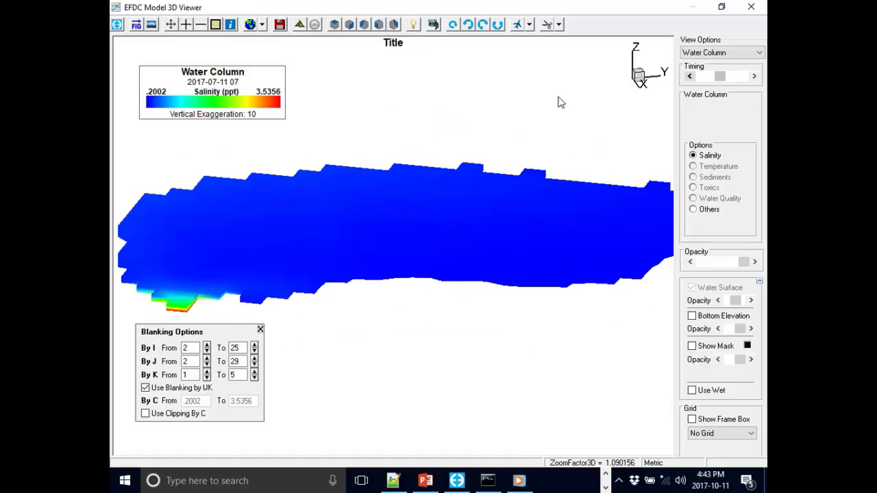
- Play the salinity animation over time without exporting an AVI, using a frame delay of 0.5 seconds
left_click(434, 25)
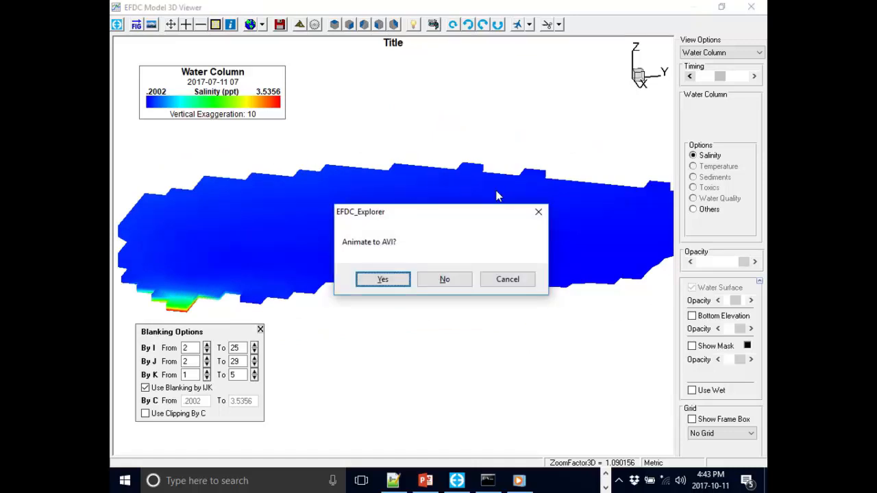
left_click(444, 281)
left_click(484, 244)
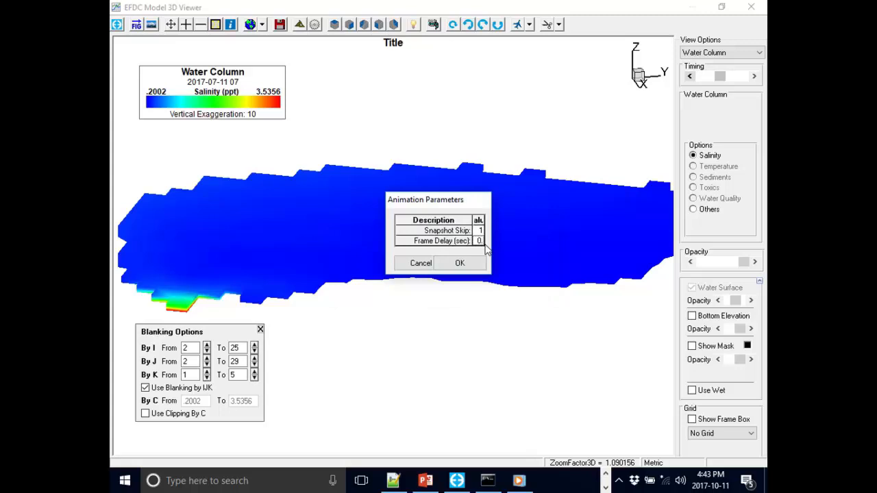
type(".5")
left_click(460, 263)
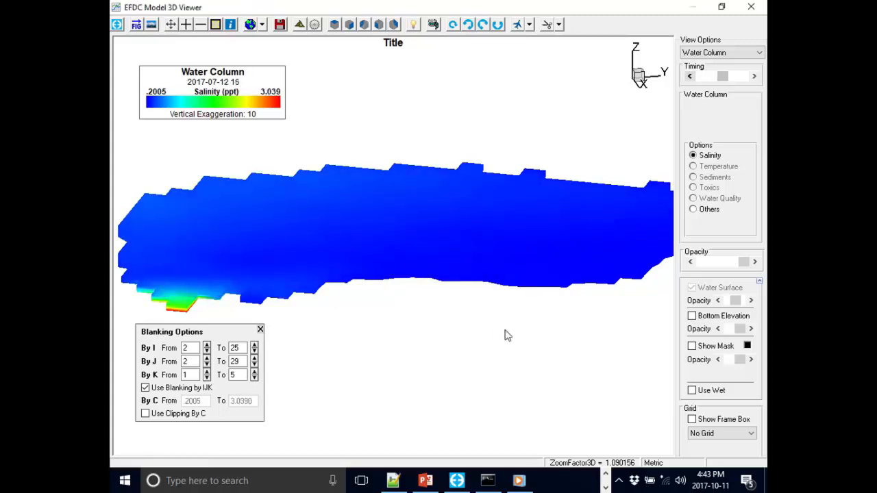
- Turn on clipping by value, turn off blanking by IJK, and switch the water column display to Density
left_click(168, 414)
left_click(177, 389)
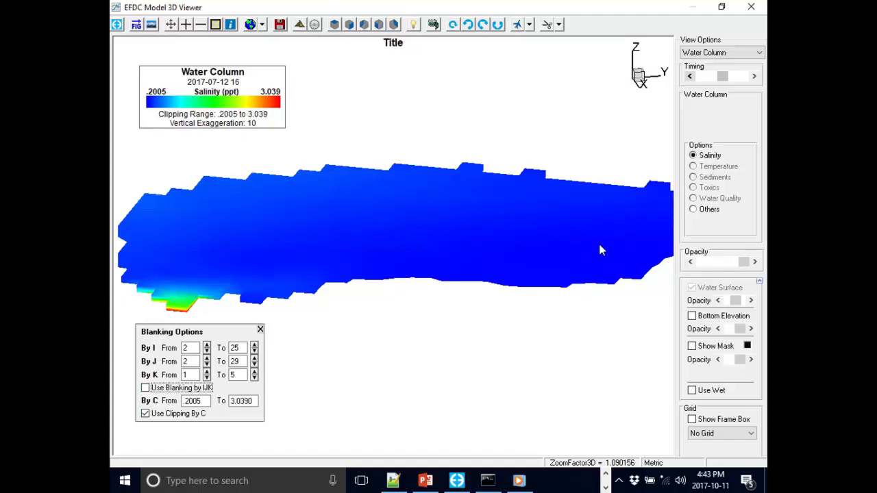
left_click(459, 322)
scroll(460, 322, "down", 1)
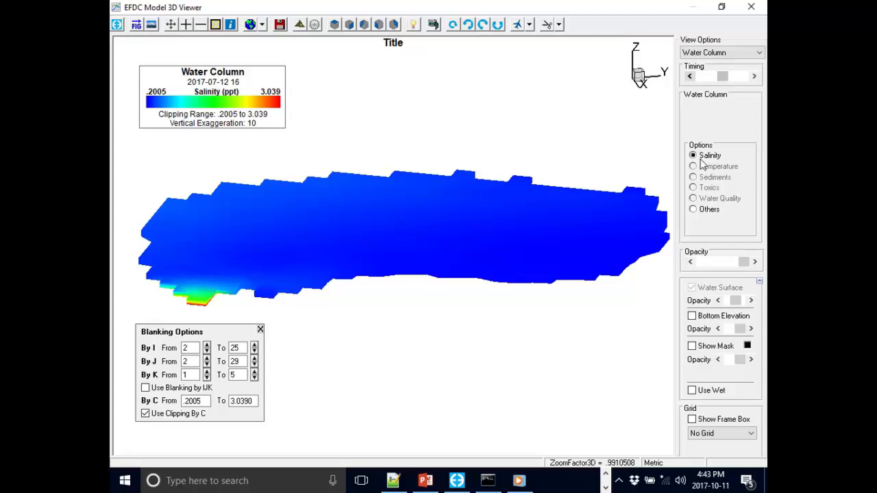
left_click(719, 214)
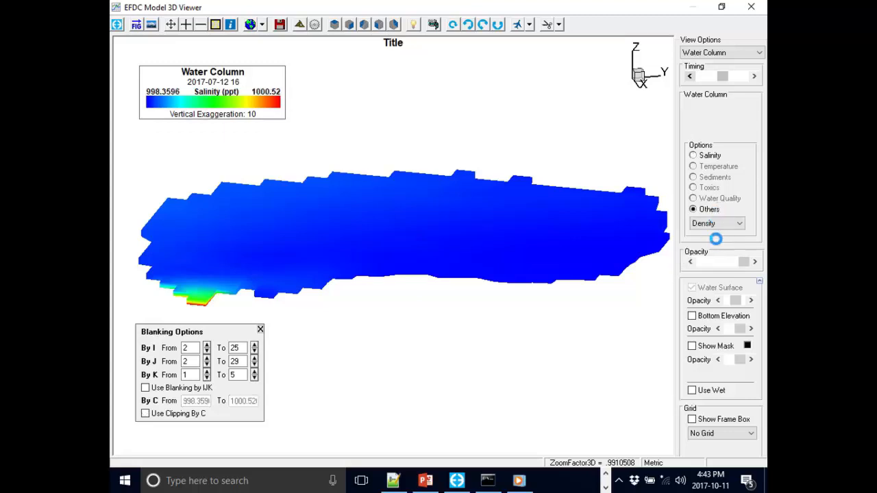
- Toggle clipping by value on and off, and play the density animation with progressive J blanking on screen, without exporting an AVI
left_click(170, 414)
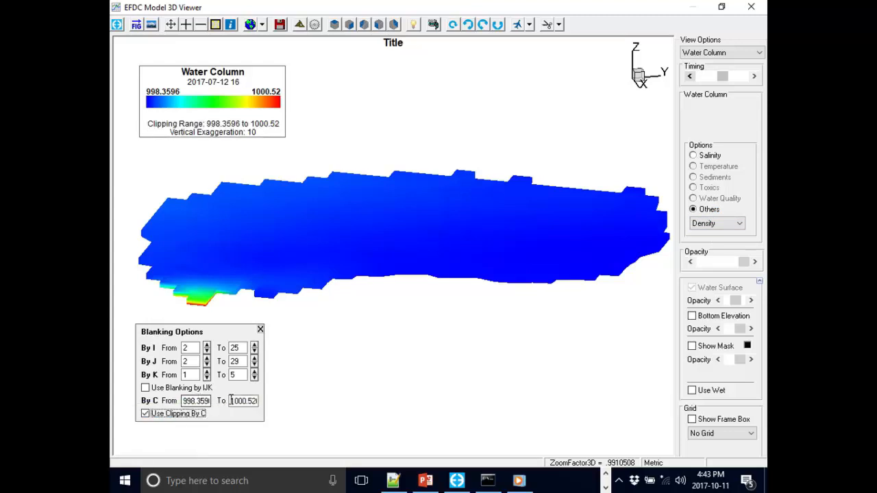
left_click(167, 414)
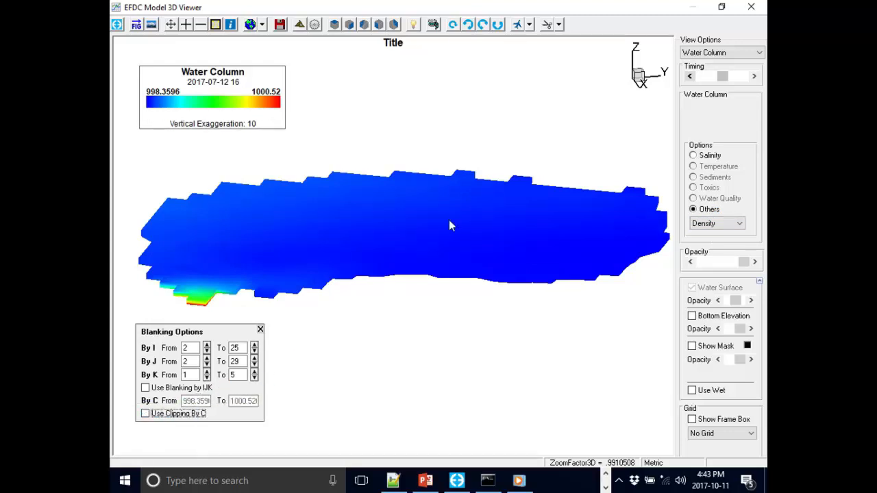
left_click(488, 26)
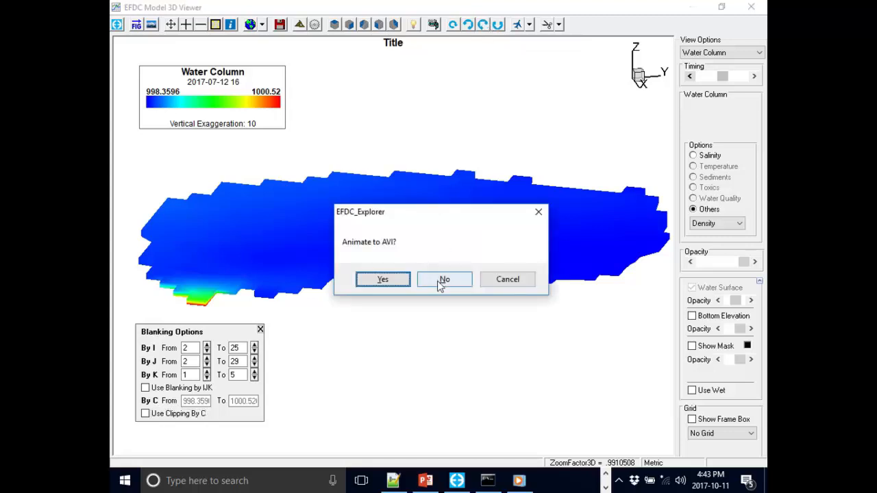
left_click(446, 284)
left_click(483, 282)
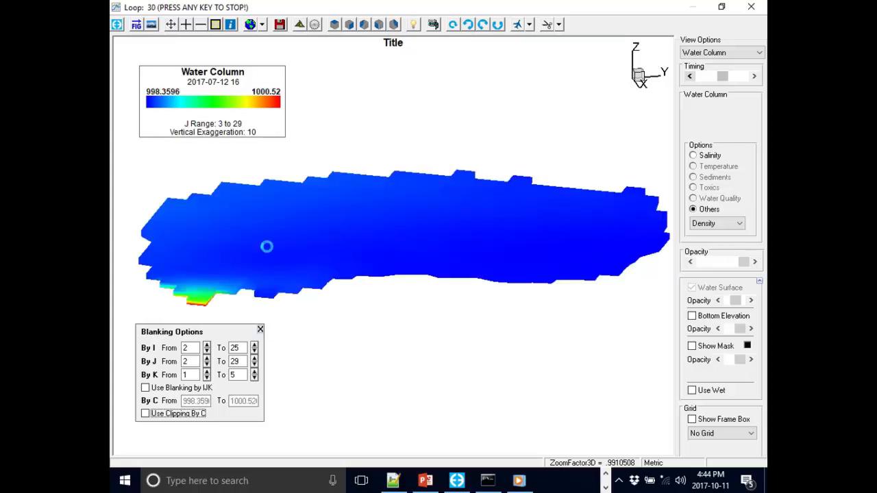
- Play the density animation with progressive I blanking on screen, without exporting an AVI, and stop it
left_click(468, 28)
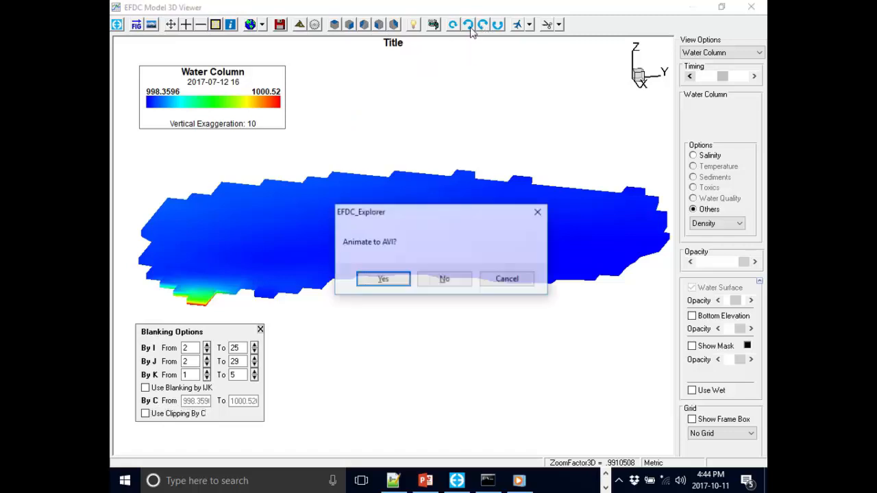
left_click(444, 280)
left_click(531, 288)
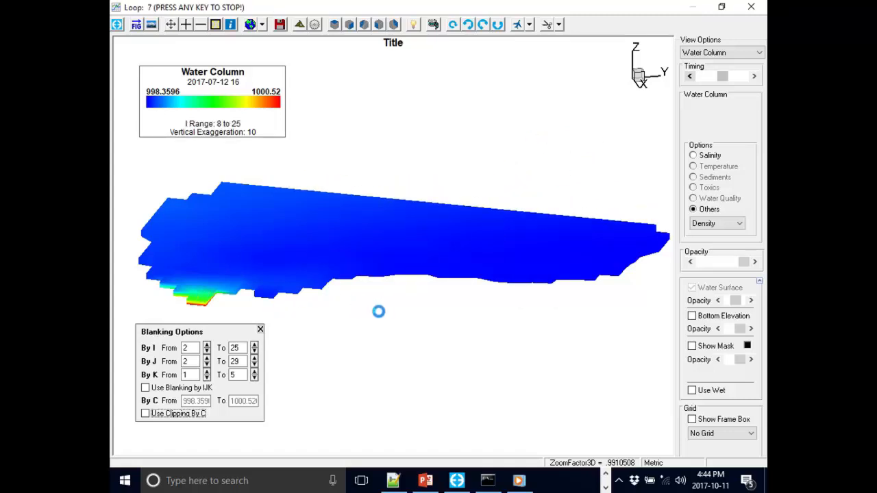
key("Escape")
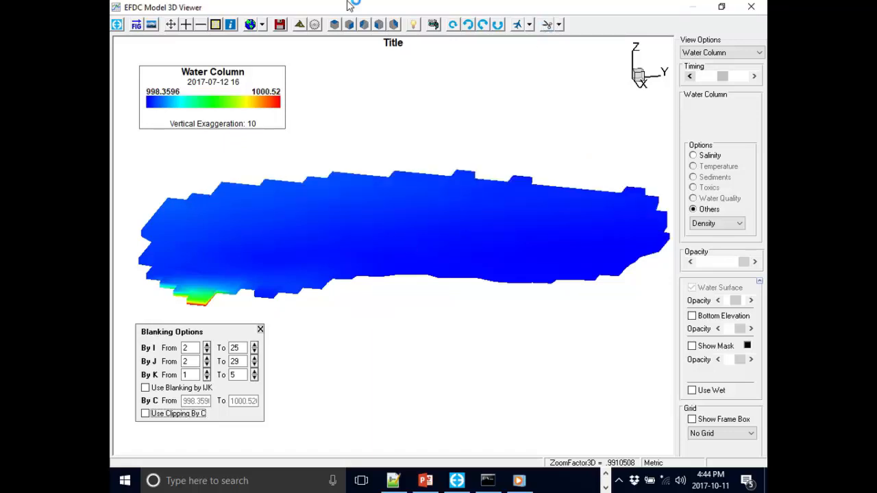
- Turn on lighting, move the legend away from the light control, and reposition the light source to below the axes' origin
left_click(413, 25)
left_click_drag(225, 105, 485, 108)
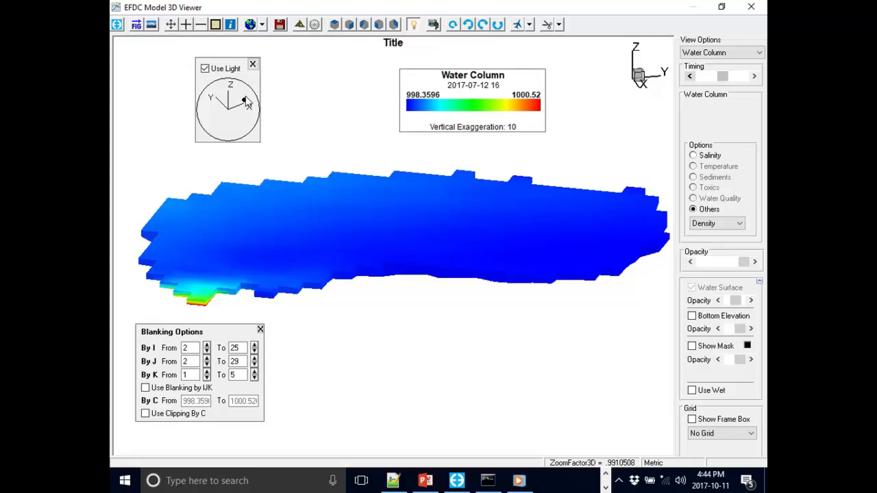
mouse_move(245, 101)
left_mouse_down()
mouse_move(219, 114)
mouse_move(215, 101)
mouse_move(224, 98)
mouse_move(216, 117)
left_mouse_up()
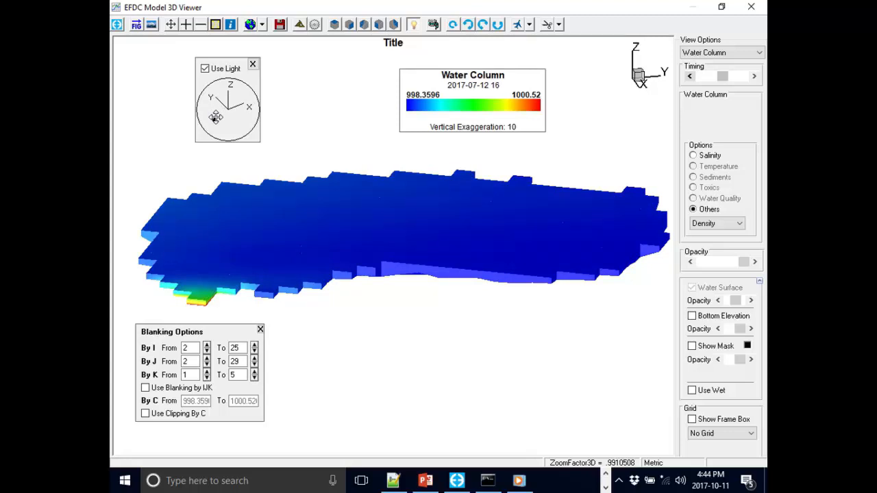
left_click_drag(278, 170, 286, 149)
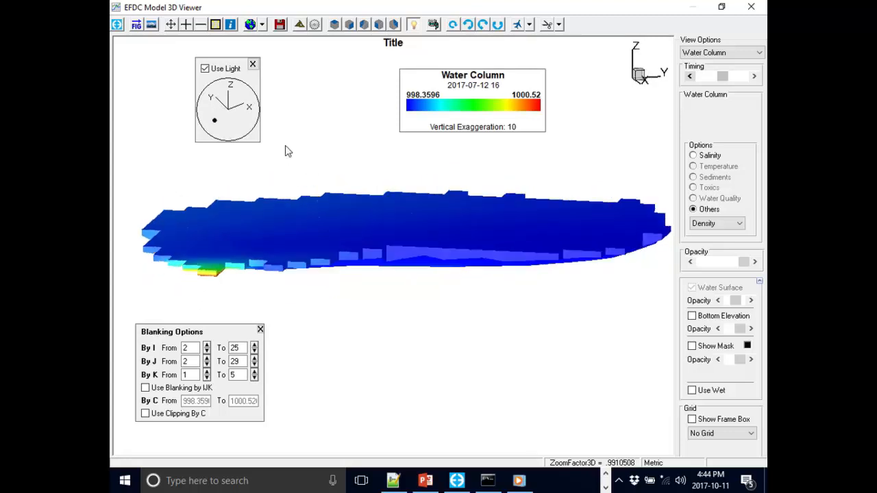
mouse_move(215, 129)
left_mouse_down()
mouse_move(211, 112)
mouse_move(245, 93)
mouse_move(243, 112)
mouse_move(212, 102)
mouse_move(225, 124)
left_mouse_up()
- Inspect the lit lake from its underside and turn off the lighting
mouse_move(281, 197)
left_mouse_down()
mouse_move(297, 223)
mouse_move(439, 191)
left_mouse_up()
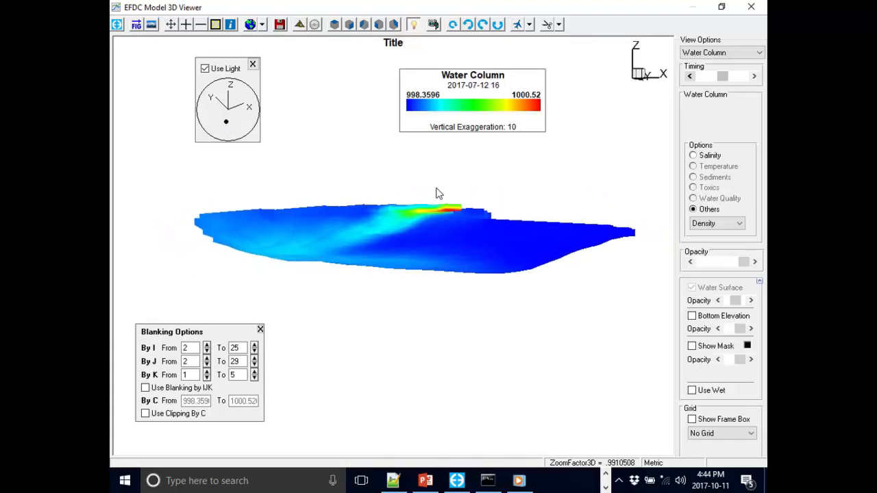
left_click(413, 24)
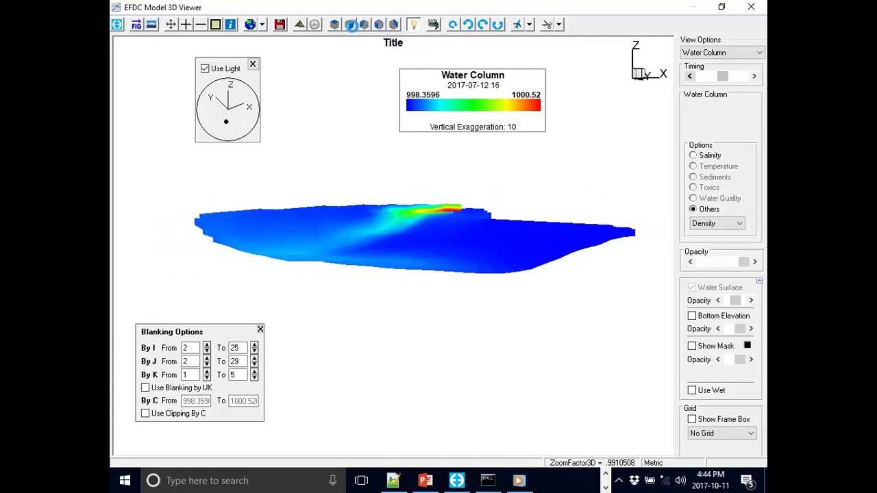
left_click(413, 24)
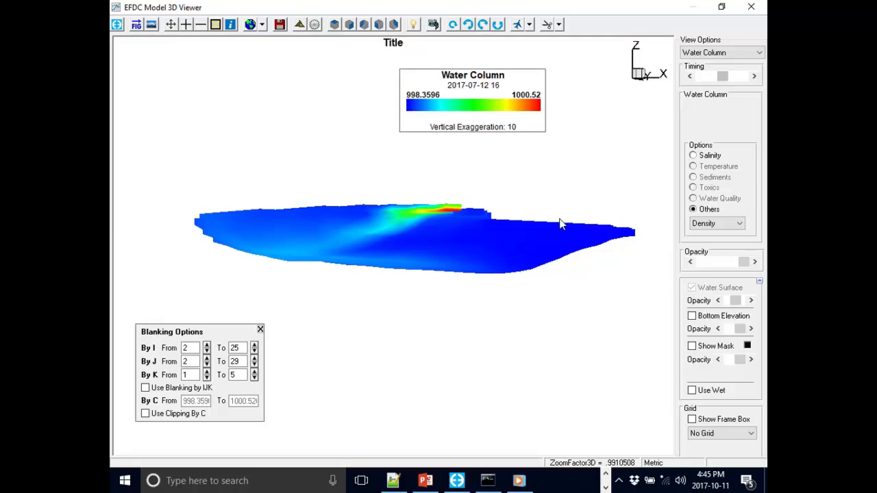
left_click_drag(507, 269, 410, 258)
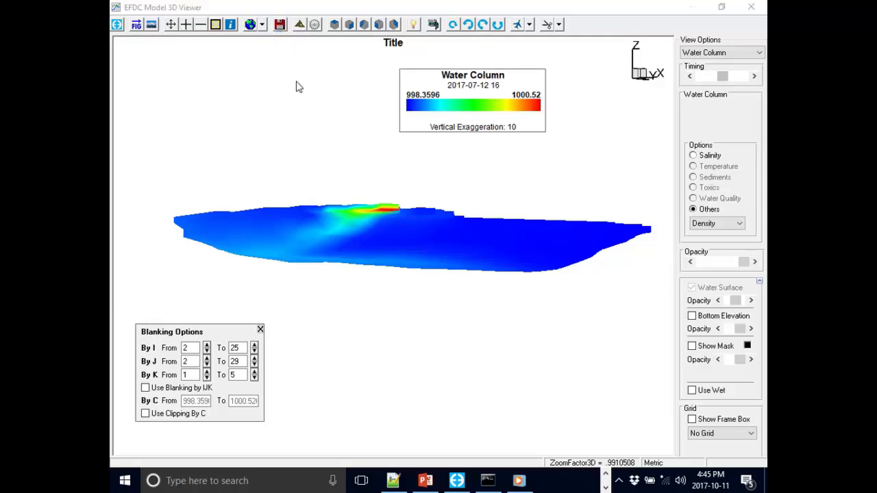
left_click(280, 24)
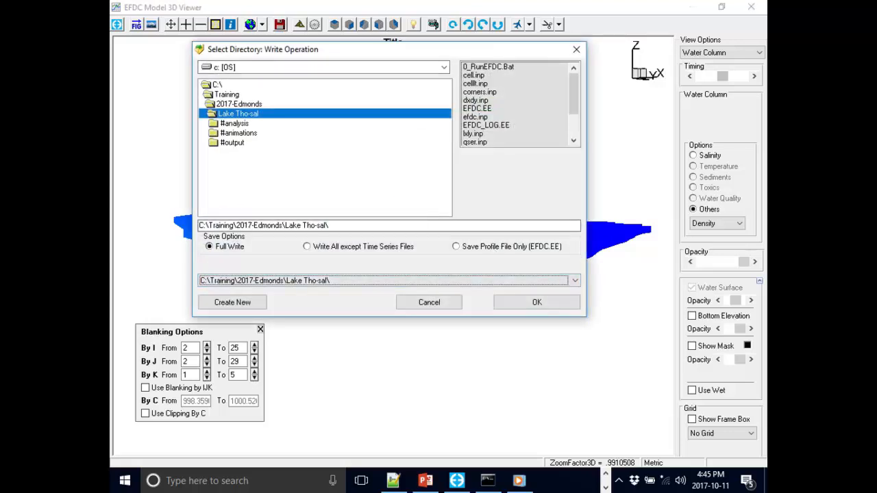
left_click(452, 304)
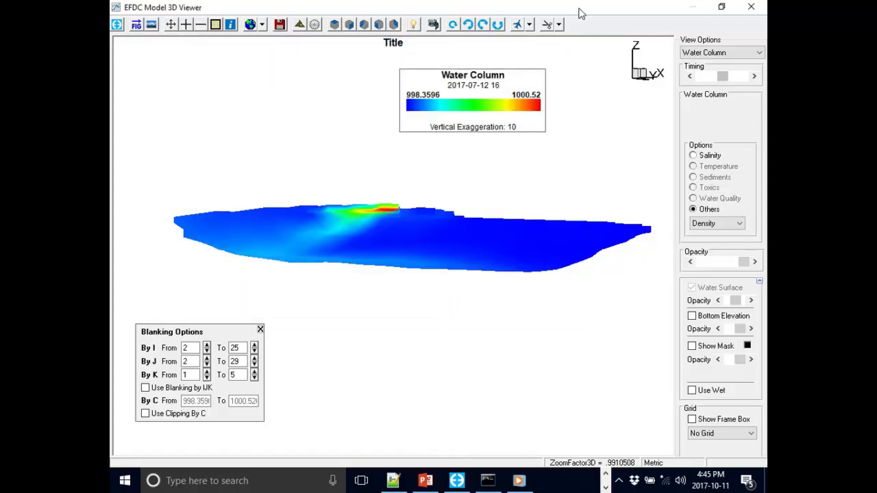
- Tilt the view back to the lake's upper surface and hide the blanking options
left_click(531, 26)
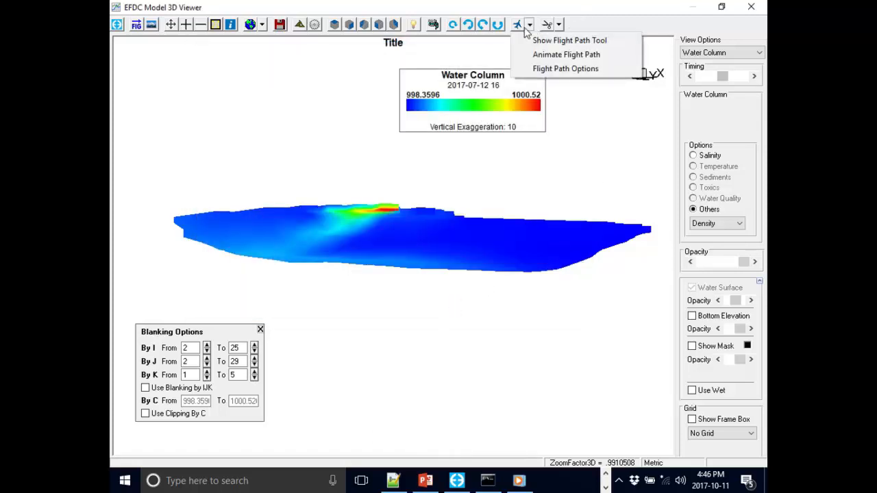
left_click_drag(280, 136, 457, 334)
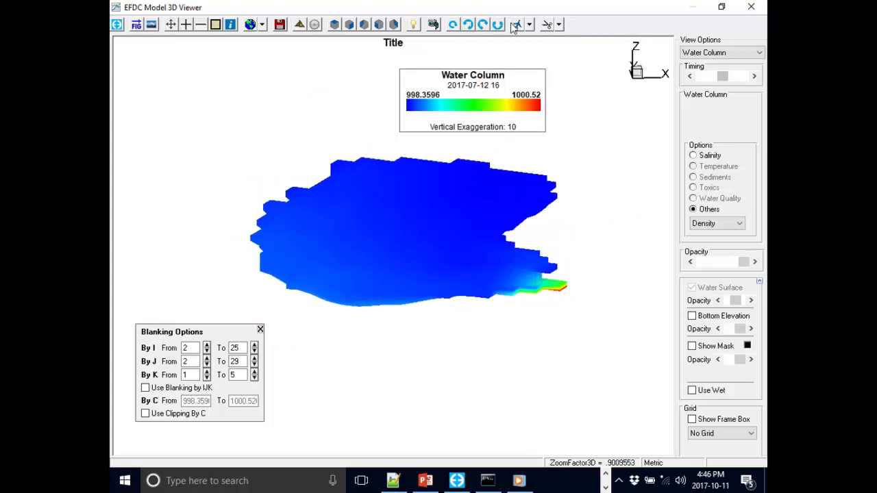
left_click(542, 26)
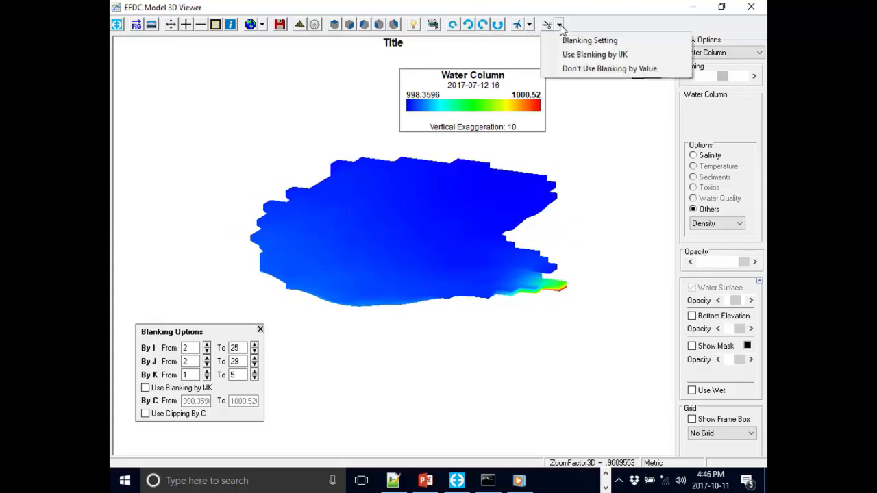
left_click(562, 37)
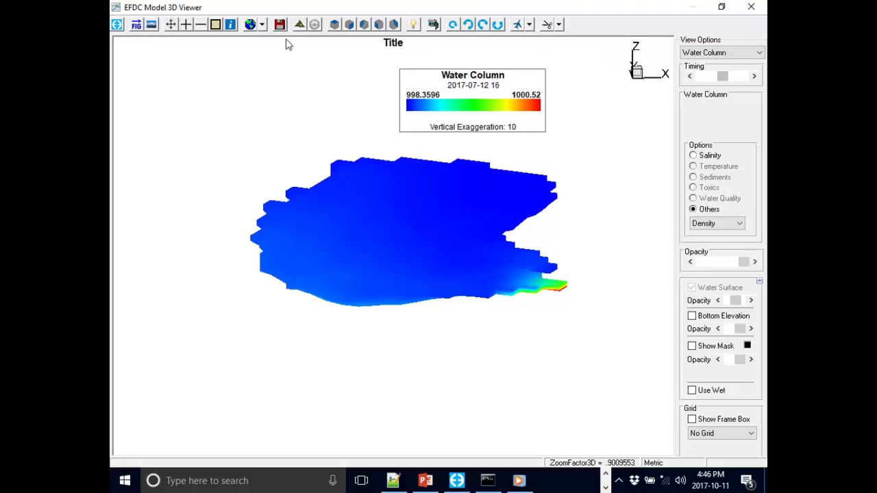
- Show the cell information, inspect a cell on the lake surface, and turn the cell information off
left_click(232, 25)
mouse_move(367, 256)
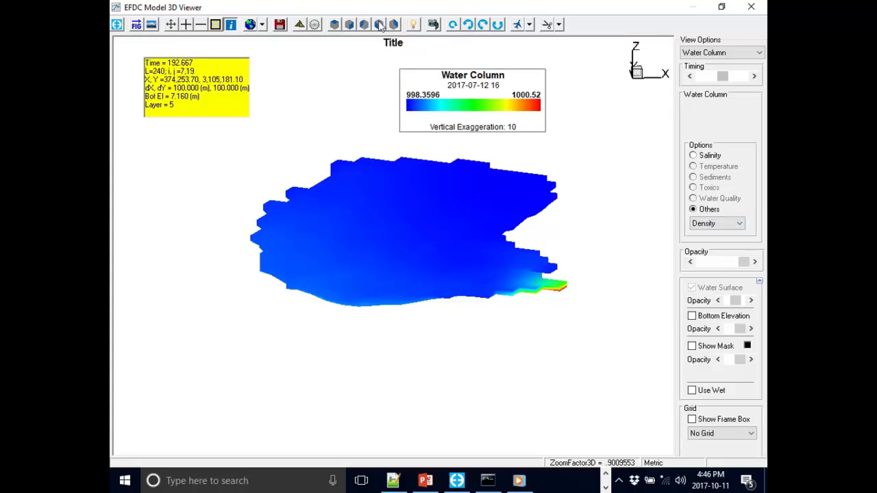
left_click(230, 24)
- Show the flight path tool and move the legend clear of the lake in the plan view
left_click(530, 24)
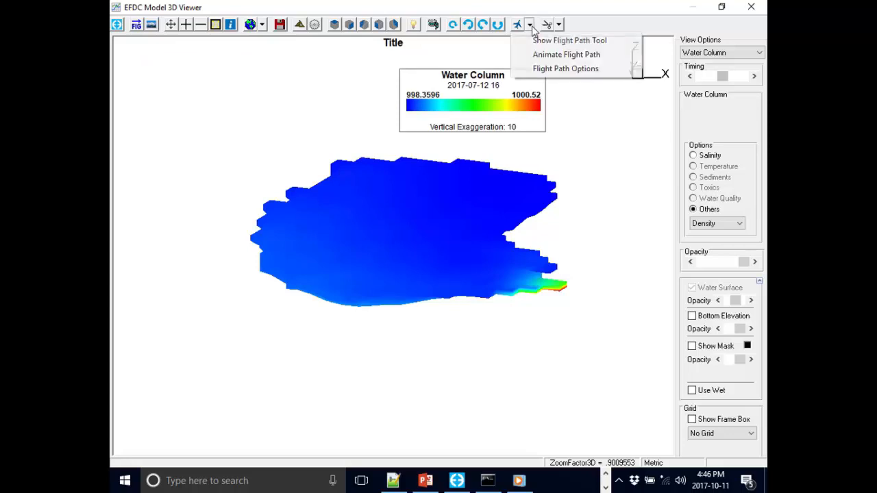
left_click(609, 41)
left_click_drag(431, 110, 559, 123)
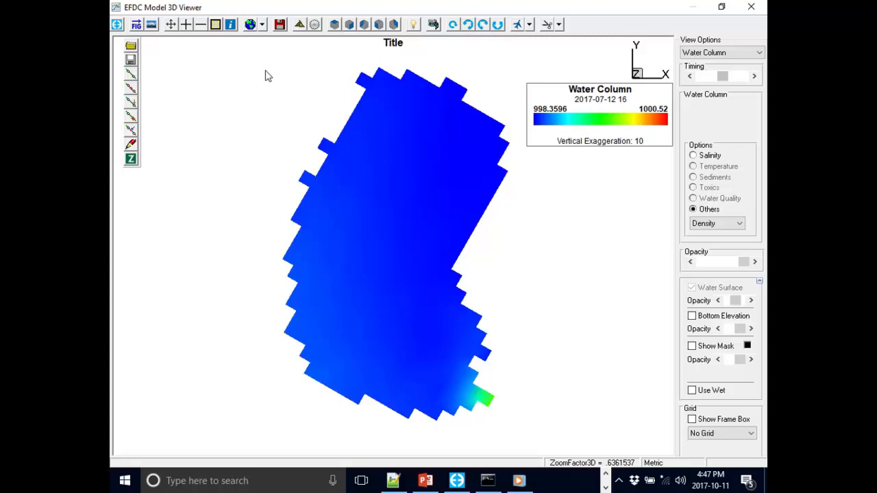
- Draw a curved flight path from outside the high-density inflow, through the middle of the lake, to beyond its northeast edge
left_click(131, 74)
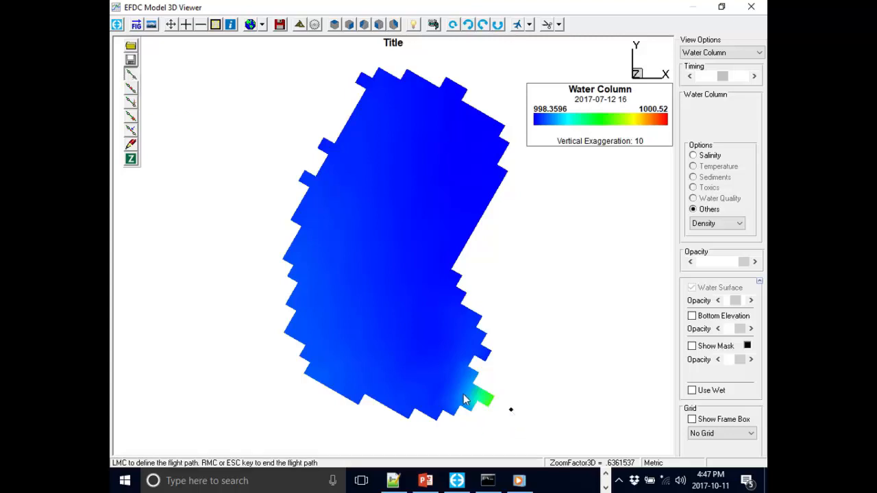
left_click(407, 352)
left_click(380, 317)
left_click(372, 284)
left_click(373, 147)
left_click(407, 142)
left_click(465, 140)
left_click(506, 143)
left_click(525, 148)
right_click(572, 195)
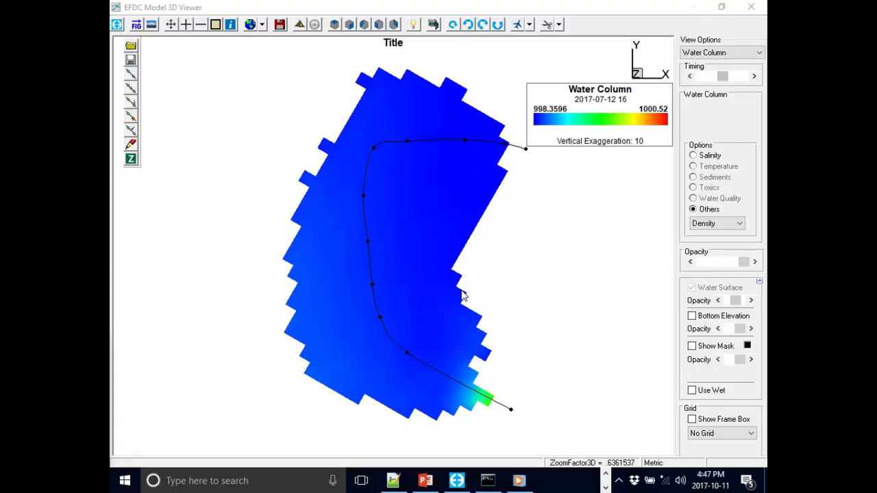
- Save the flight path as an XY file named flight-path inflow-outflow in the #analysis folder
left_click_drag(760, 302, 406, 84)
left_click(284, 357)
left_click(284, 357)
left_click(271, 341)
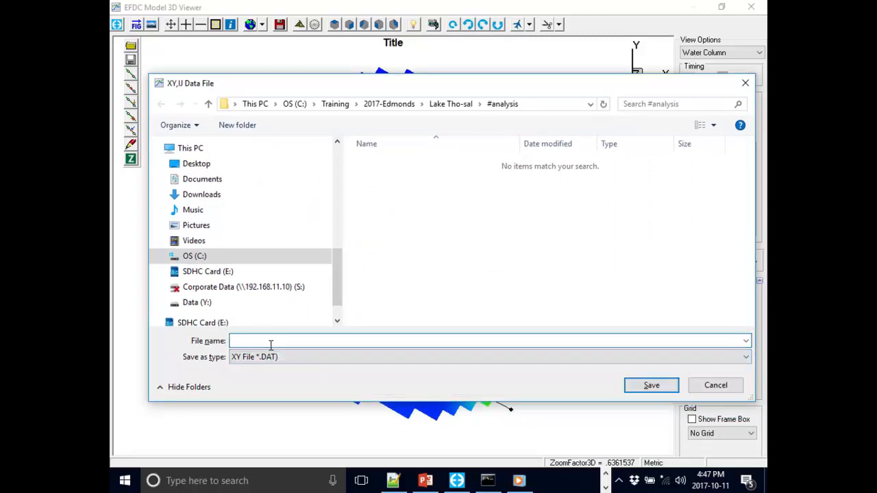
type("flight-path inflow-outflow")
left_click(678, 387)
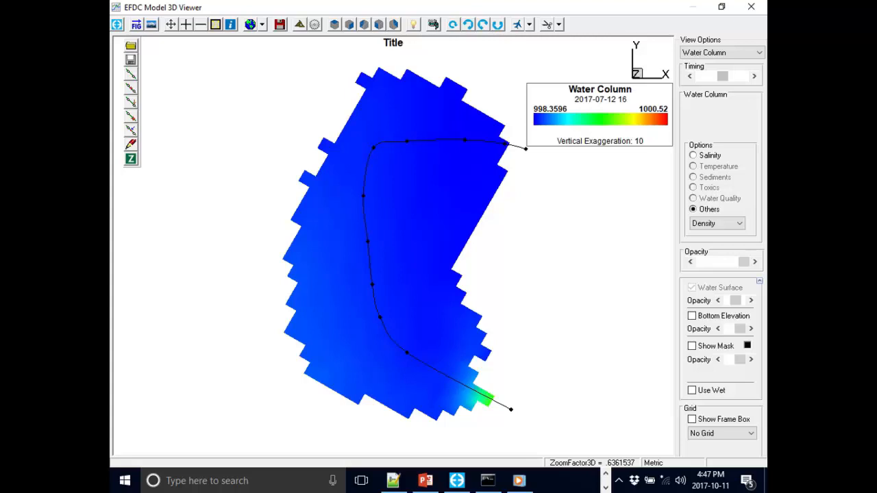
- Set the elevation of all flight path points to 13
left_click(130, 159)
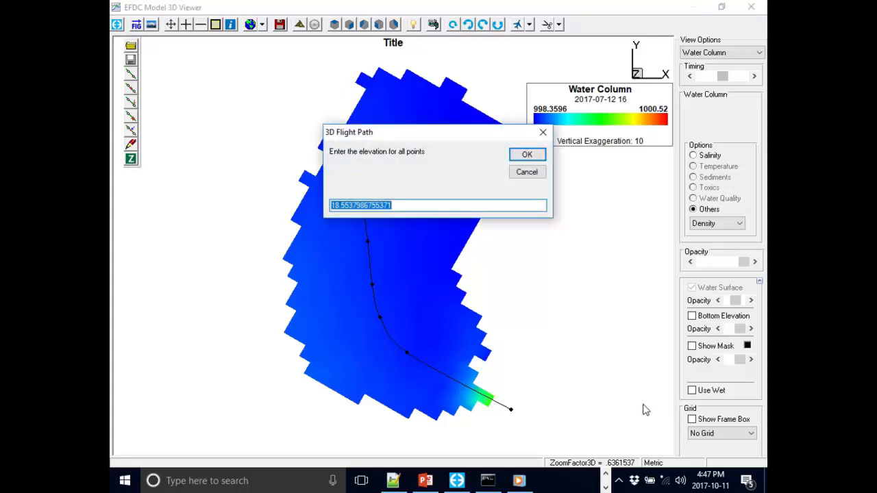
left_click_drag(413, 131, 242, 240)
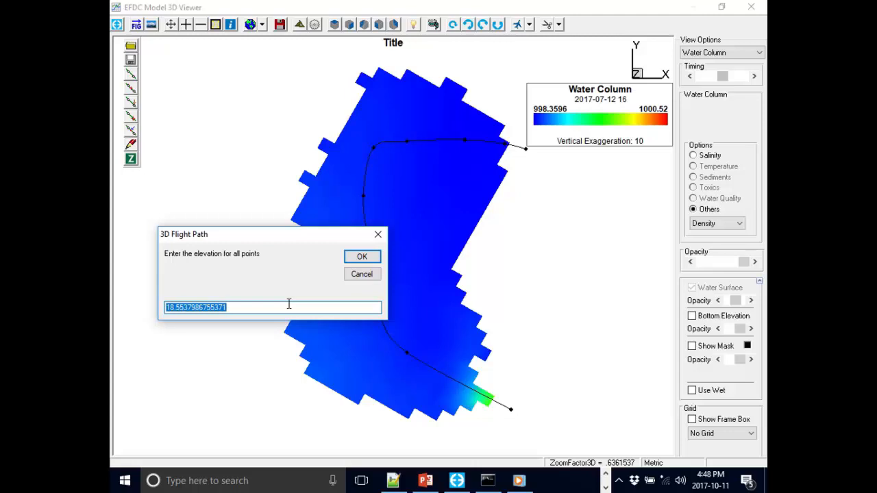
type("13")
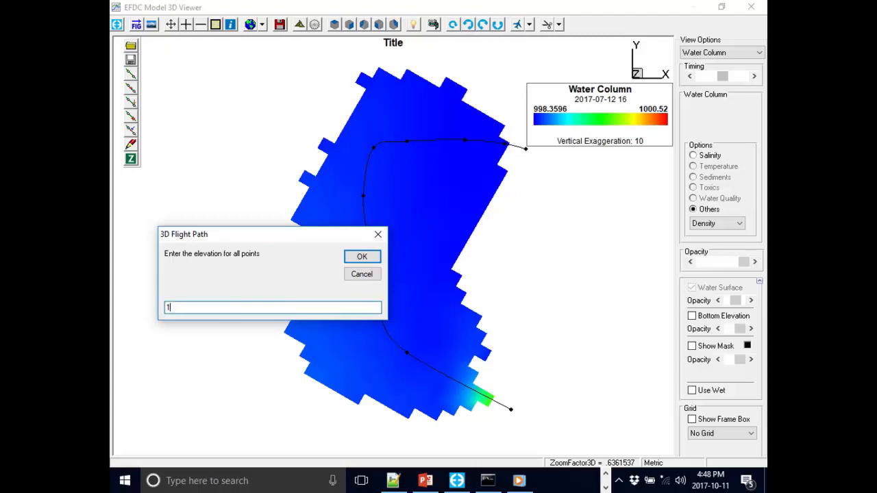
left_click(358, 259)
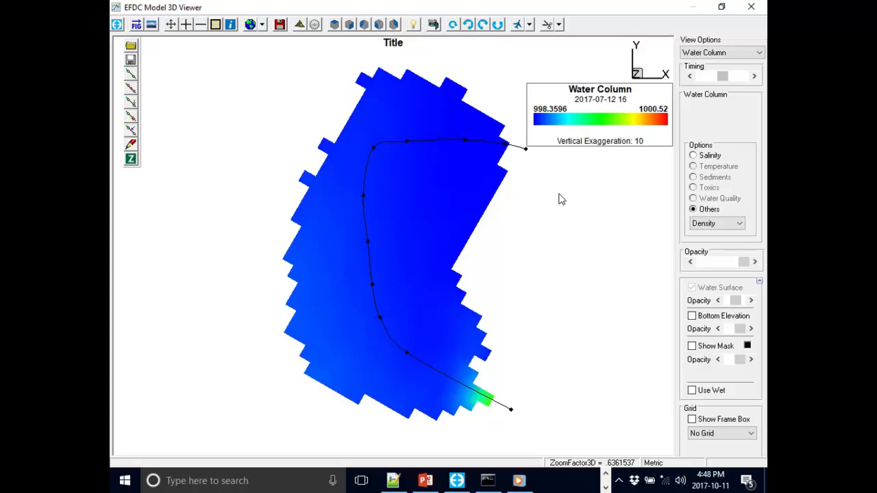
- Start animating the flight path without recording it to an AVI file
left_click(559, 26)
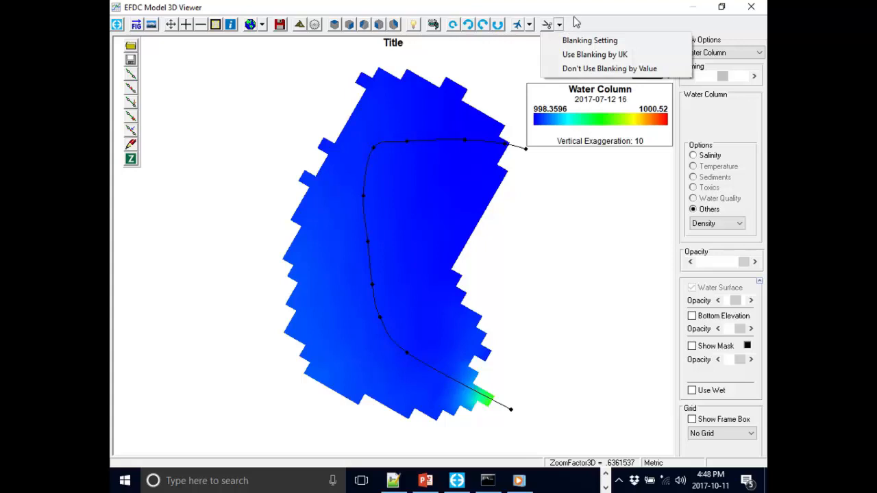
left_click(576, 21)
left_click(529, 24)
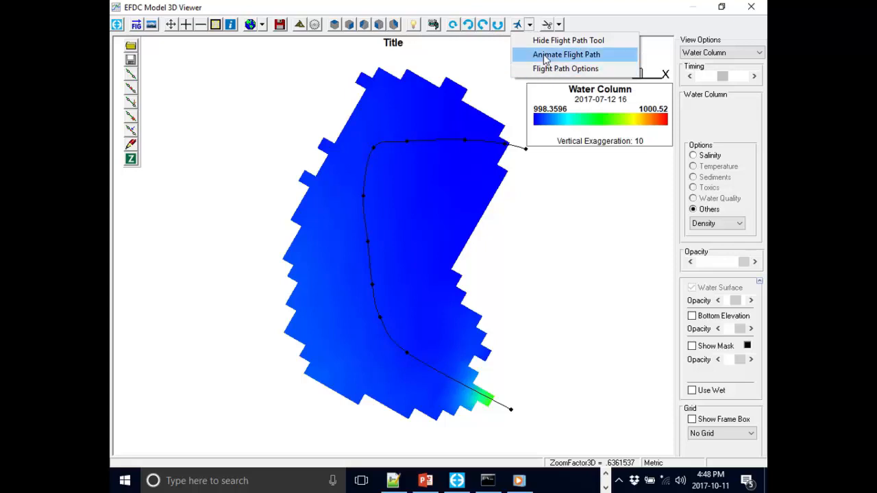
left_click(533, 54)
left_click_drag(442, 212, 270, 246)
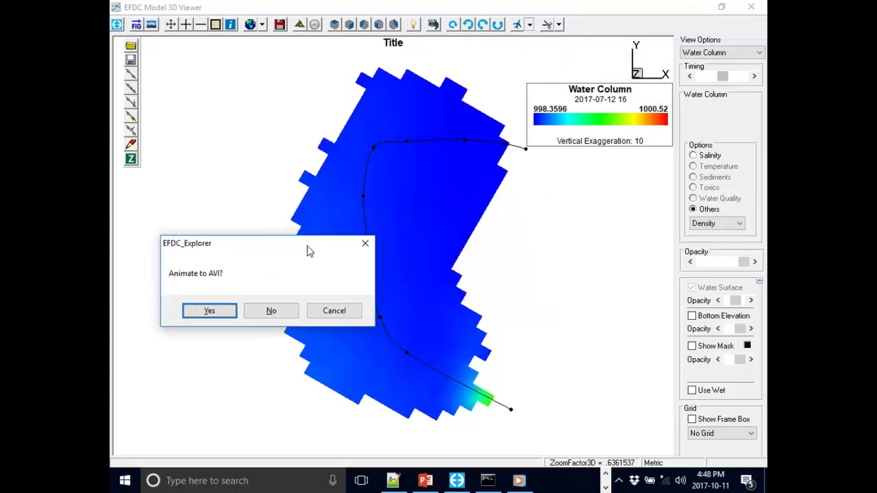
left_click(270, 310)
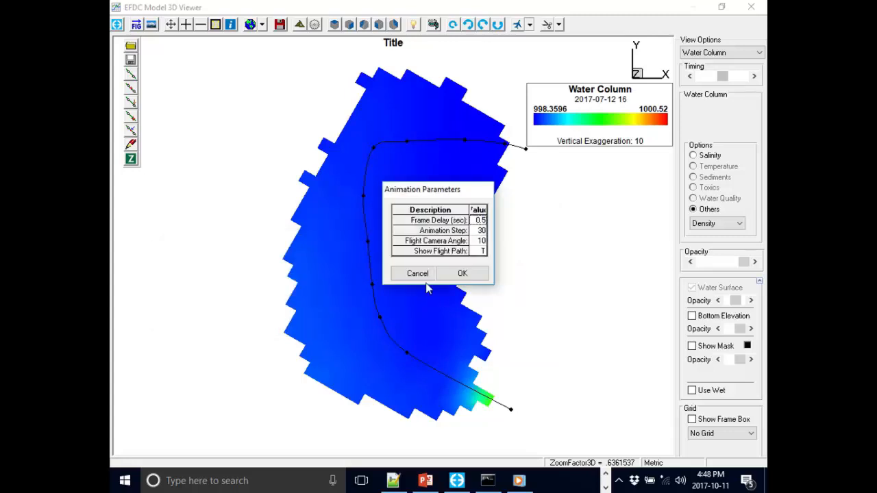
- Set the frame delay to 1 second, flight camera angle to 60 and Show Flight Path to F, then preview the animation
left_click_drag(453, 194, 230, 279)
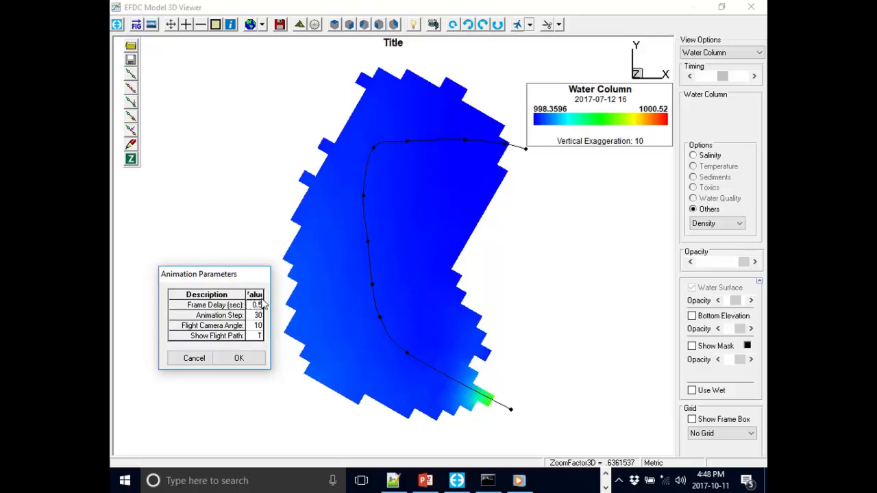
key("Delete")
left_click(259, 318)
left_click(257, 338)
type("F")
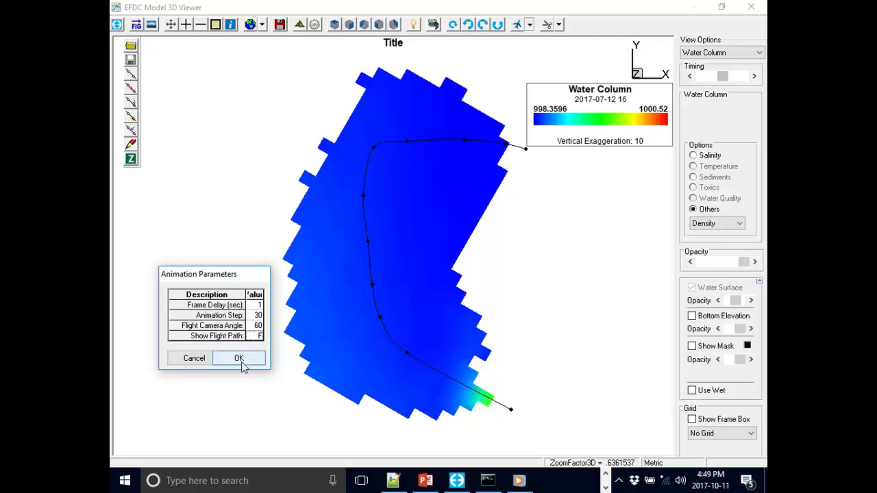
left_click(239, 359)
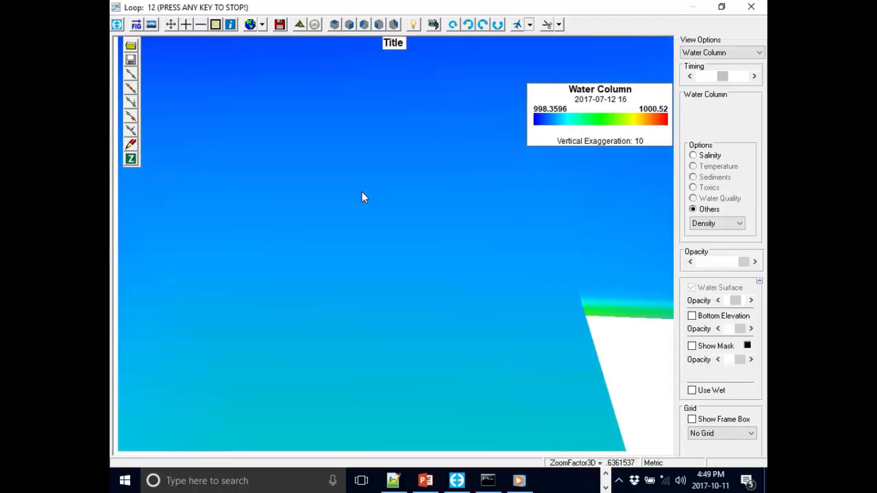
key("Escape")
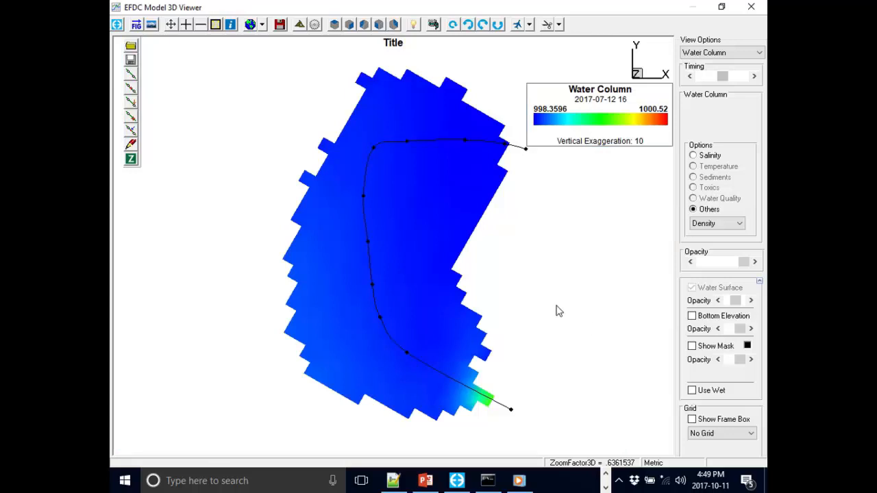
- Set the elevation of all flight path points to 18 and move the legend below the path's northeast end
left_click(130, 159)
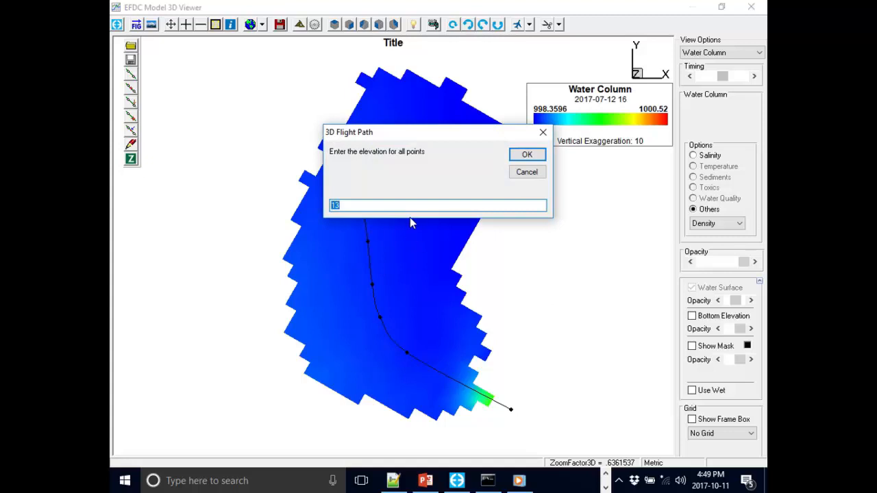
type("18")
left_click(526, 155)
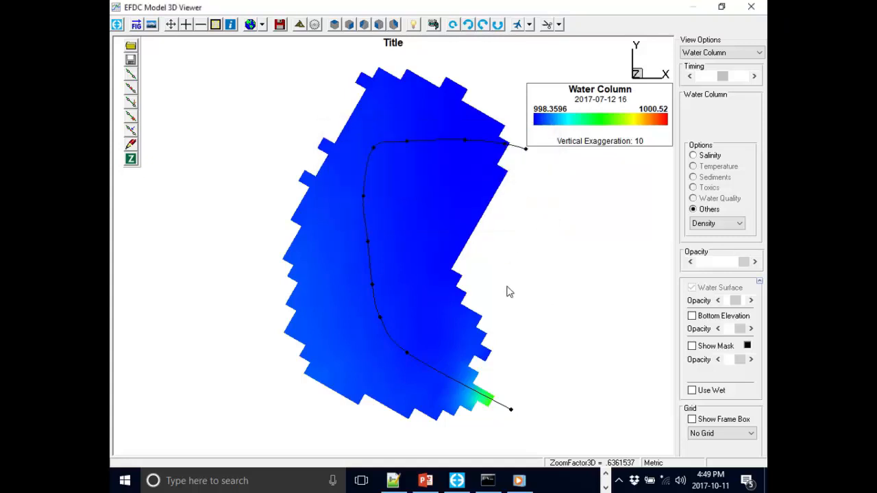
left_click_drag(577, 123, 572, 206)
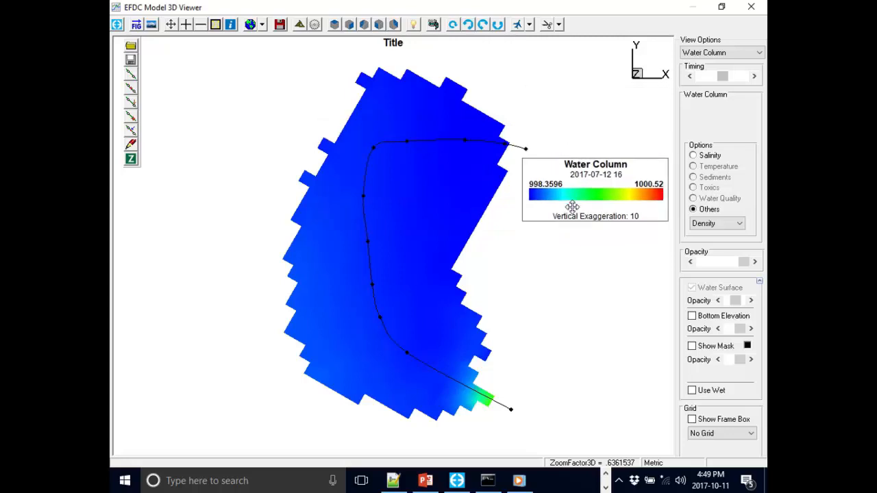
- Preview the flight path animation with a flight camera angle of 90, stopping it partway
left_click(530, 25)
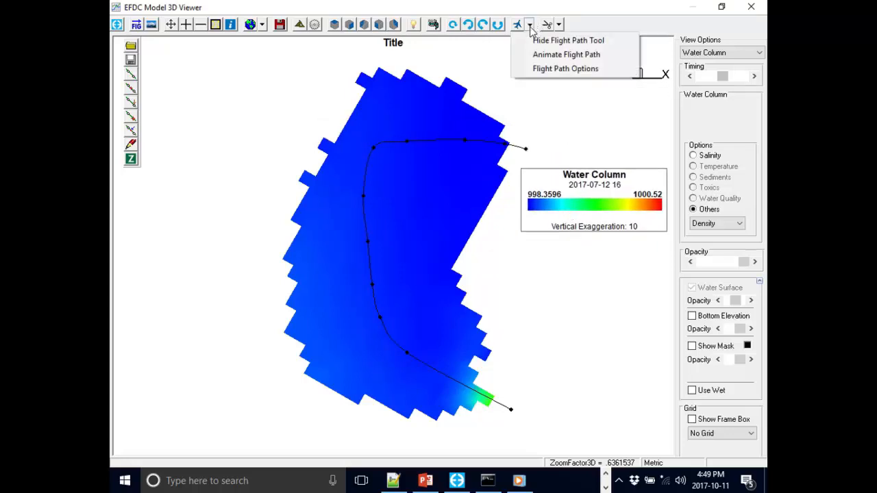
left_click(555, 55)
left_click(444, 279)
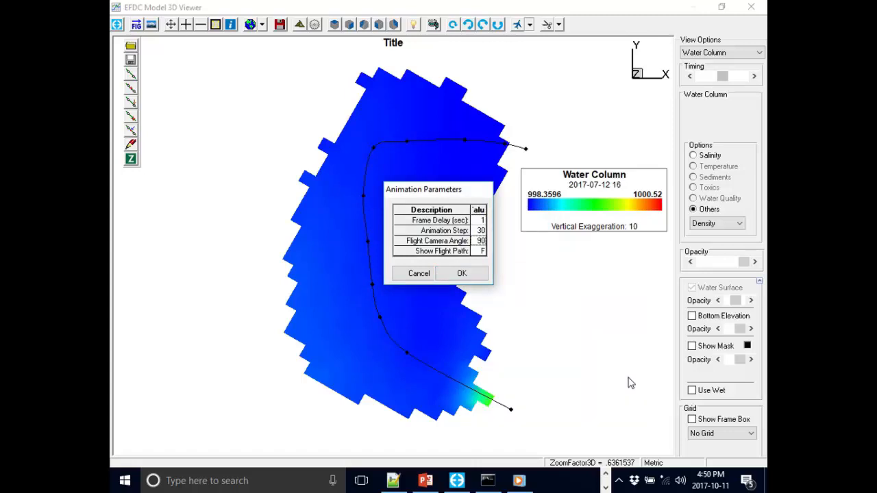
left_click(472, 277)
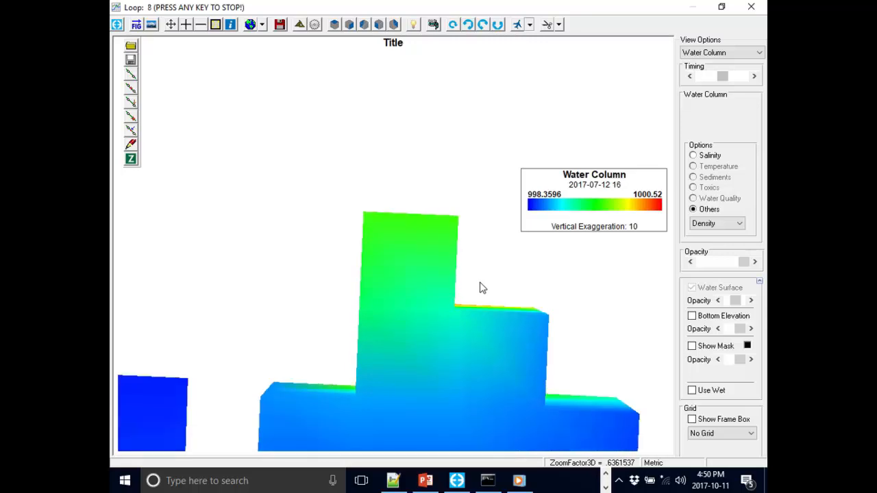
key("Escape")
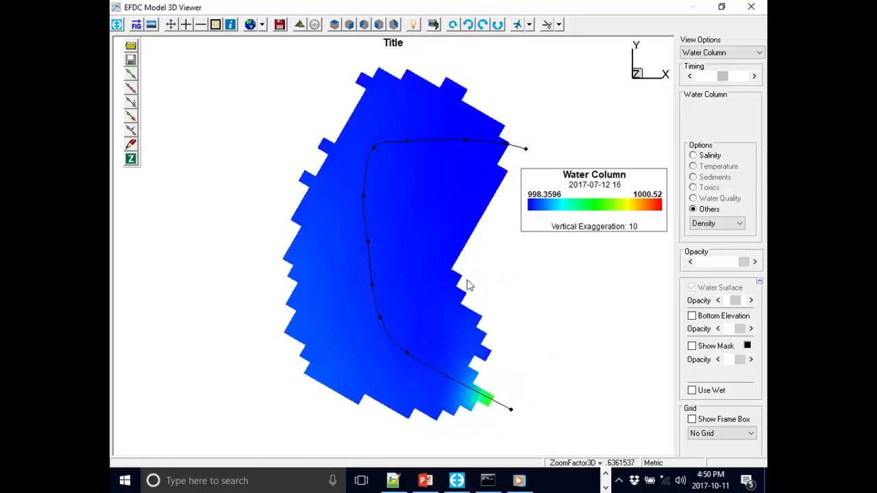
- Run the flight path animation again and stop it partway over the lake
left_click(538, 25)
left_click(587, 17)
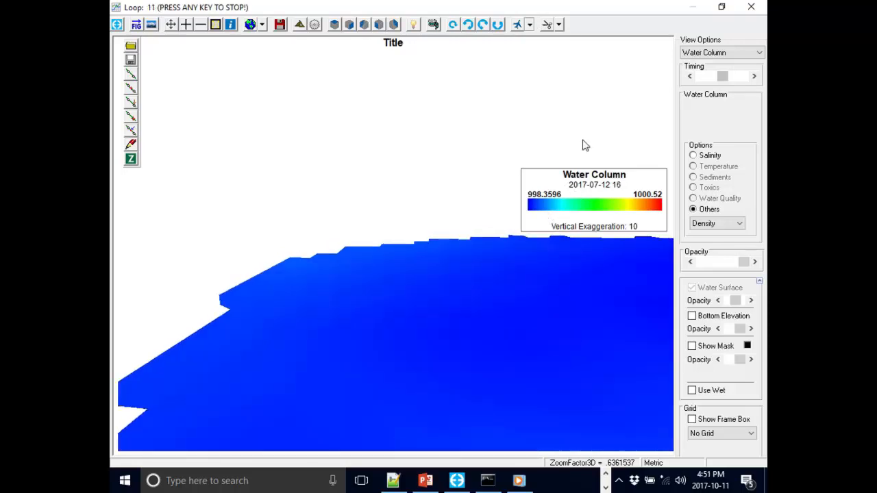
key("Escape")
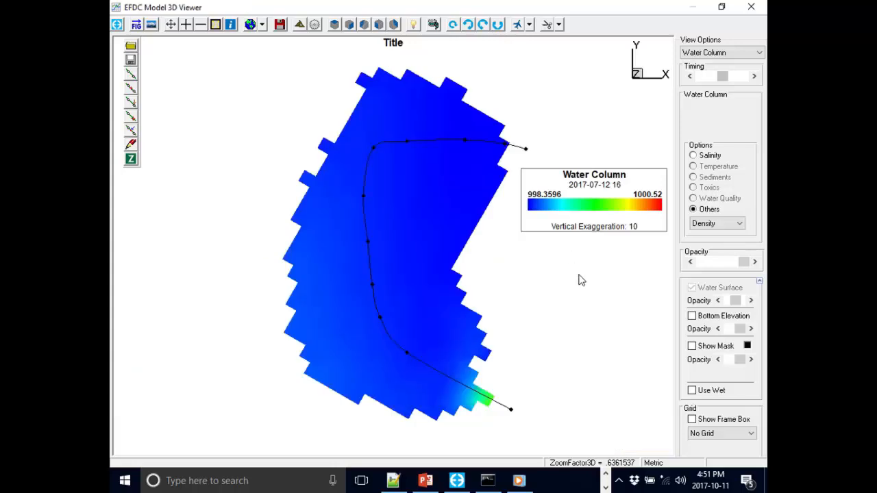
- Display Salinity in the water column and move the legend lower beside the lake
left_click(704, 223)
left_click(715, 160)
left_click(714, 156)
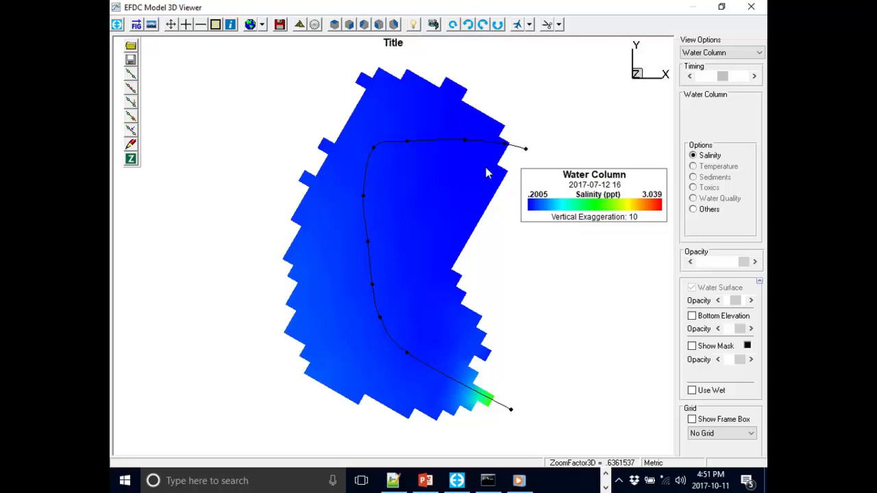
left_click_drag(593, 204, 562, 227)
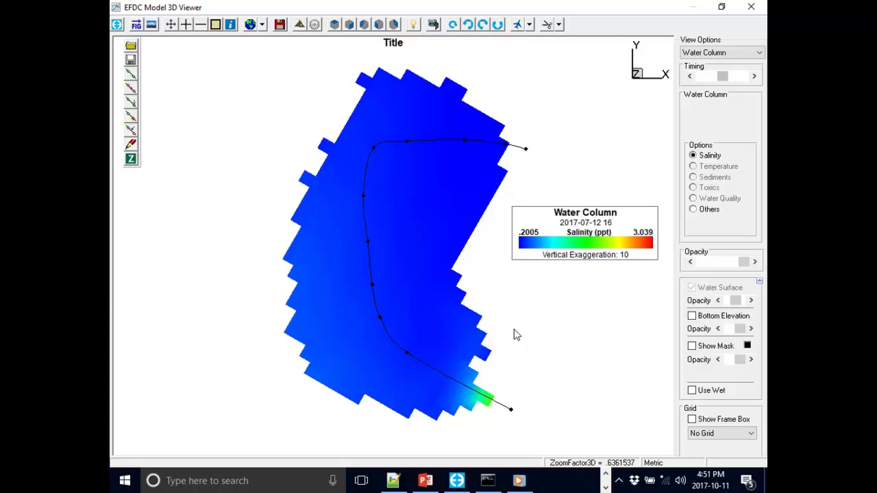
left_click_drag(593, 240, 586, 260)
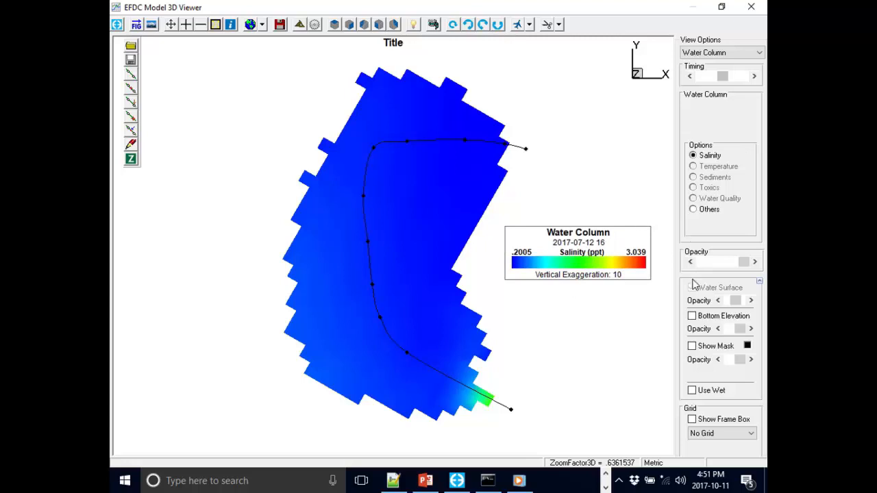
- Show the bottom elevation, turn the lake to a side view and move the legend clear of the model
left_click(700, 350)
left_click(701, 350)
left_click(698, 351)
left_click(698, 351)
left_click(692, 316)
left_click_drag(531, 267, 528, 147)
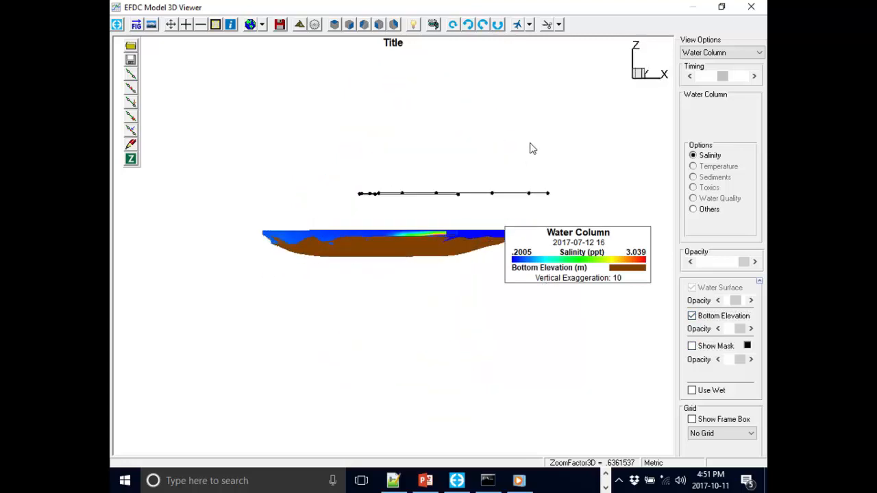
left_click_drag(555, 262, 199, 315)
double_click(233, 318)
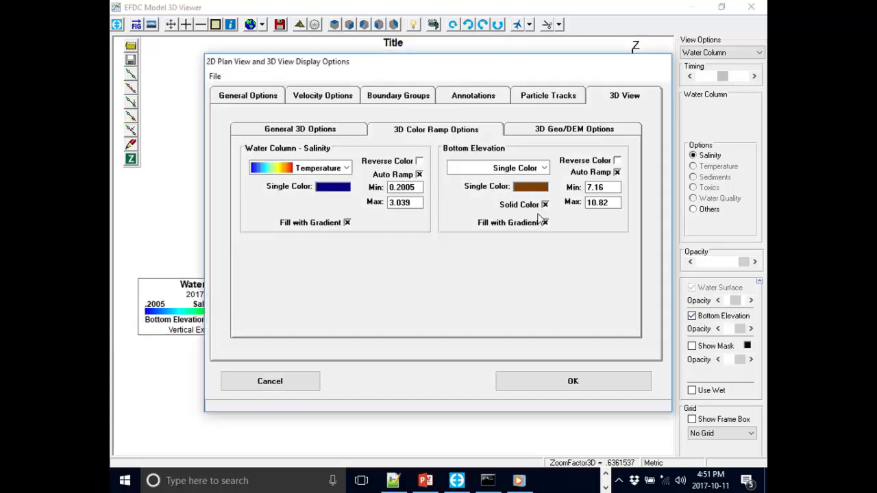
left_click_drag(407, 71, 483, 119)
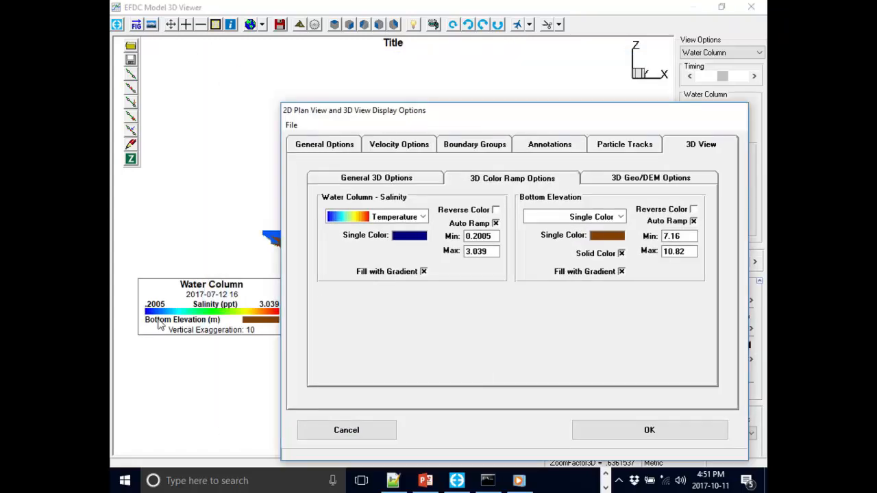
double_click(482, 252)
left_click(357, 430)
- Try the White-Black color ramp for the water column salinity and inspect the lake from an oblique angle
right_click(224, 317)
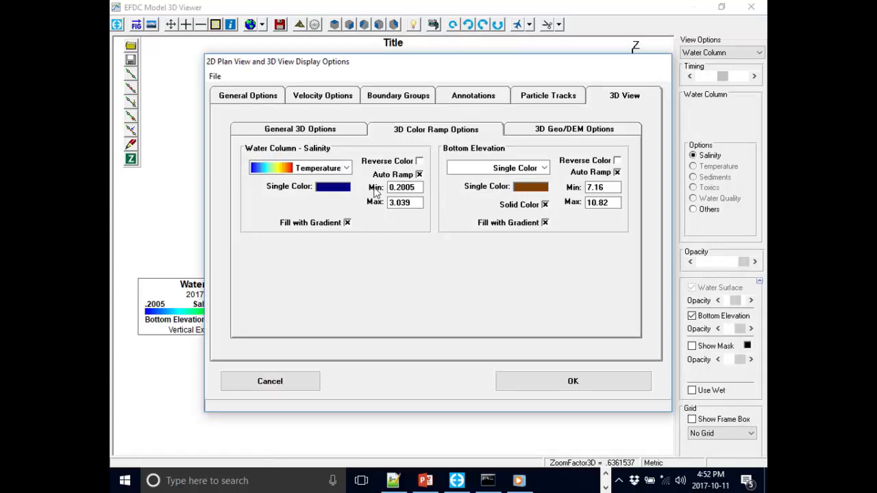
left_click(307, 168)
left_click(347, 168)
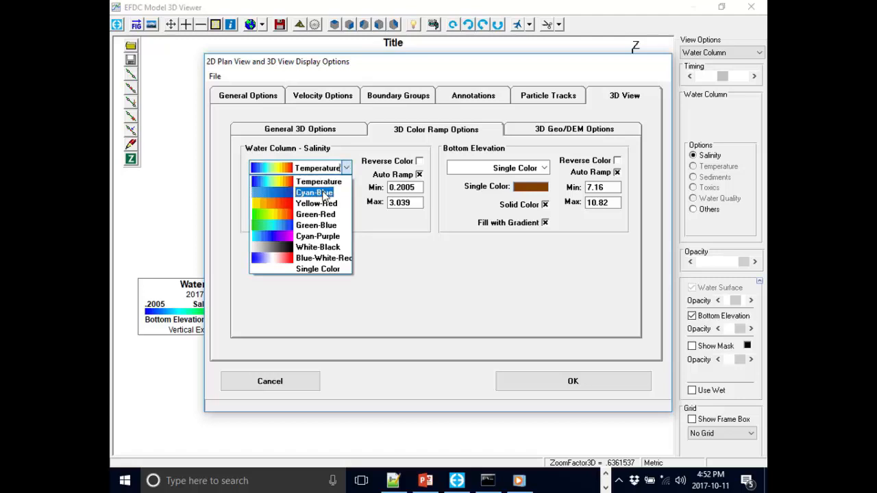
left_click(319, 247)
left_click(644, 386)
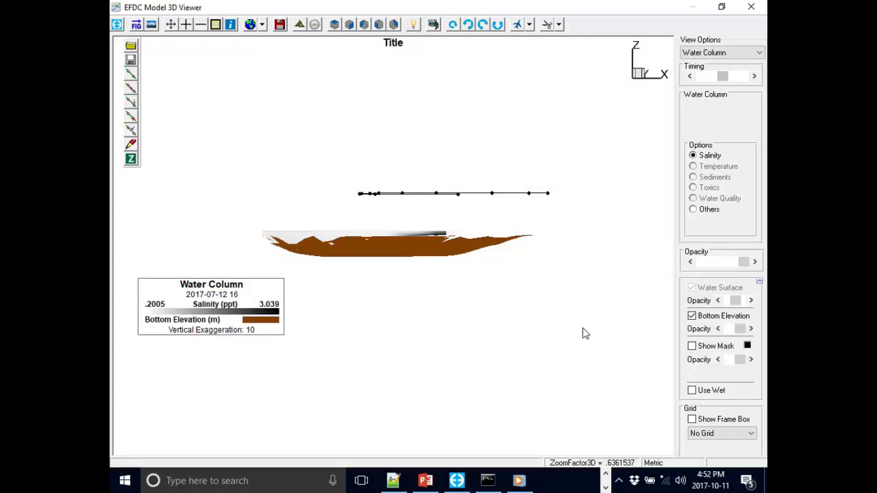
left_click_drag(441, 315, 446, 314)
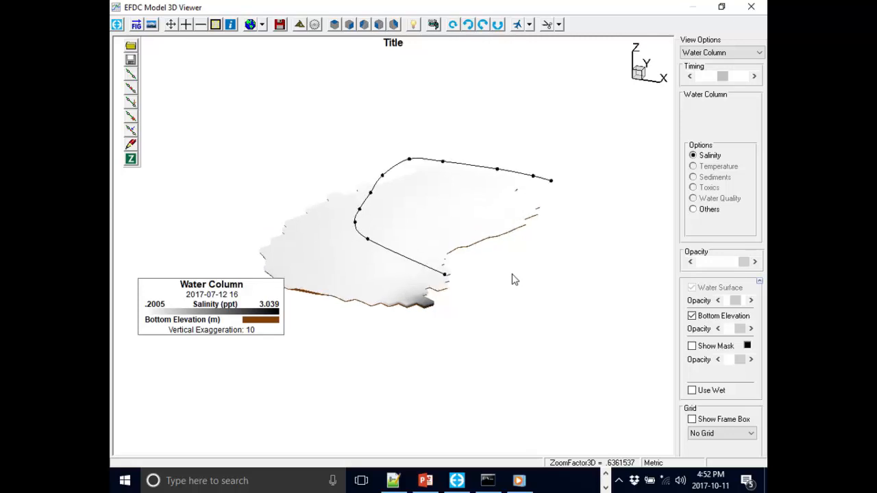
scroll(514, 279, "down", 1)
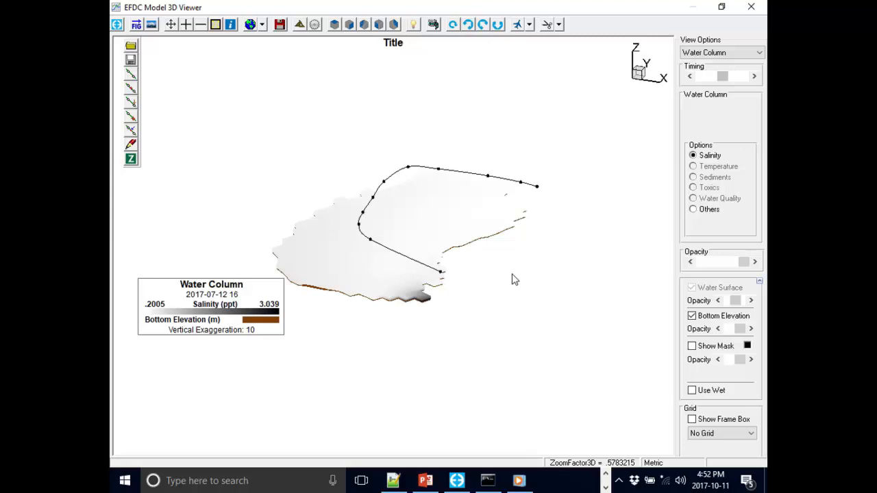
- Restore the Temperature color ramp for salinity and keep the bottom elevation as a single color
double_click(273, 308)
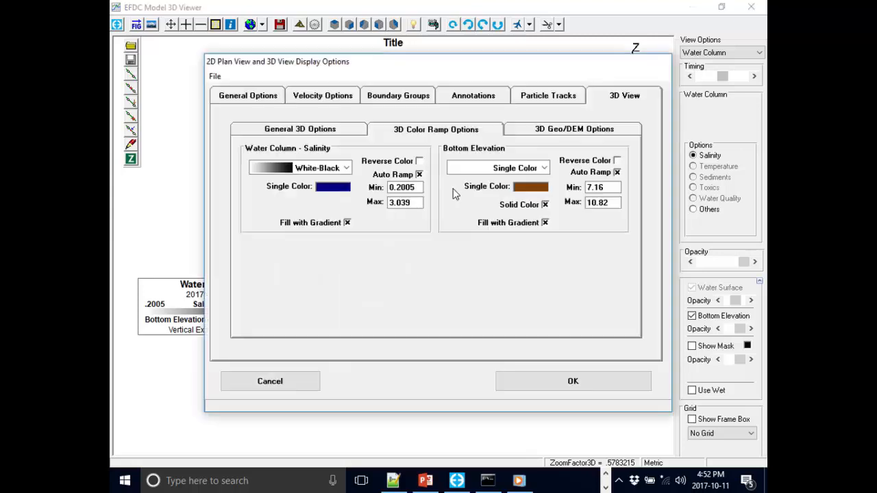
left_click(346, 167)
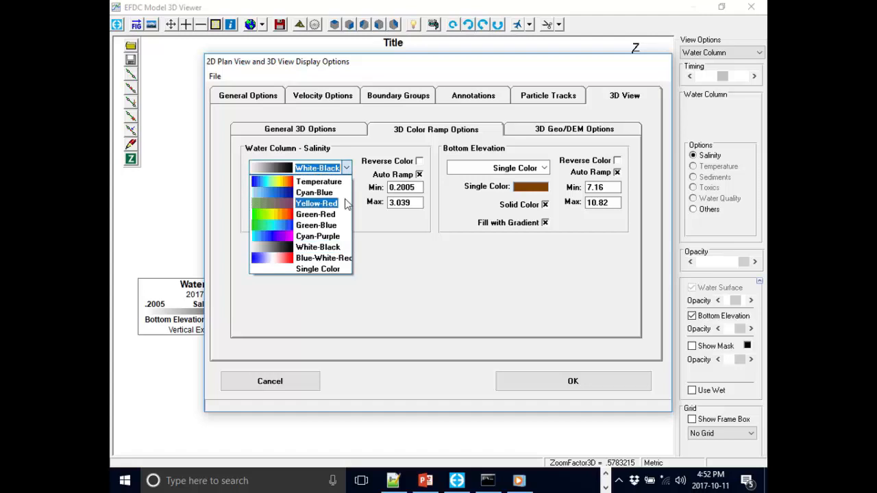
left_click(342, 181)
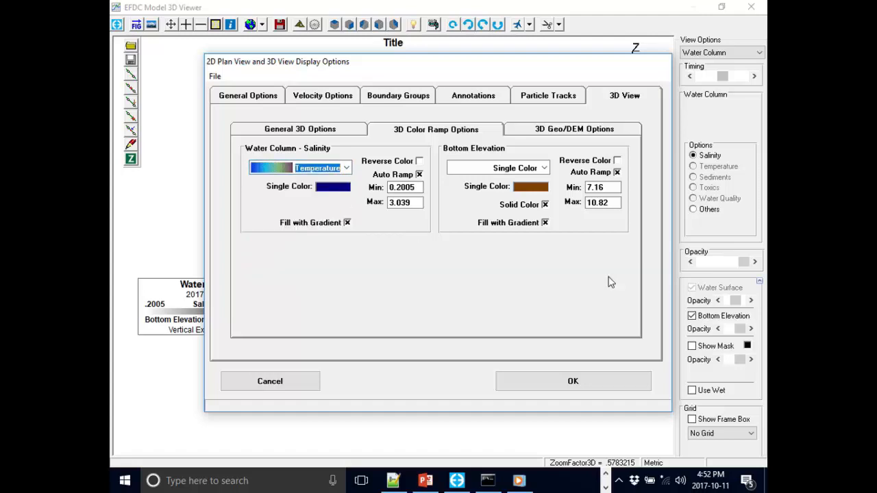
left_click(544, 168)
left_click(544, 169)
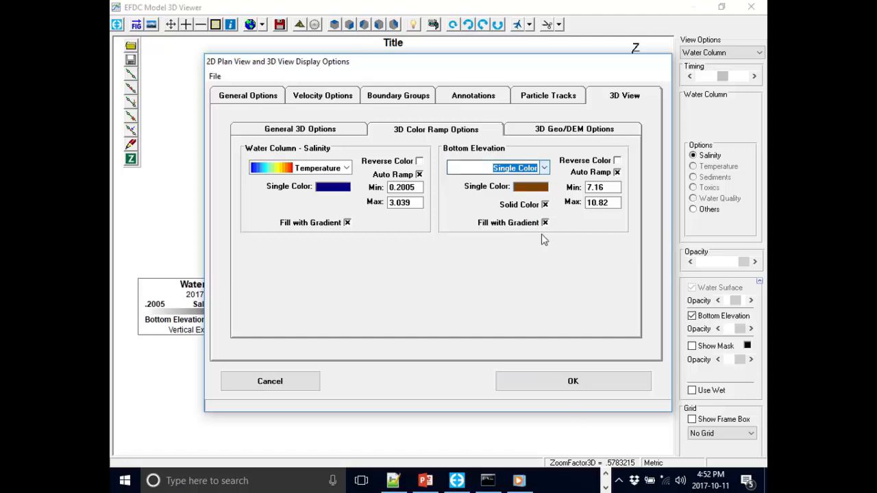
left_click(611, 380)
- Open the 3D Geo/DEM options and start browsing for a 3D Geo/DEM file to load
left_click_drag(486, 332, 473, 250)
left_click_drag(389, 244, 358, 255)
left_click_drag(538, 263, 582, 294)
left_click_drag(475, 268, 518, 249)
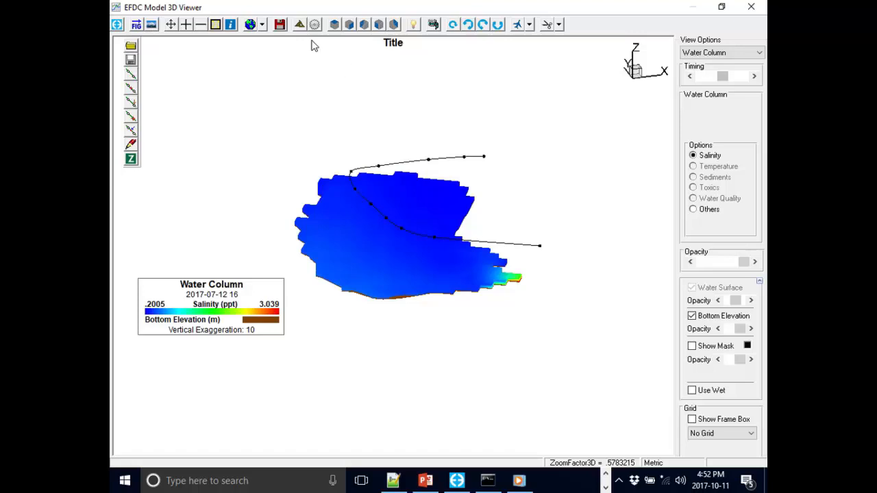
left_click(262, 26)
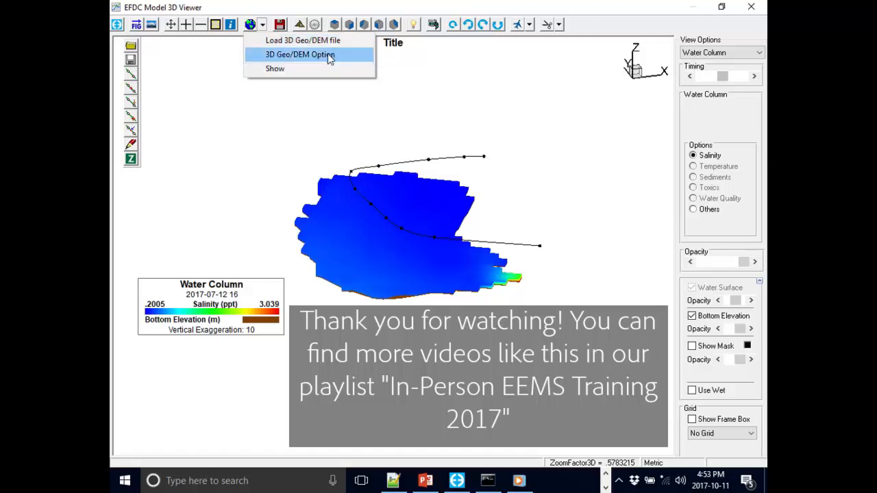
left_click(346, 57)
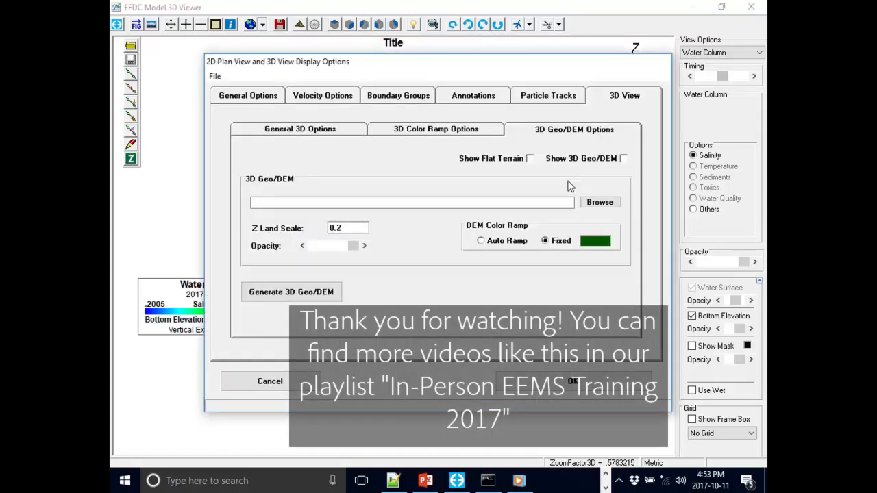
left_click(609, 206)
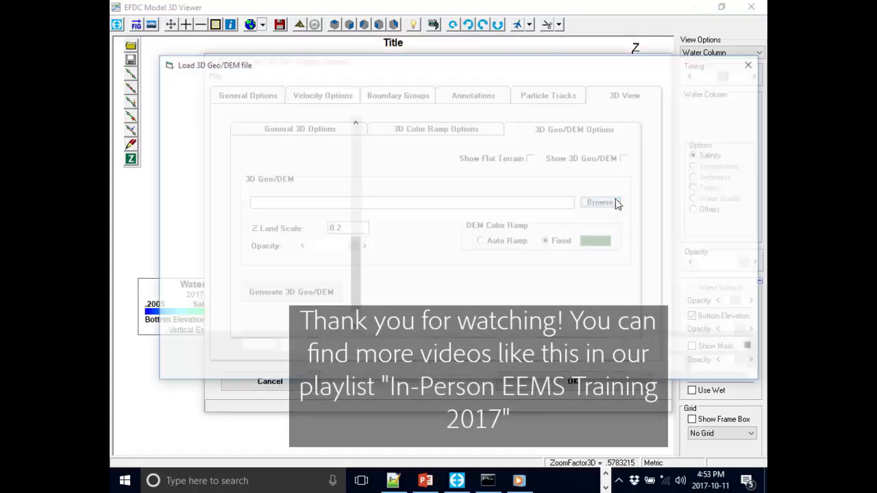